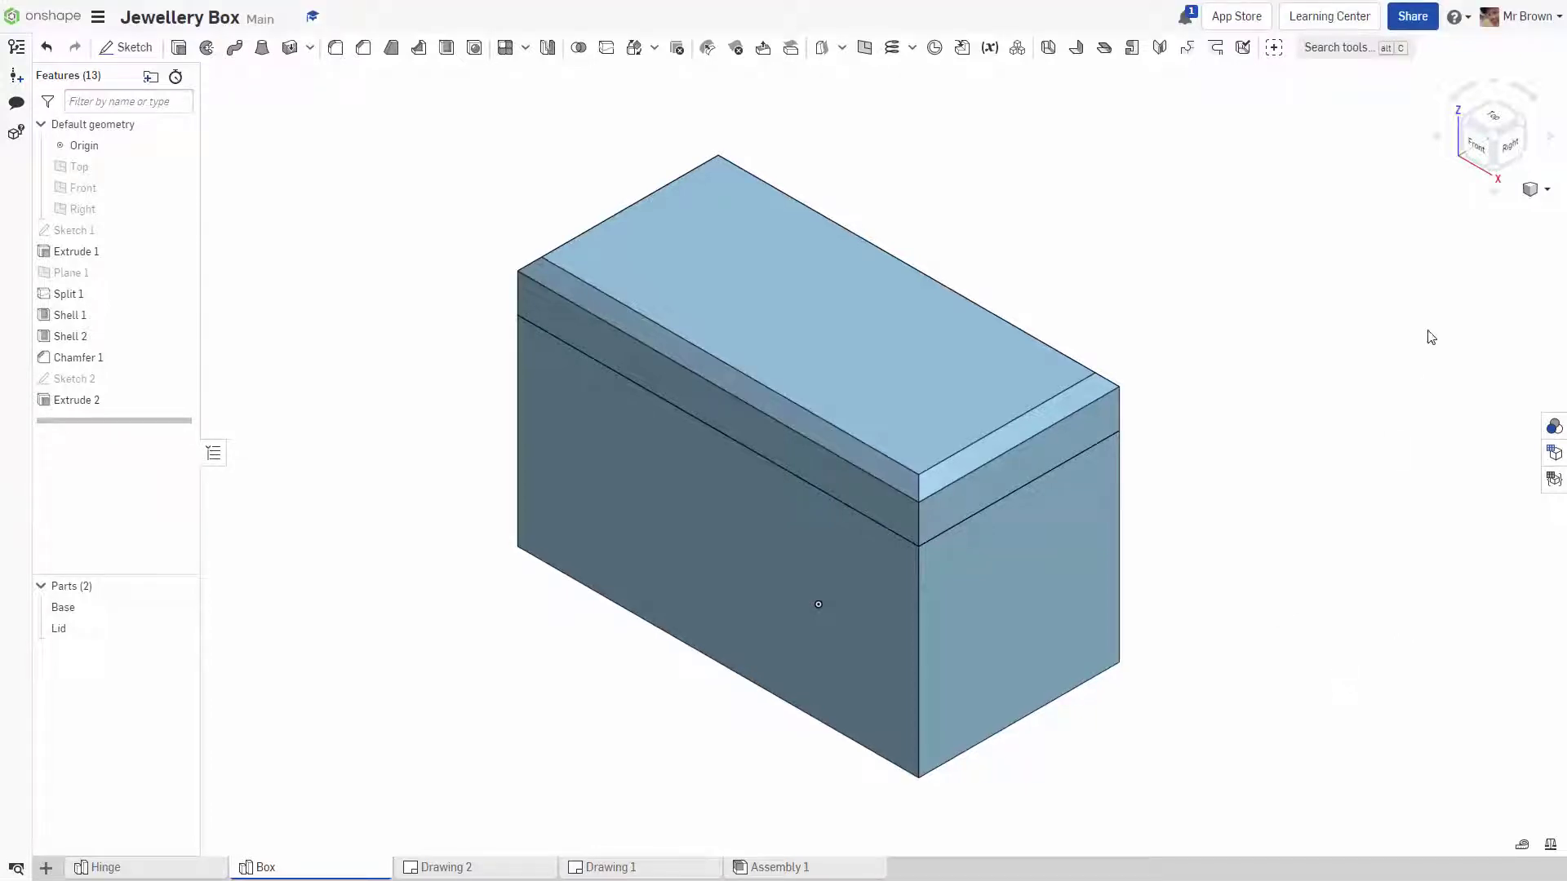
Open Assembly 1 and insert the complete Box part studio, with its base and lid.
mouse_move(1291, 397)
right_down()
mouse_move(1232, 466)
mouse_move(1249, 438)
mouse_move(1198, 462)
mouse_move(1221, 462)
mouse_move(1281, 379)
right_up()
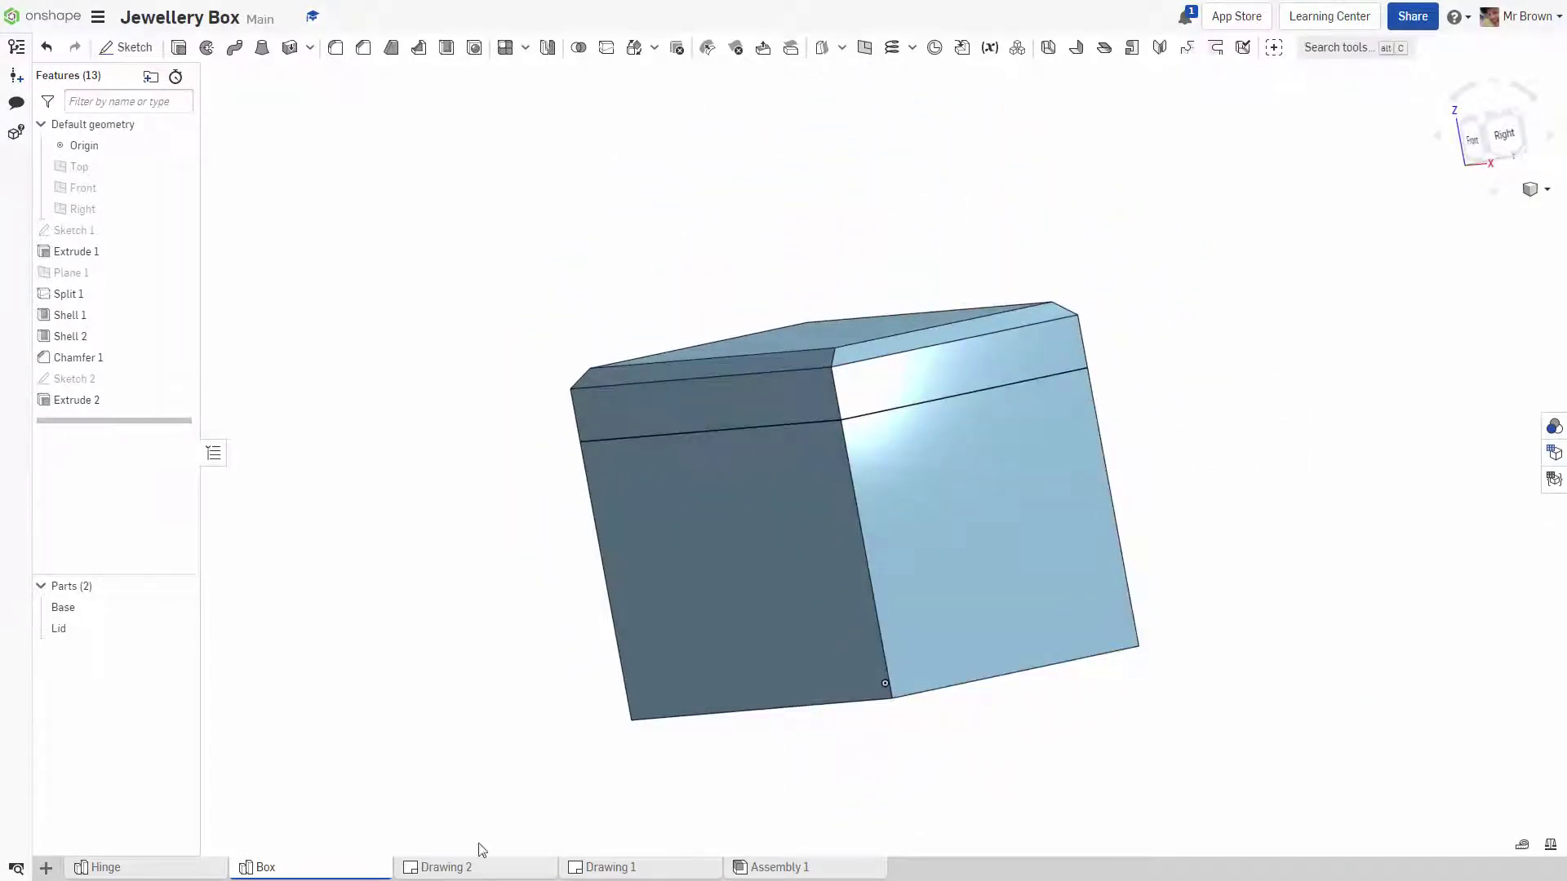
click(106, 868)
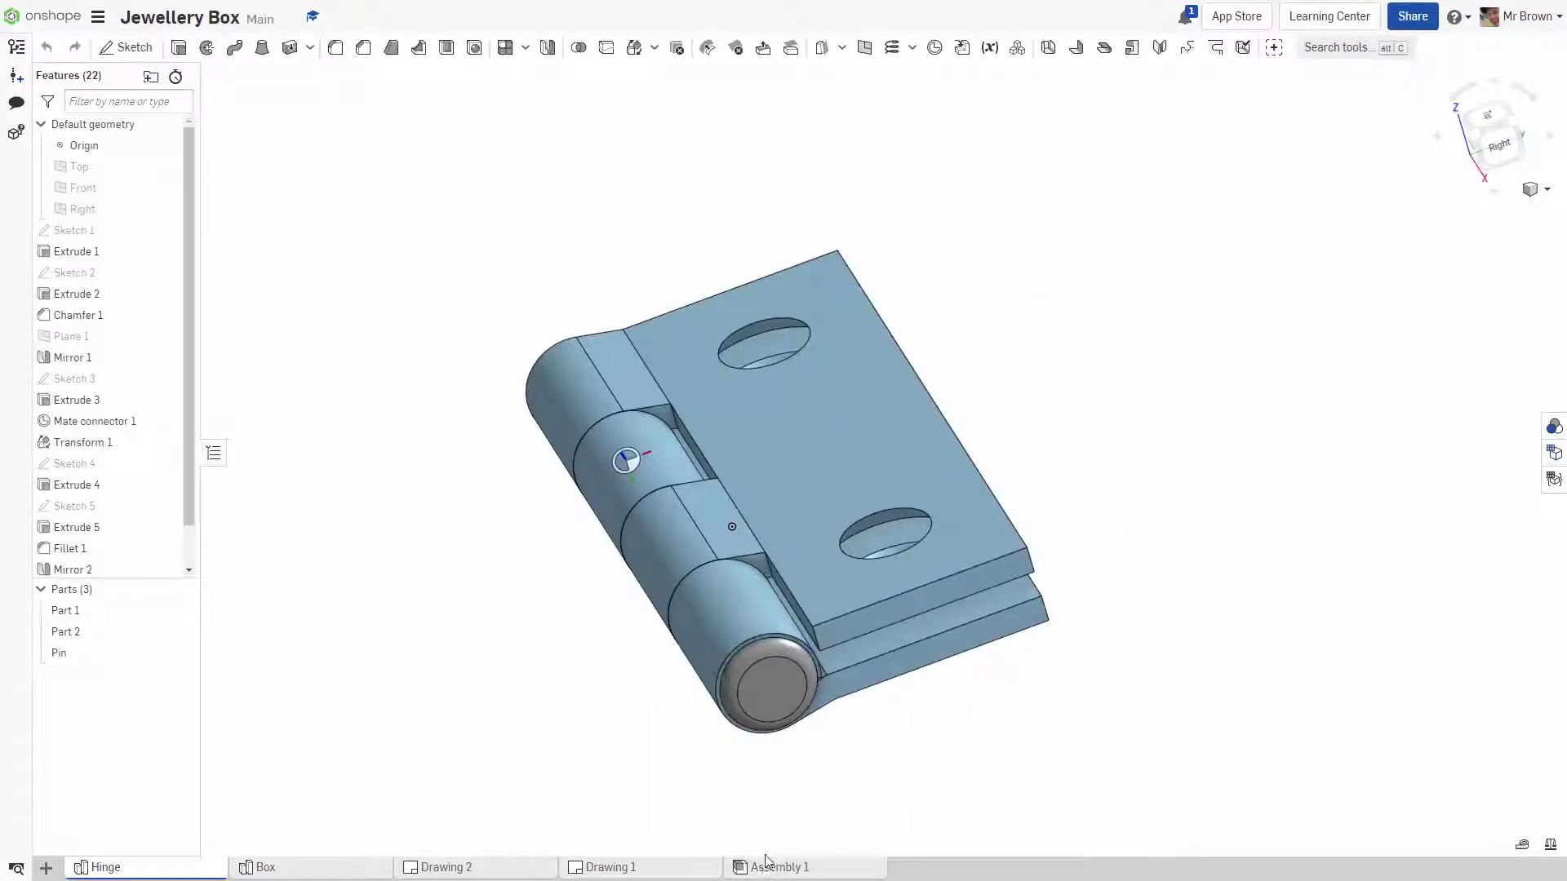
click(790, 868)
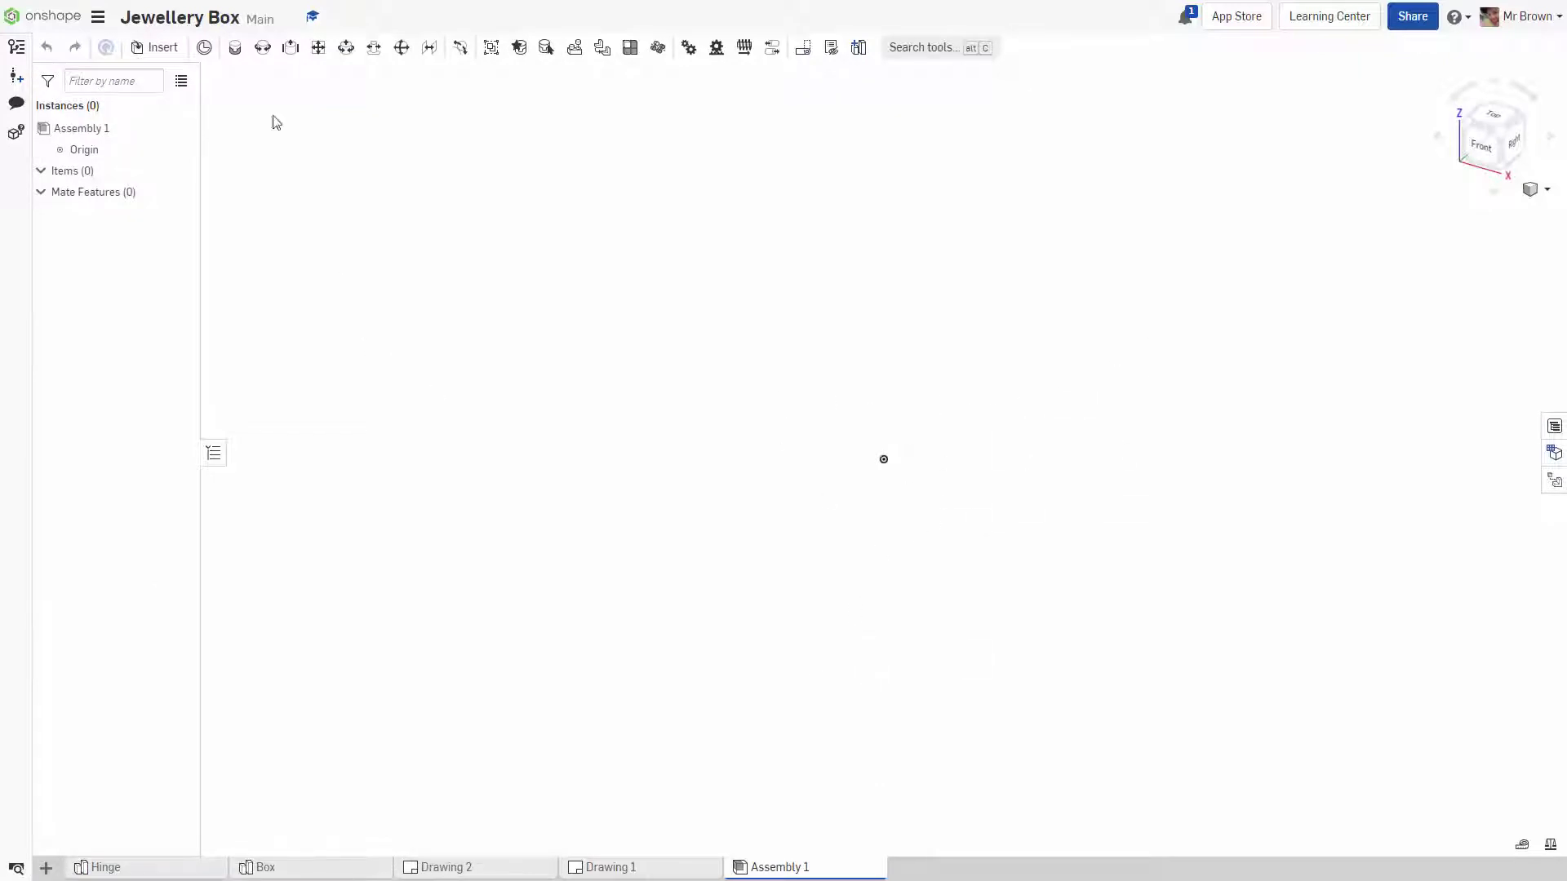
click(155, 47)
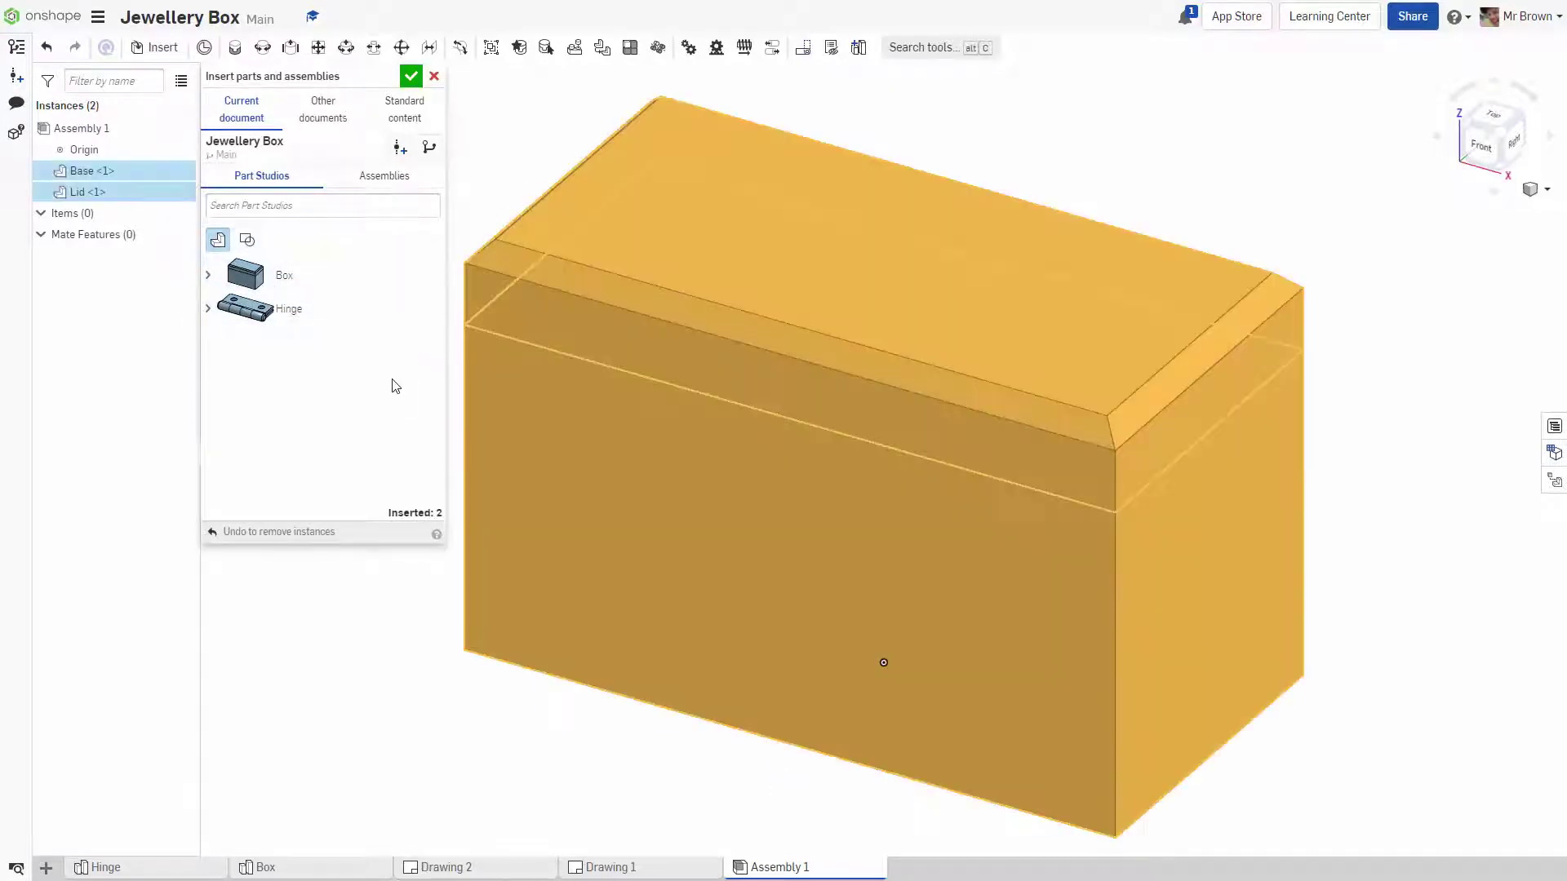
drag(885, 449, 1029, 390)
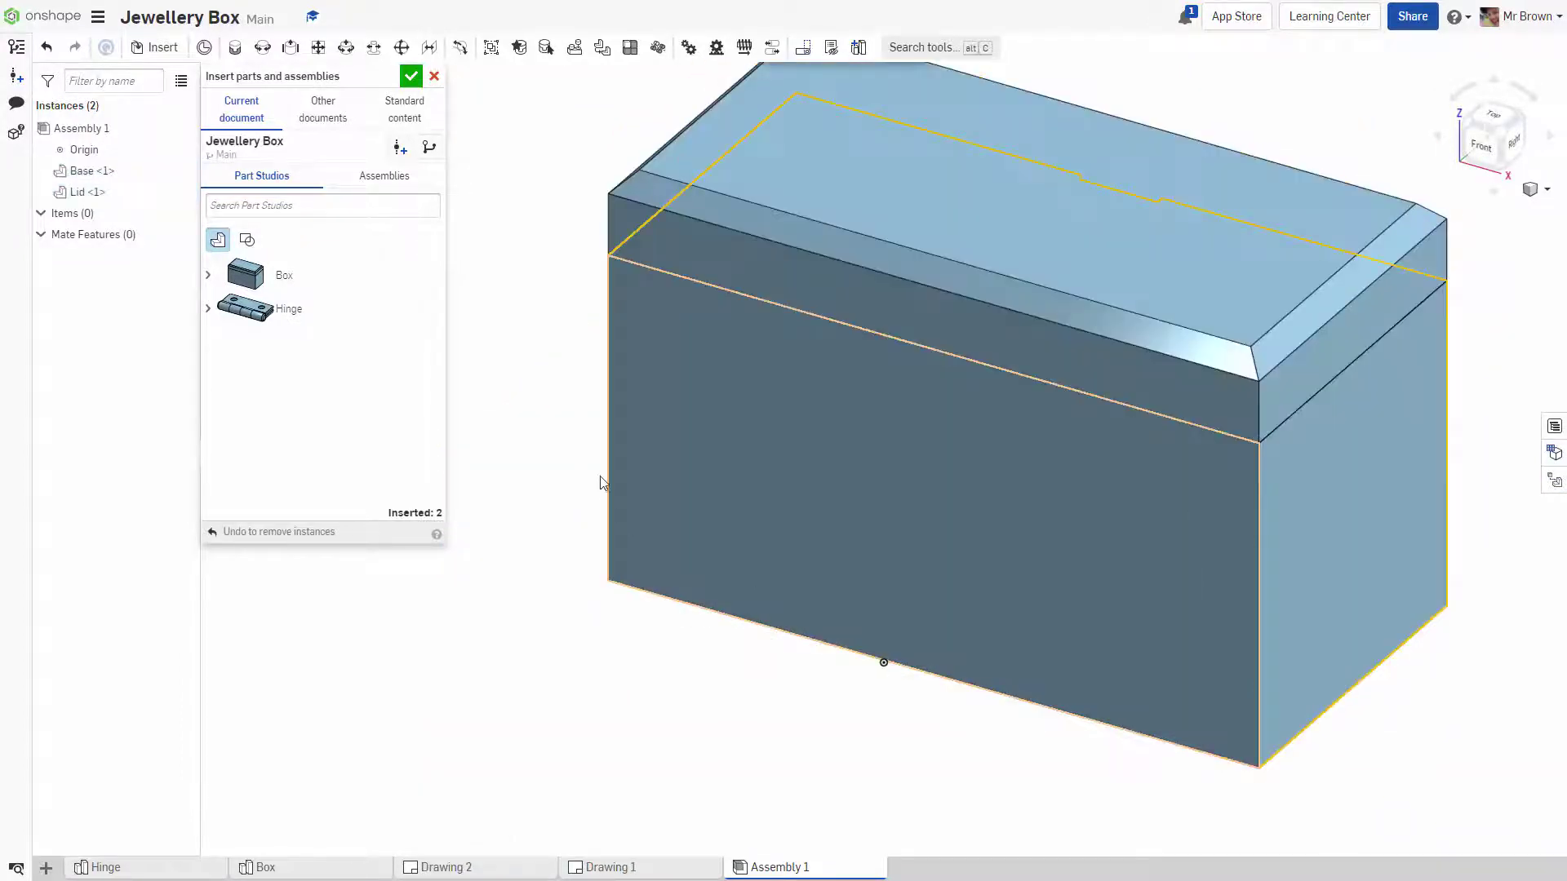
Insert the complete Hinge part studio, placing its parts in empty space behind the box, and finish inserting.
click(253, 310)
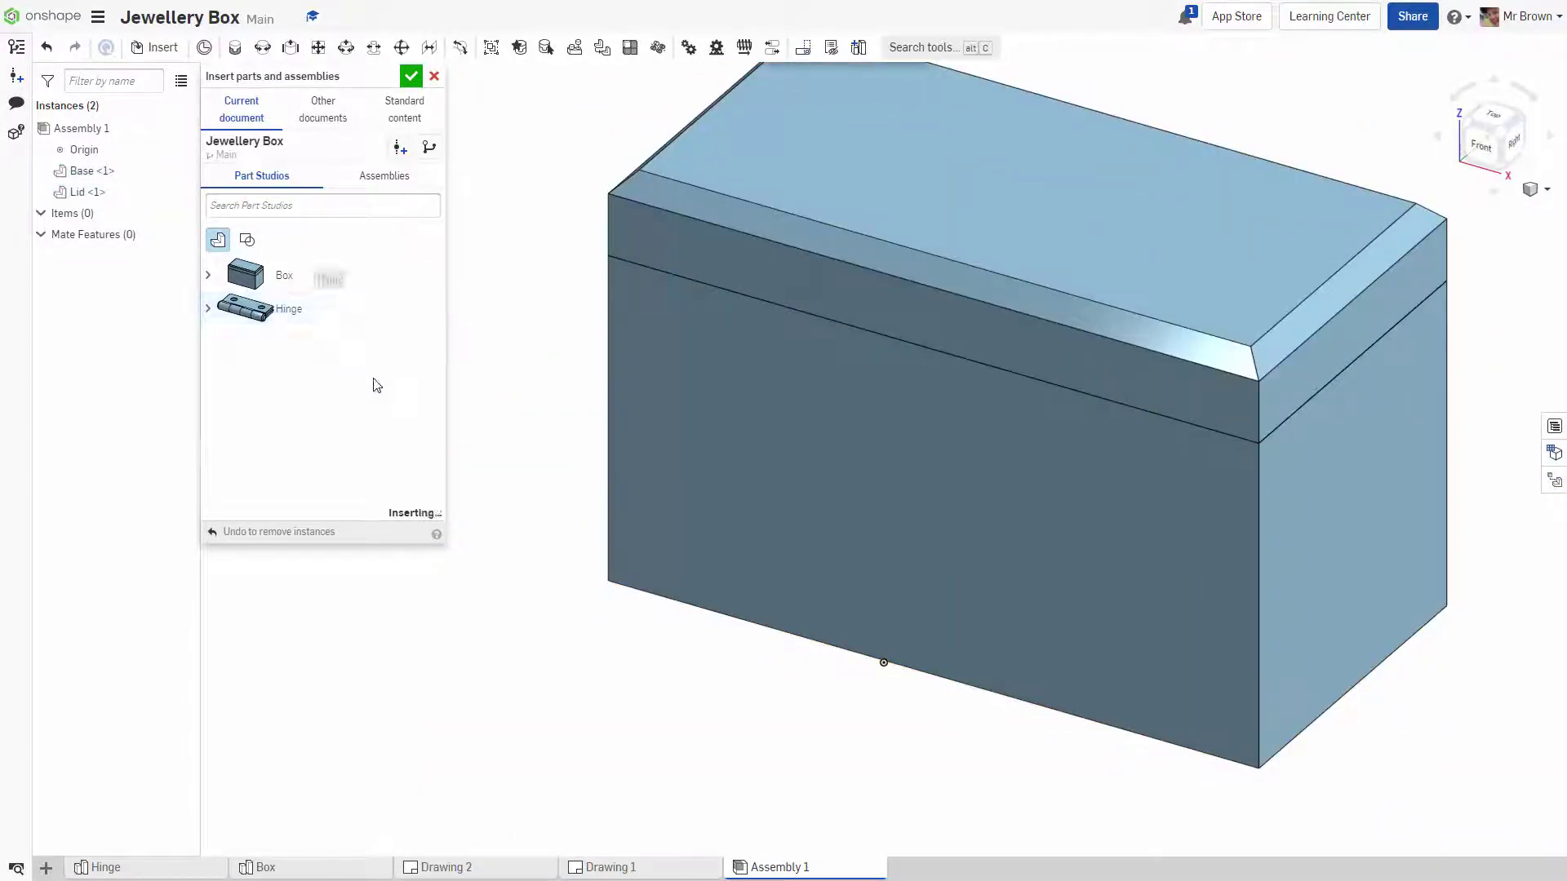
scroll(857, 719, down, 3)
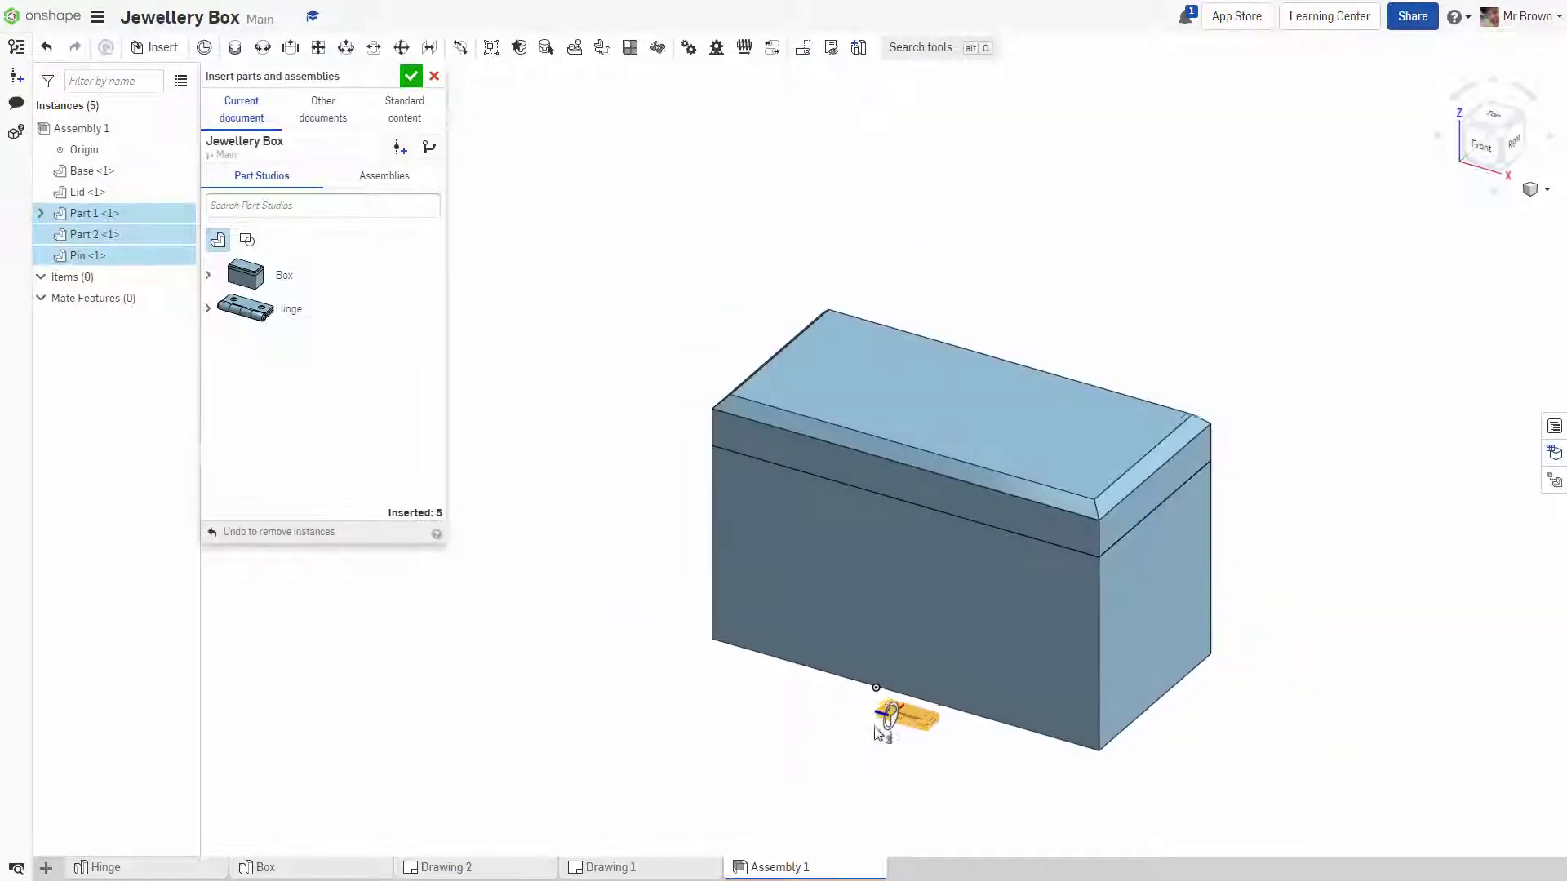
right_drag(1066, 479, 999, 529)
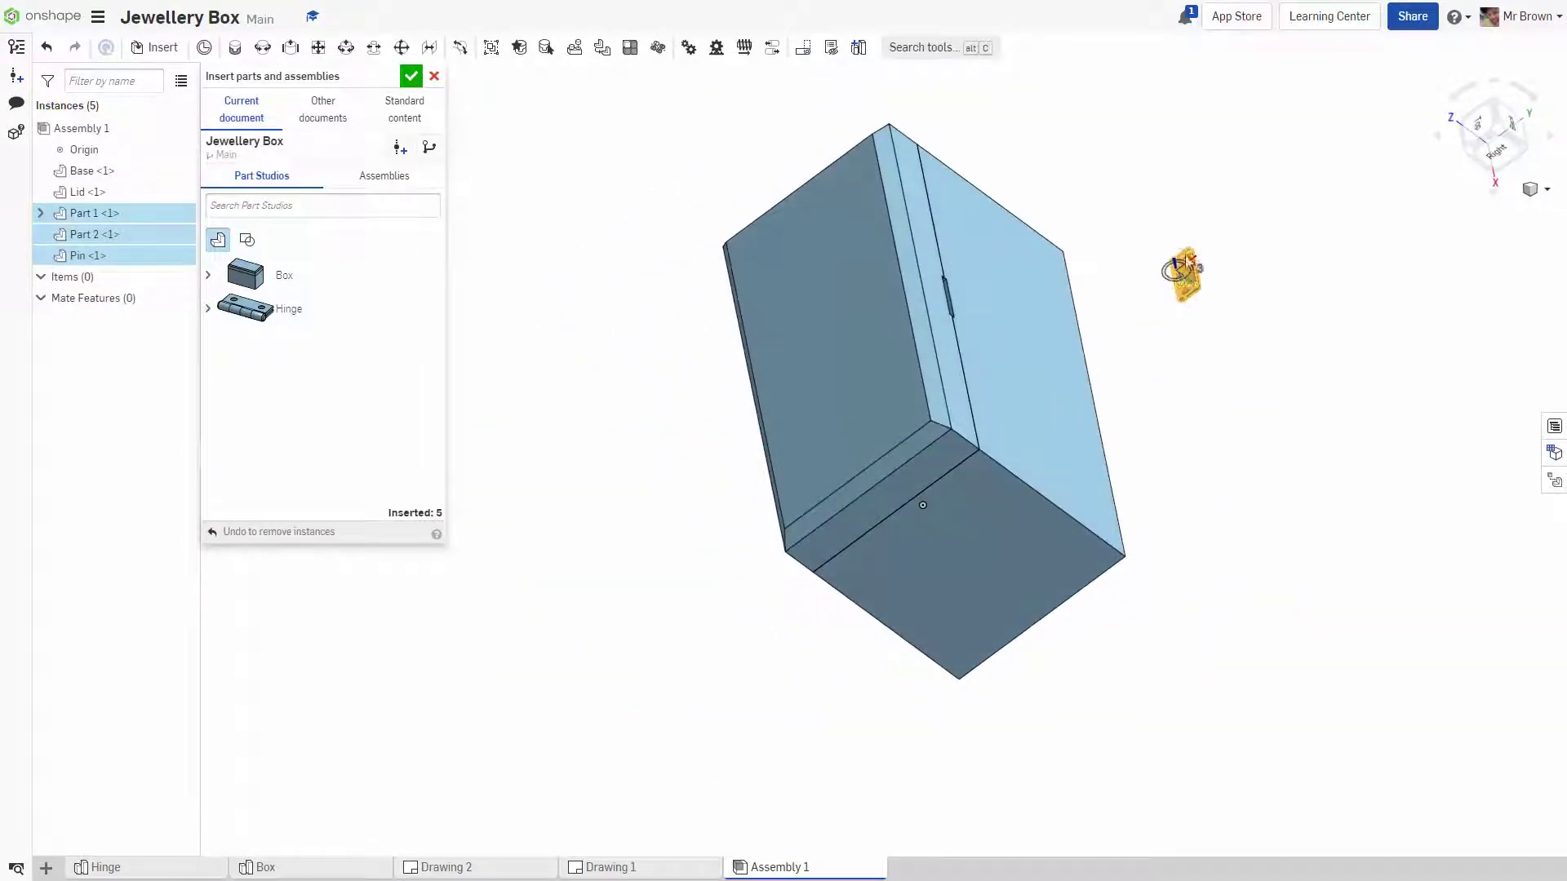
click(1163, 206)
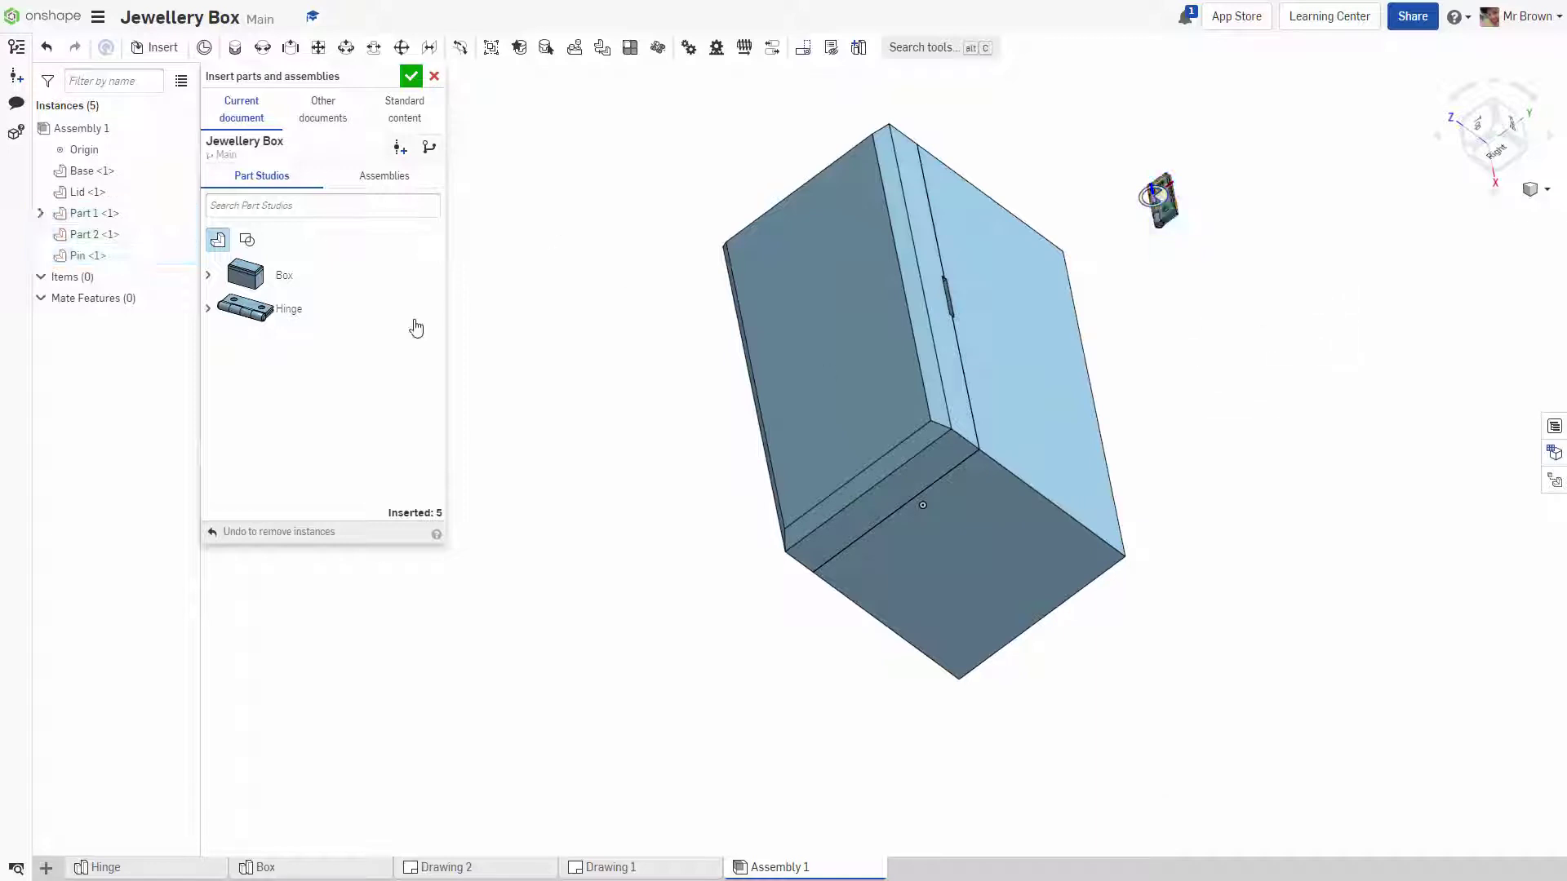
click(412, 77)
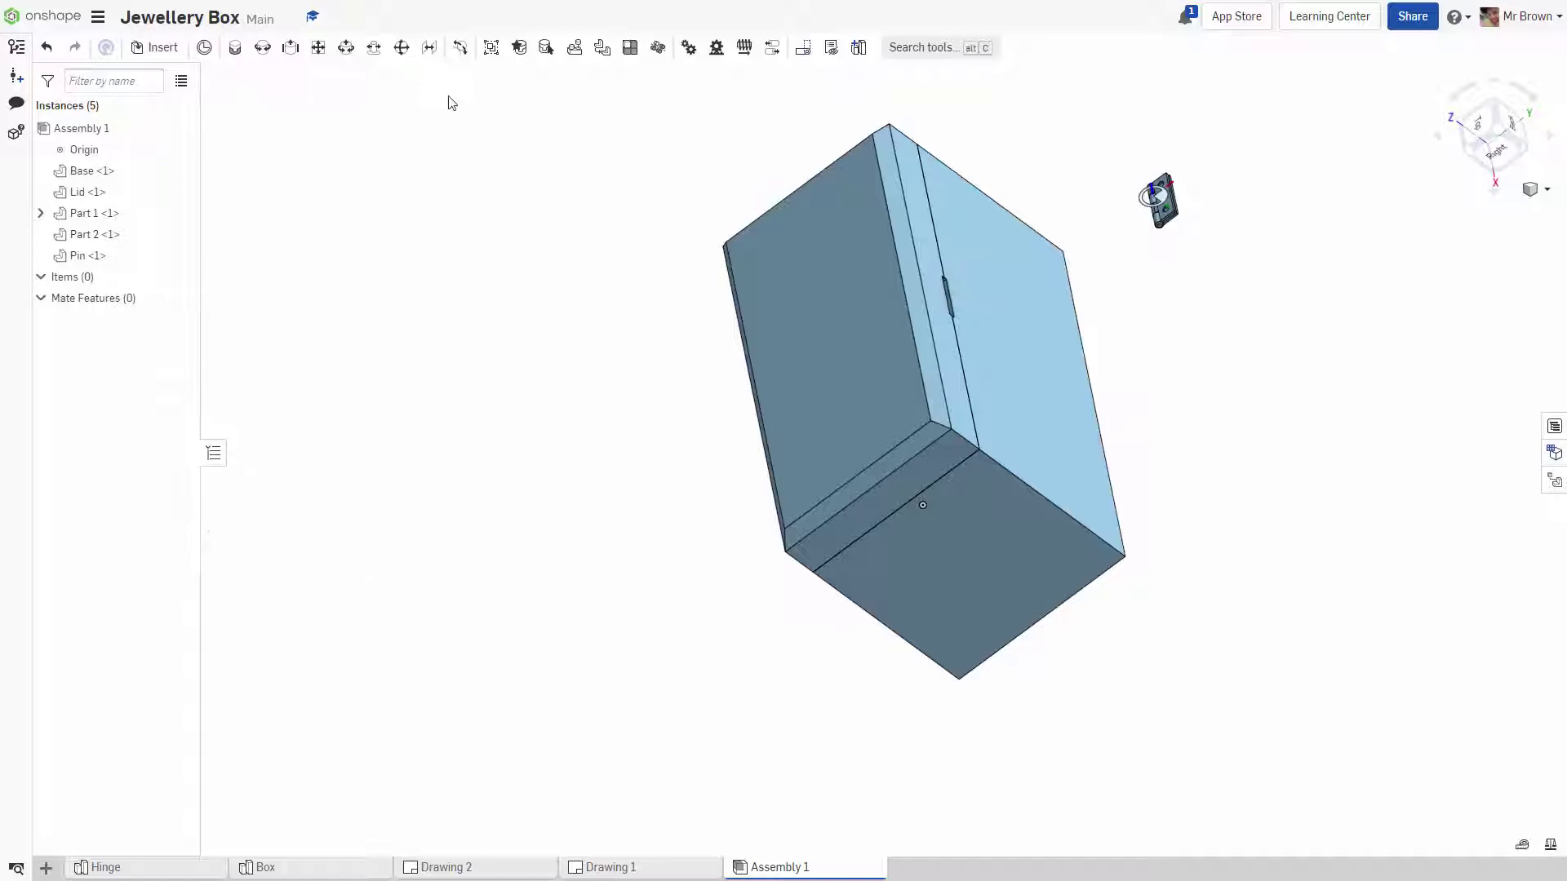
Fix the box base in place in the assembly.
click(1538, 196)
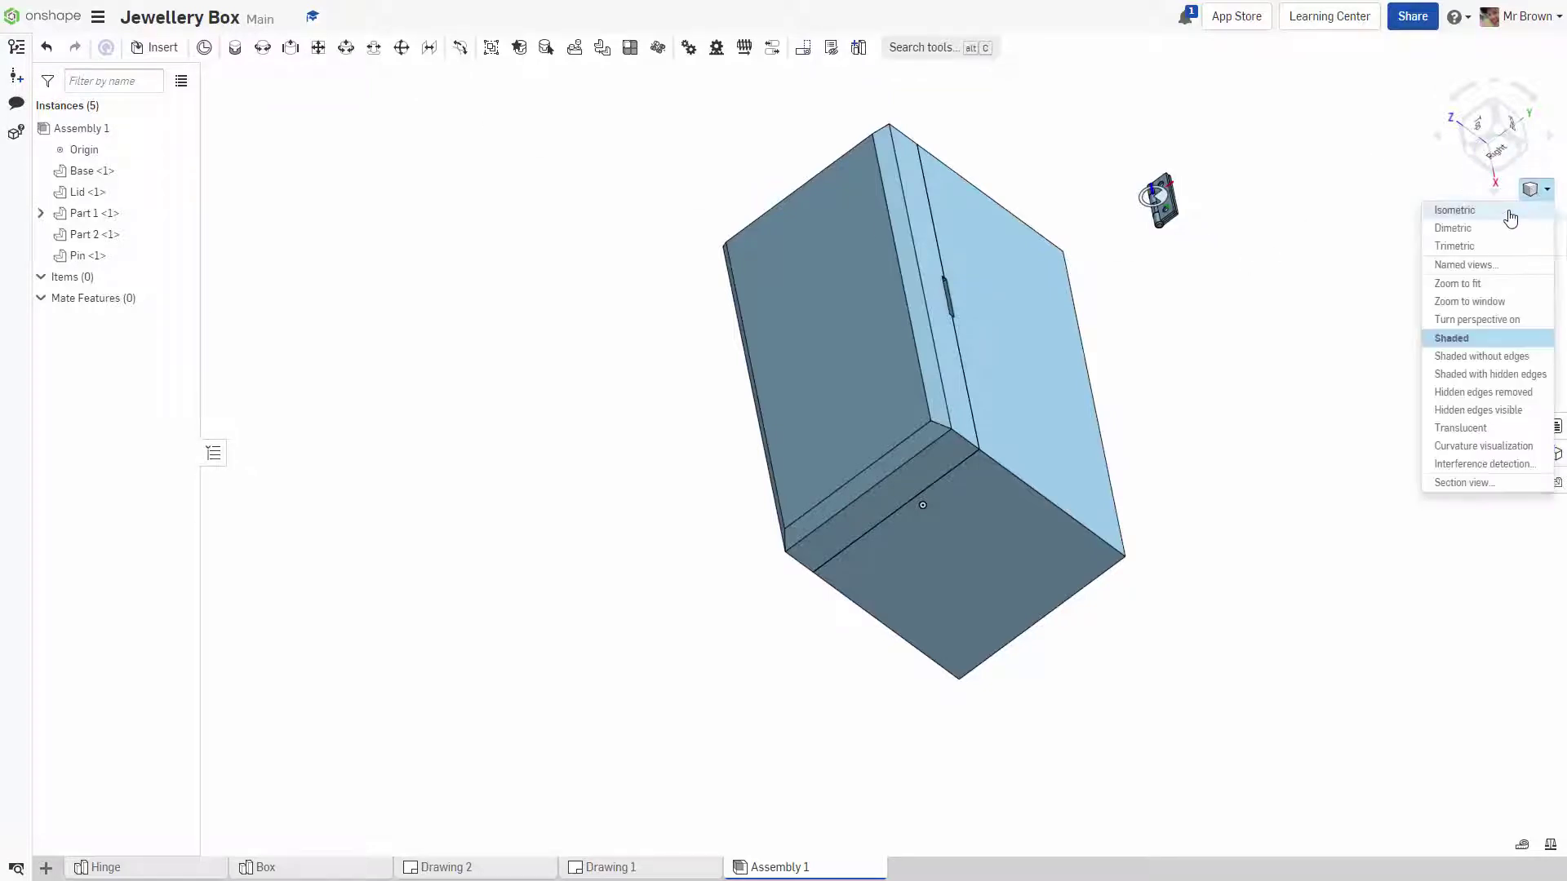
click(1493, 212)
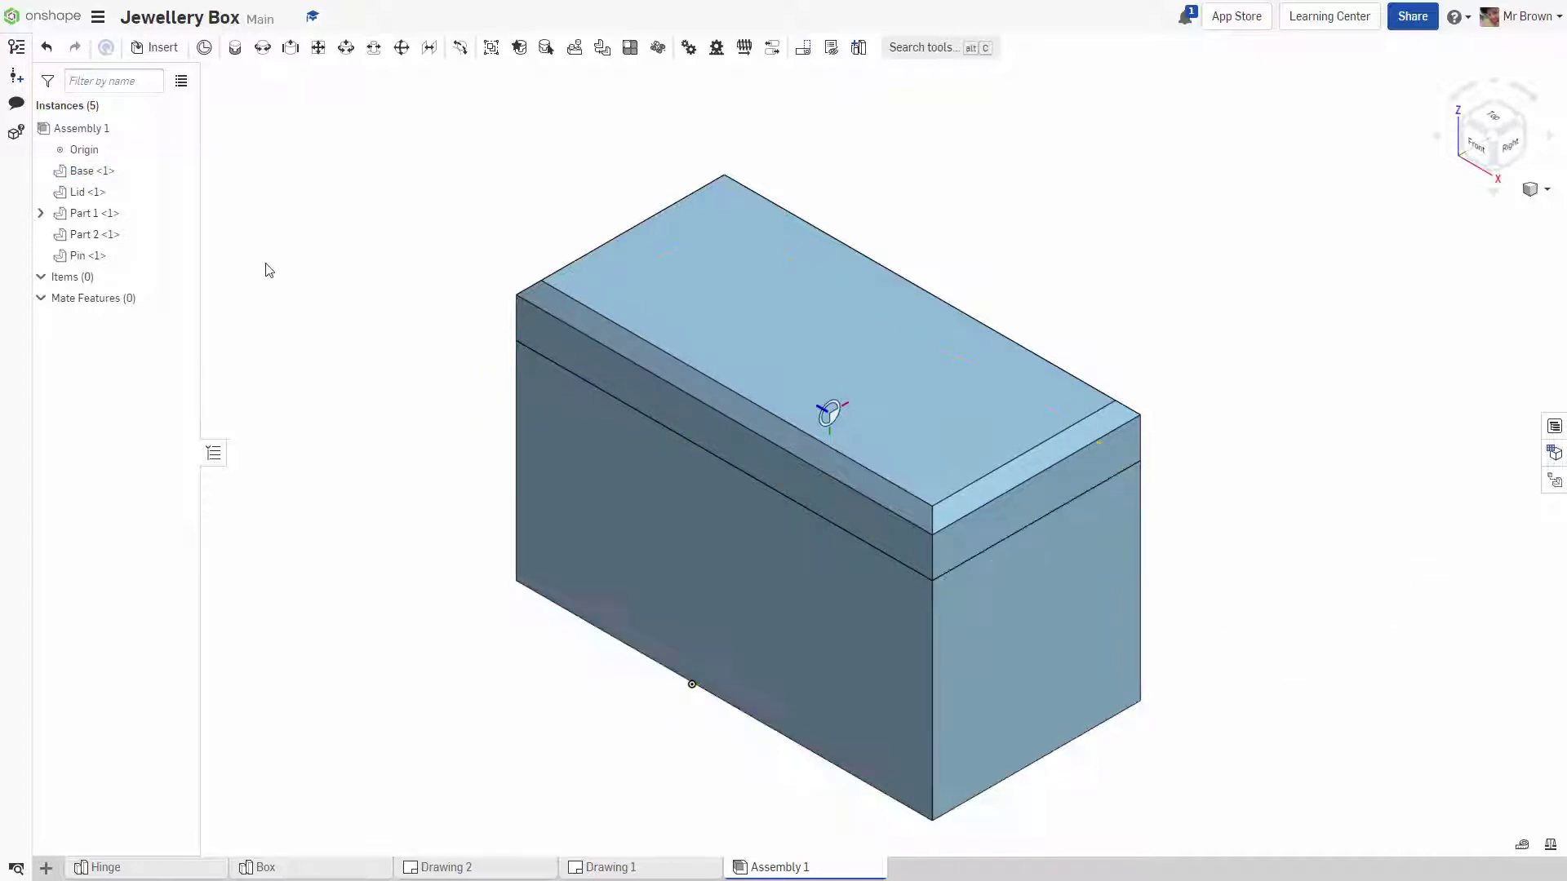
click(95, 171)
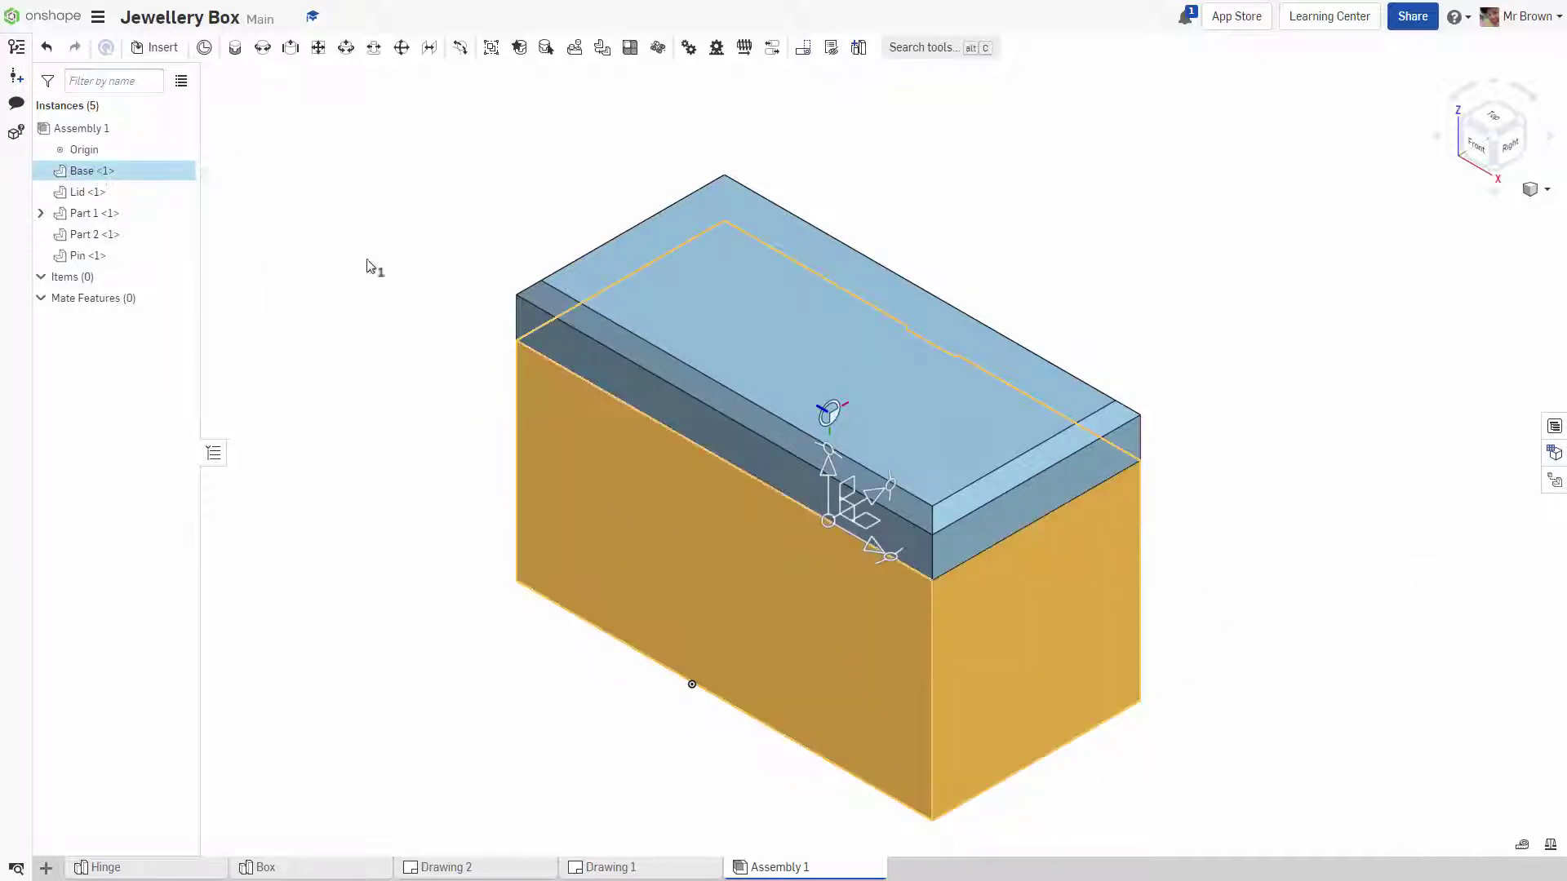
right_click(132, 172)
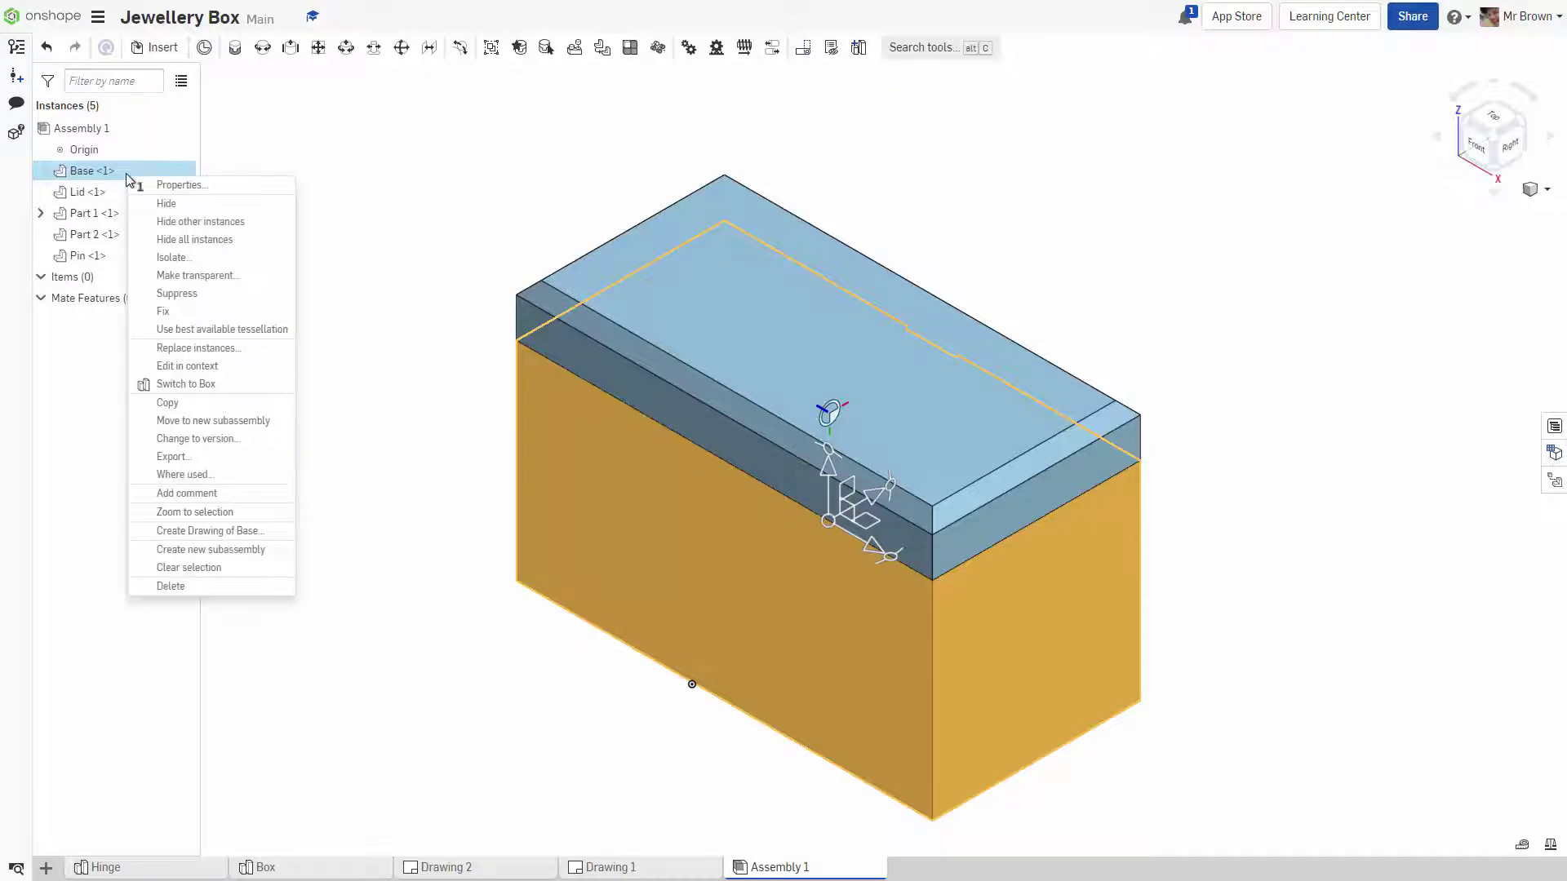
click(167, 311)
right_drag(1238, 440, 1246, 487)
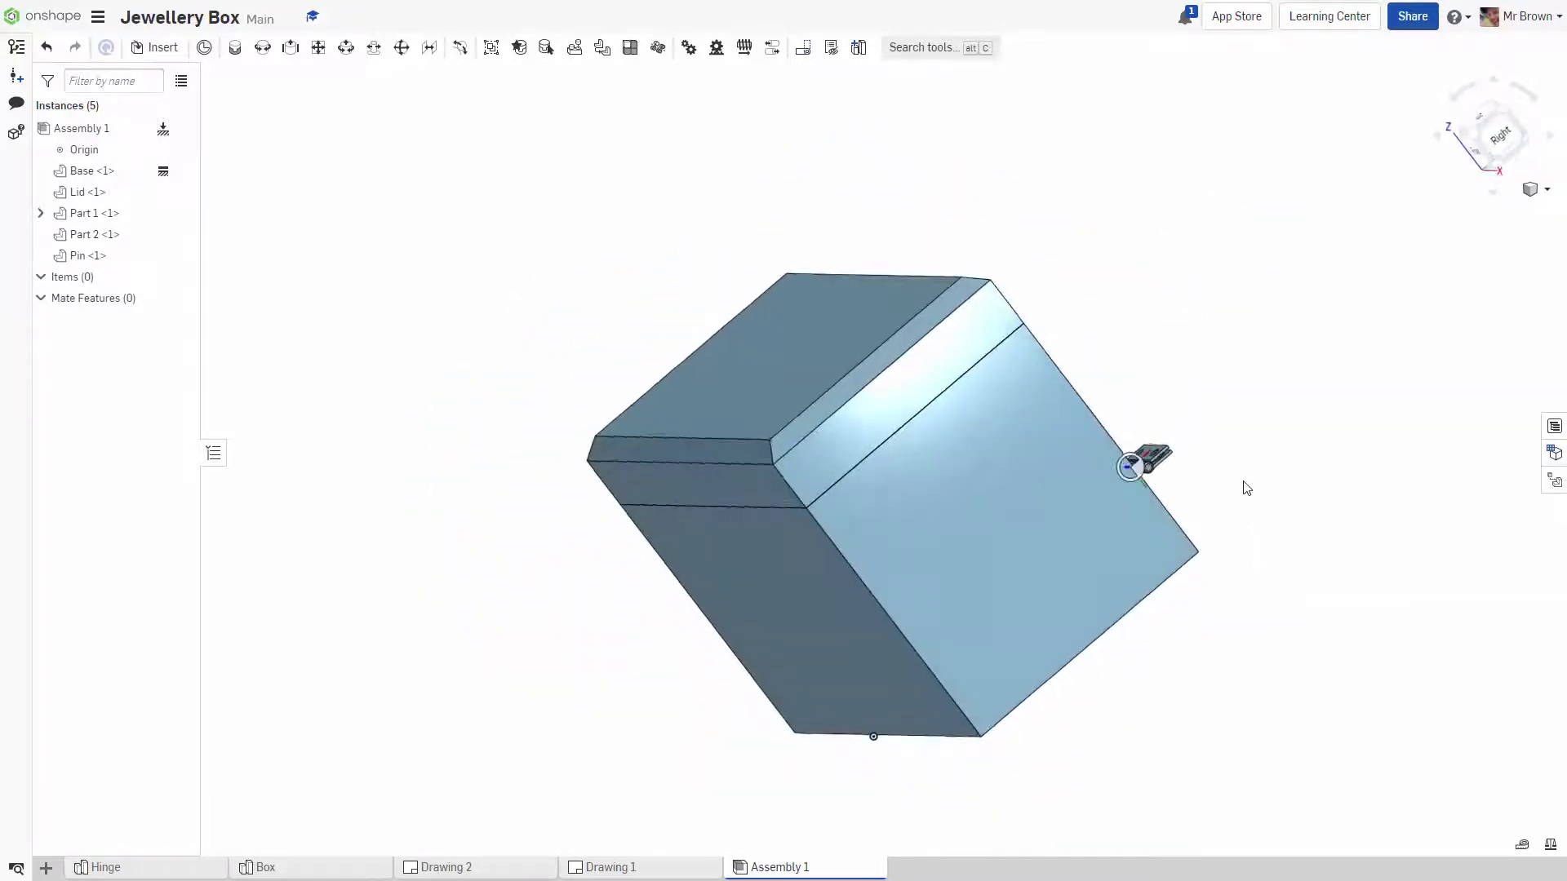
click(1531, 189)
click(1453, 210)
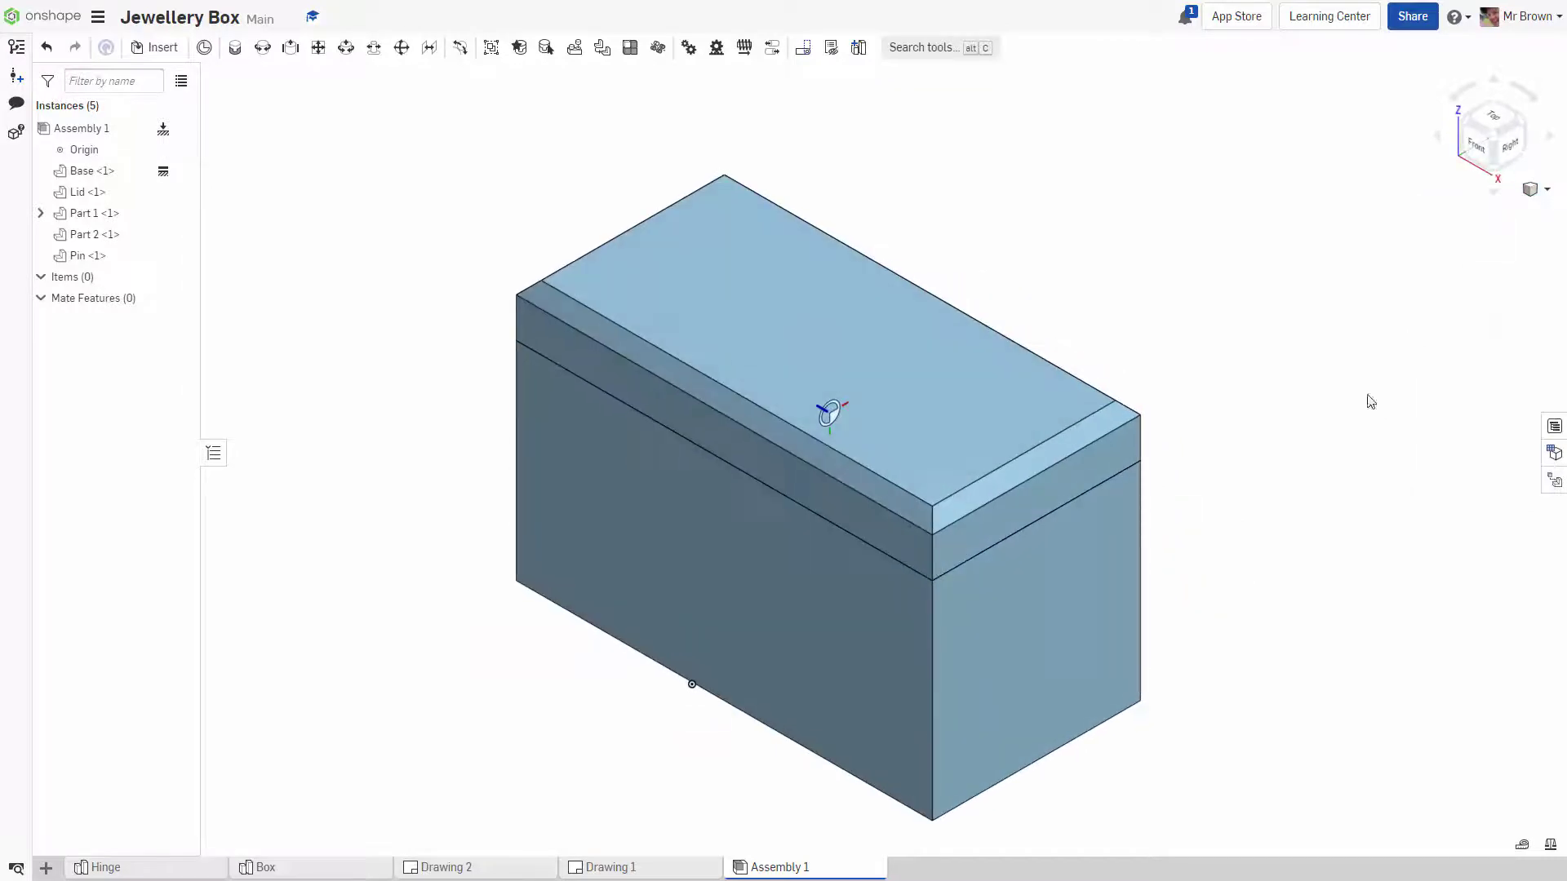
Rotate the three hinge parts together by 180 degrees in the top plane, so the barrel faces away from the box.
right_drag(1368, 399, 1306, 466)
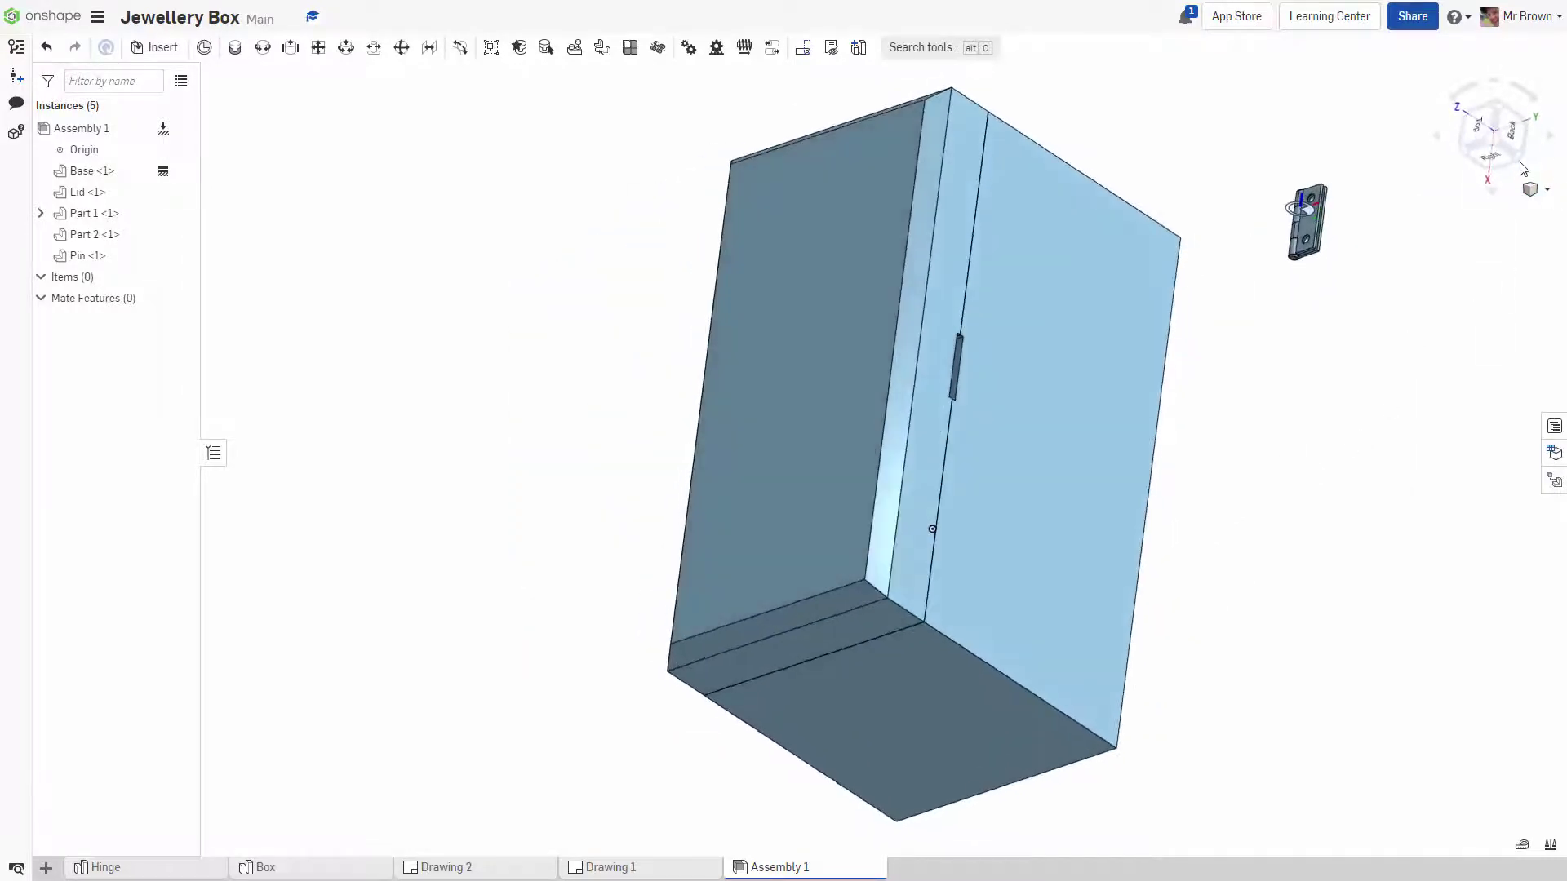
click(1496, 142)
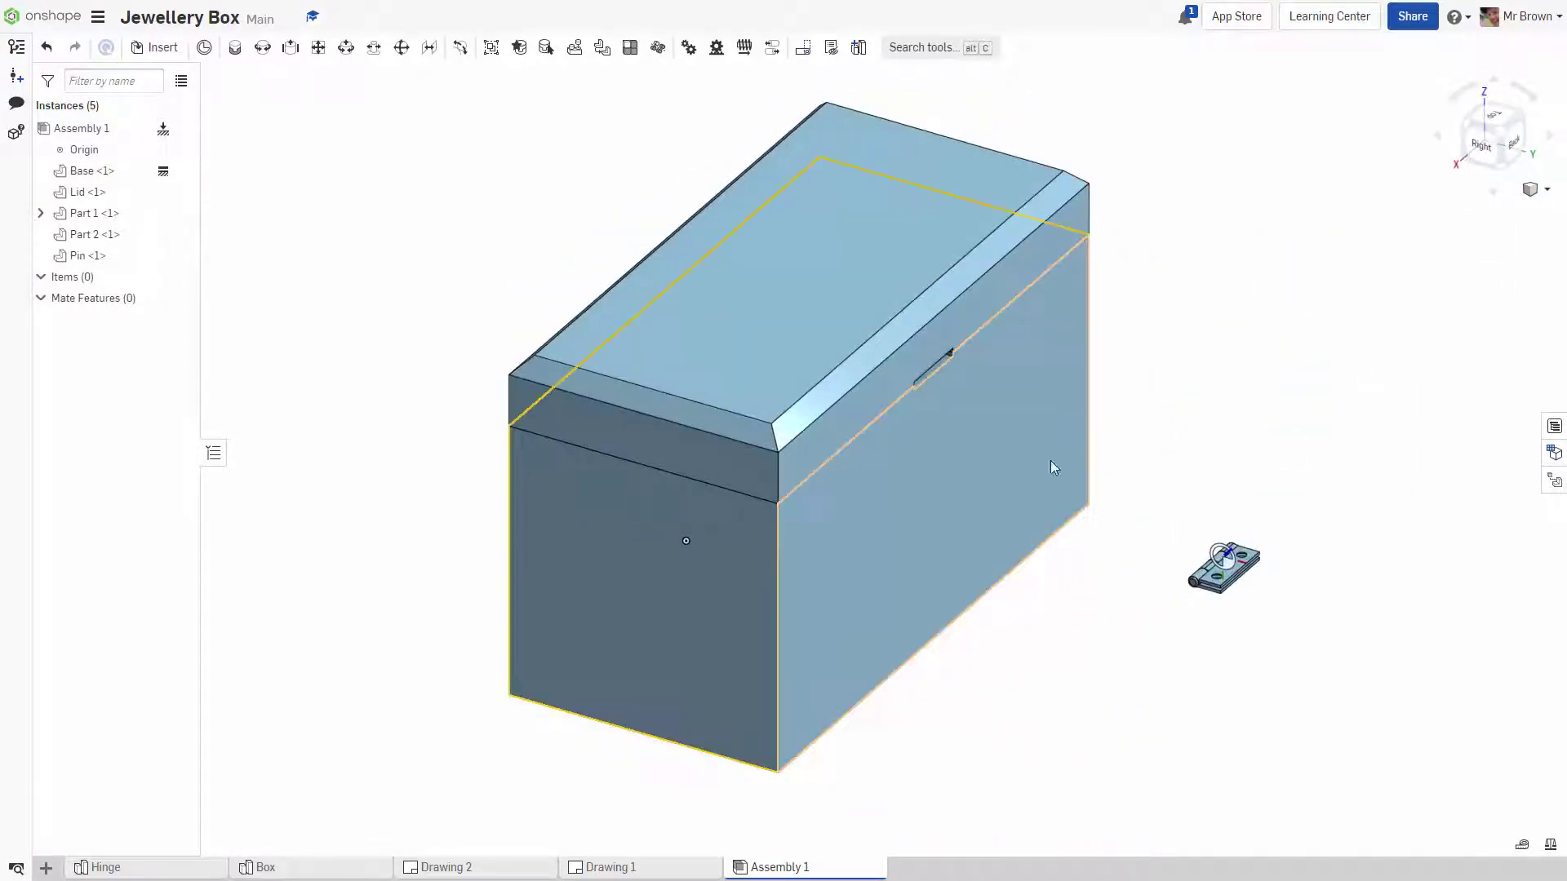
right_drag(1249, 637, 1250, 632)
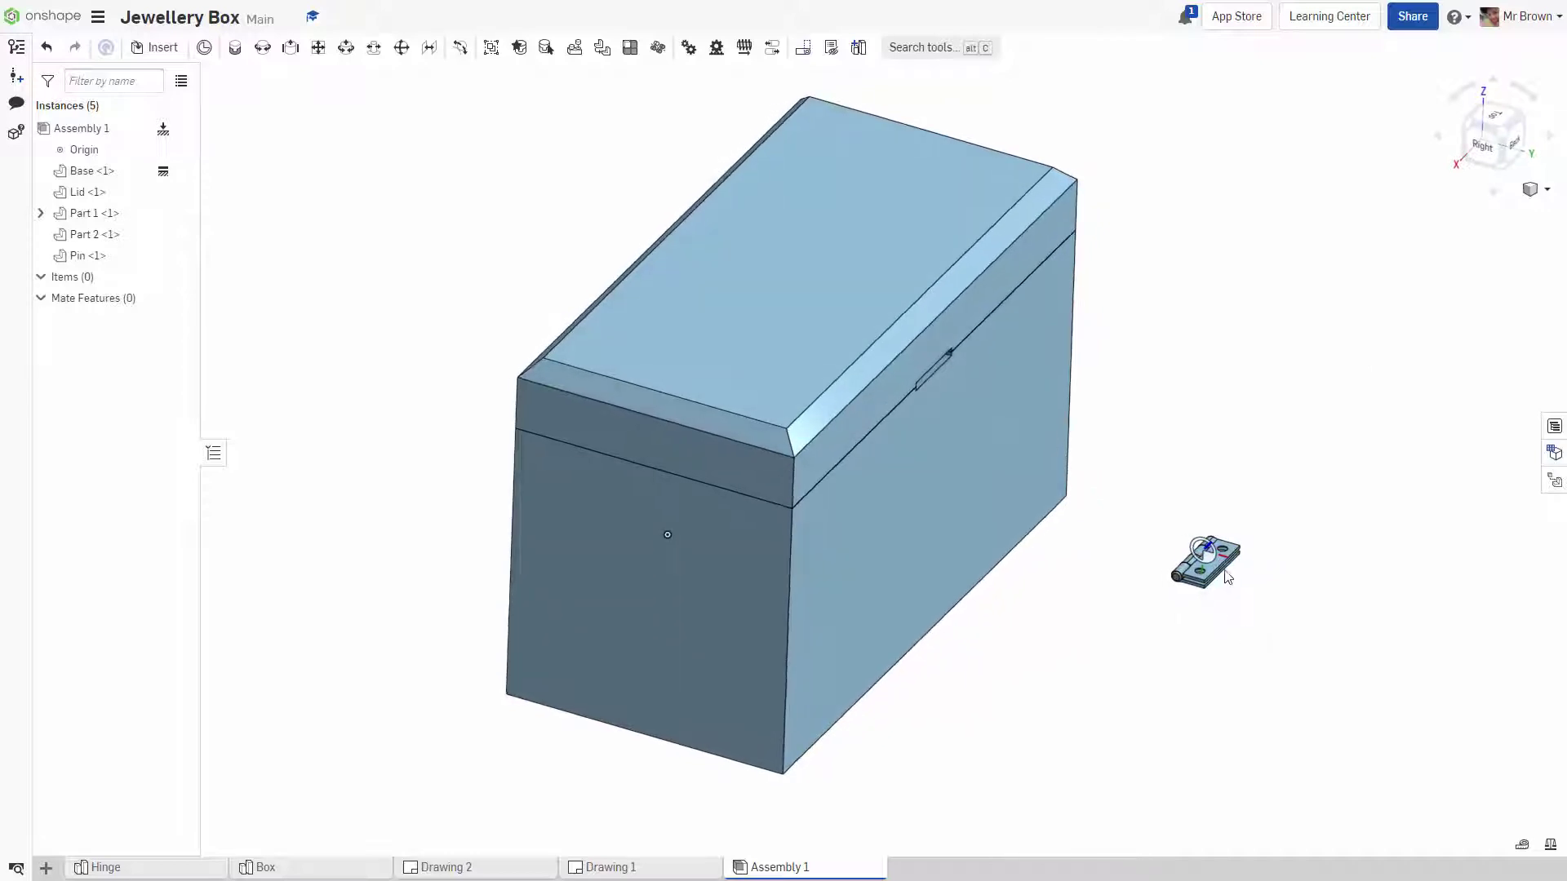
click(1498, 122)
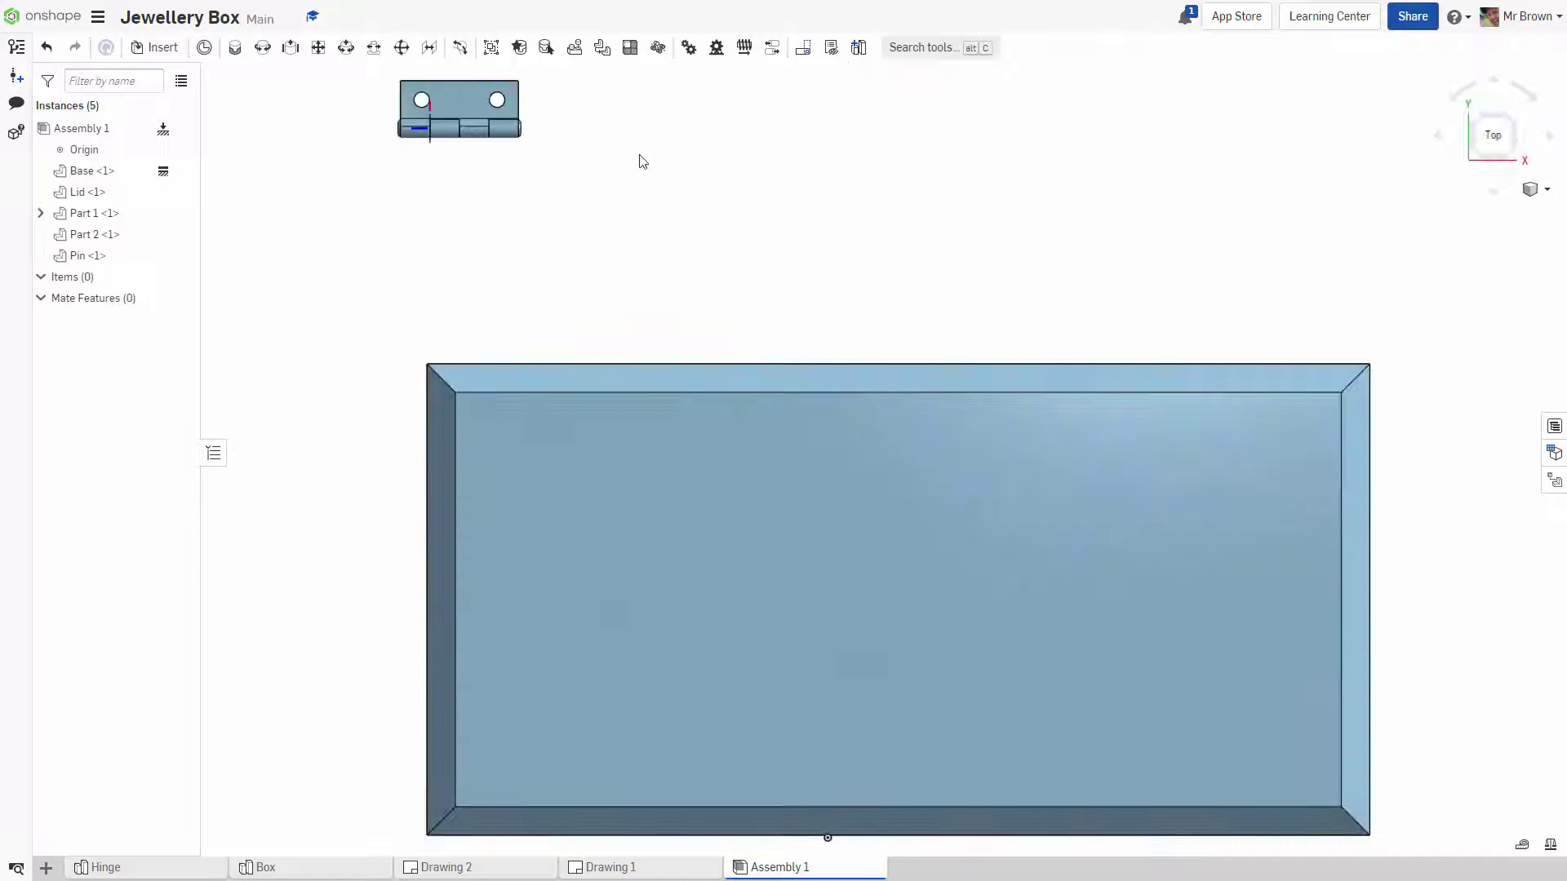
middle_drag(648, 154, 857, 462)
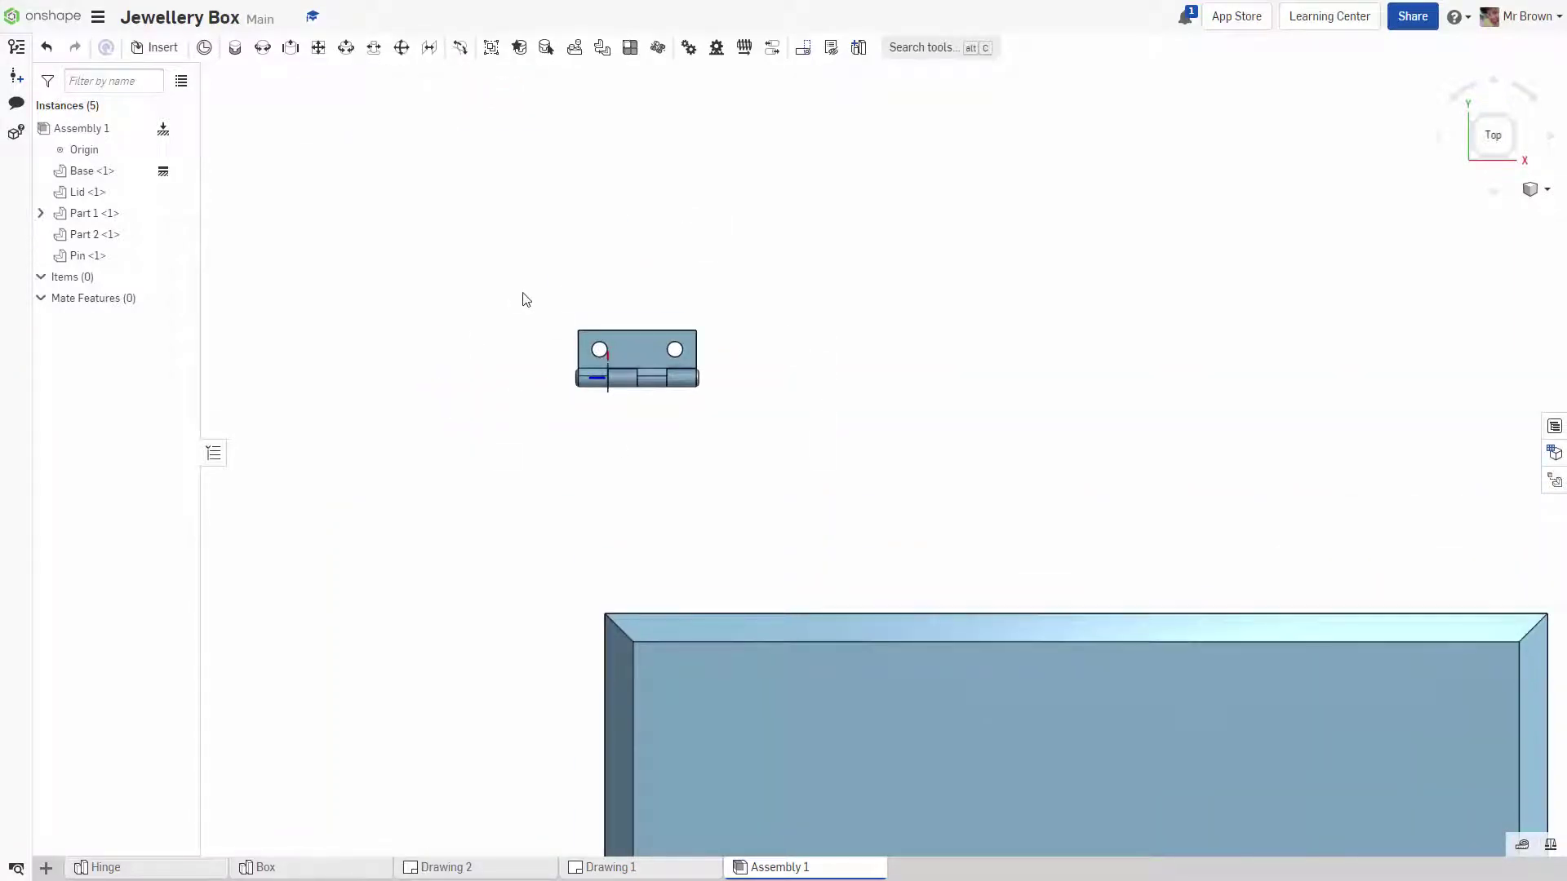
drag(434, 226, 800, 456)
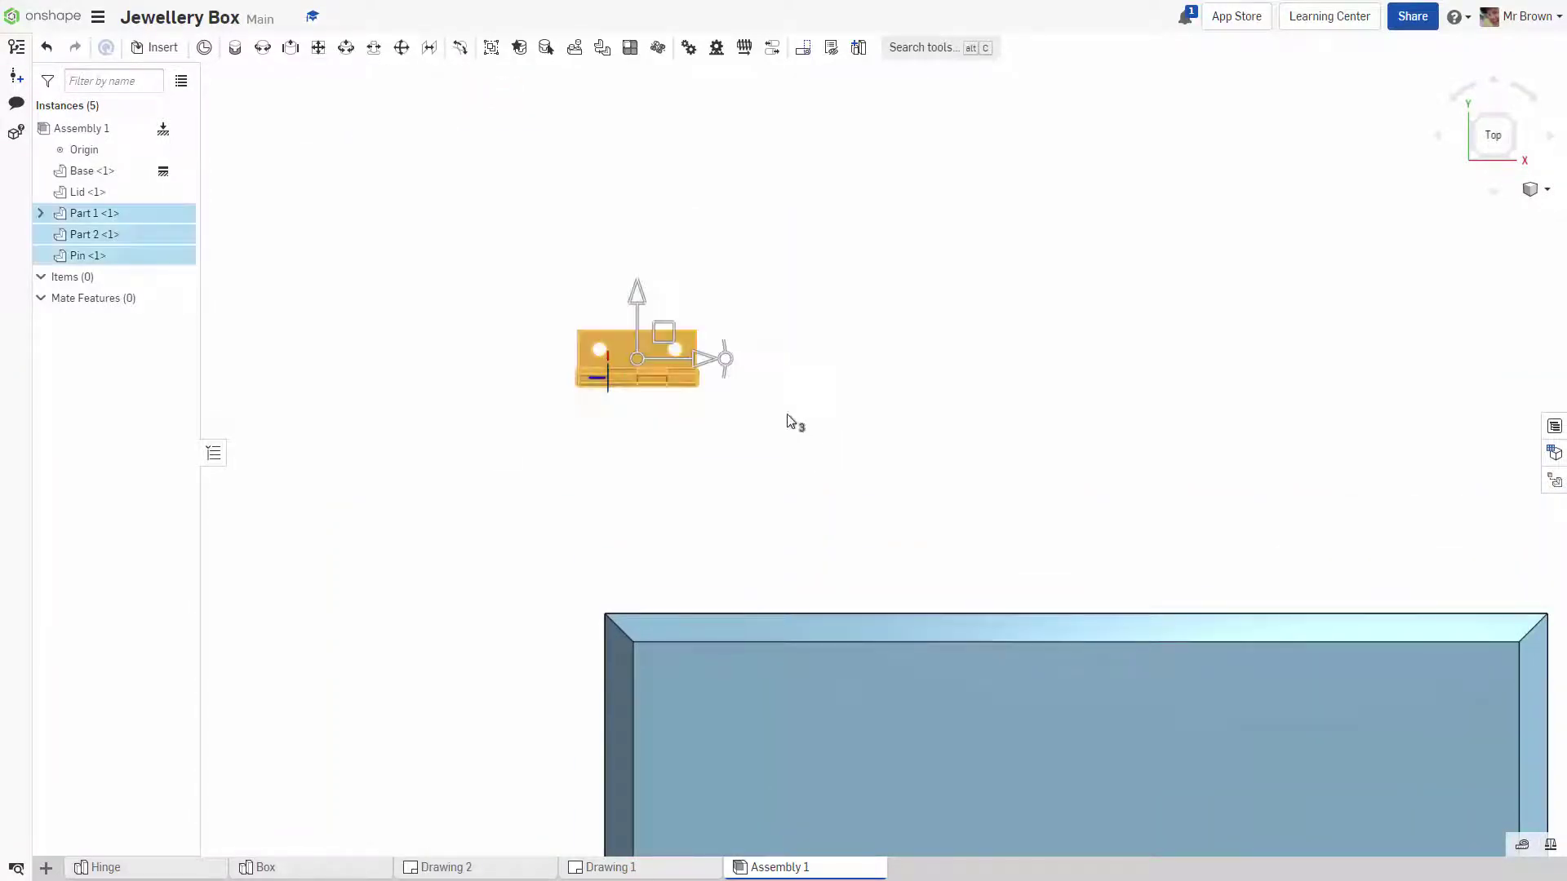
right_click(129, 213)
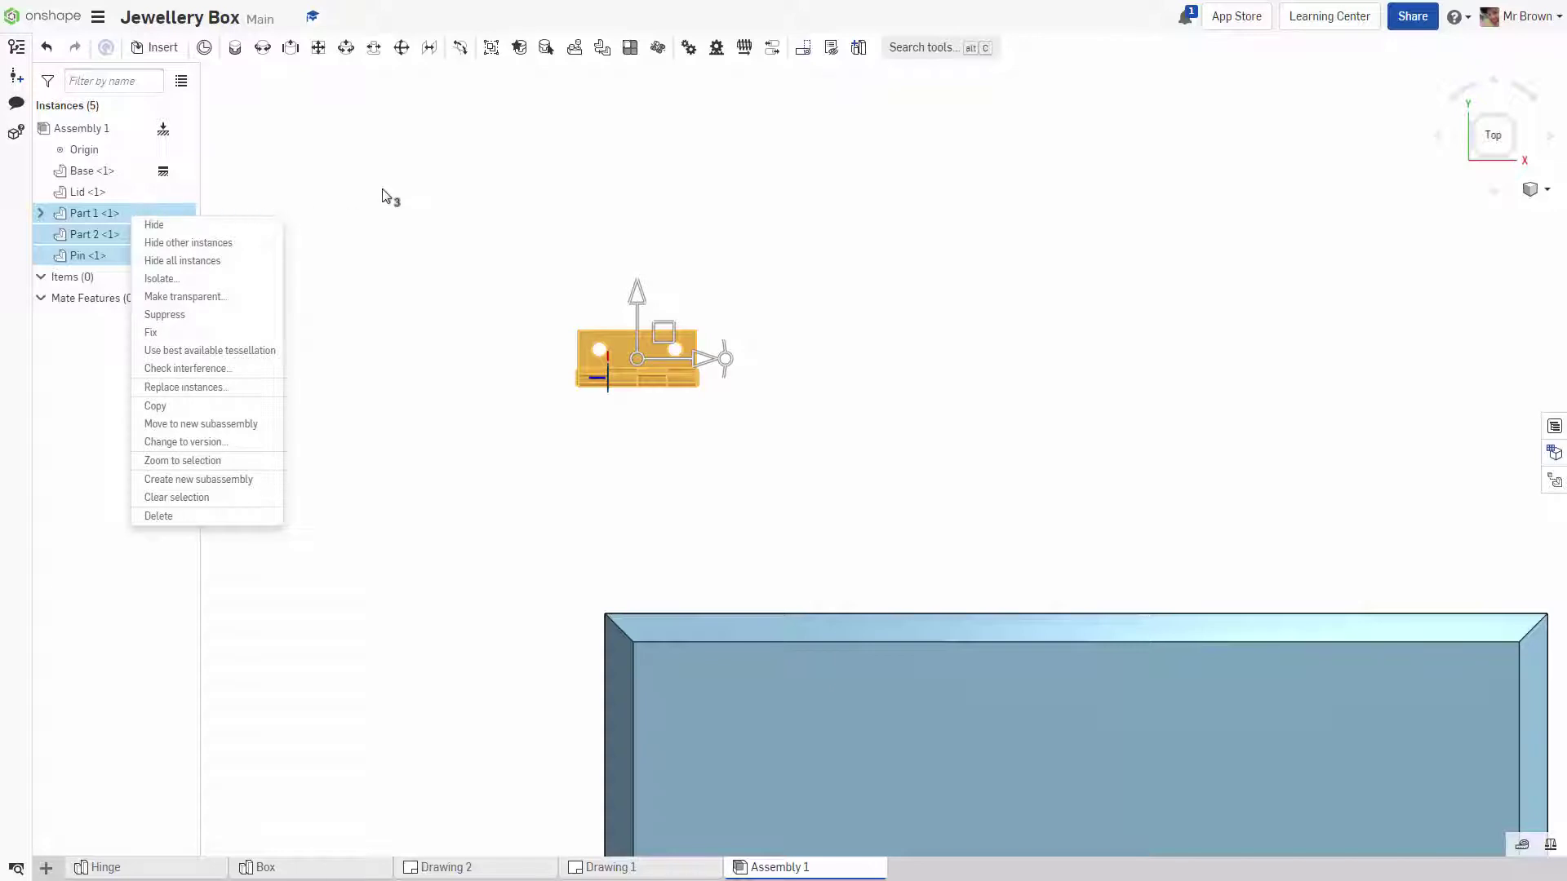
click(597, 318)
drag(730, 363, 476, 363)
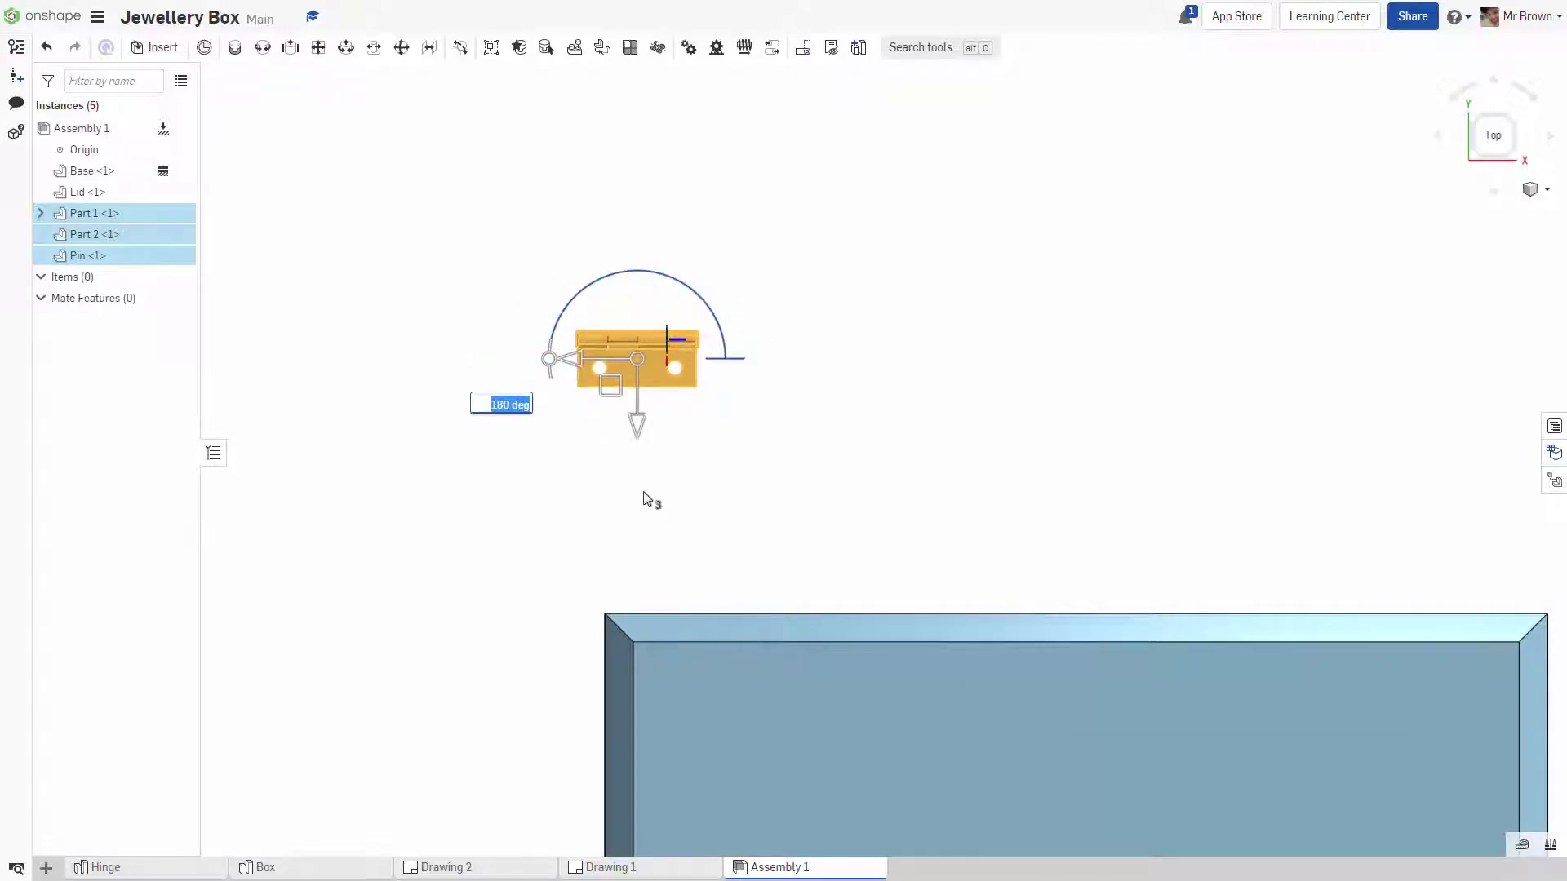
key(Escape)
Hide the lid to expose the open top of the base.
right_drag(612, 431, 695, 426)
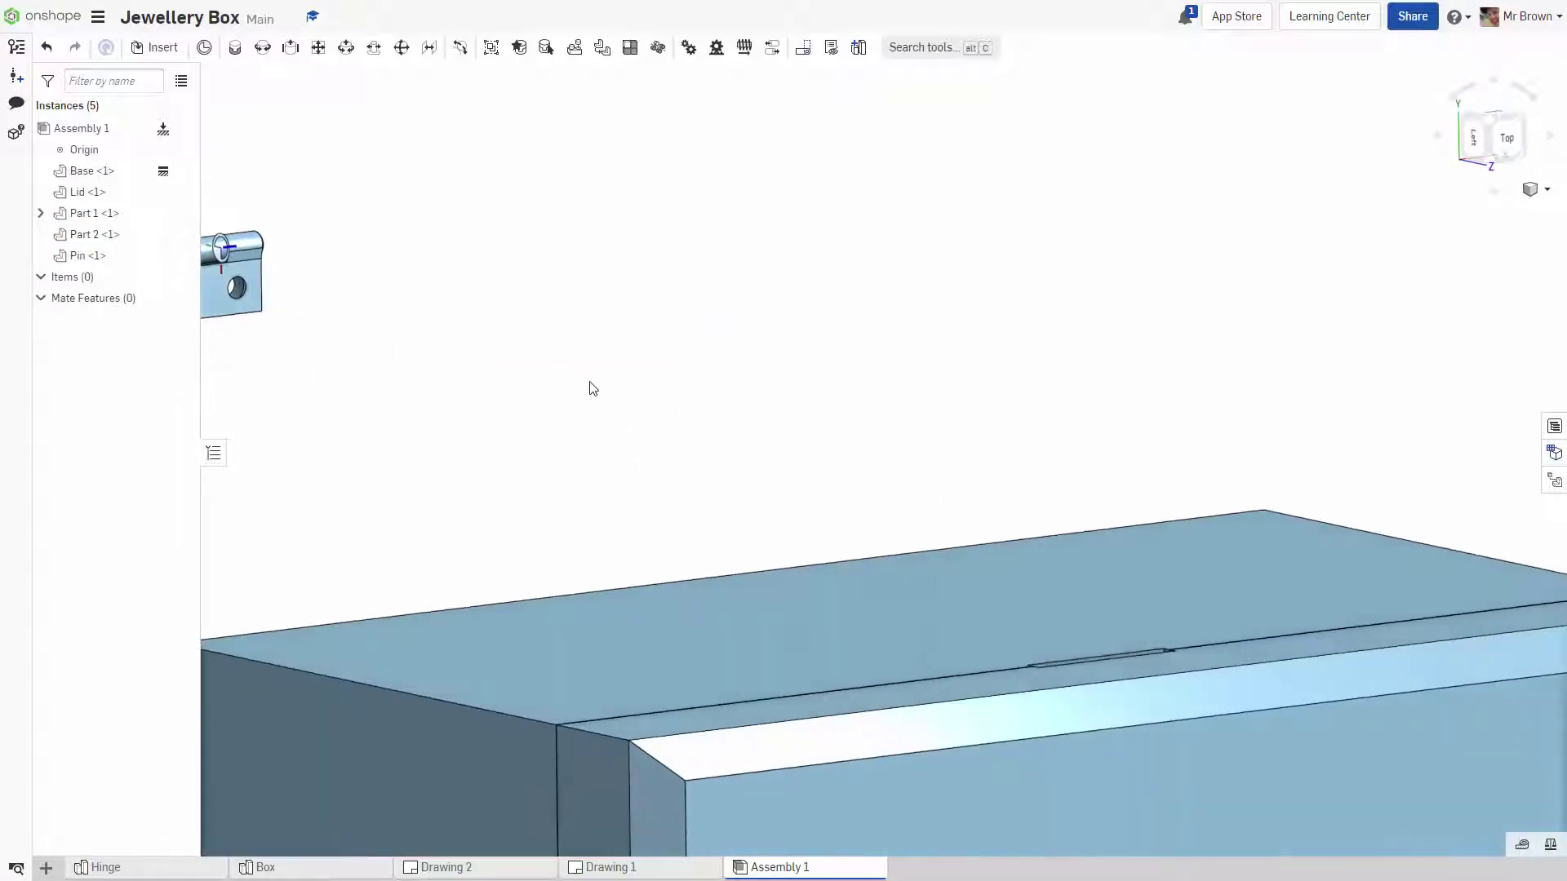
scroll(556, 375, down, 2)
middle_drag(413, 388, 835, 468)
scroll(836, 469, up, 1)
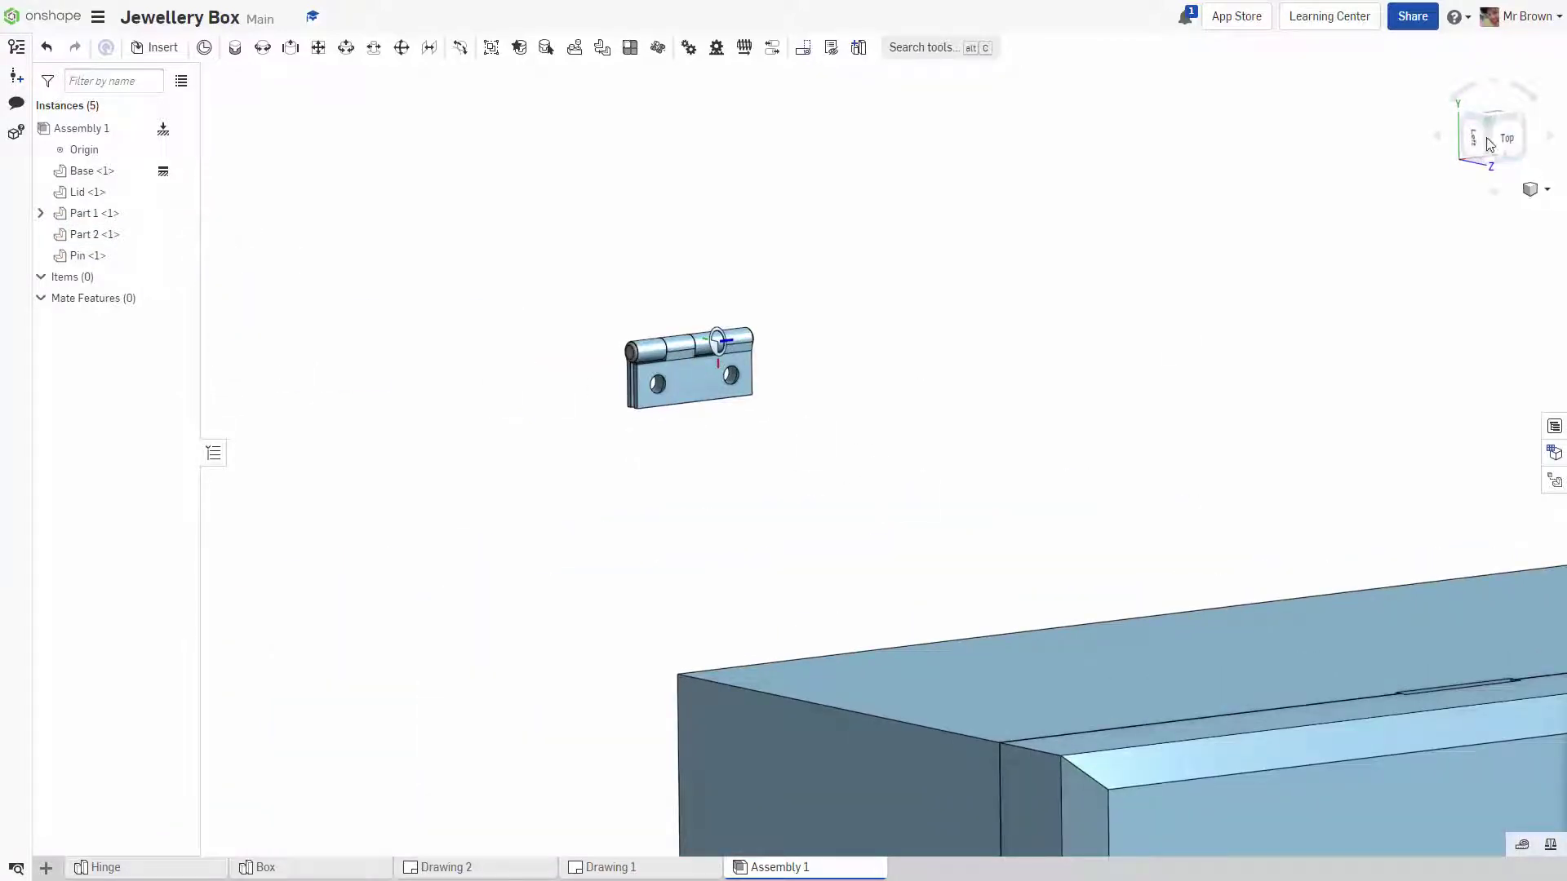
click(1494, 166)
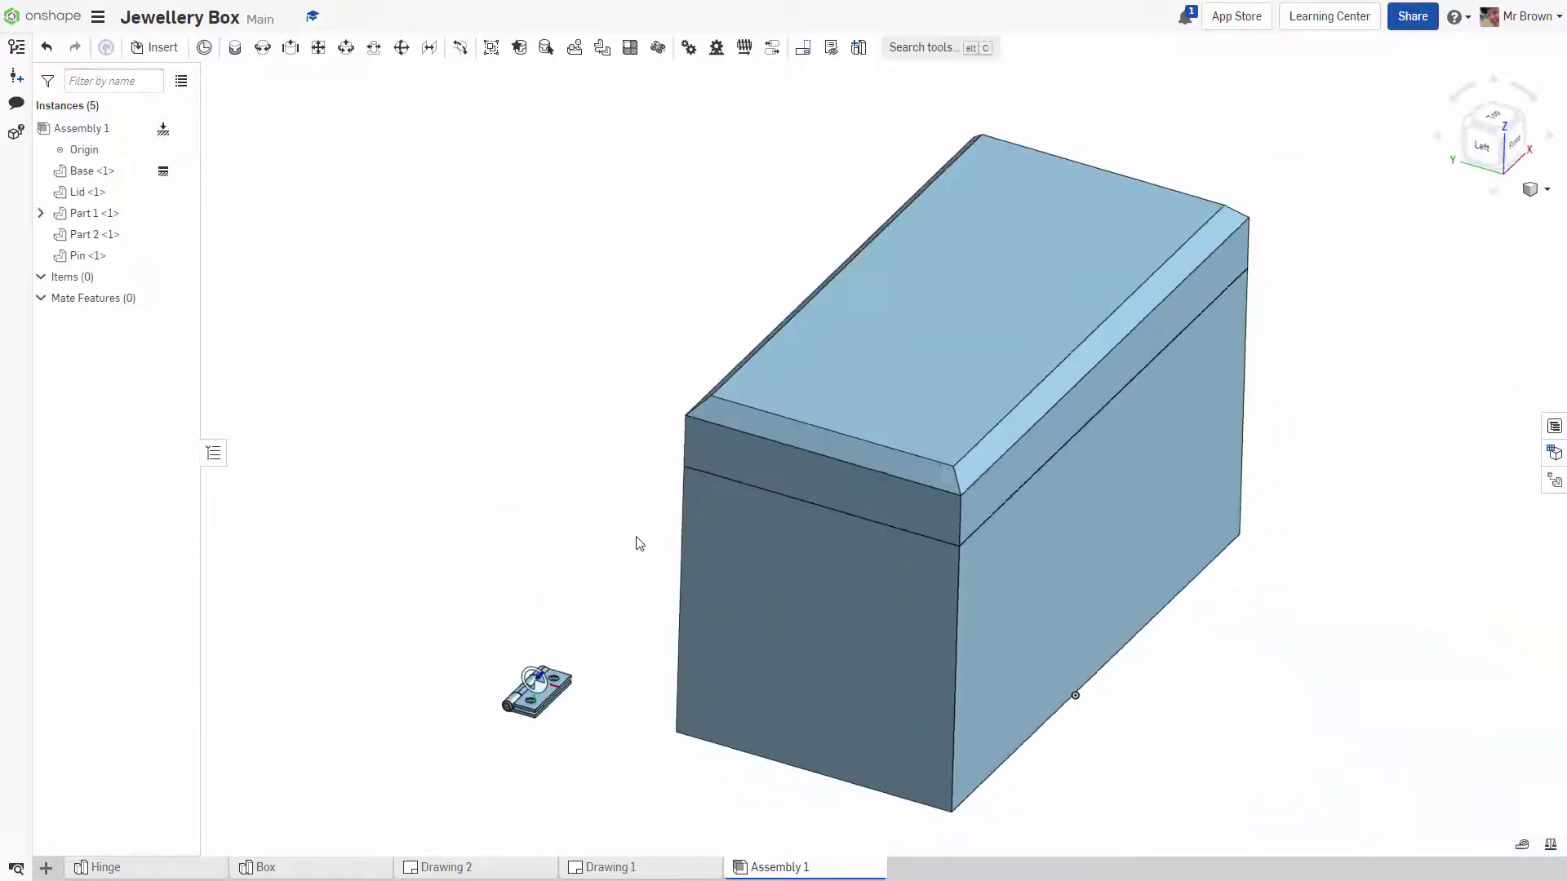
right_drag(636, 542, 719, 557)
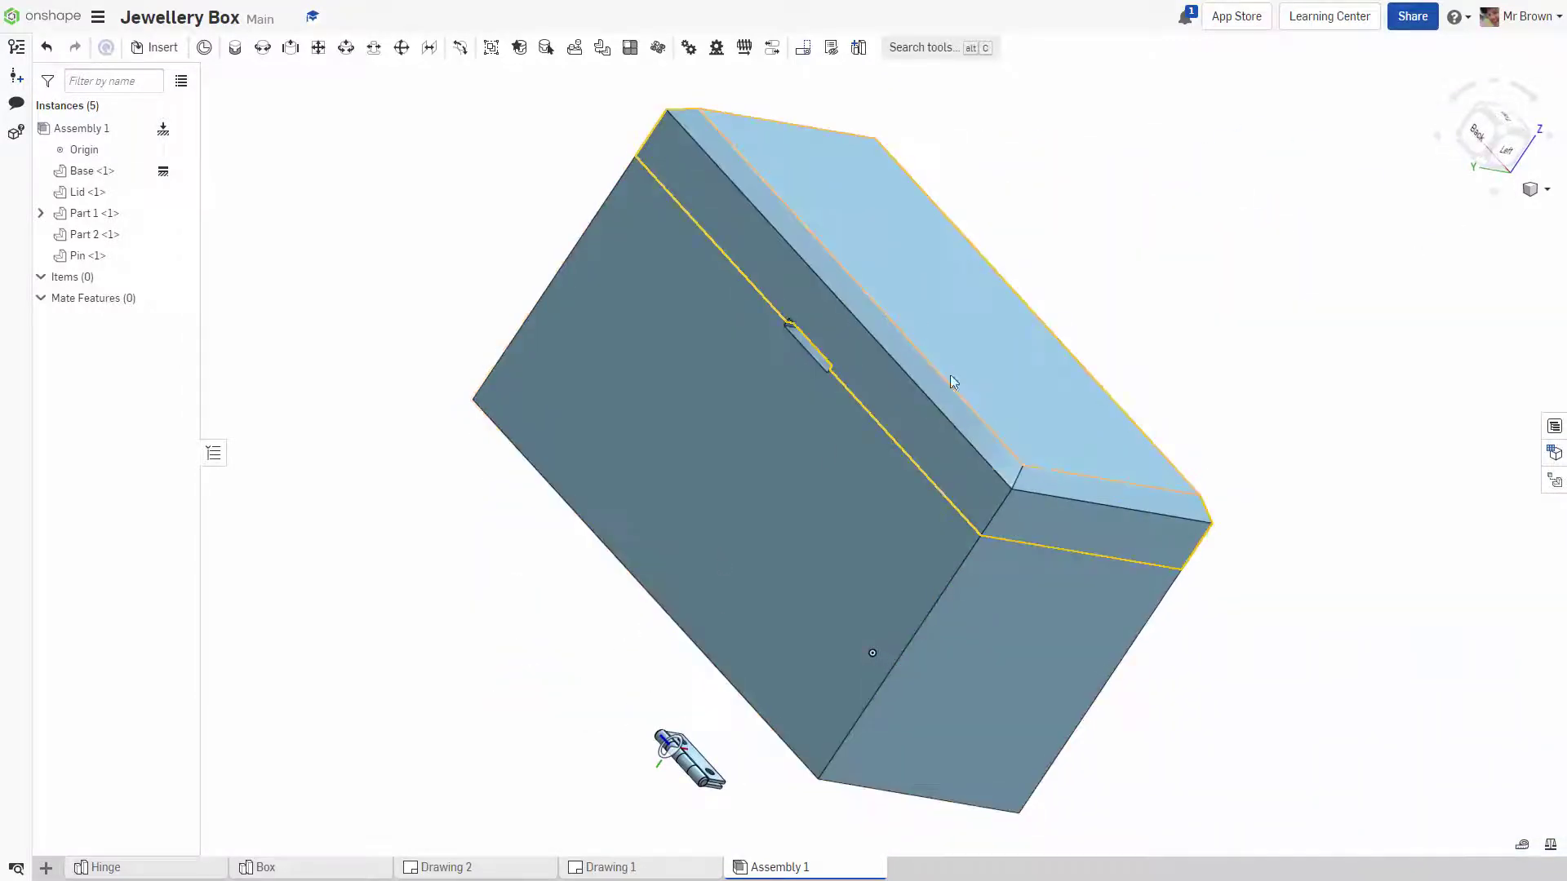
click(1039, 402)
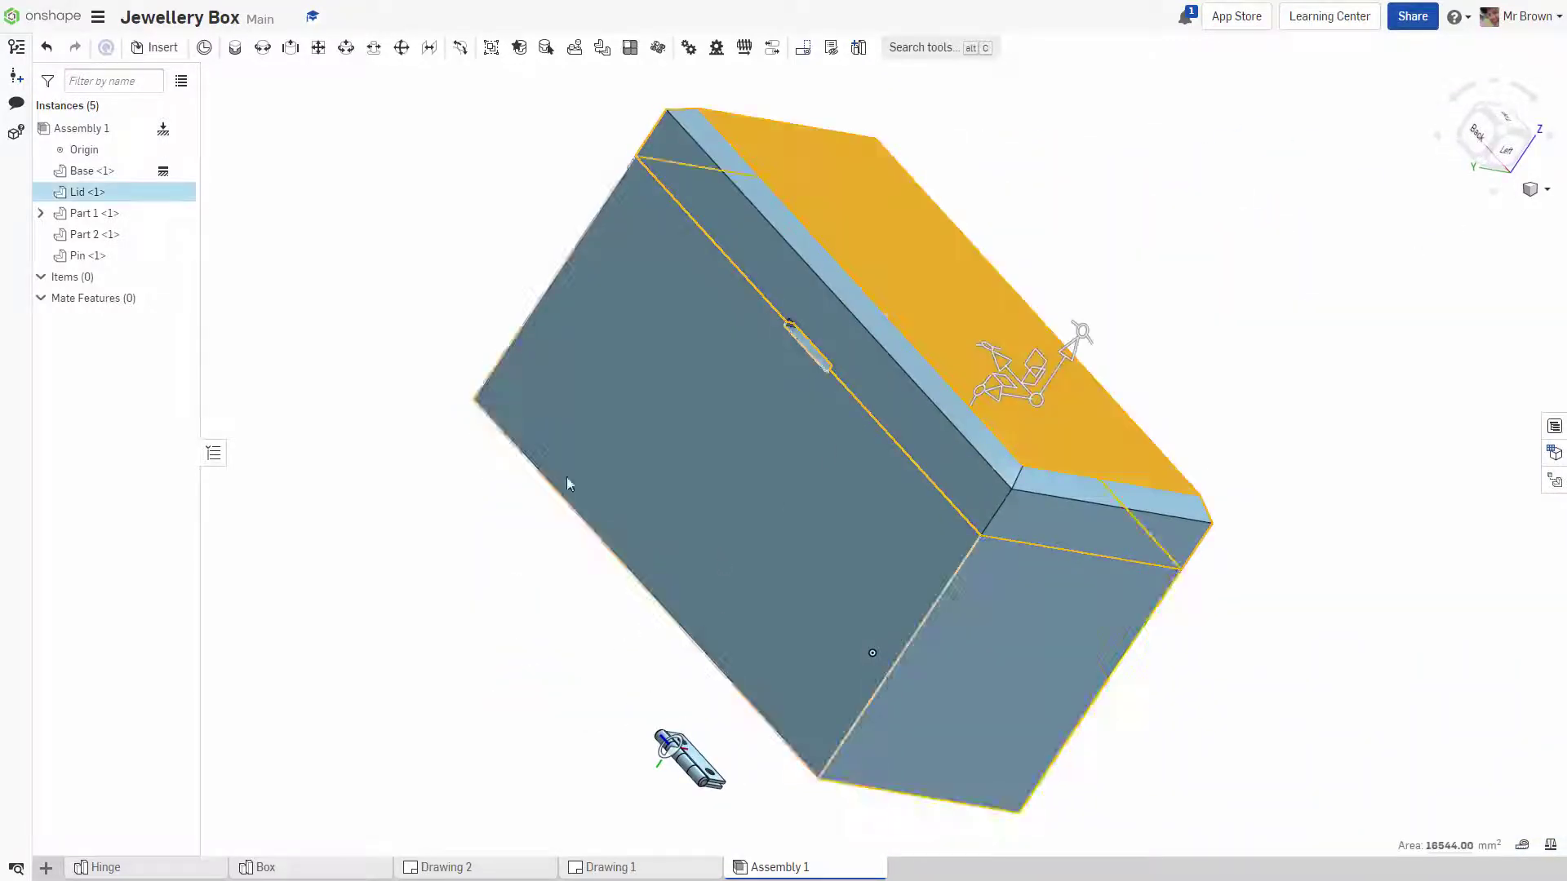
click(433, 472)
click(179, 195)
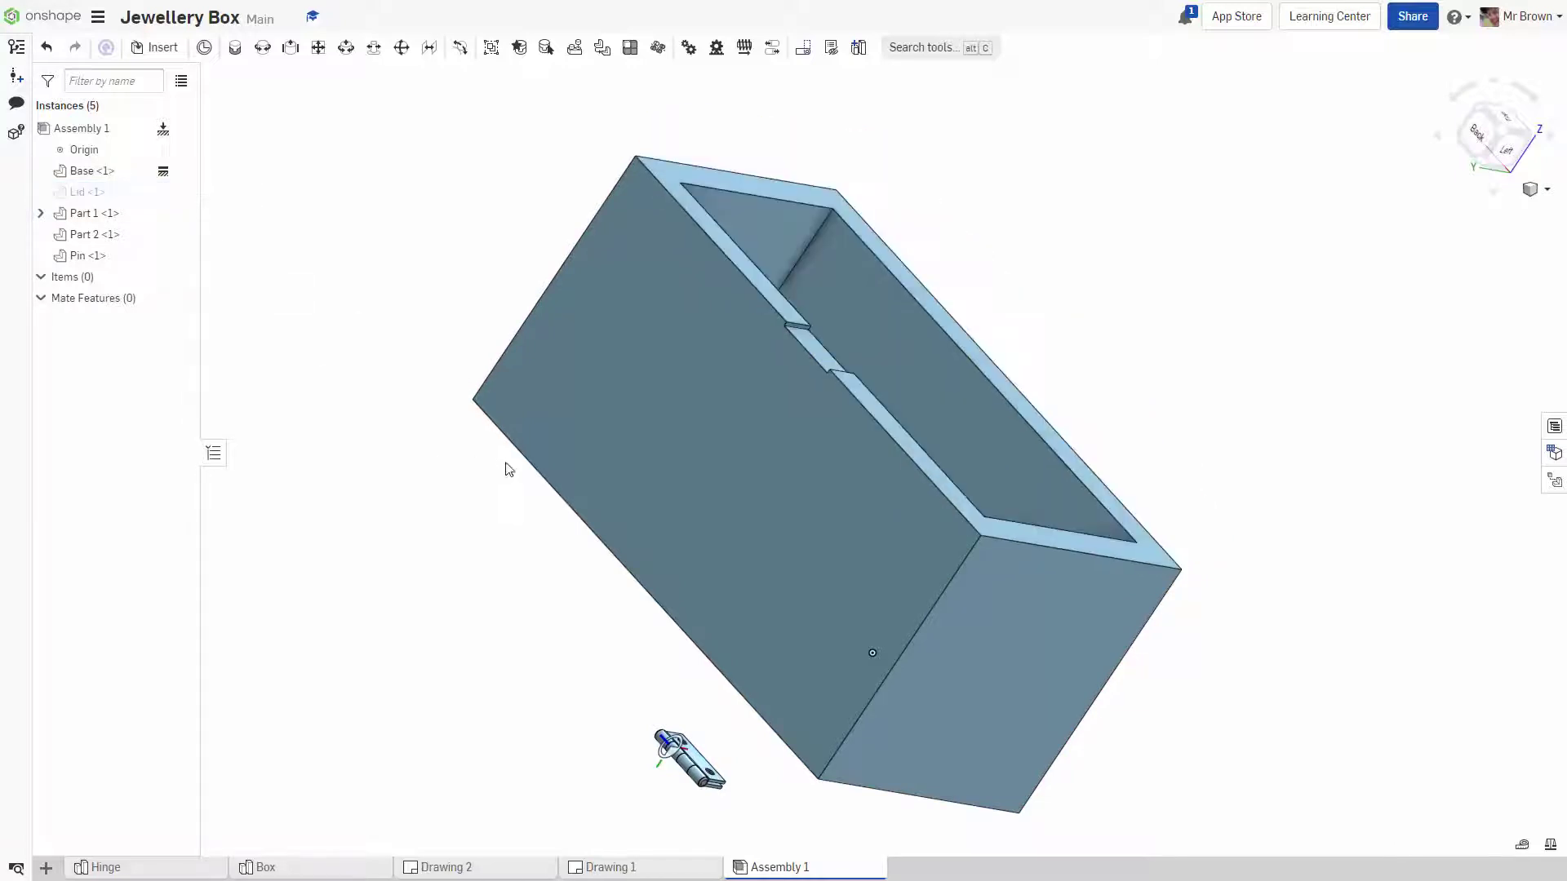
Examine the hinge parts and the recess in the rear wall's top edge of the base.
right_drag(508, 468, 481, 538)
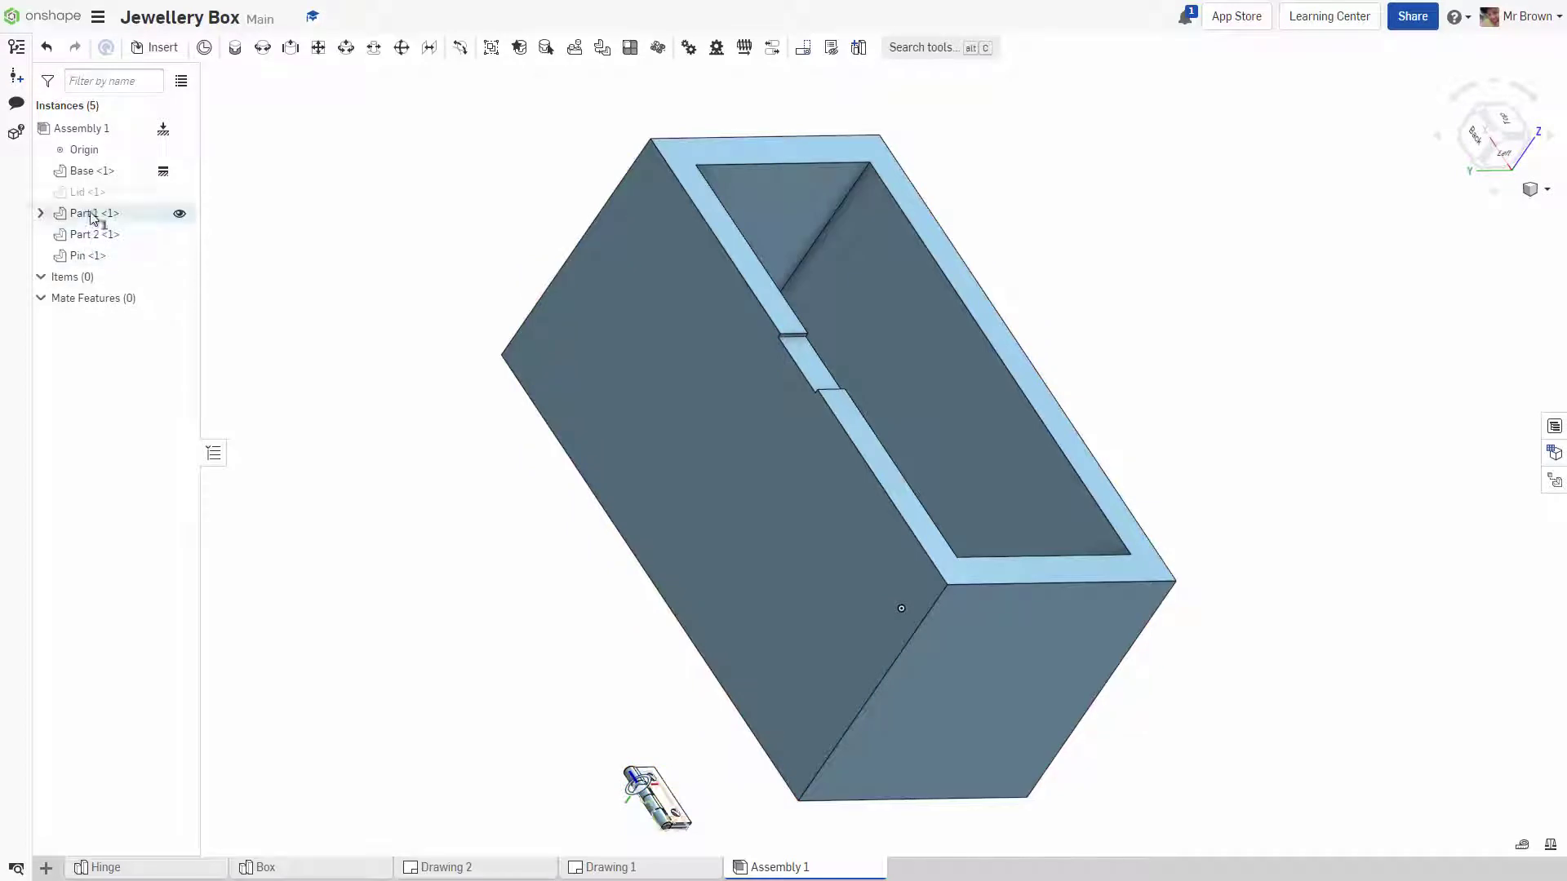
click(92, 213)
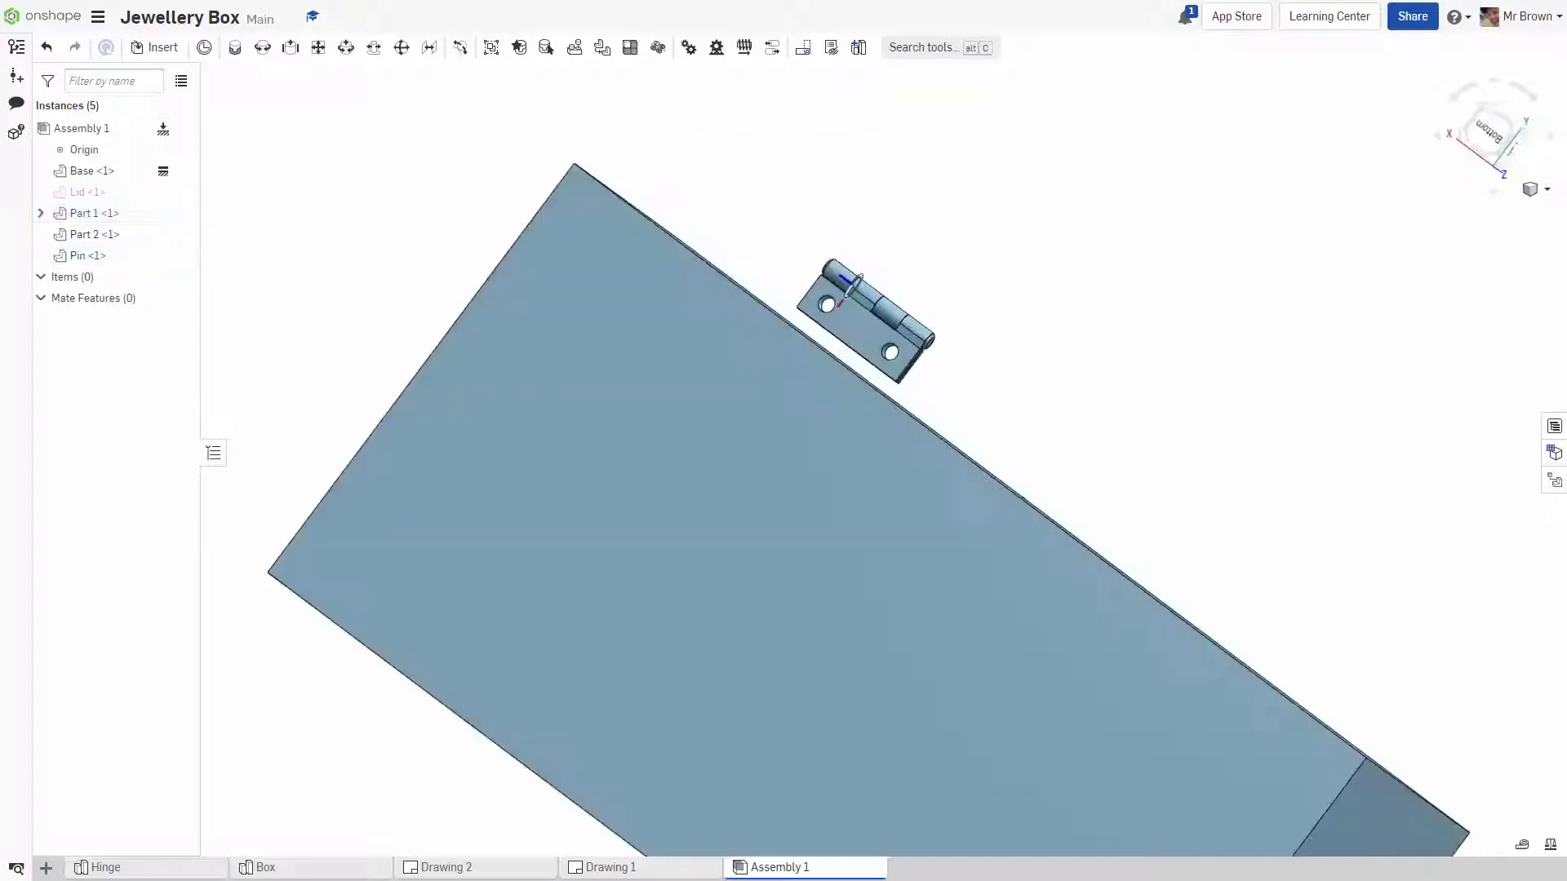
scroll(950, 184, up, 3)
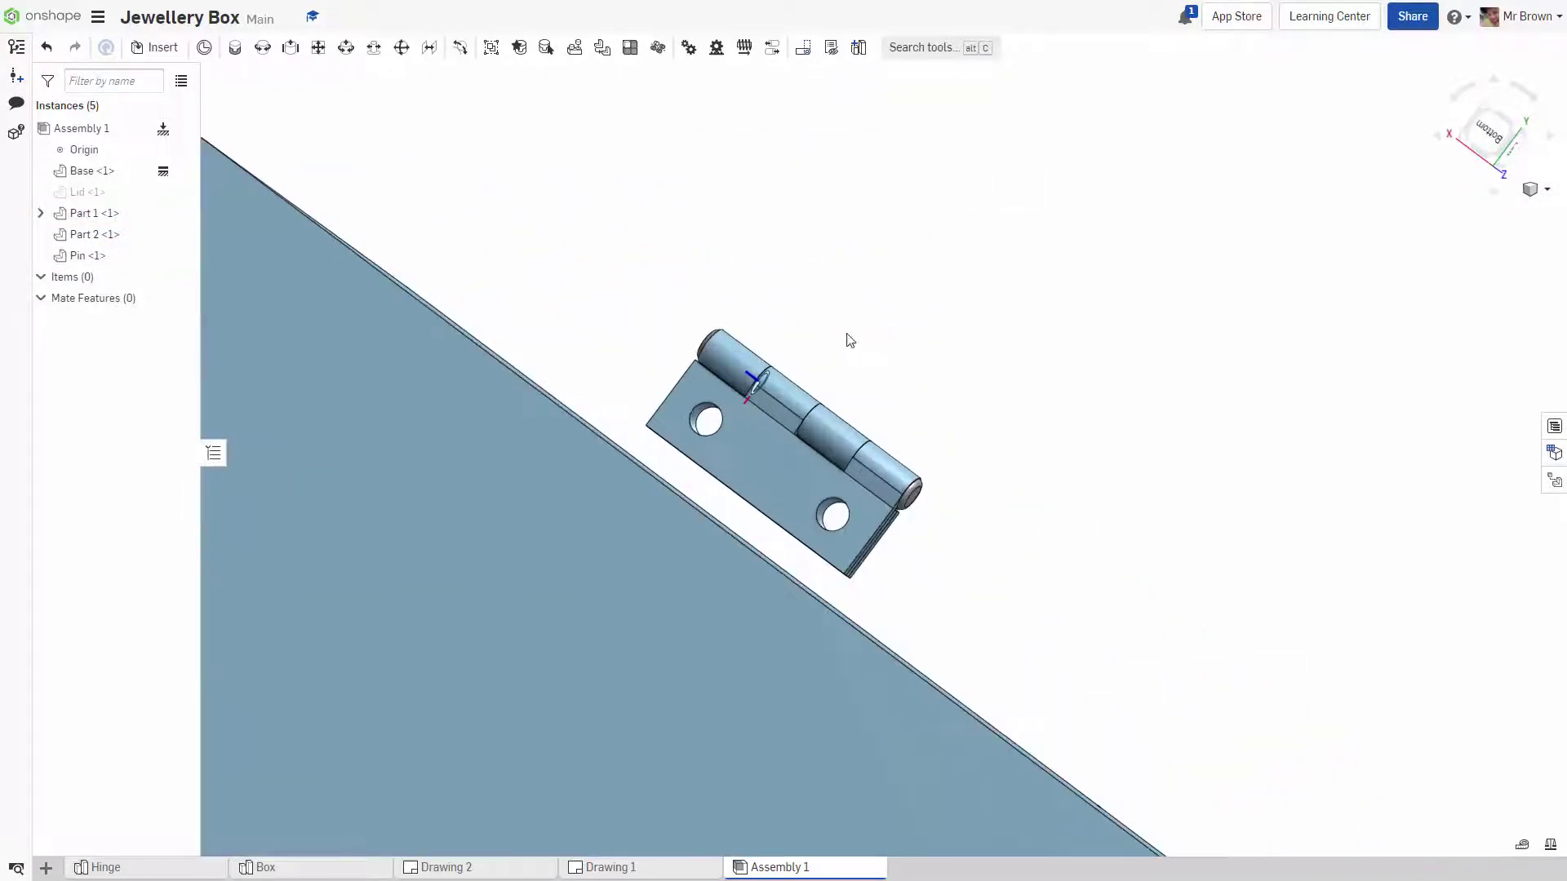
scroll(842, 356, down, 2)
right_drag(845, 361, 946, 369)
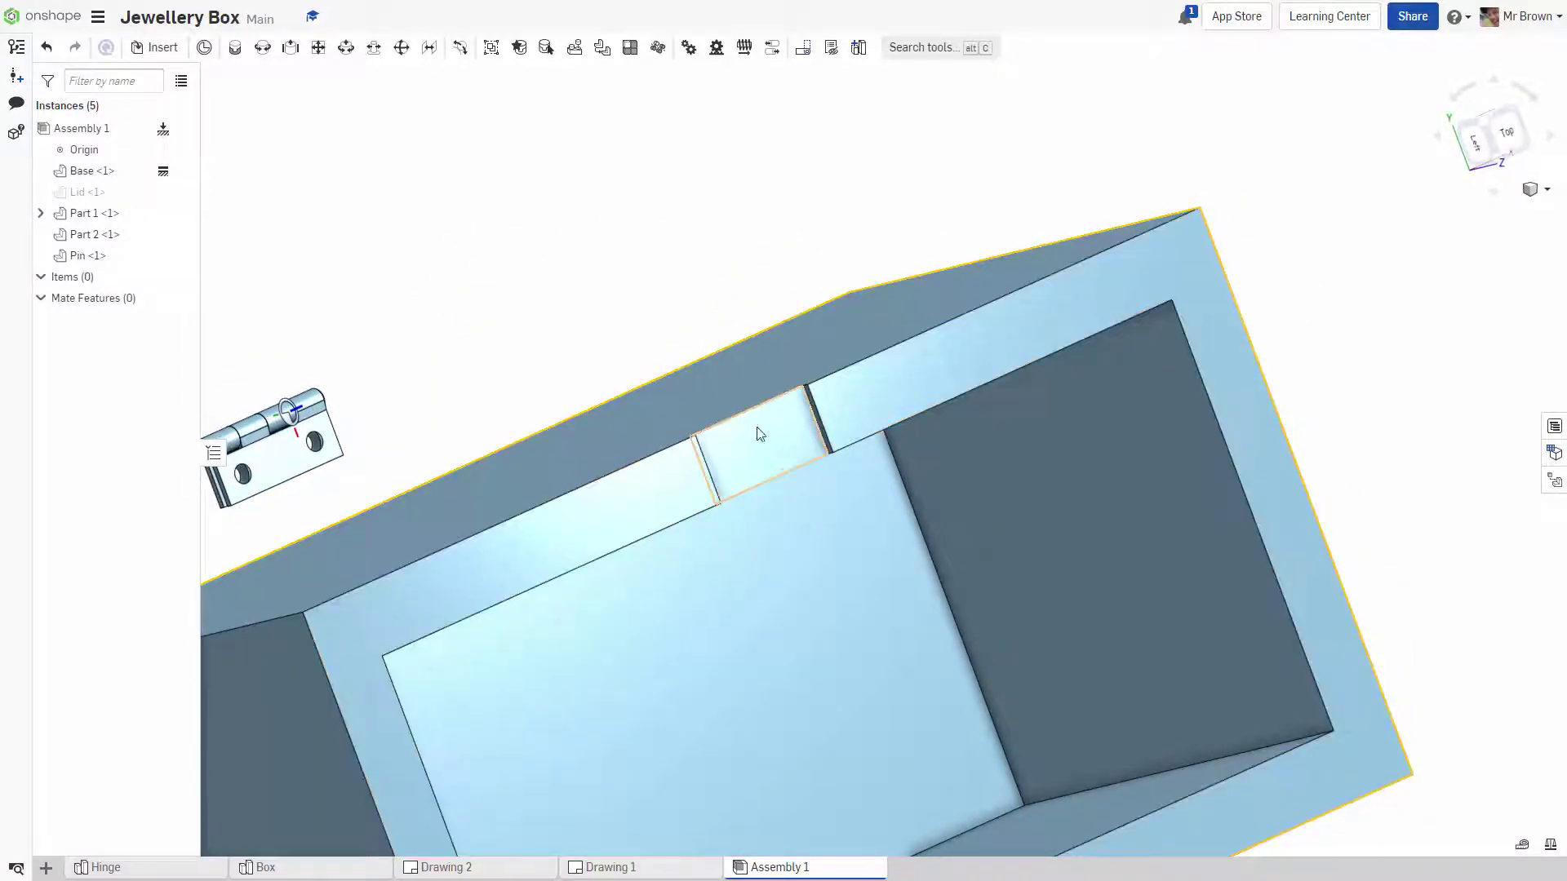
scroll(597, 362, down, 5)
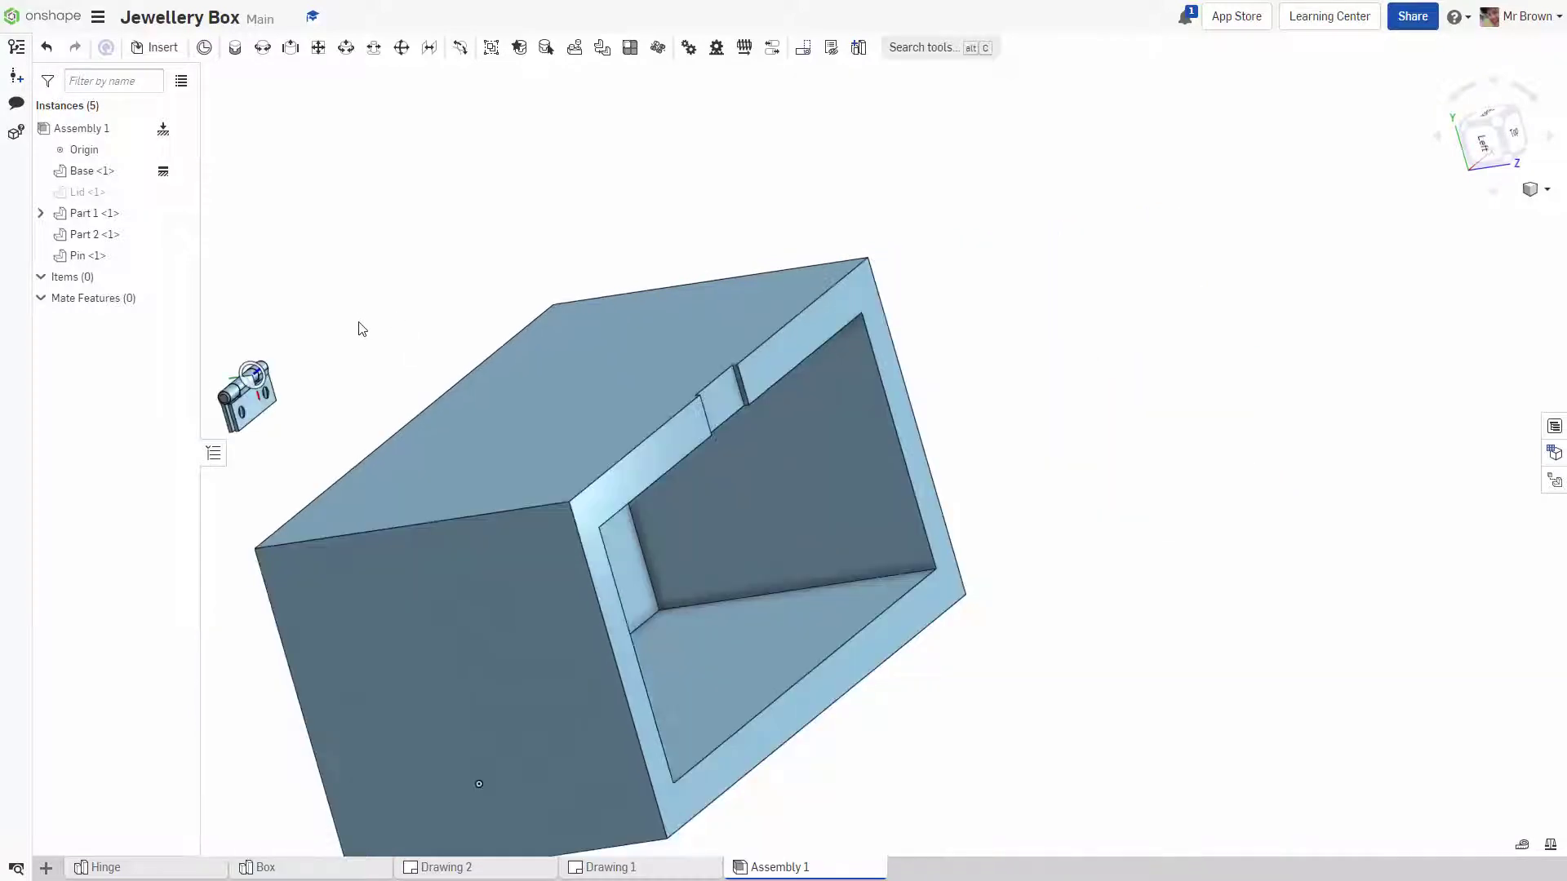
Add a mate connector on the outer face of hinge leaf Part 1, at the end corner beside the barrel.
right_drag(361, 329, 629, 332)
scroll(629, 332, up, 3)
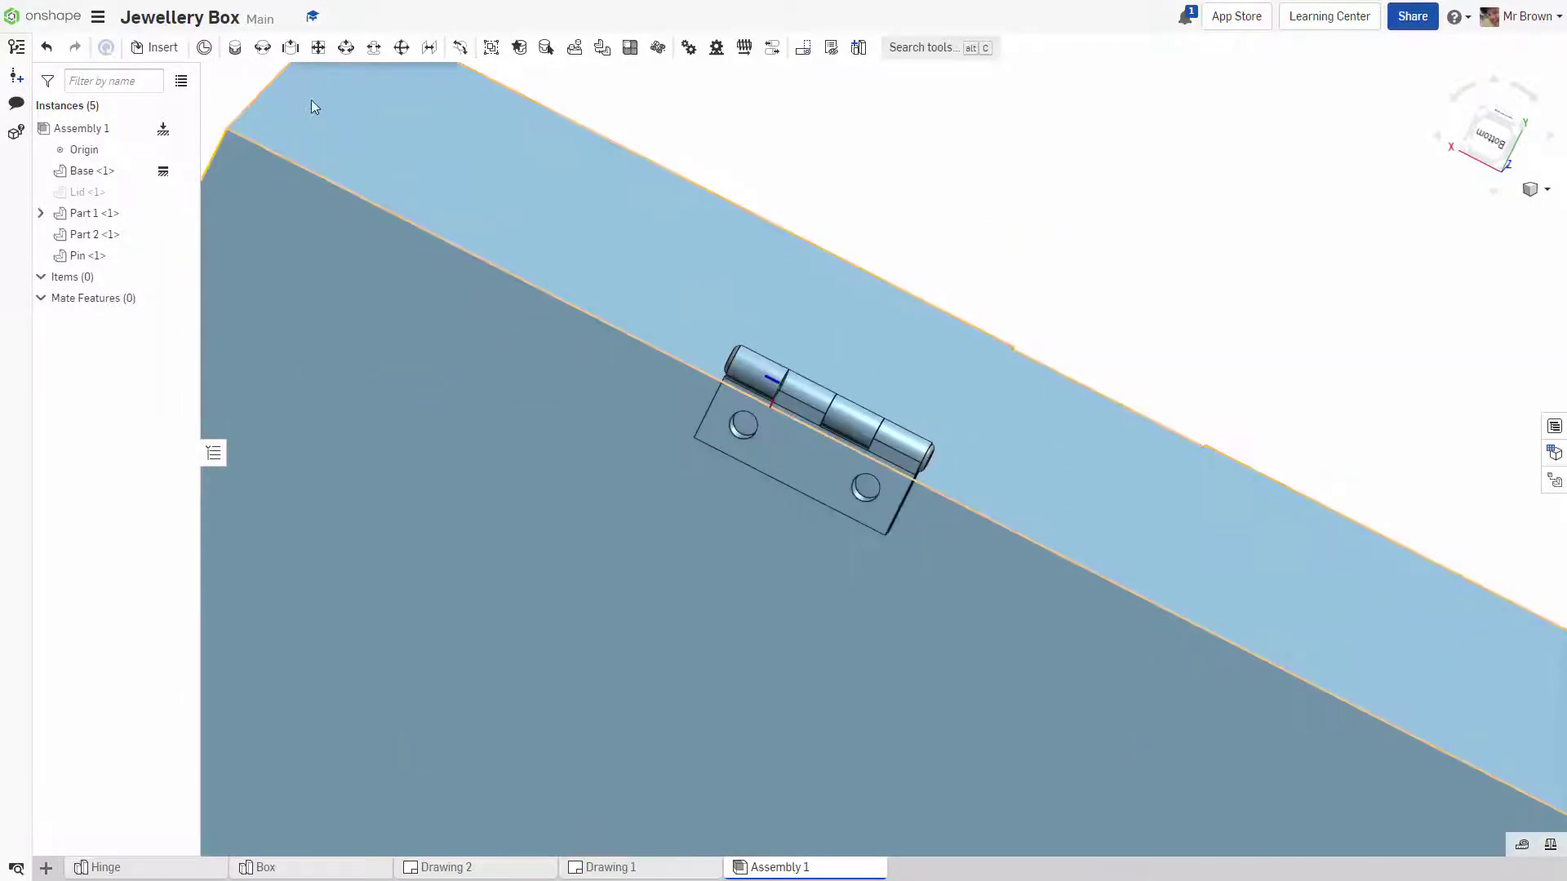
click(204, 47)
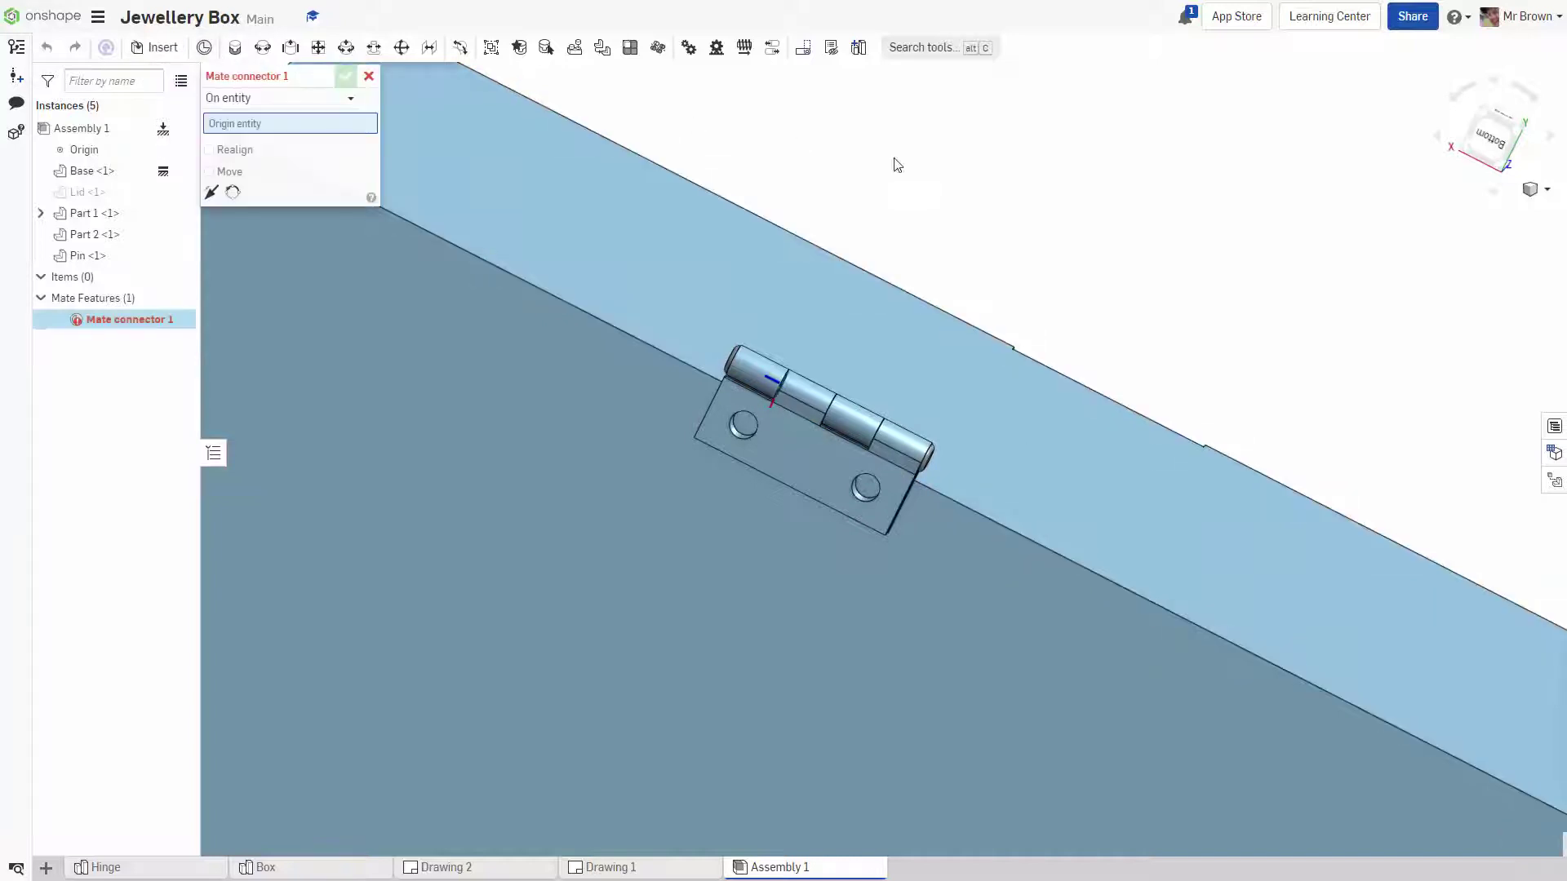
right_drag(892, 161, 965, 200)
scroll(980, 335, up, 5)
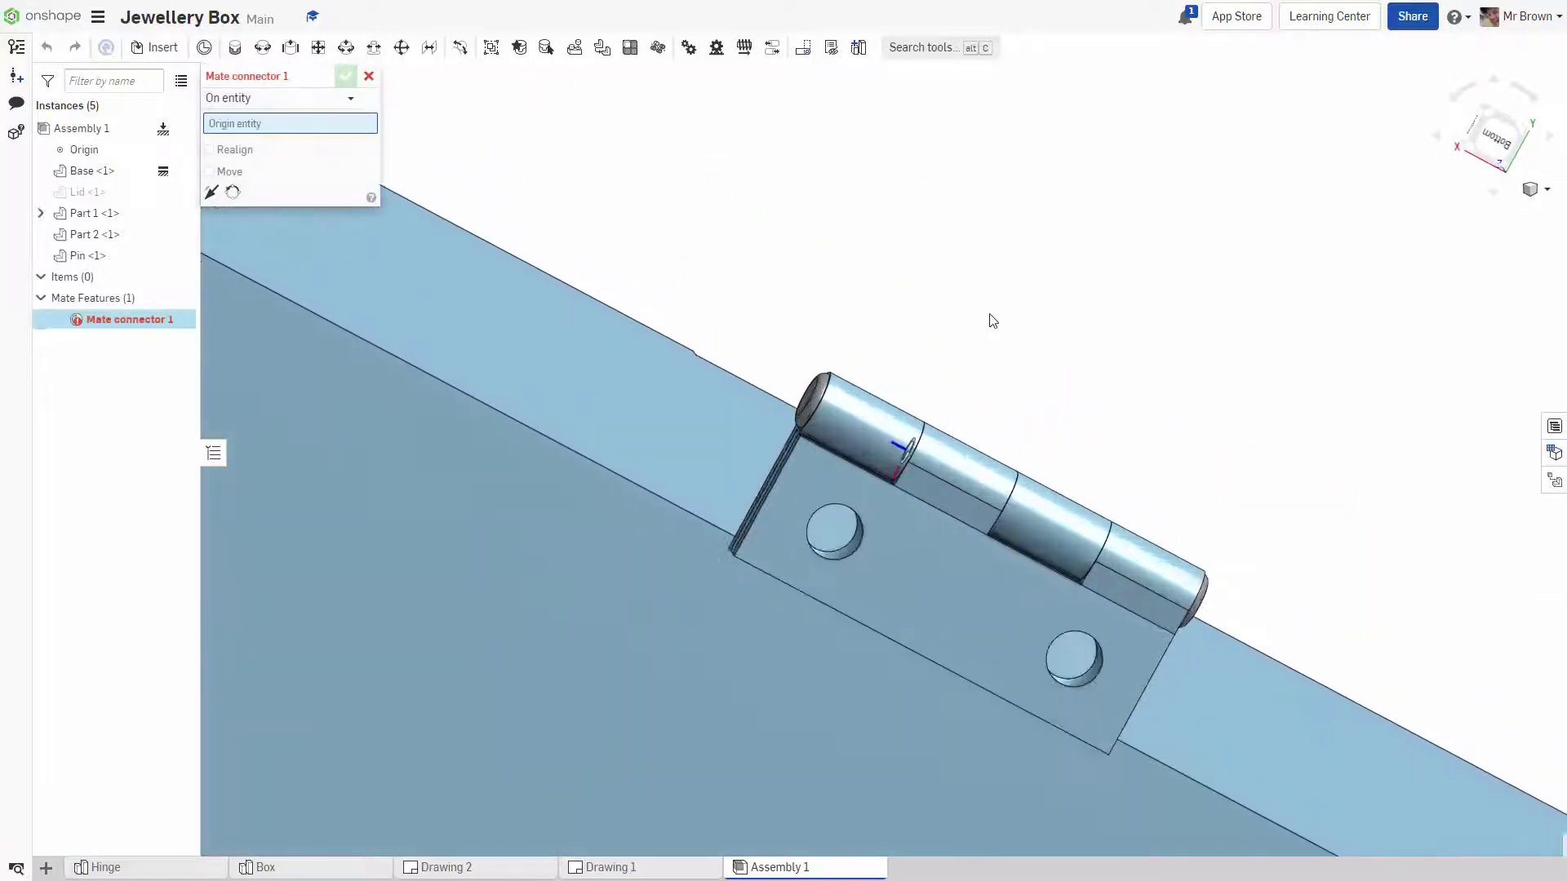
scroll(677, 525, up, 3)
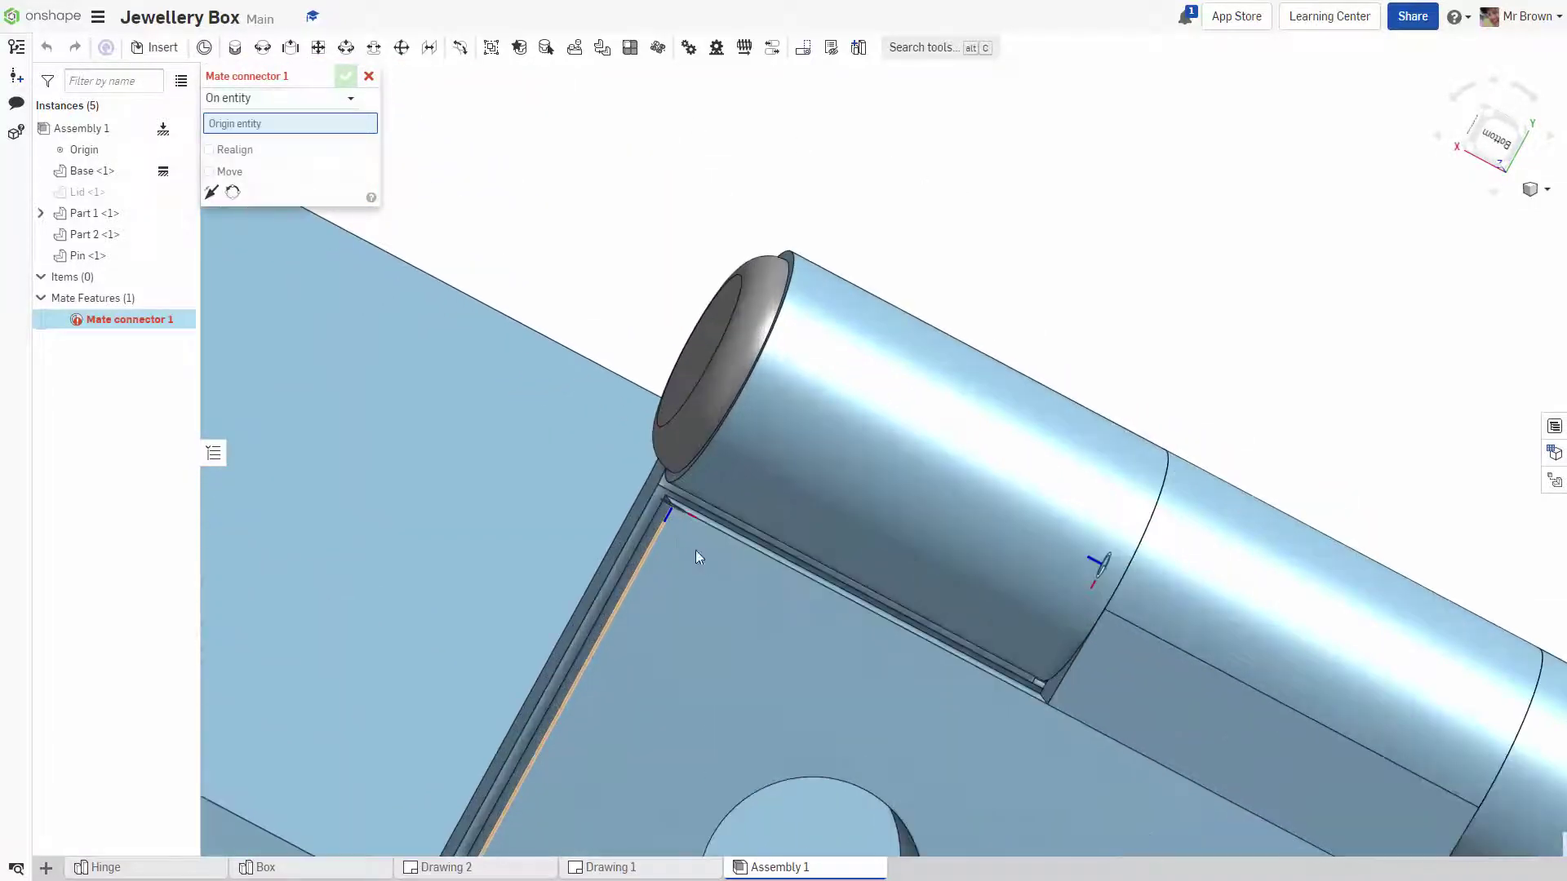
click(672, 514)
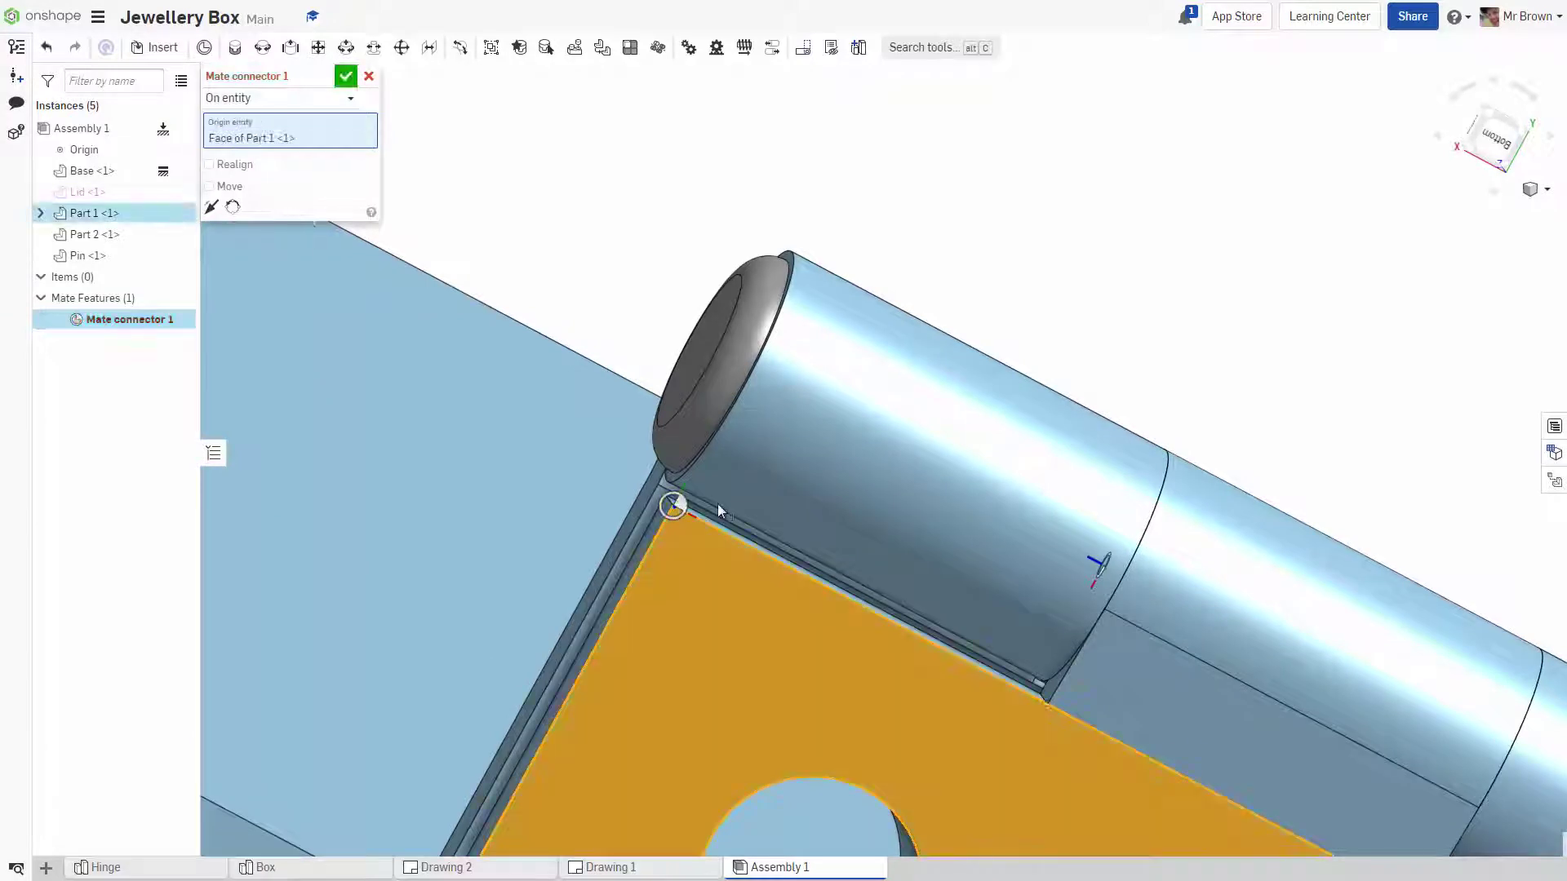
scroll(763, 467, down, 5)
click(346, 76)
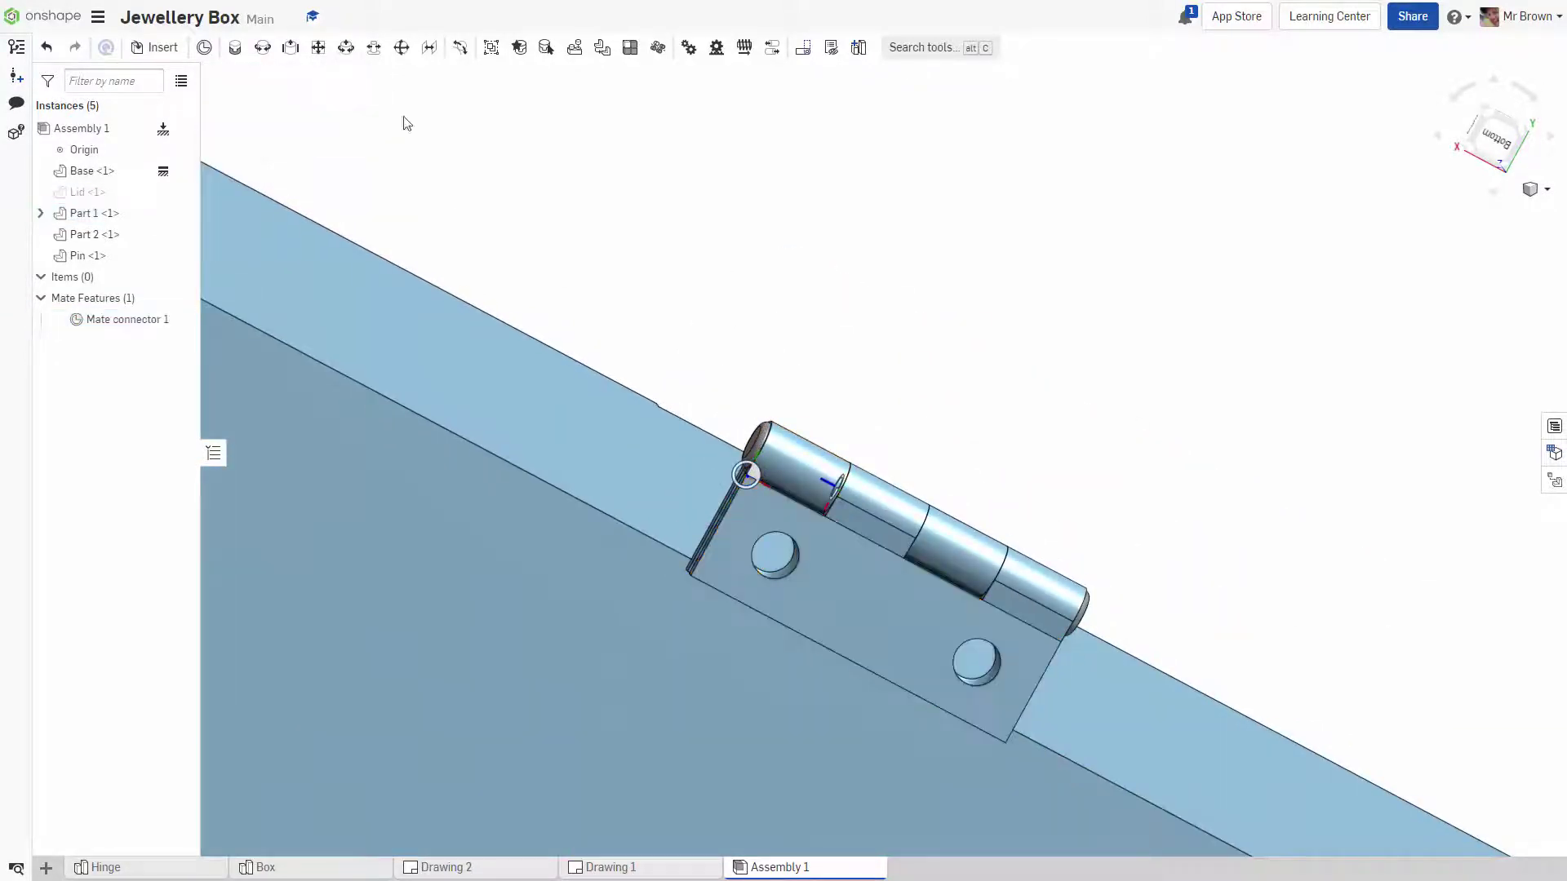
Add a mate connector on the base's hinge recess floor, at an end corner along the rear wall's outer edge.
right_drag(938, 278, 755, 503)
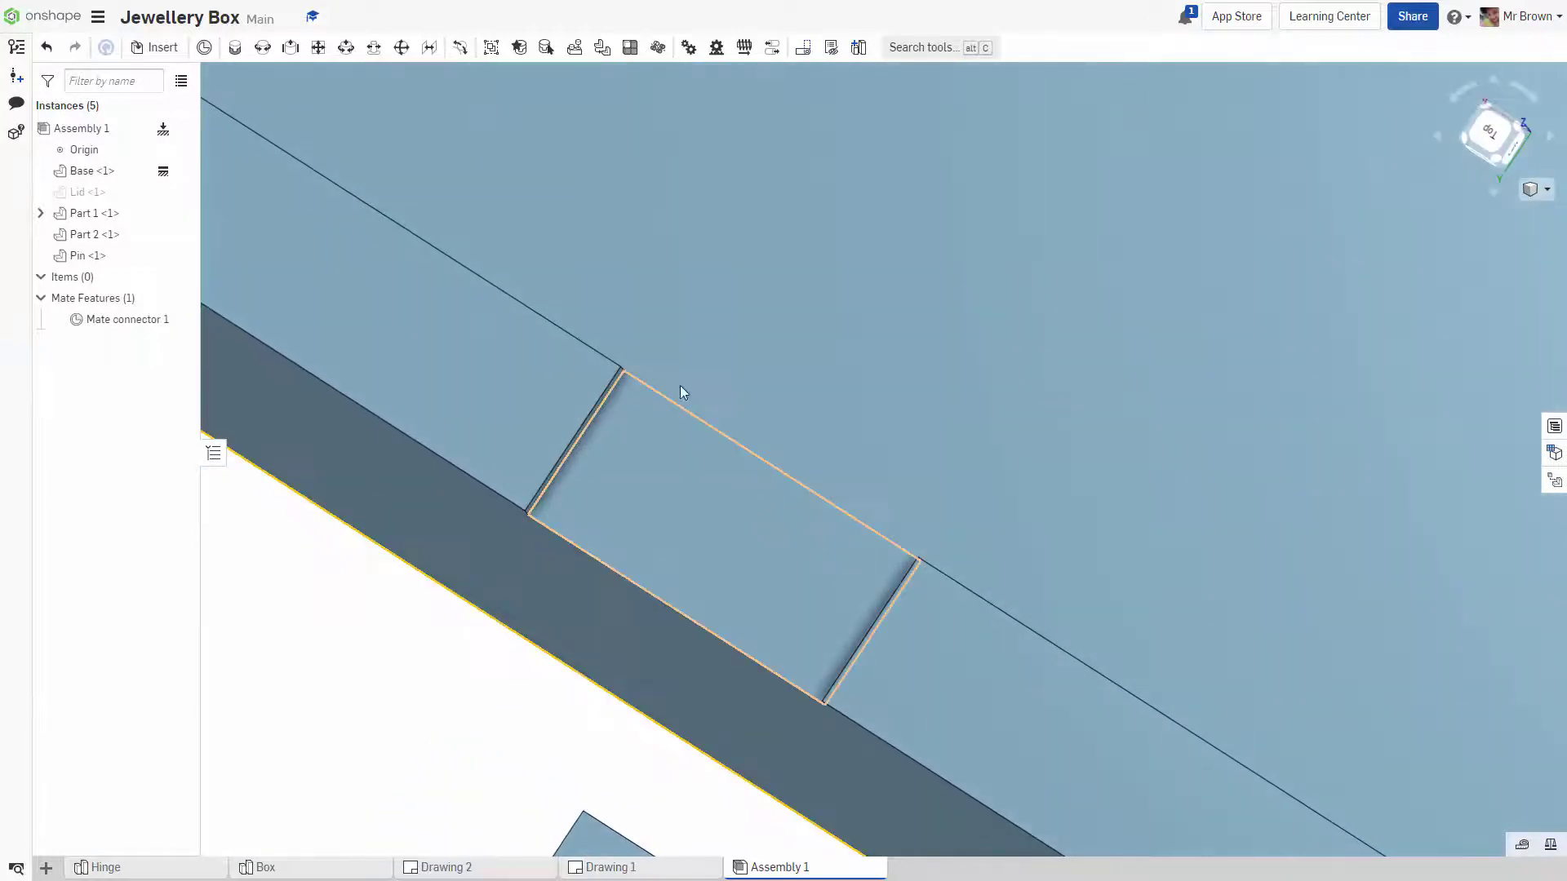
click(204, 47)
right_drag(748, 321, 738, 322)
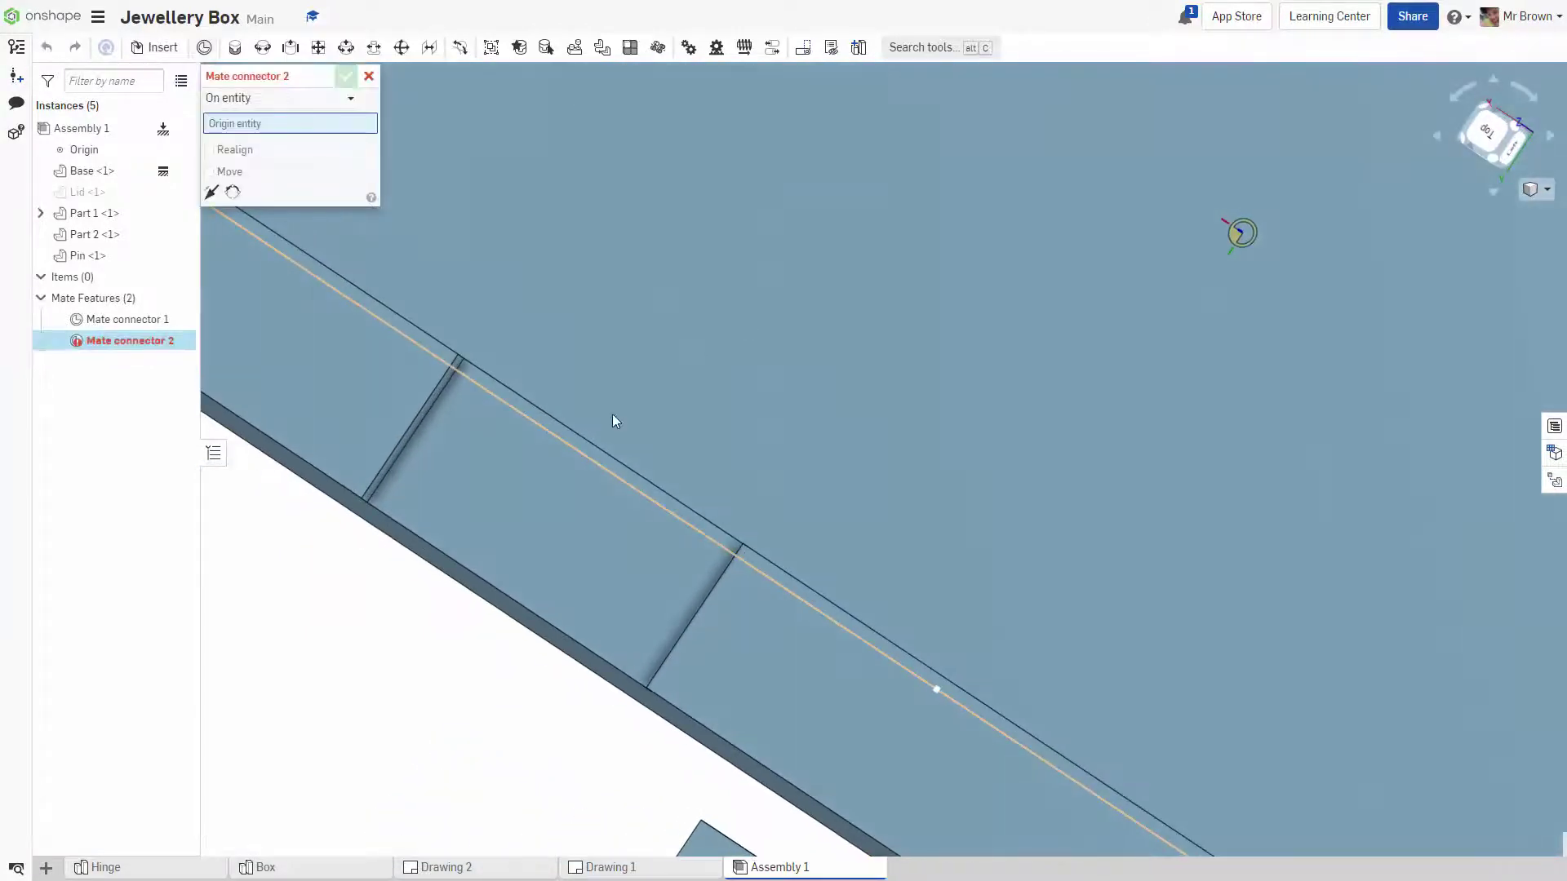
click(372, 512)
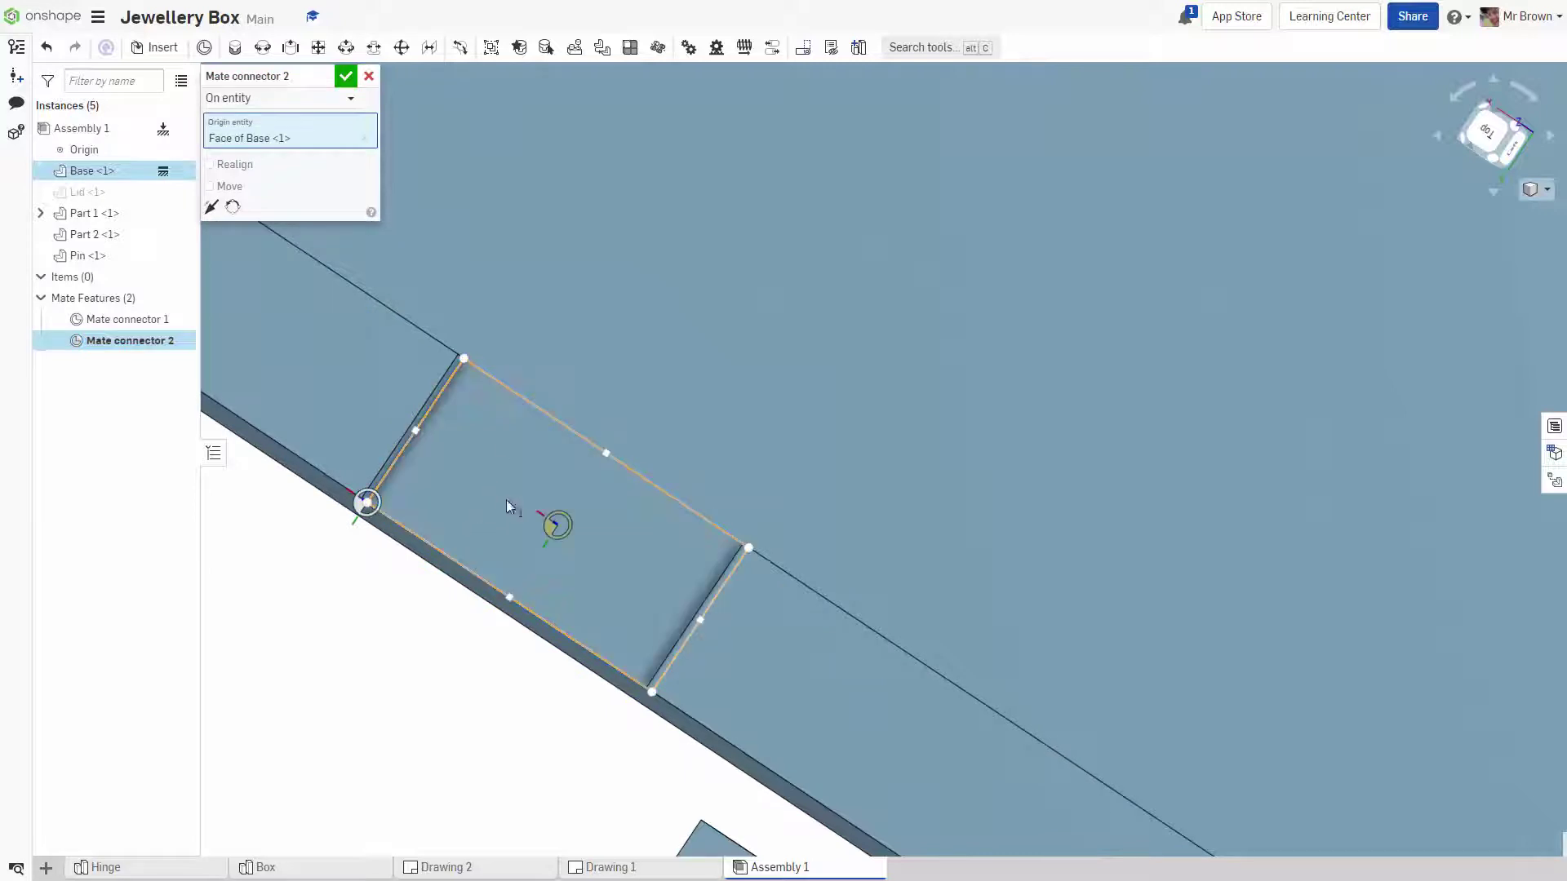
click(346, 77)
Fasten hinge leaf Part 1 into the base's recess with a Fastened mate between the leaf's and the recess's corner mate connectors.
scroll(652, 404, down, 6)
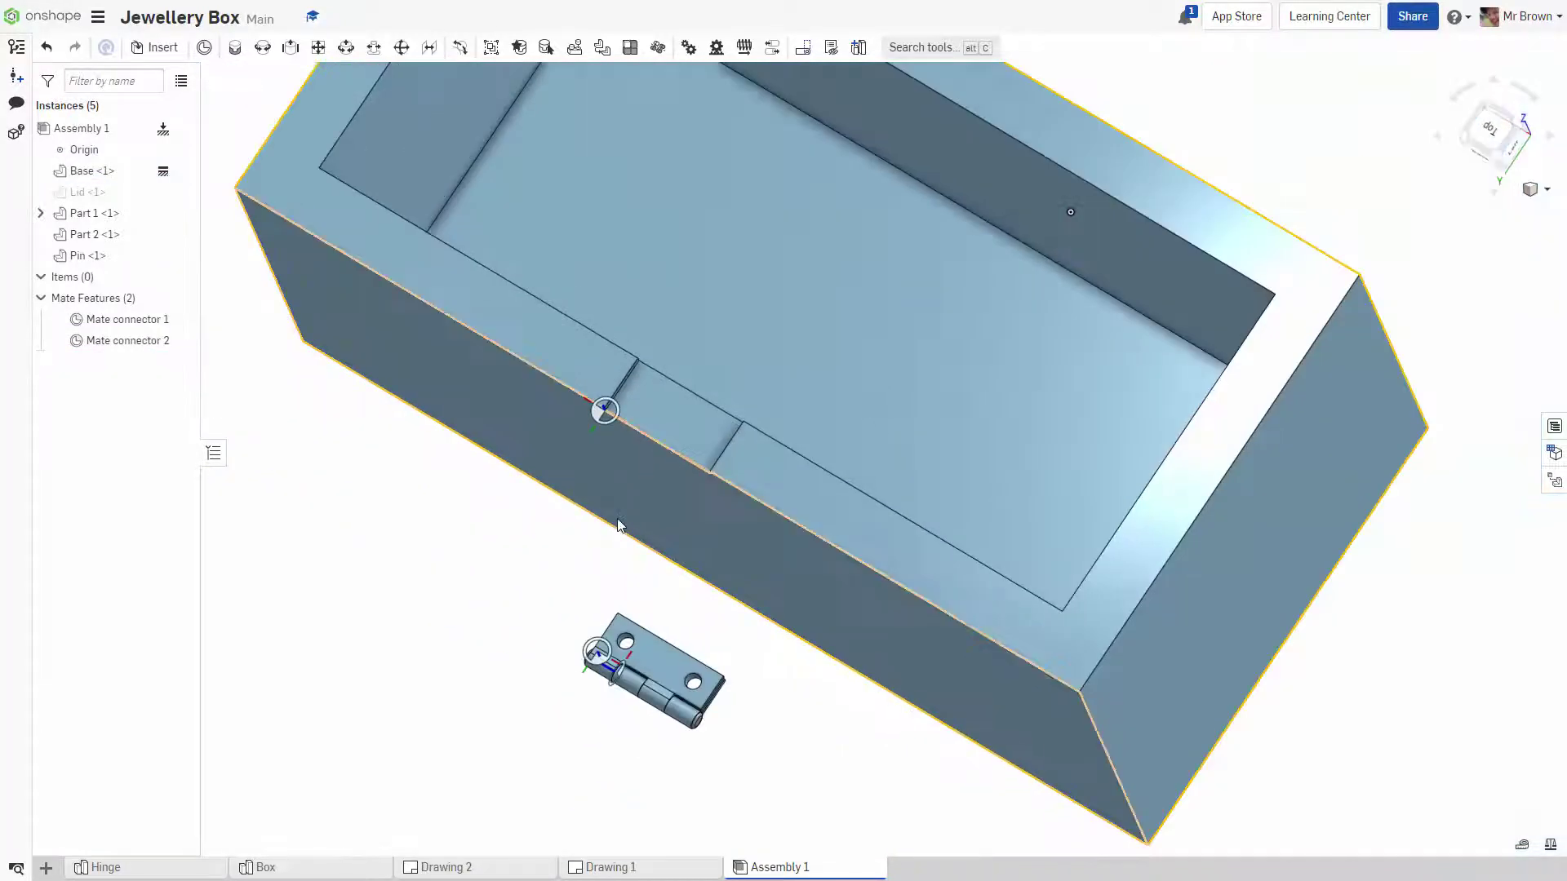
middle_drag(499, 566, 604, 468)
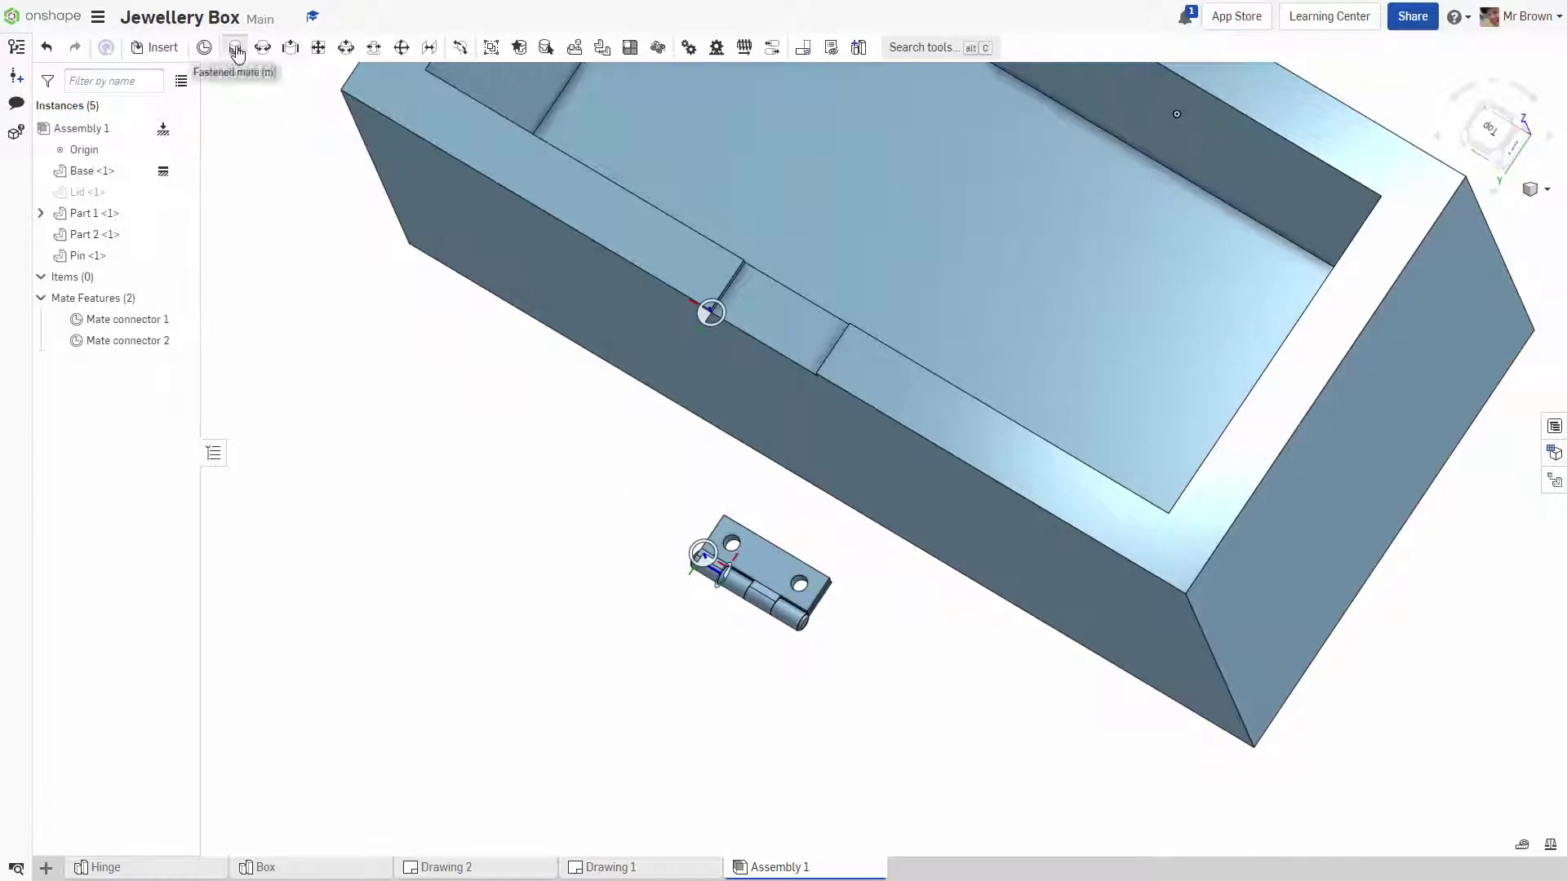
click(235, 48)
right_drag(617, 593, 817, 448)
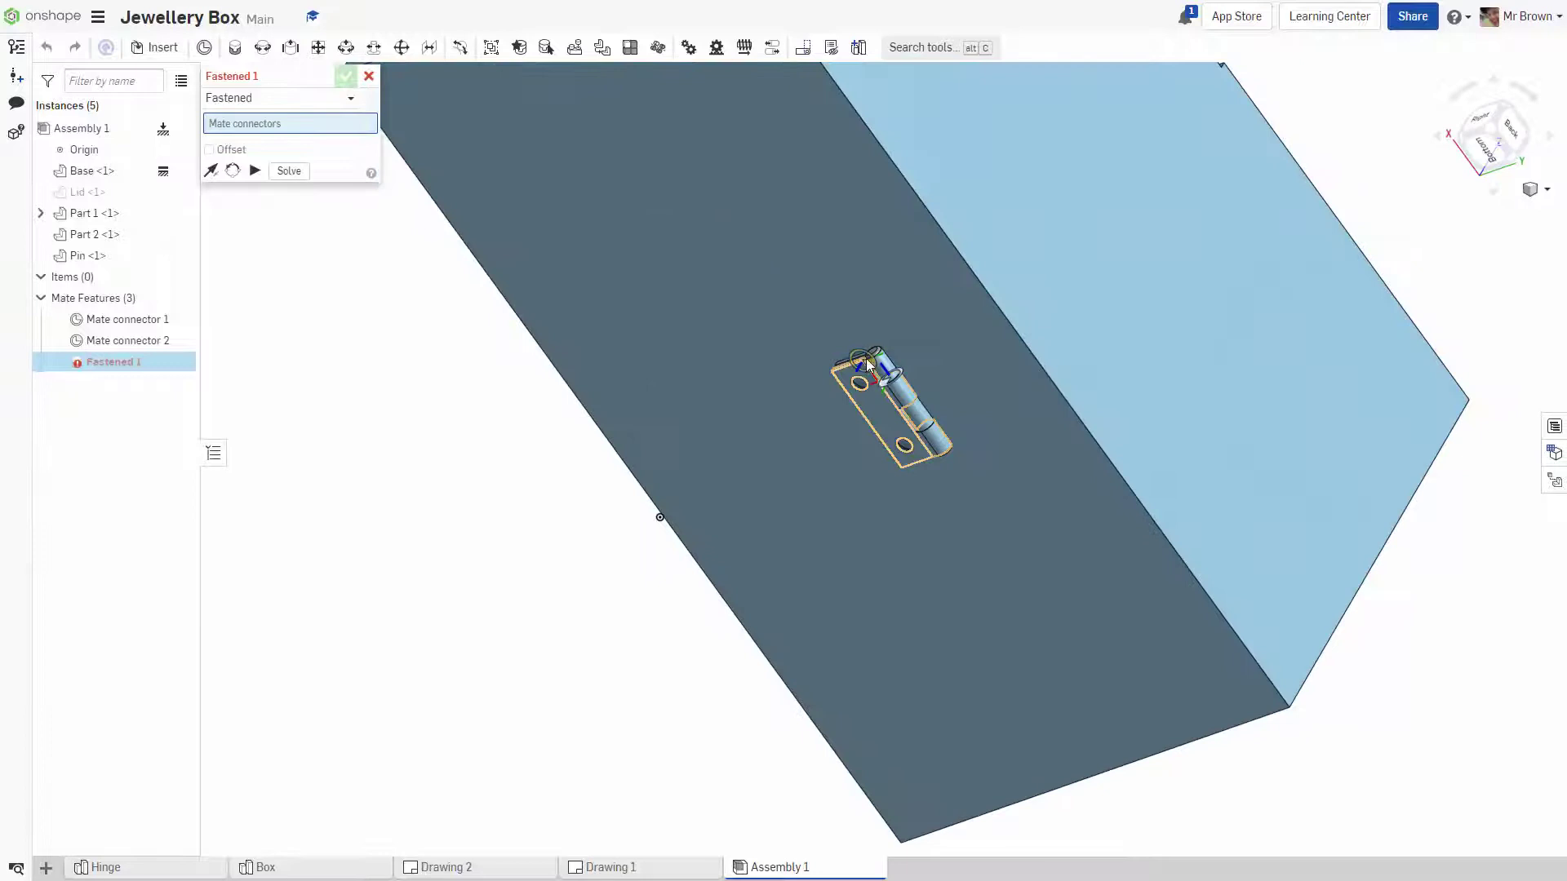
scroll(872, 367, up, 5)
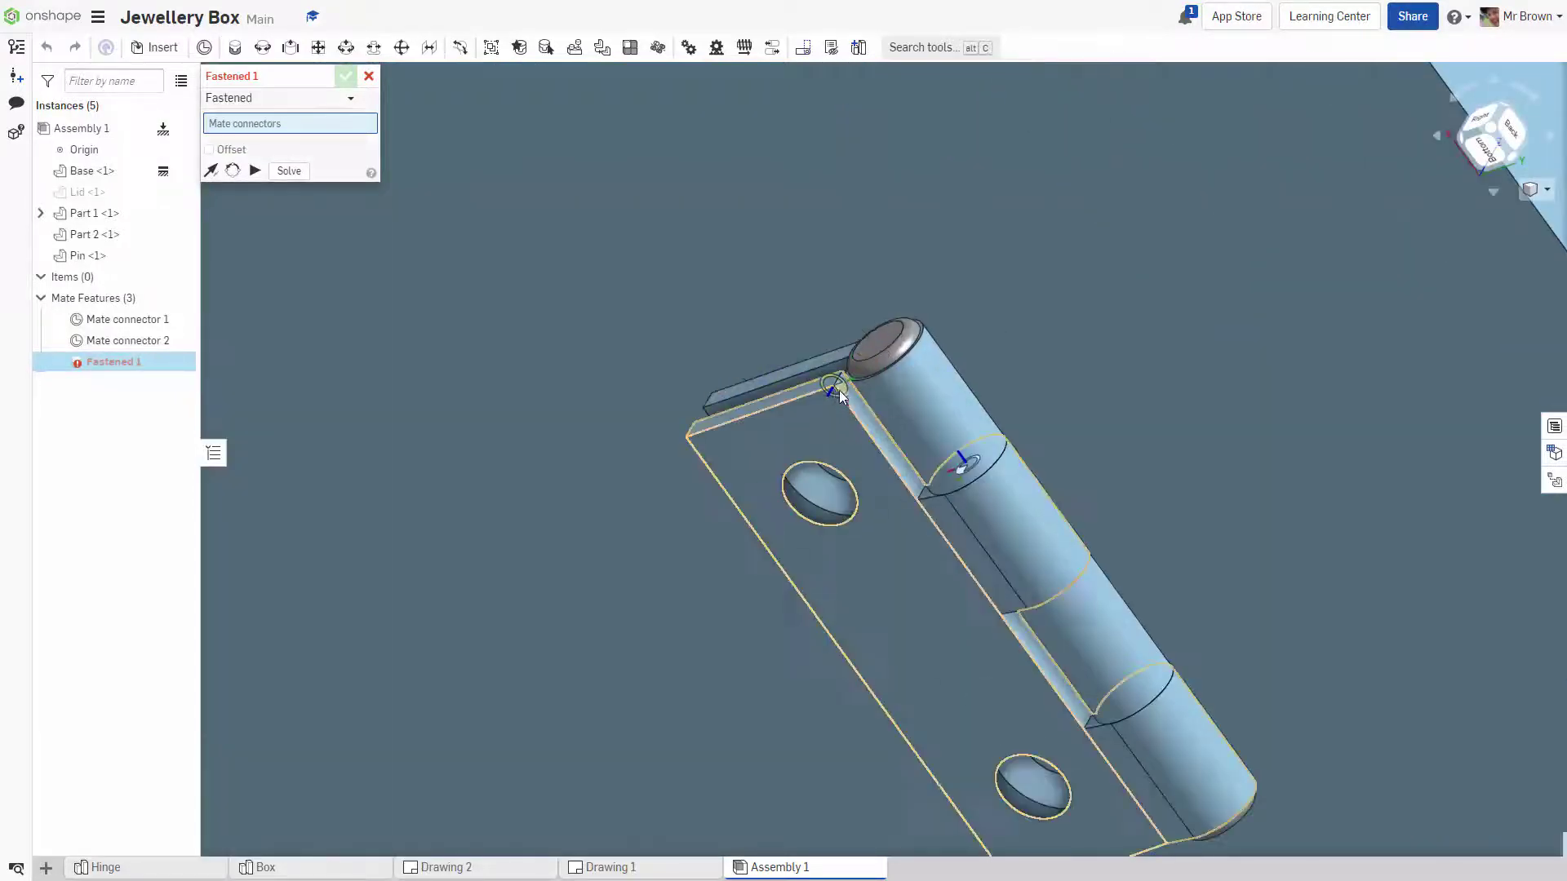
scroll(844, 380, up, 5)
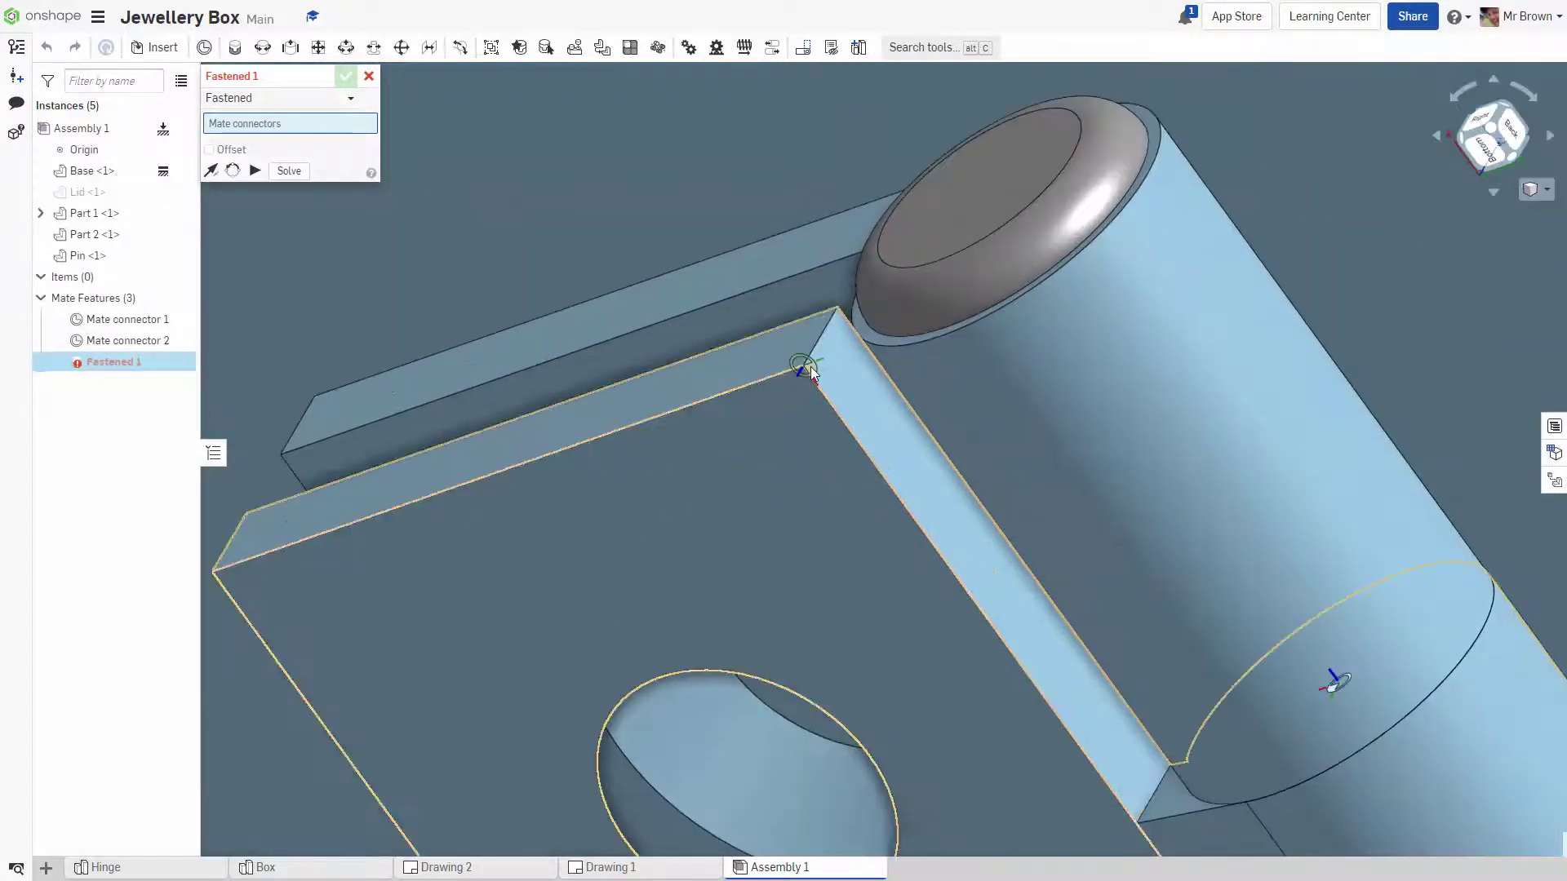
click(805, 371)
scroll(824, 478, down, 10)
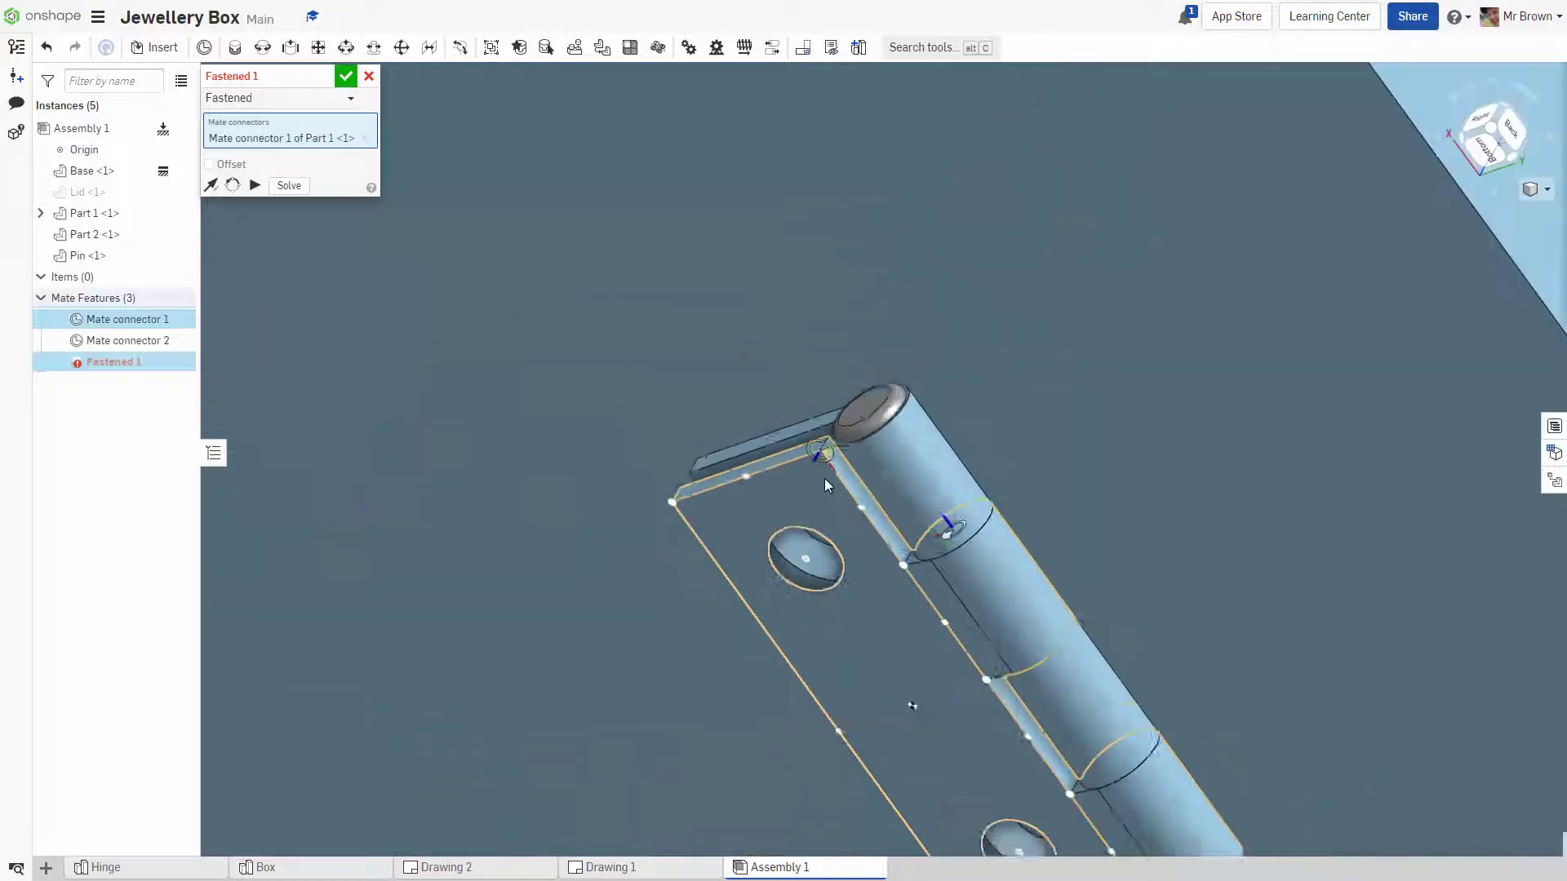
right_drag(933, 434, 997, 196)
scroll(986, 242, up, 5)
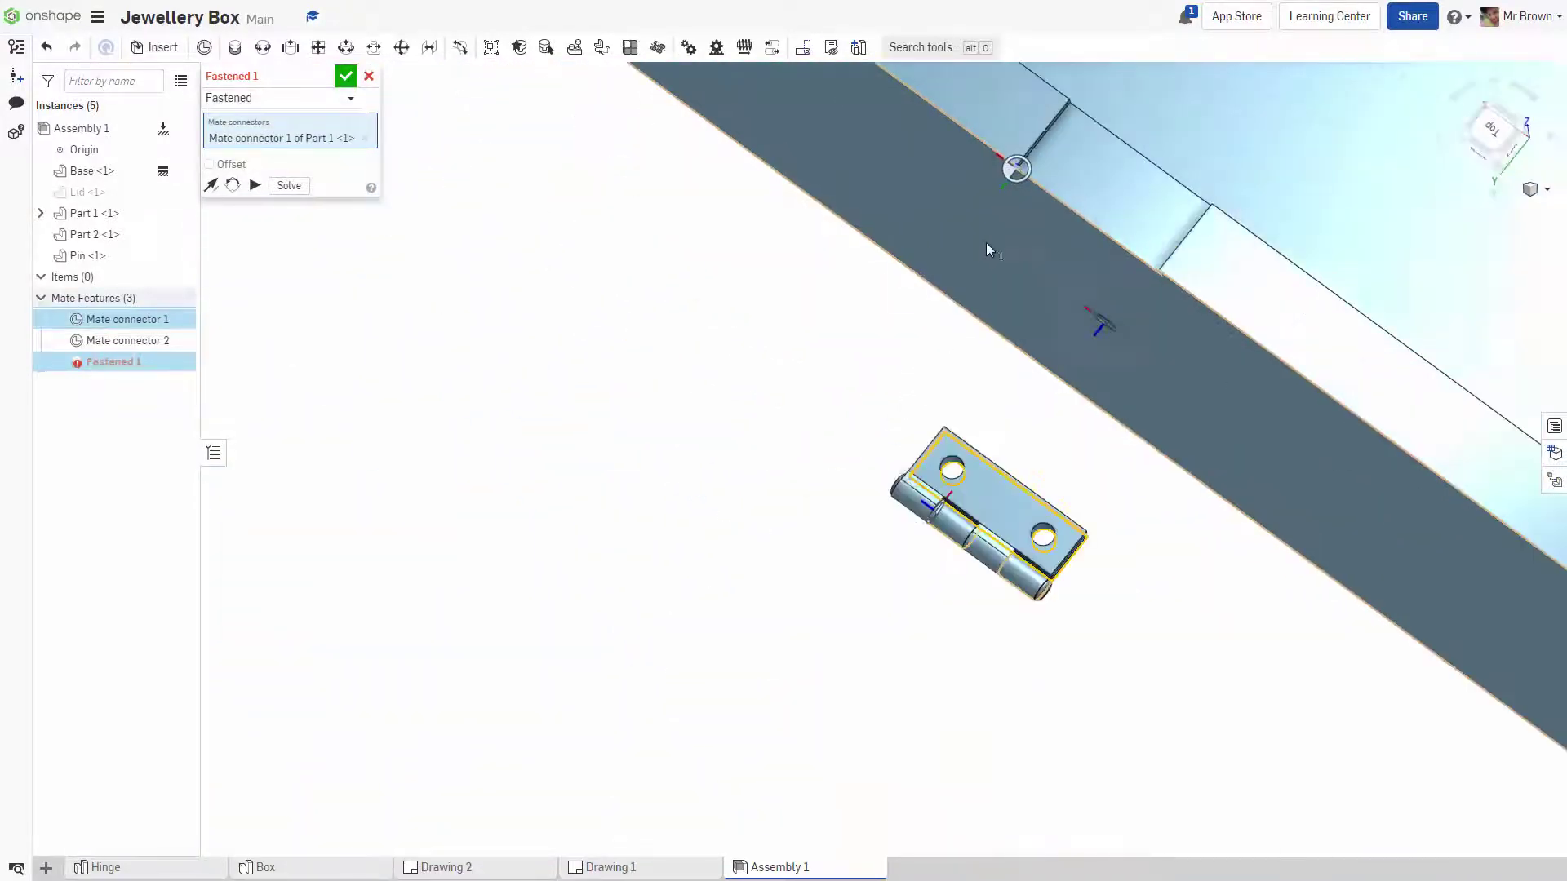
click(1035, 139)
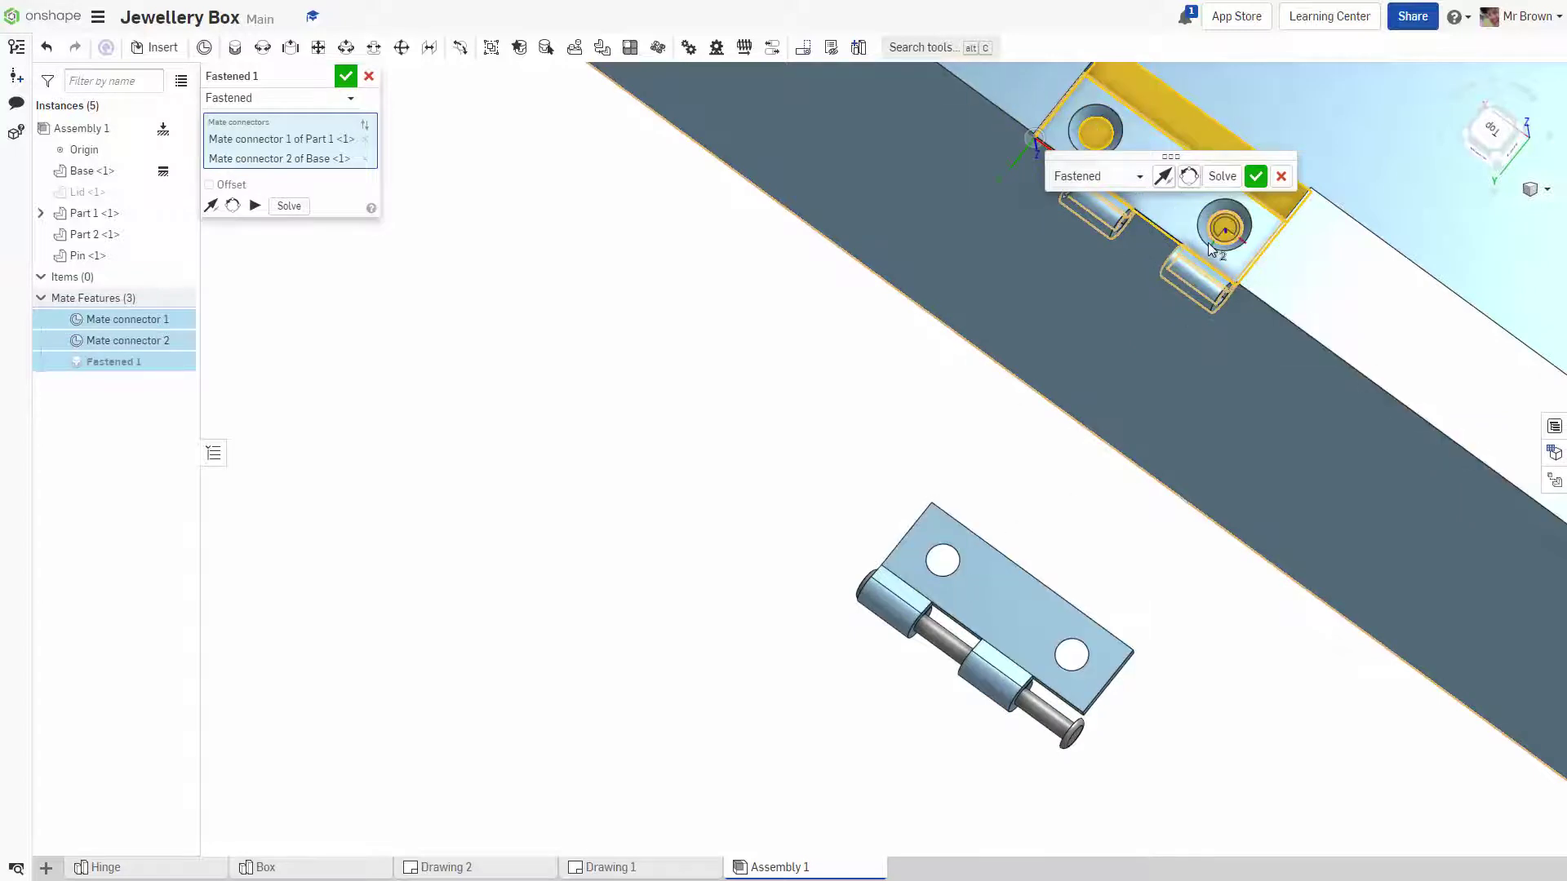
click(1255, 177)
scroll(1086, 455, down, 2)
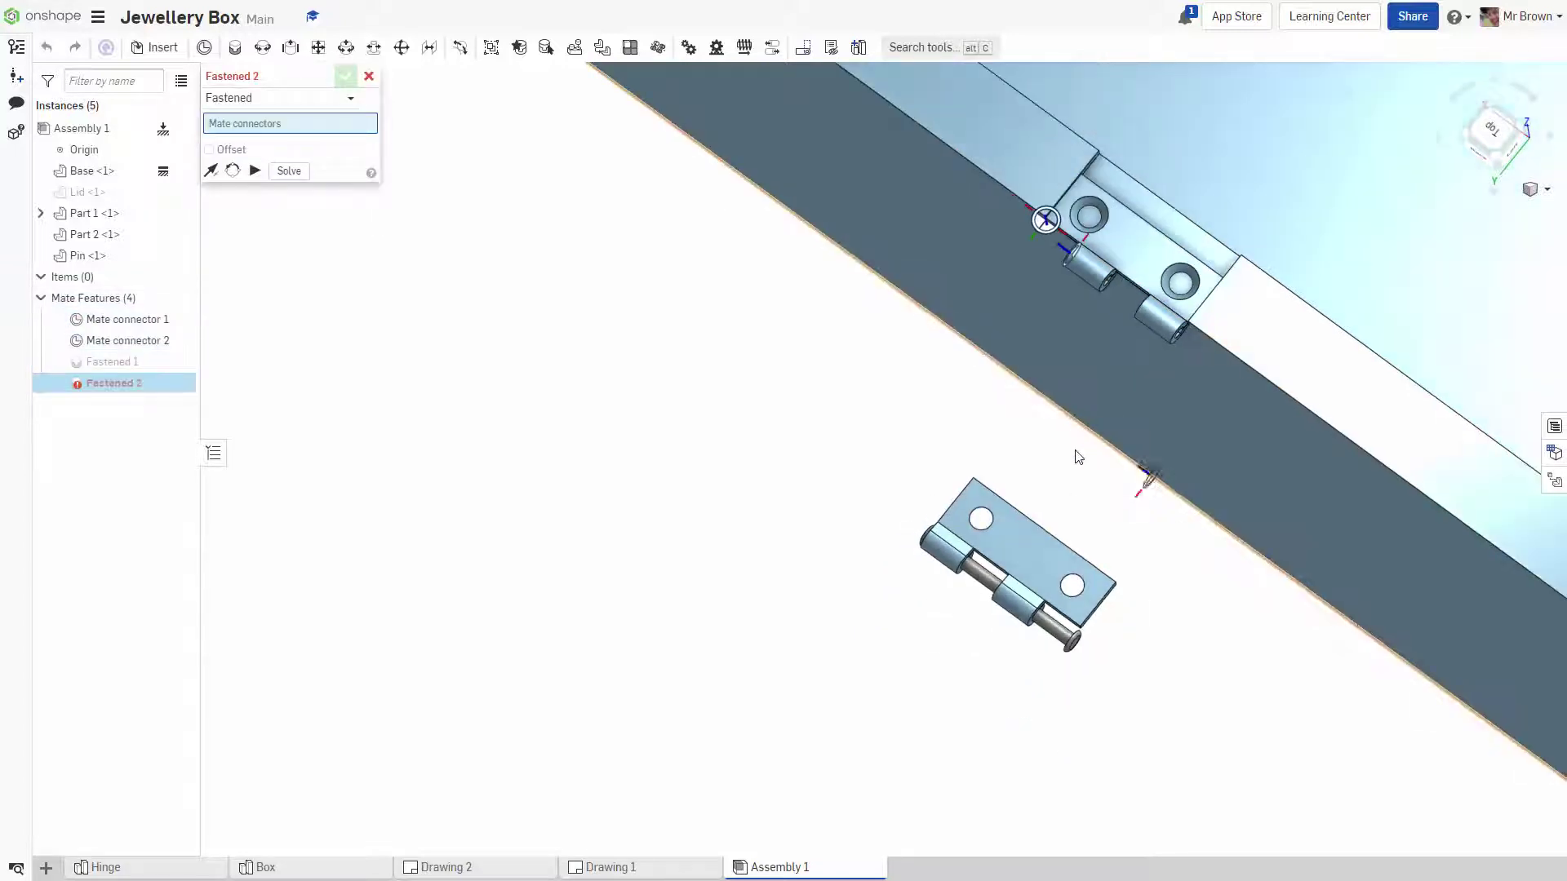
scroll(1008, 461, up, 2)
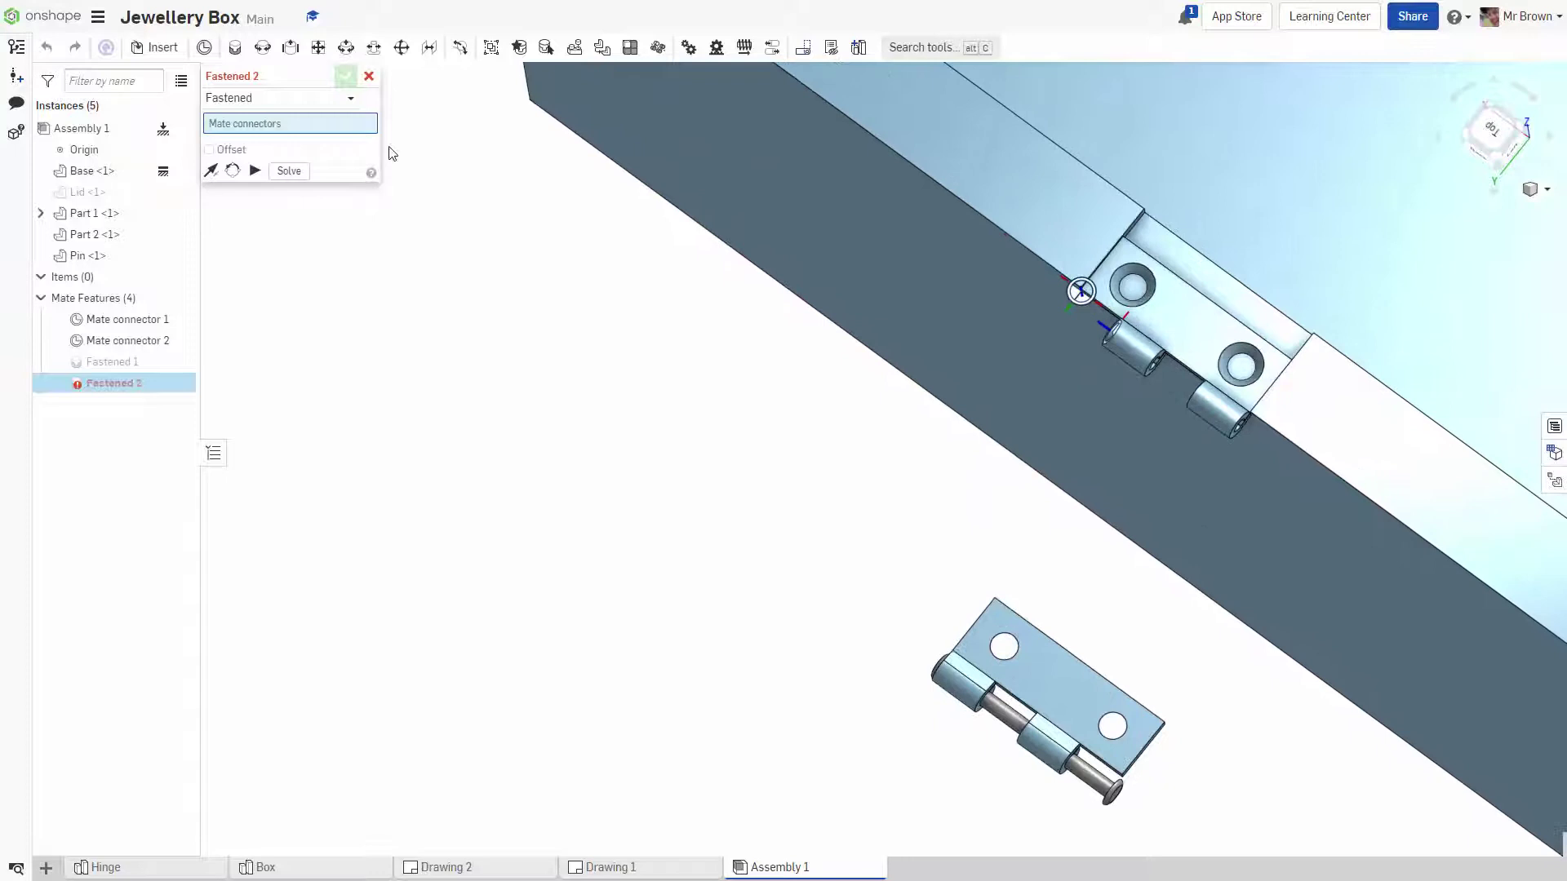
click(369, 78)
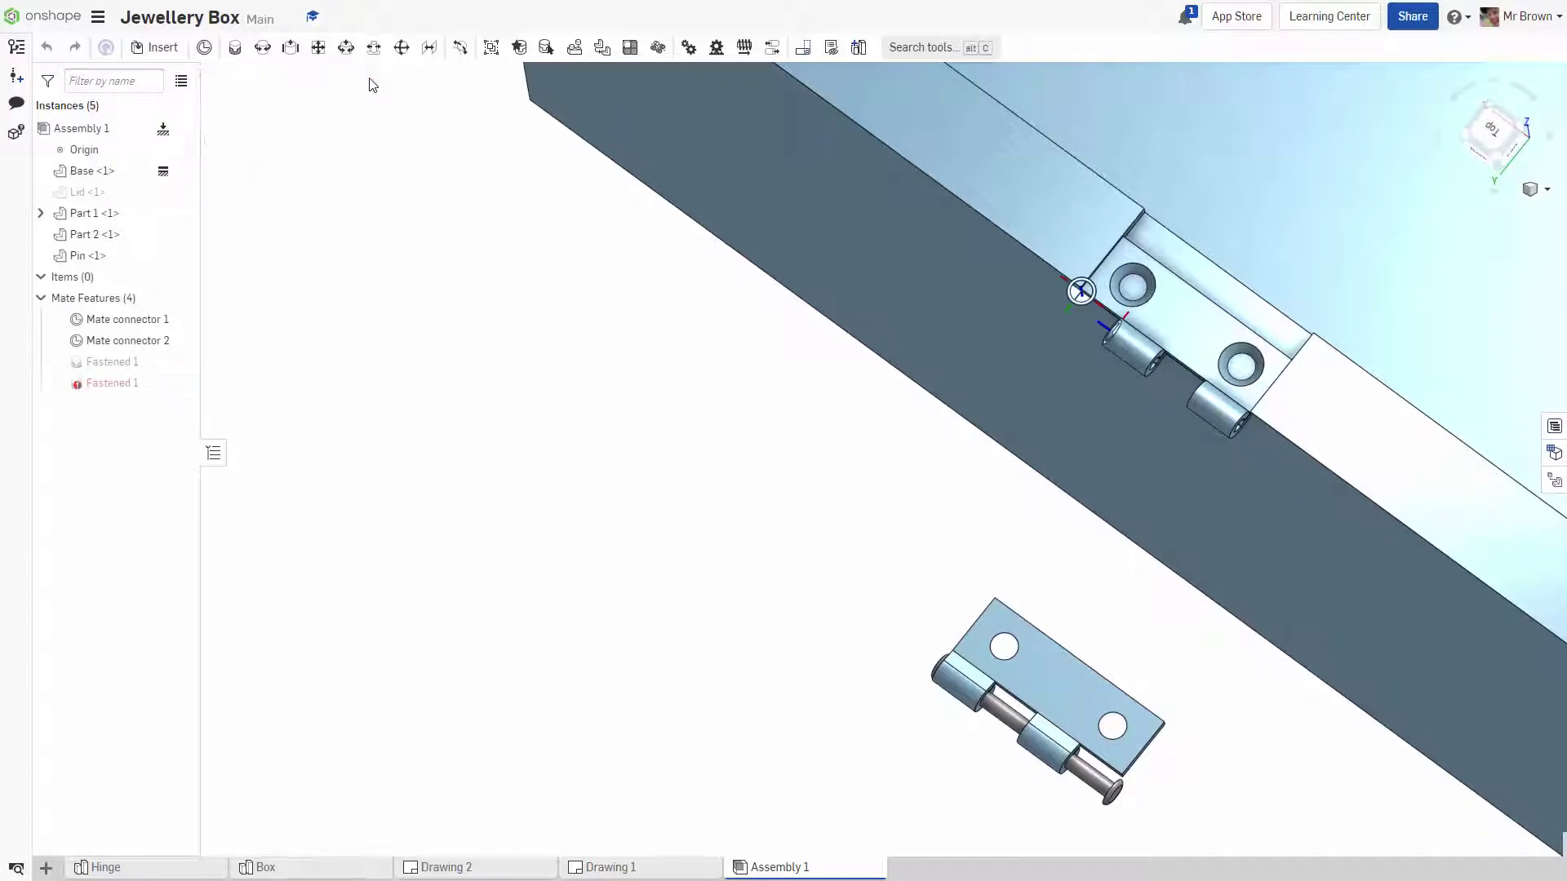
Examine the loose hinge leaf and pin beside the leaf seated in the base's recess.
mouse_move(907, 470)
right_down()
mouse_move(885, 456)
mouse_move(896, 463)
right_up()
scroll(955, 491, down, 2)
middle_drag(1004, 482, 989, 382)
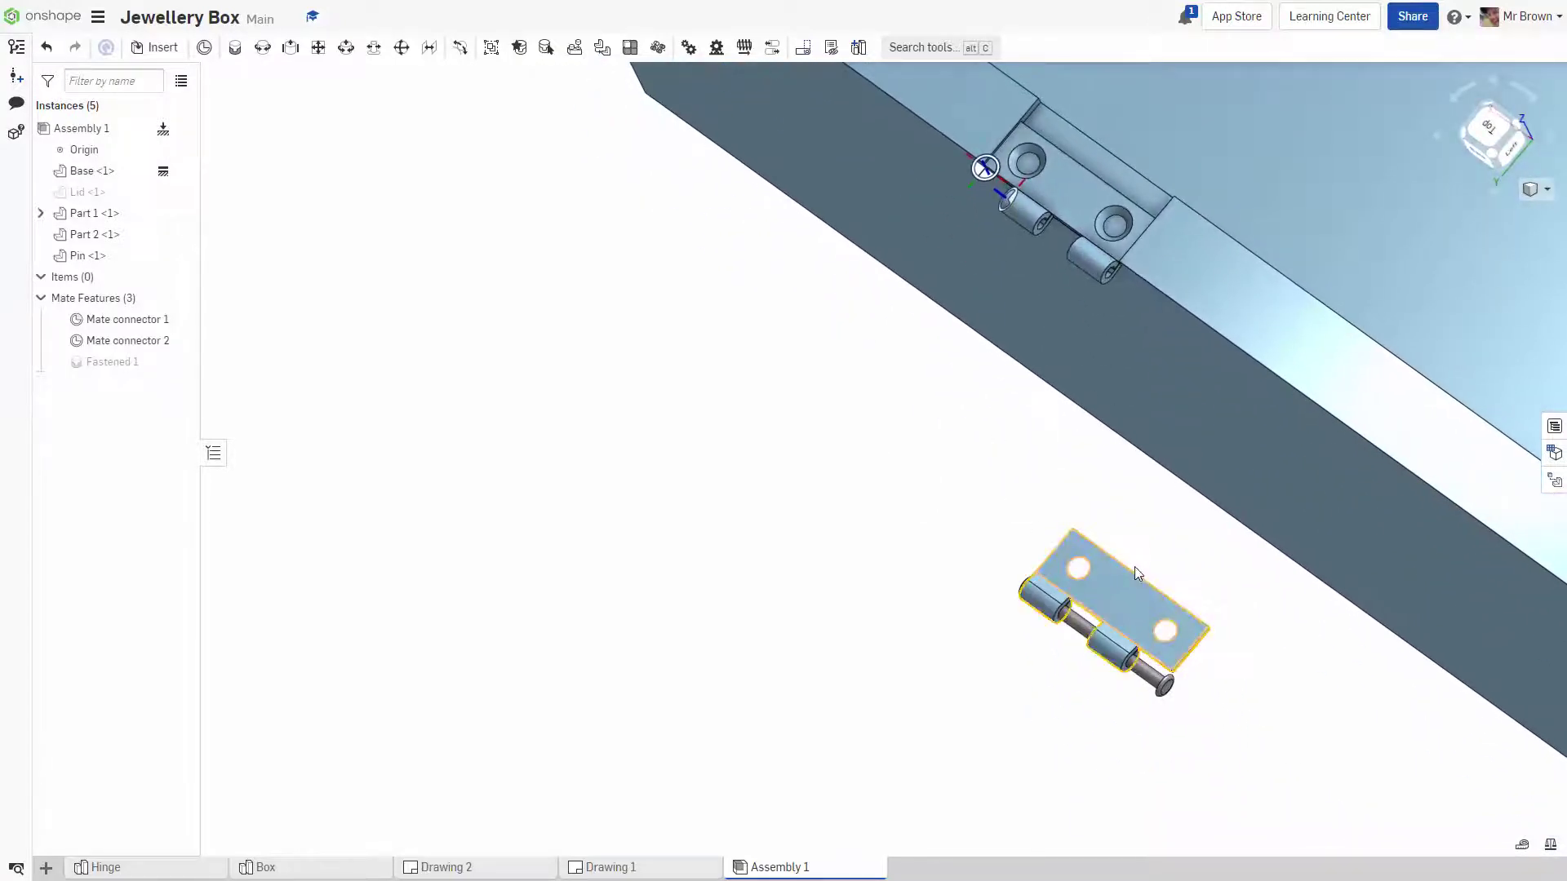
right_drag(1251, 668, 1243, 630)
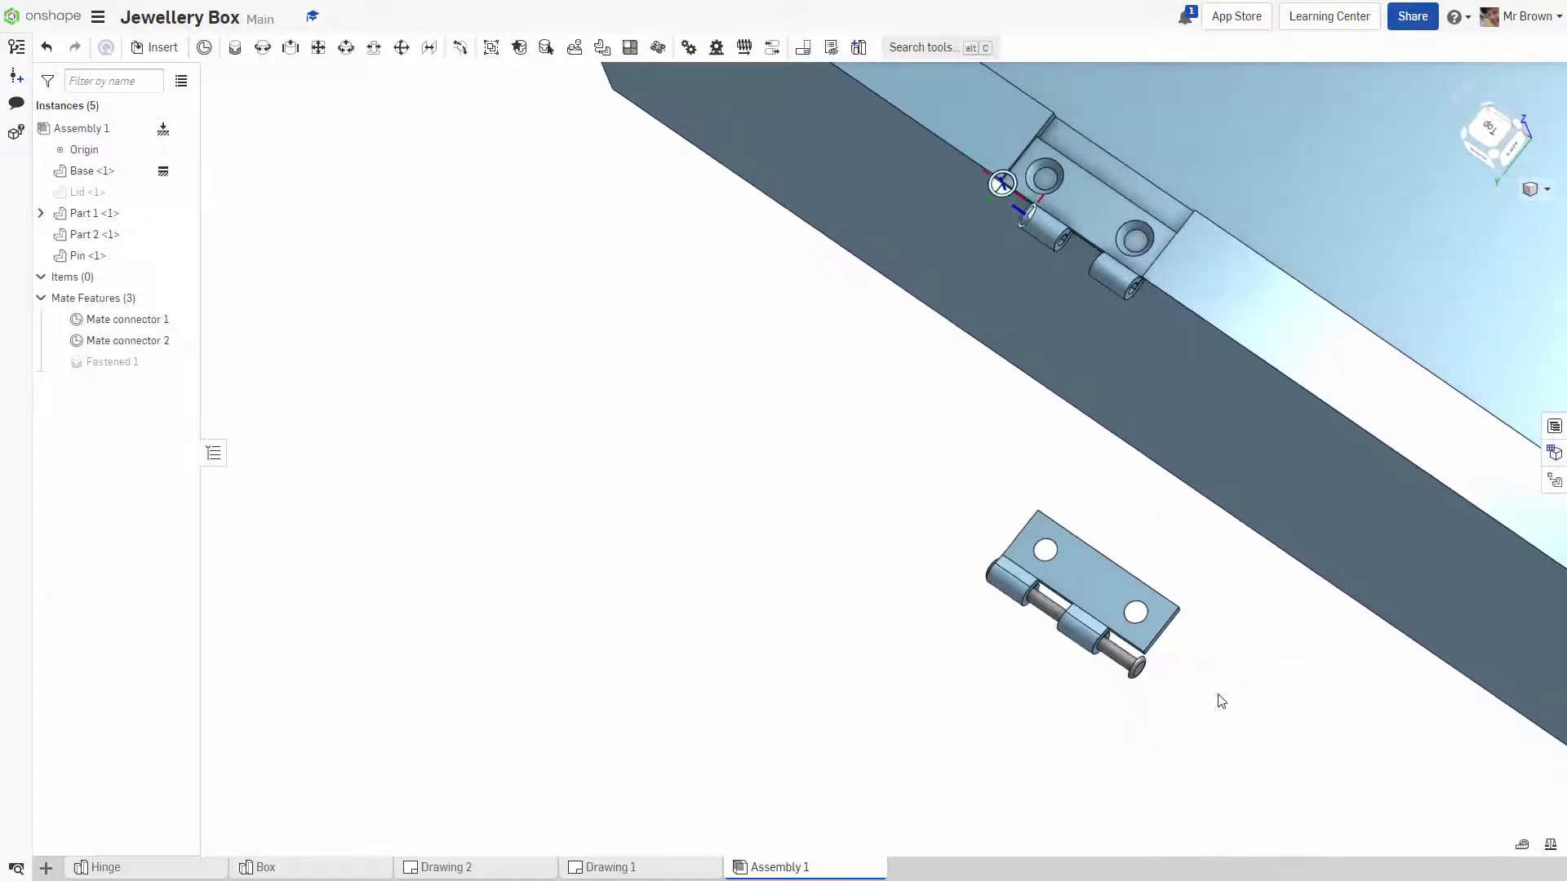
scroll(1207, 706, up, 2)
scroll(1206, 686, down, 2)
middle_drag(1227, 652, 1135, 686)
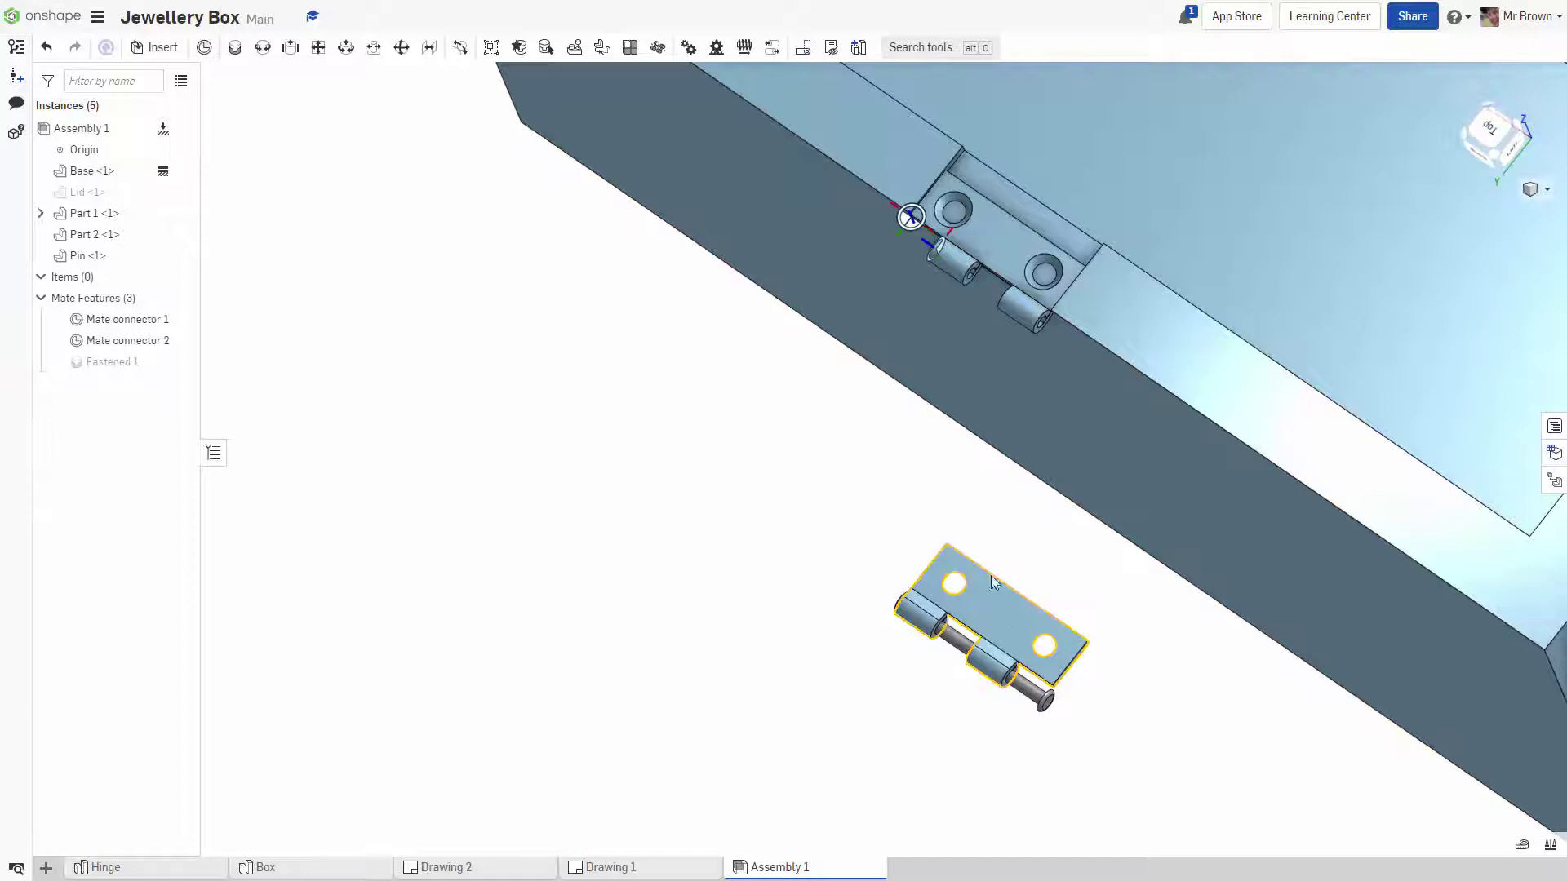
right_drag(1115, 703, 1139, 717)
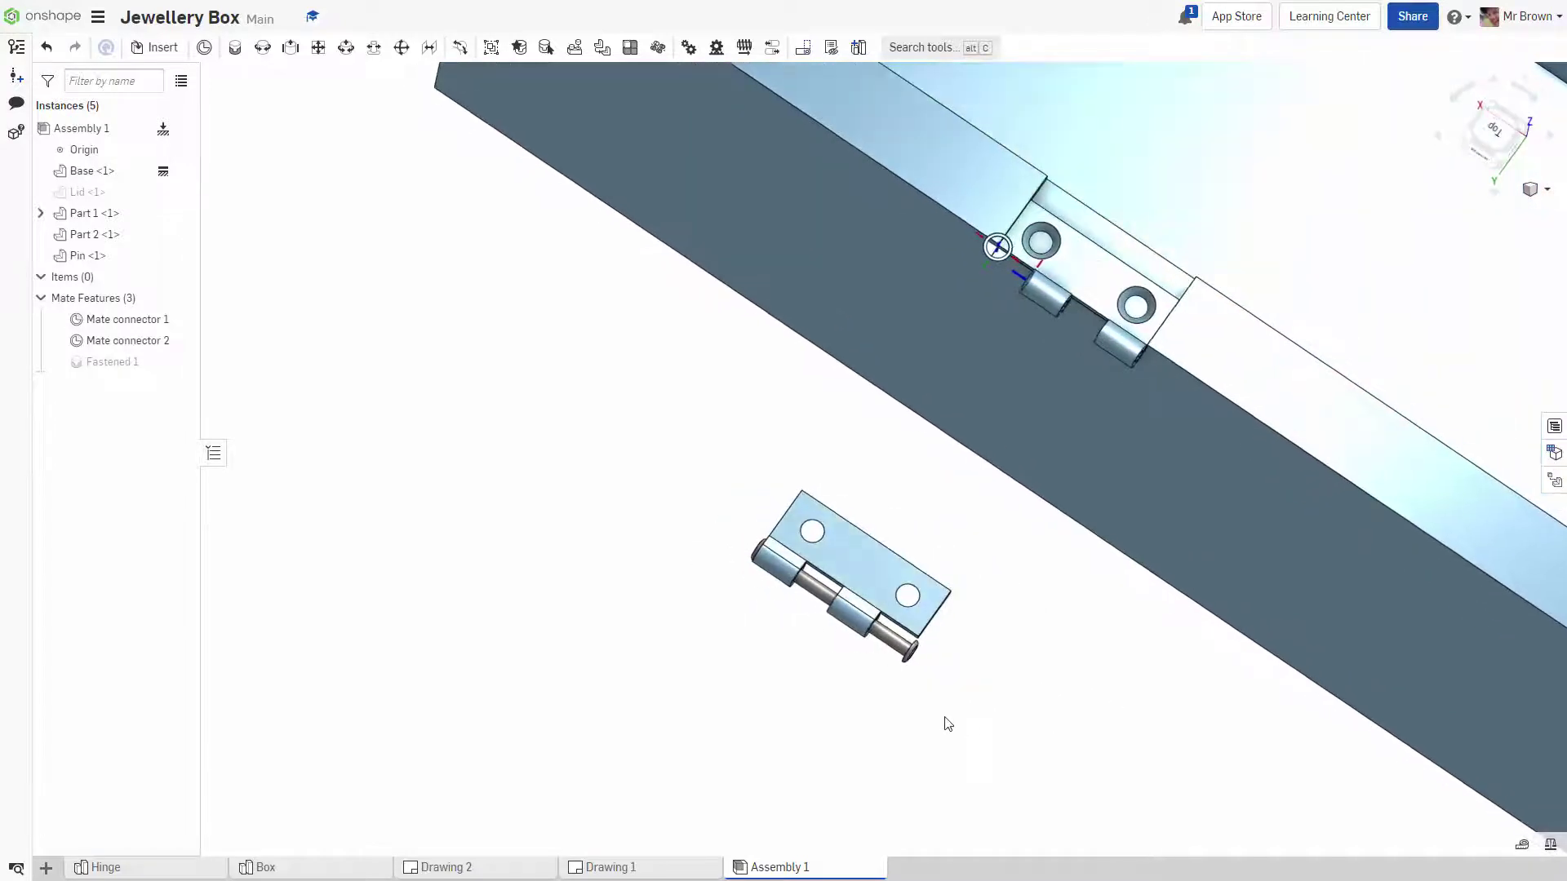
scroll(943, 715, up, 3)
scroll(937, 620, down, 3)
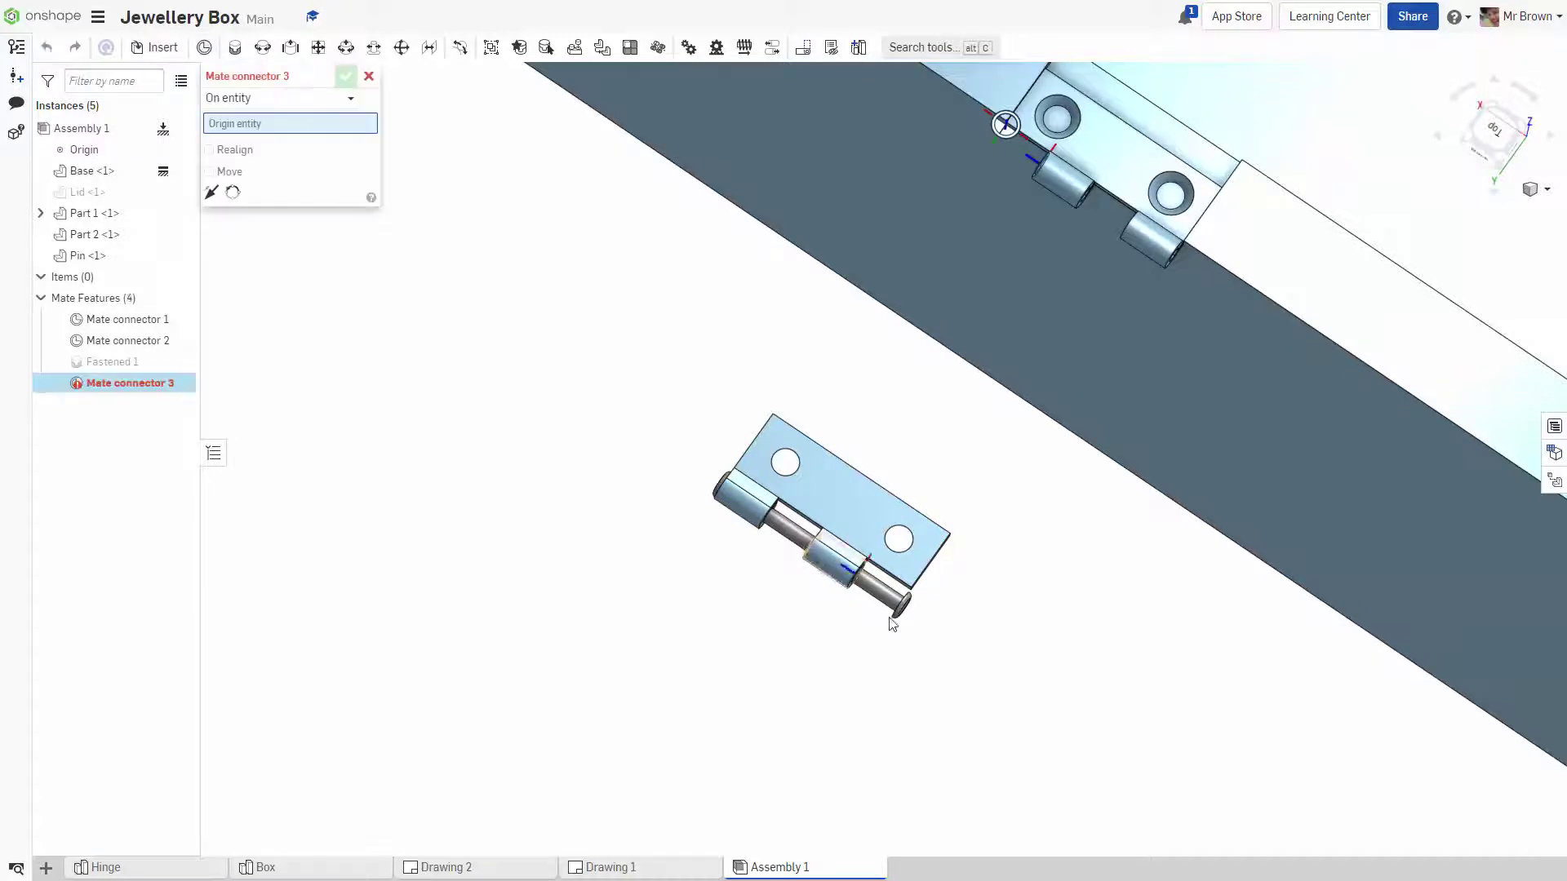
Add a mate connector on the pin, centred on the circular edge where the shaft meets the head.
right_drag(893, 625, 928, 639)
scroll(928, 638, up, 3)
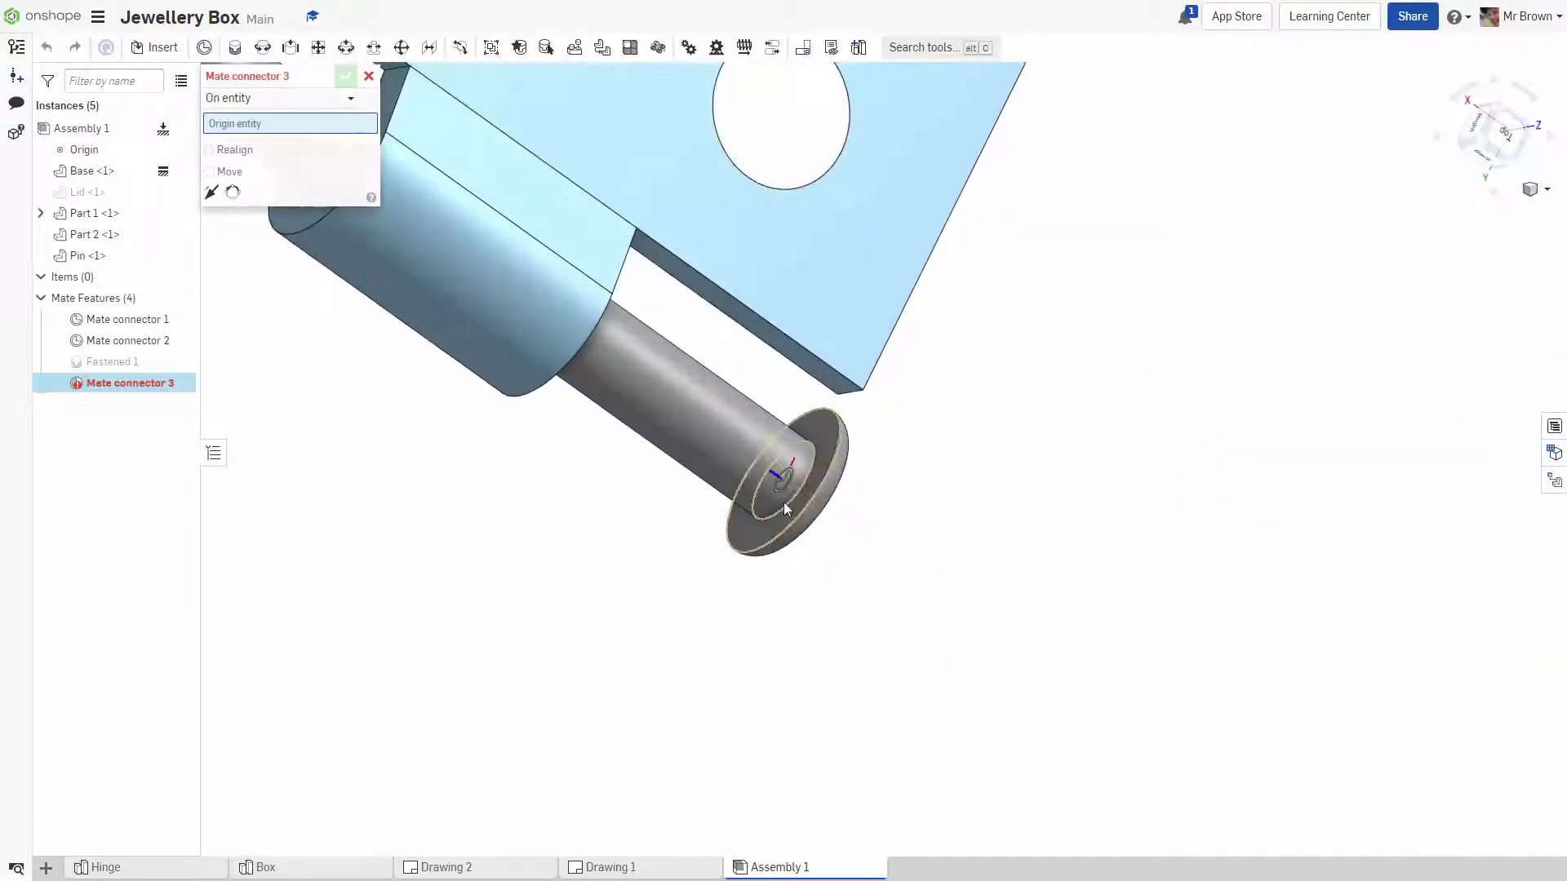
click(782, 490)
scroll(840, 525, down, 5)
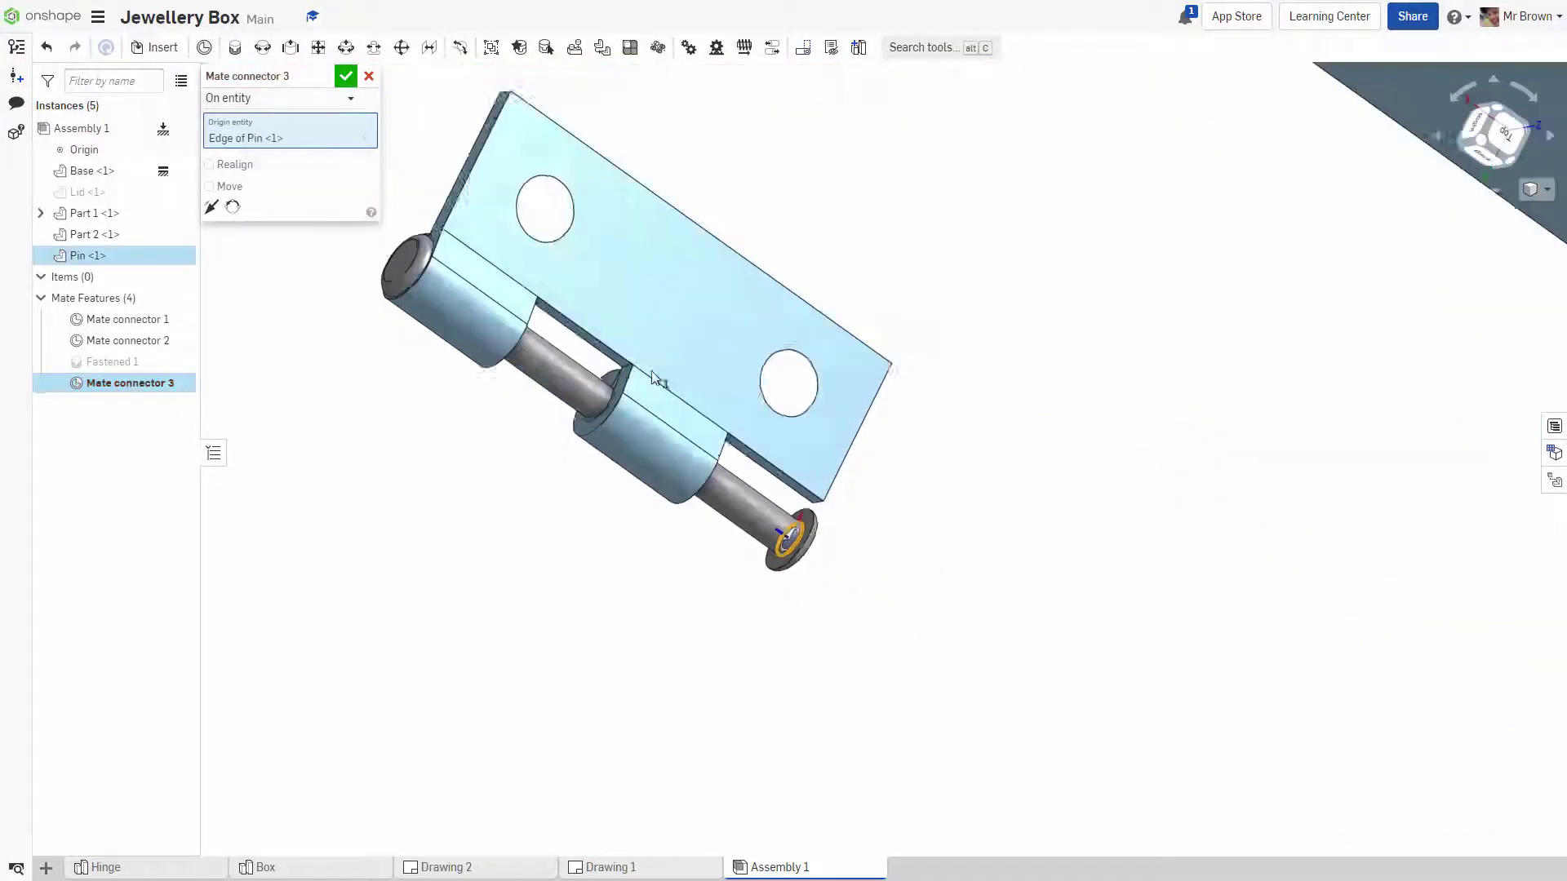
click(345, 77)
Add a mate connector at the centre of the hole in the open outer end of Part 1's barrel.
scroll(325, 129, down, 6)
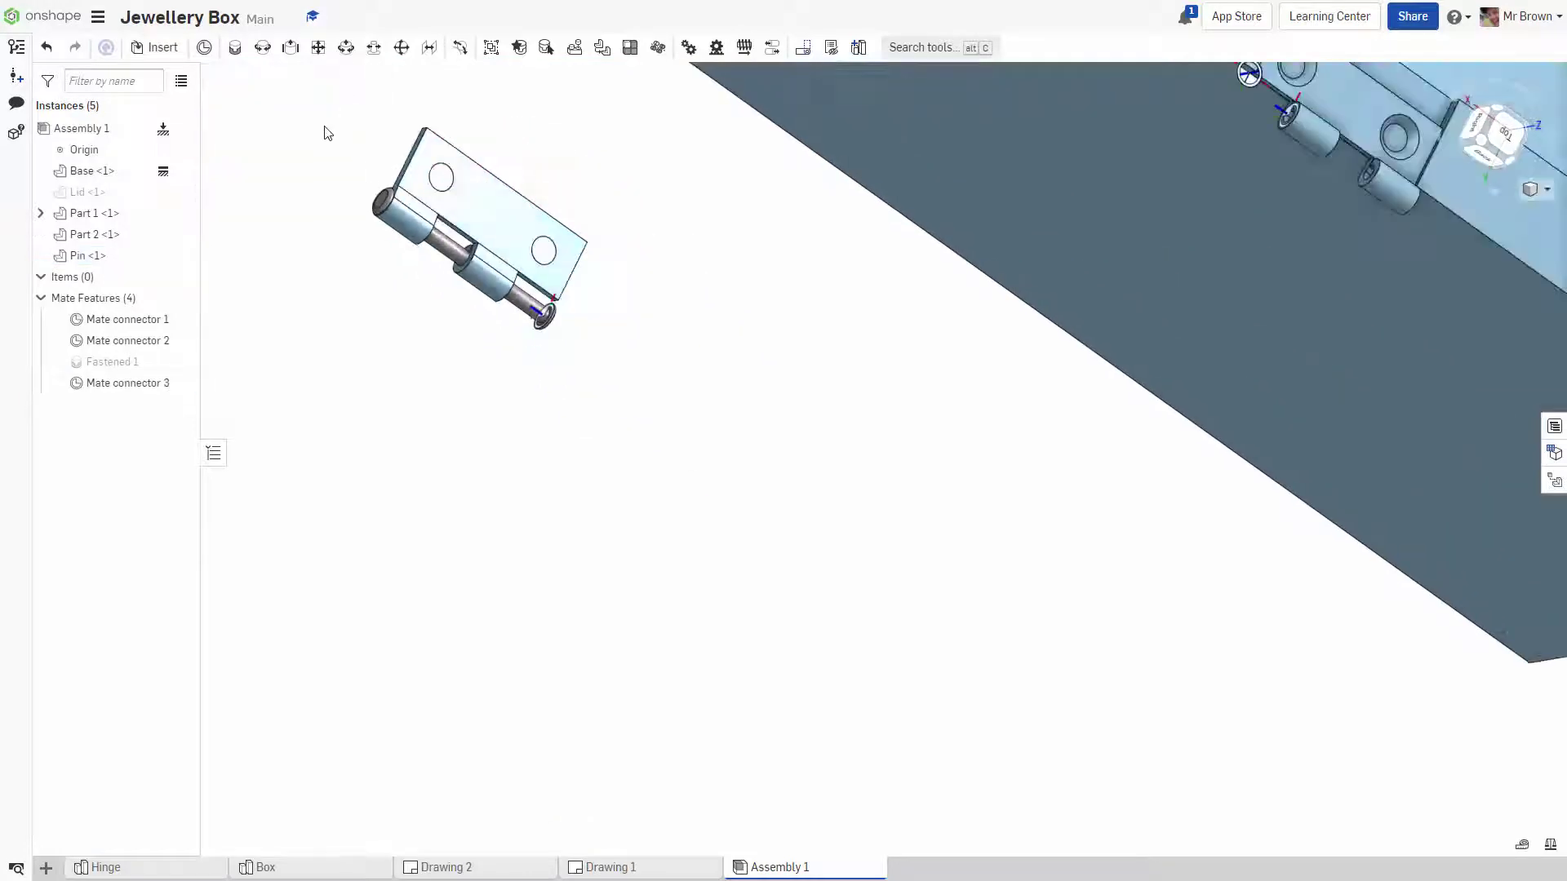
scroll(718, 245, up, 2)
scroll(718, 245, up, 8)
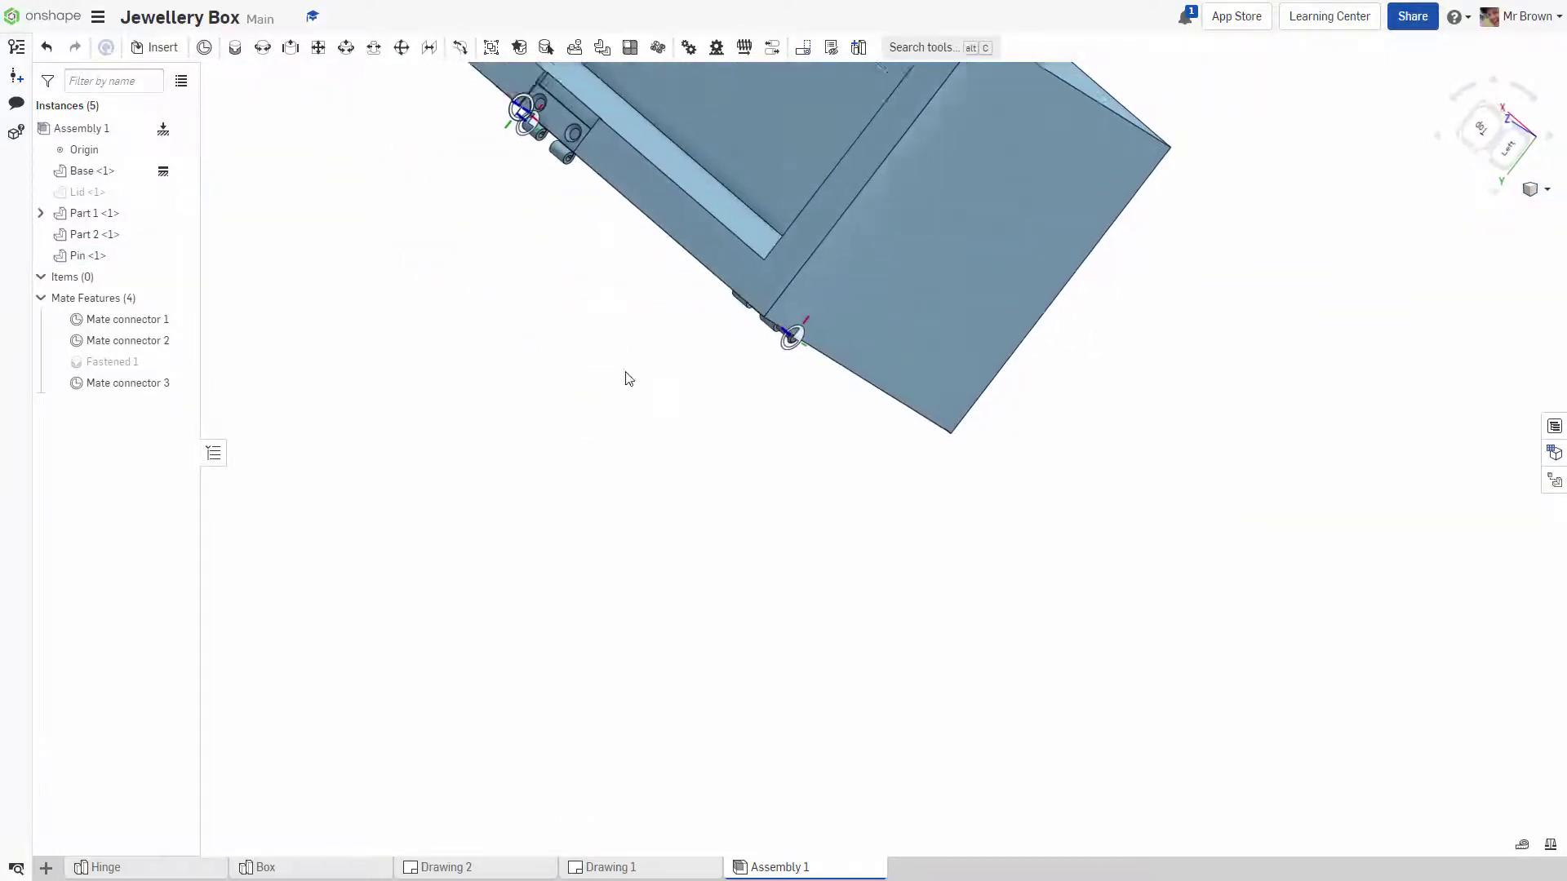
click(205, 48)
scroll(817, 461, up, 5)
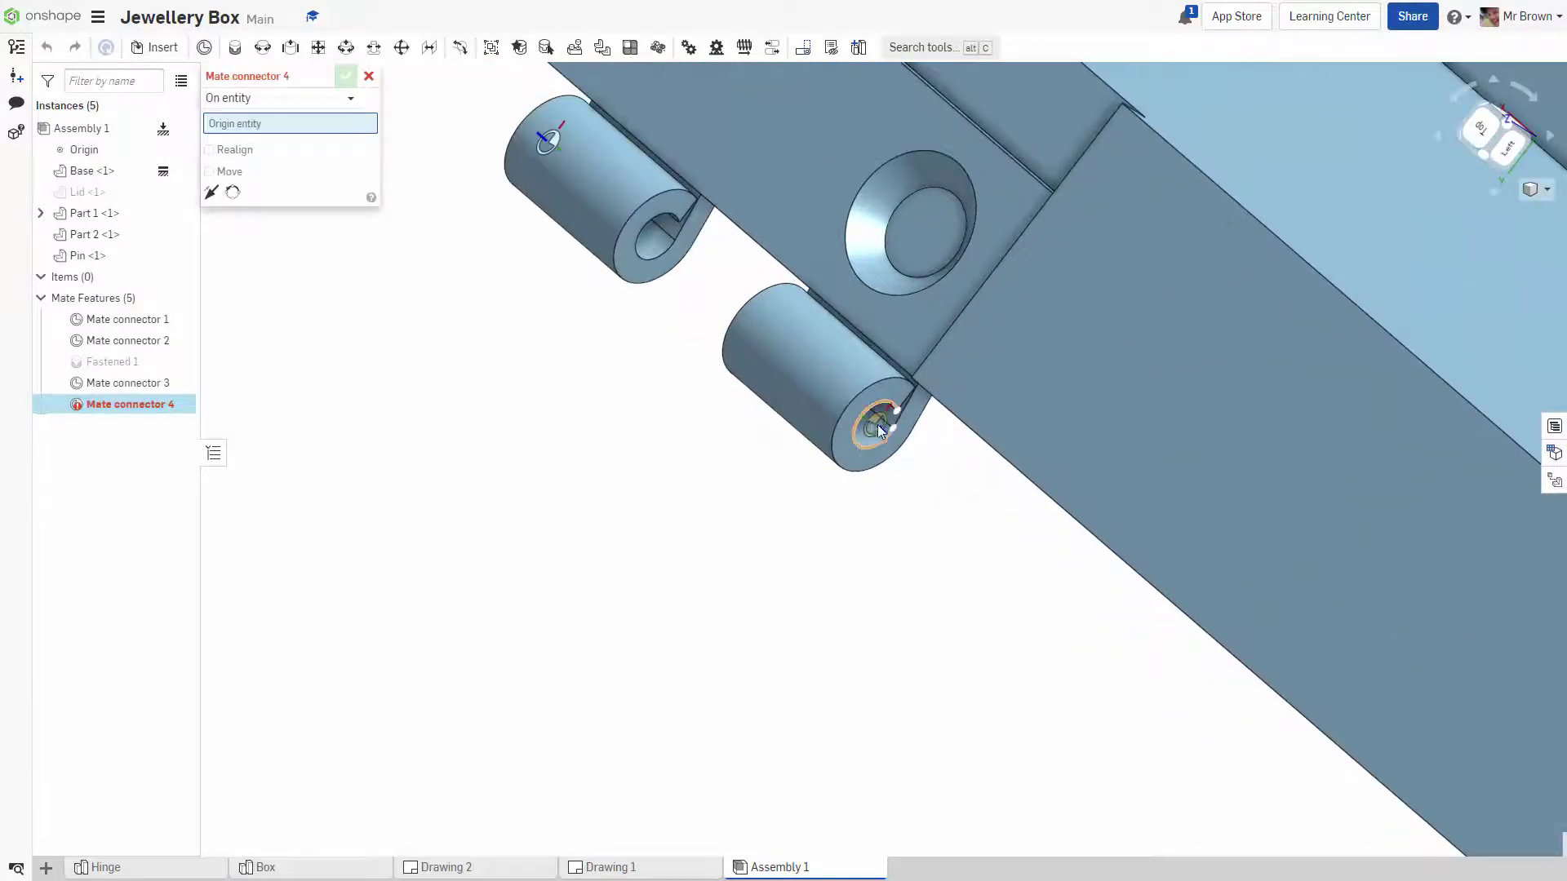
click(878, 424)
click(346, 76)
Fasten the pin inside Part 1's barrel with a Fastened mate between the barrel-end and pin-head mate connectors.
scroll(481, 336, down, 3)
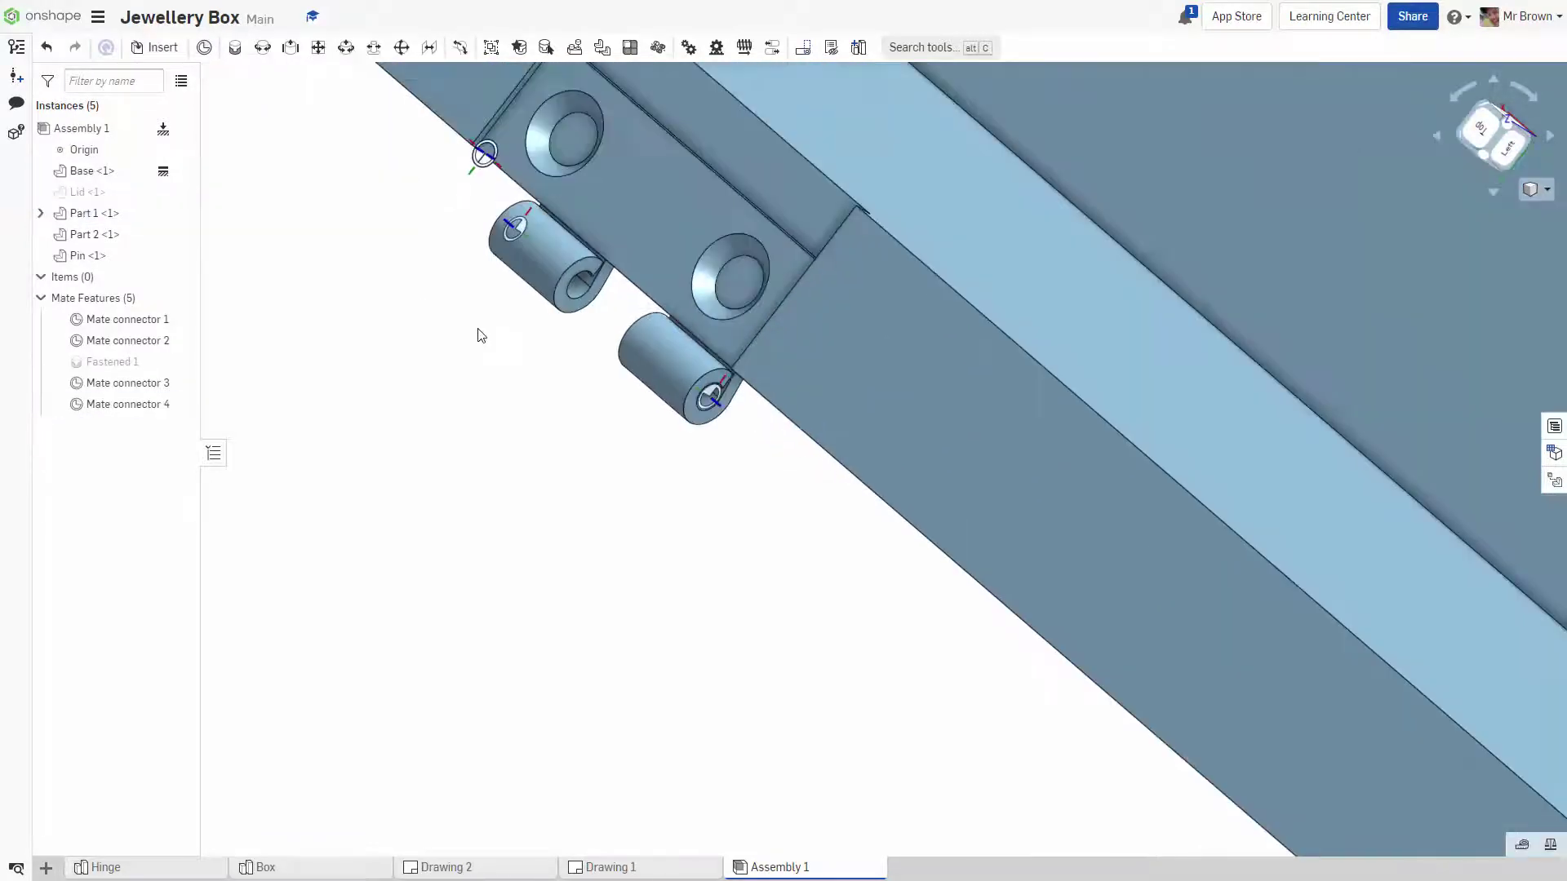
click(236, 48)
scroll(721, 596, down, 3)
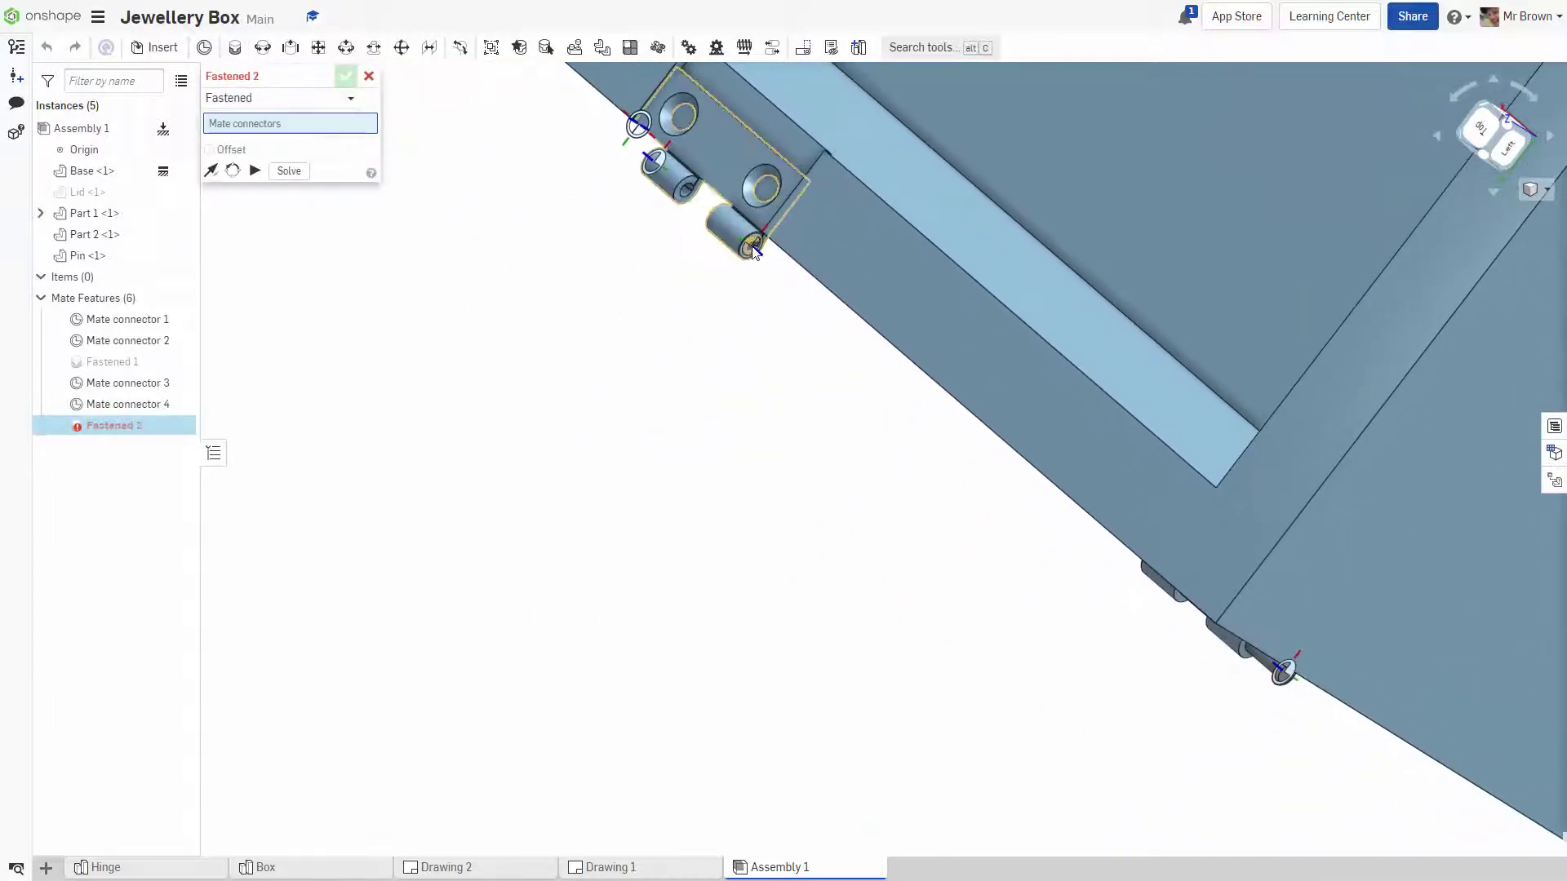
click(753, 249)
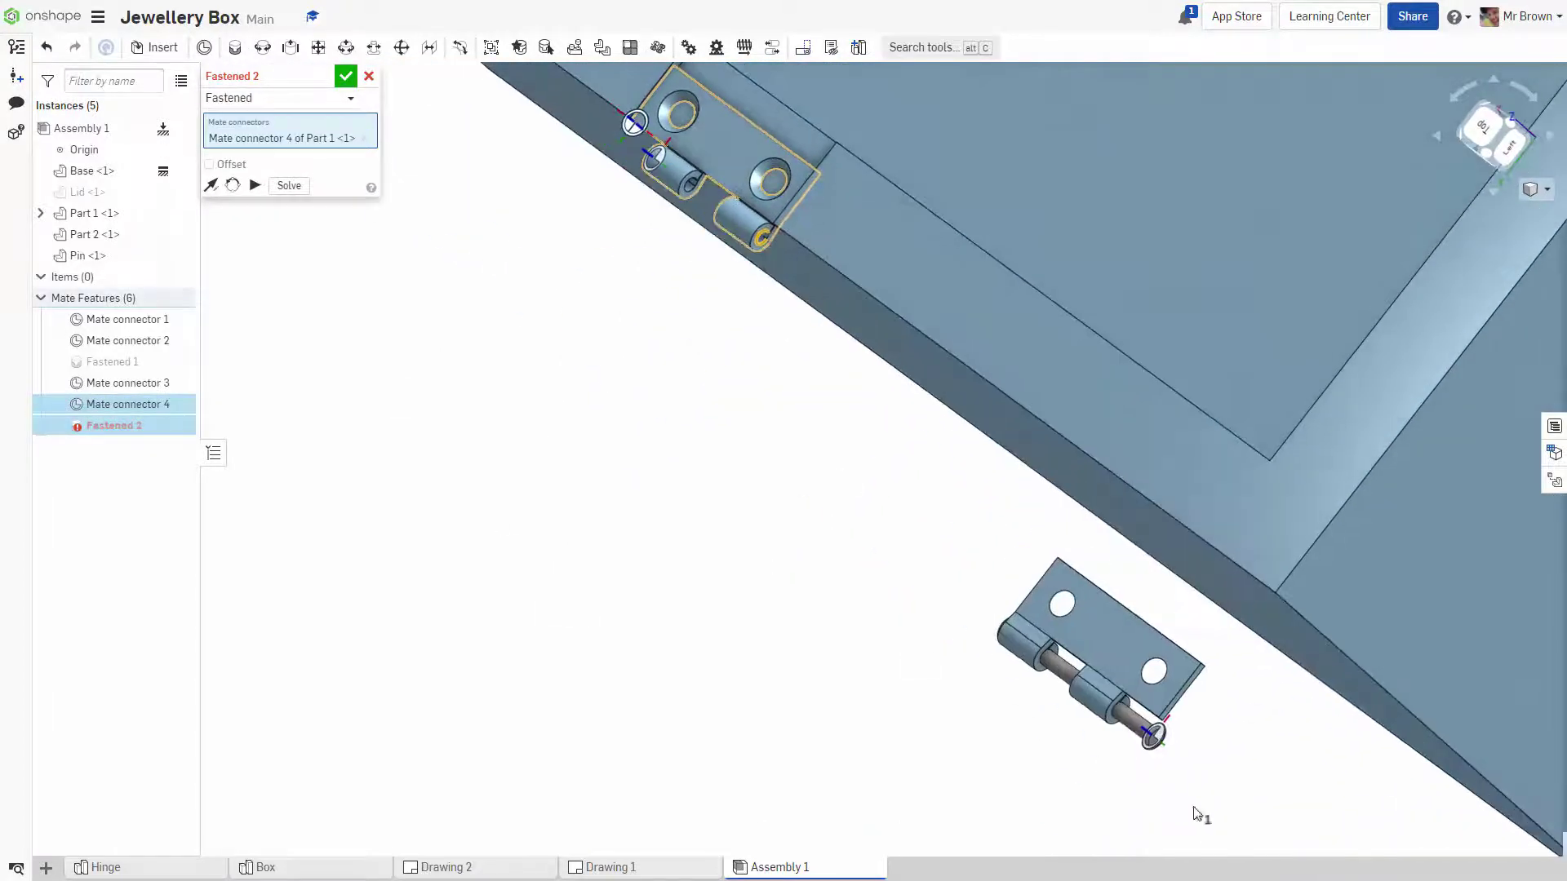
click(1153, 739)
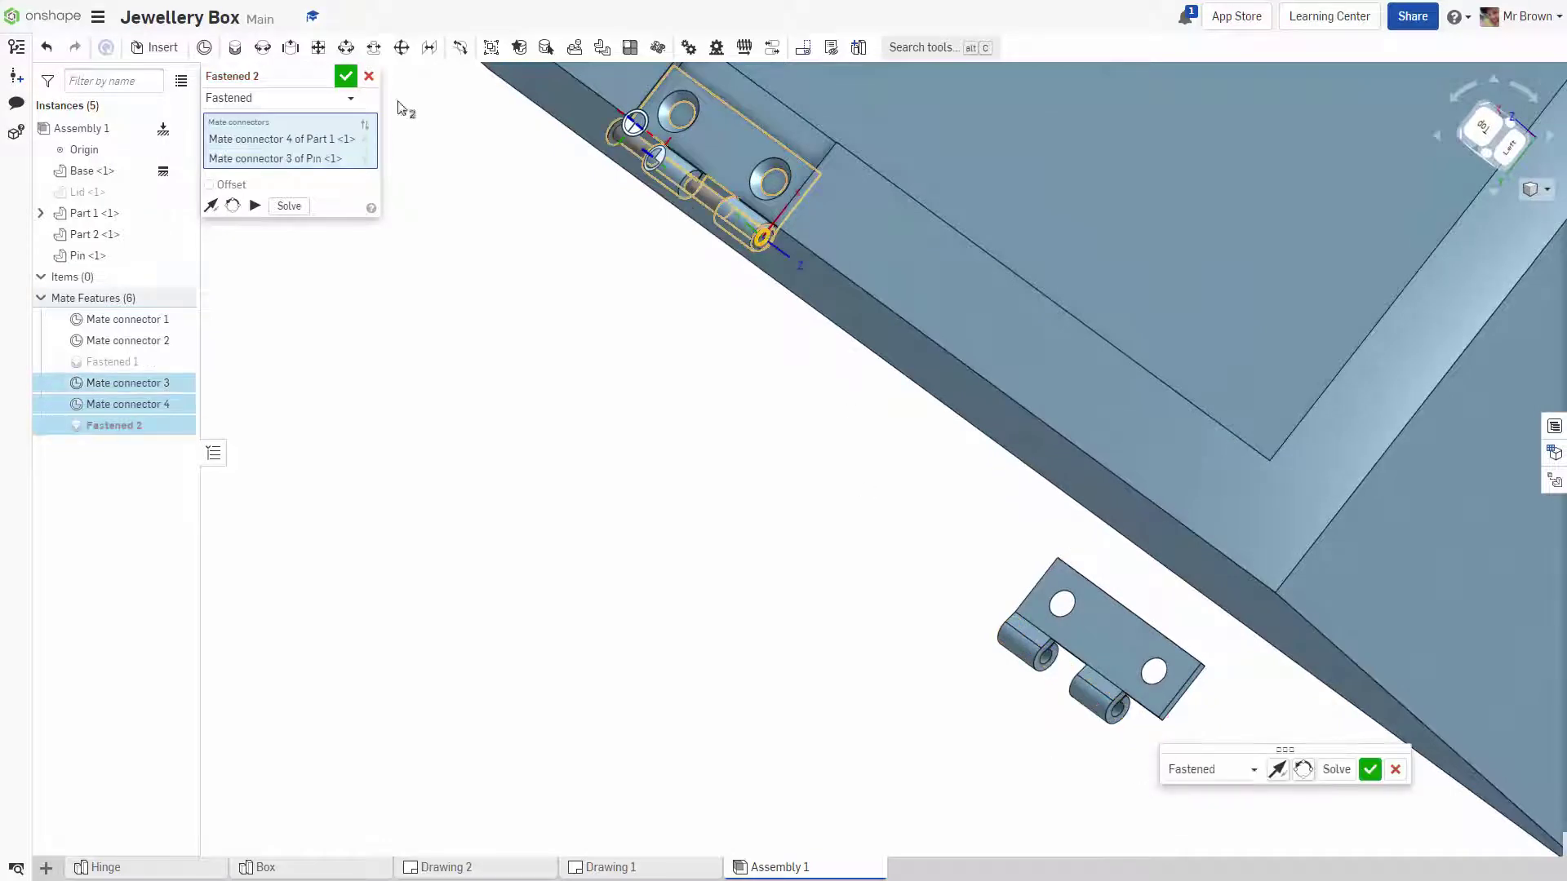
click(346, 76)
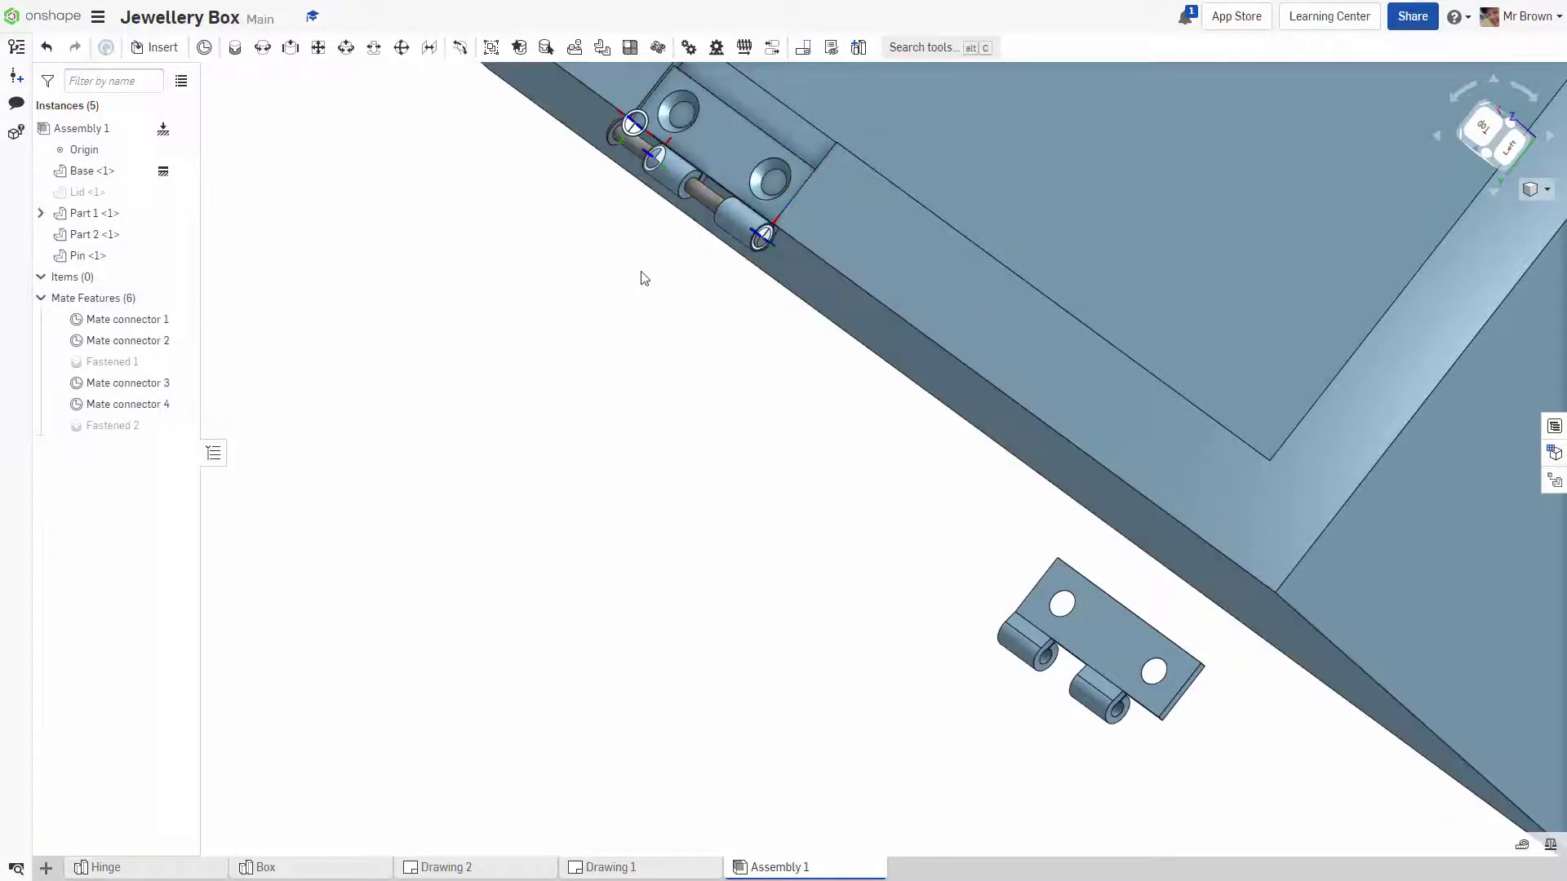
Examine the pin seated in Part 1's barrels and the loose second hinge leaf beside the base.
scroll(645, 278, up, 4)
middle_drag(703, 270, 790, 472)
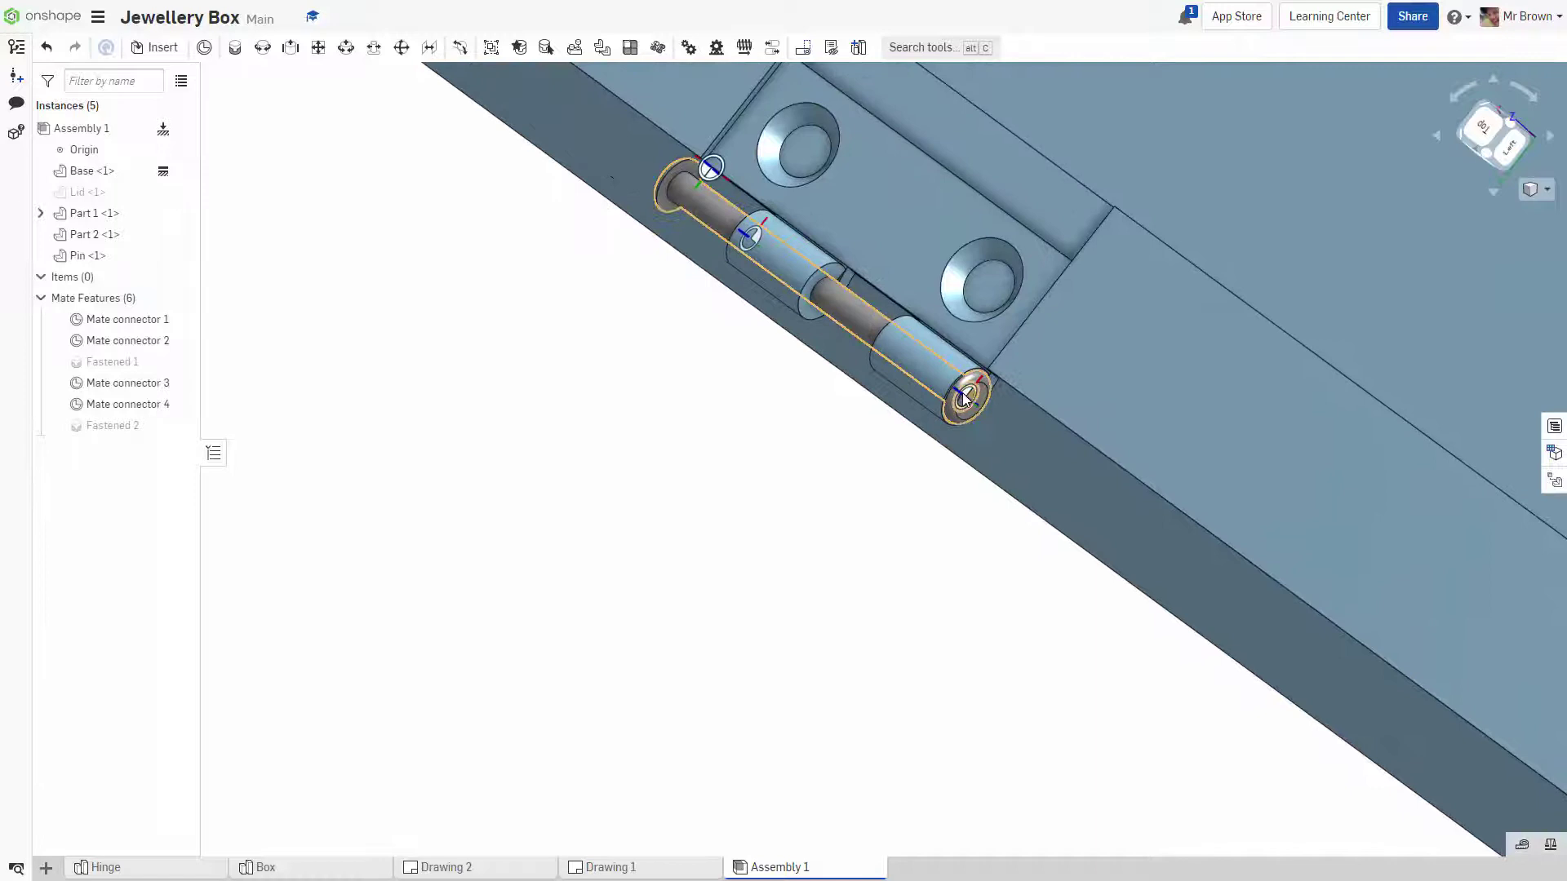
scroll(624, 193, down, 3)
scroll(798, 555, down, 3)
middle_drag(821, 591, 833, 340)
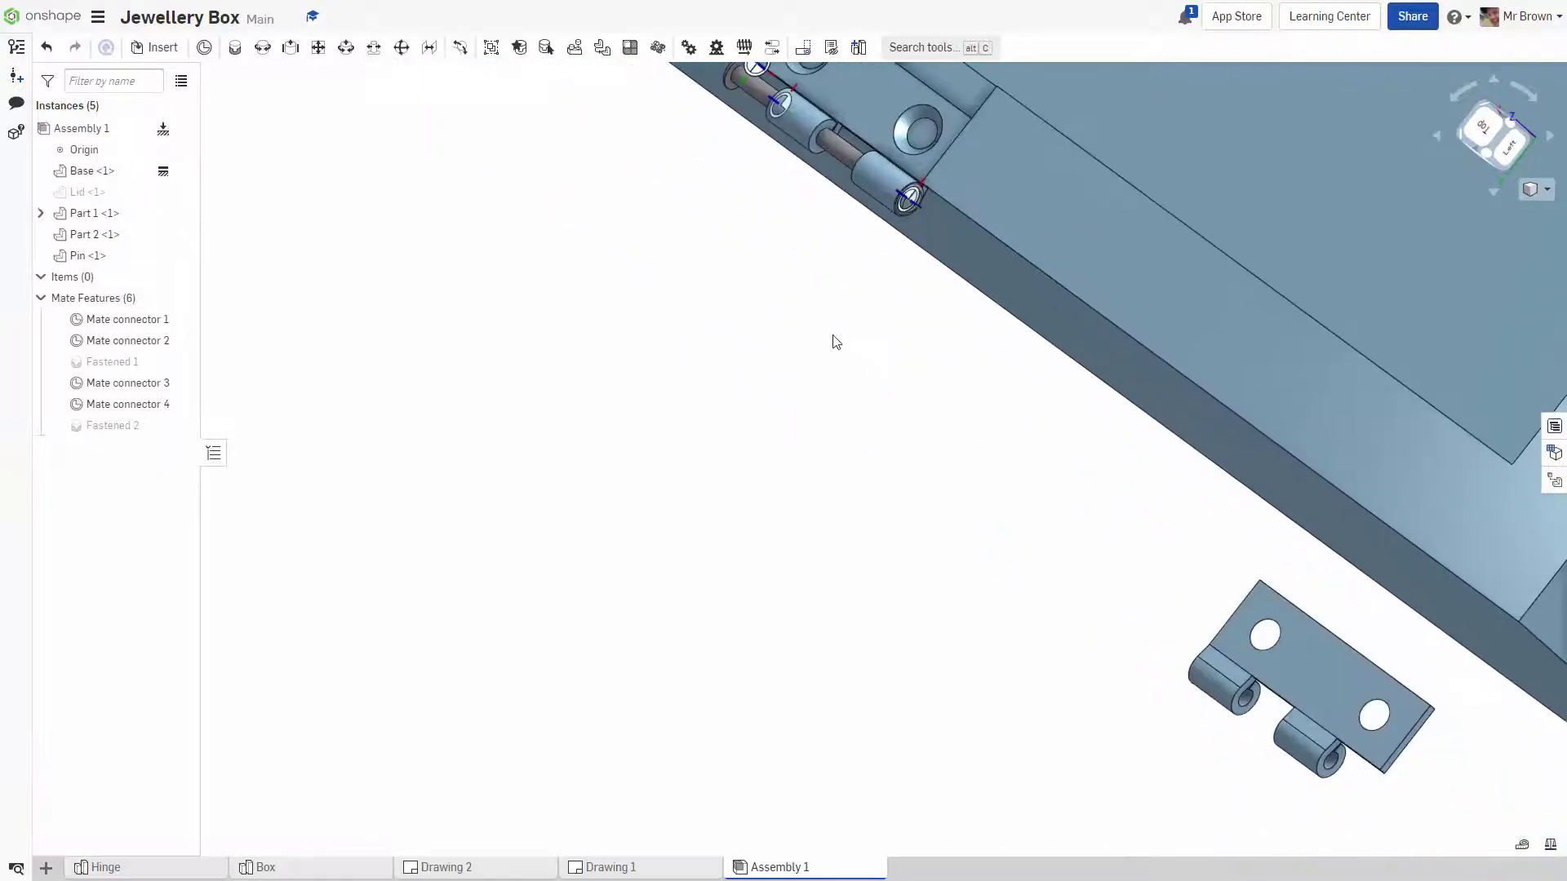
scroll(888, 441, down, 2)
middle_drag(933, 483, 883, 507)
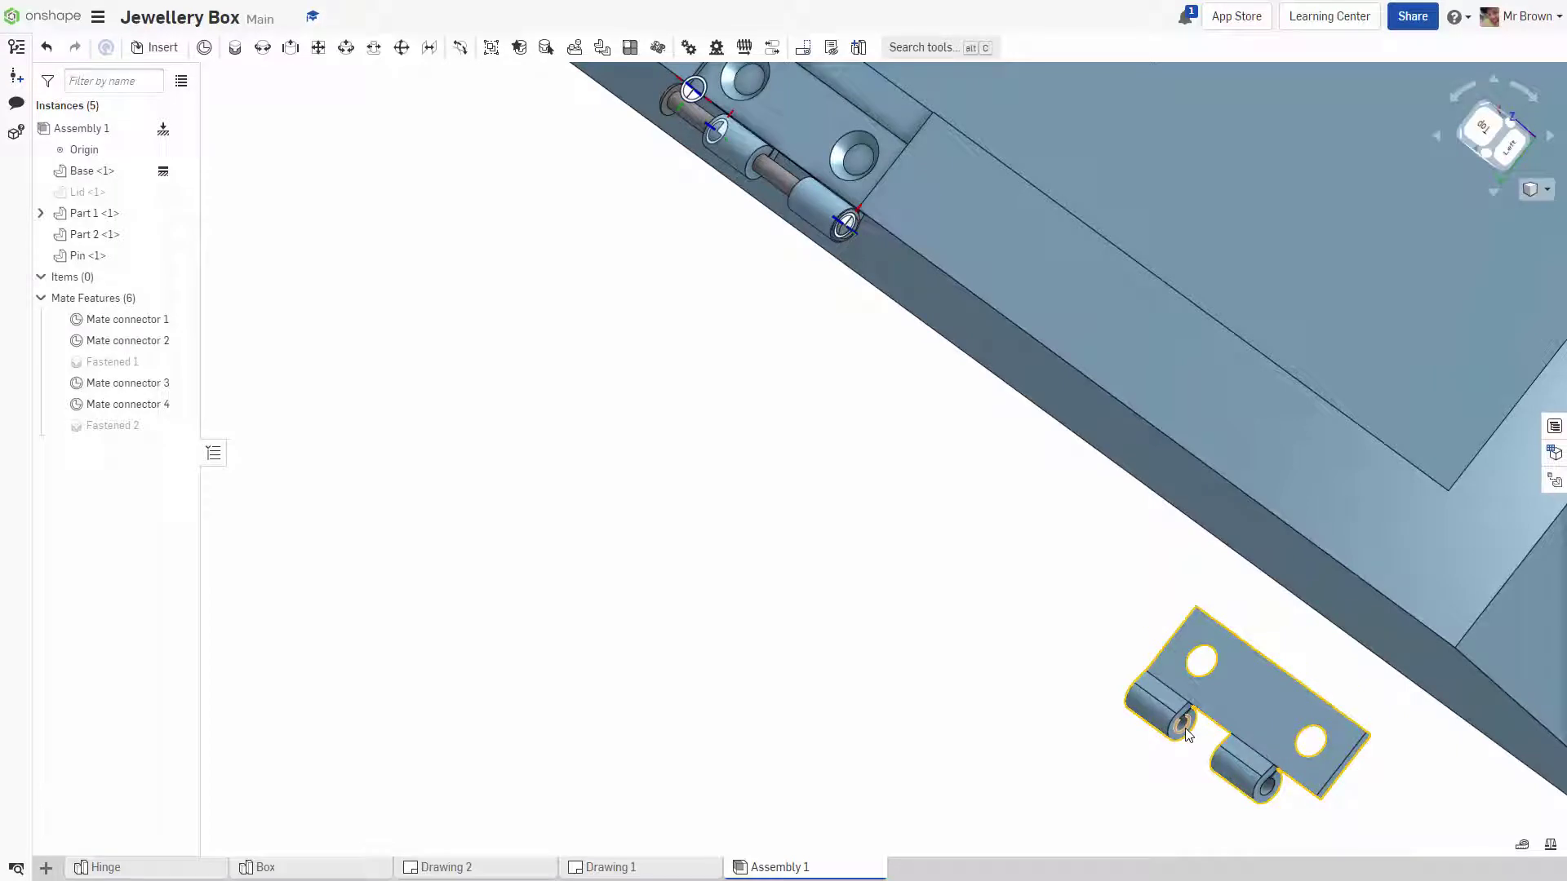
click(204, 48)
scroll(1207, 772, up, 5)
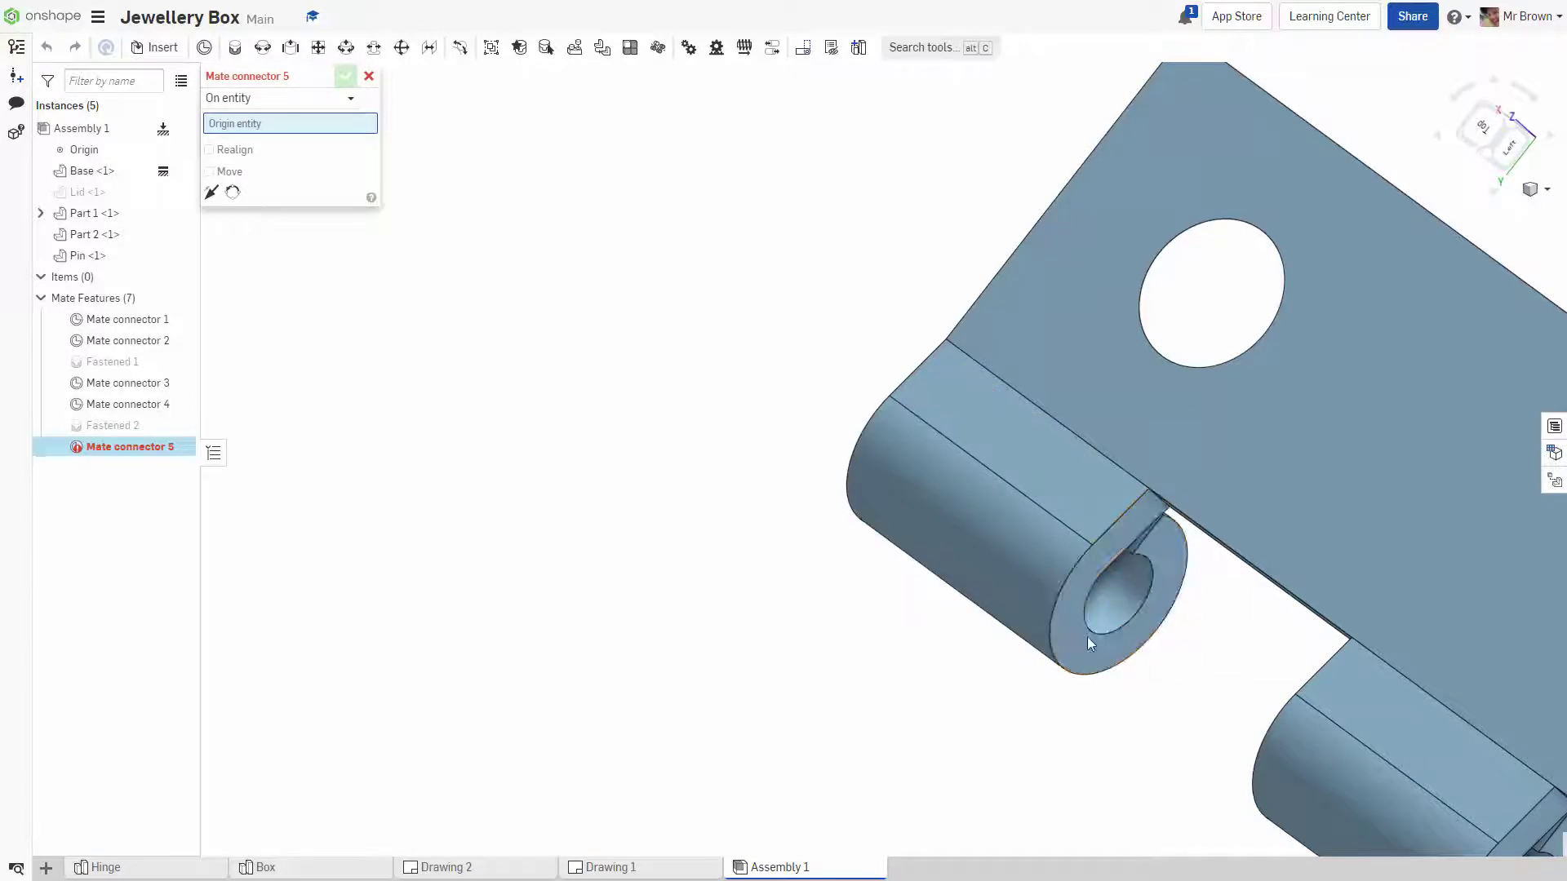
click(1119, 595)
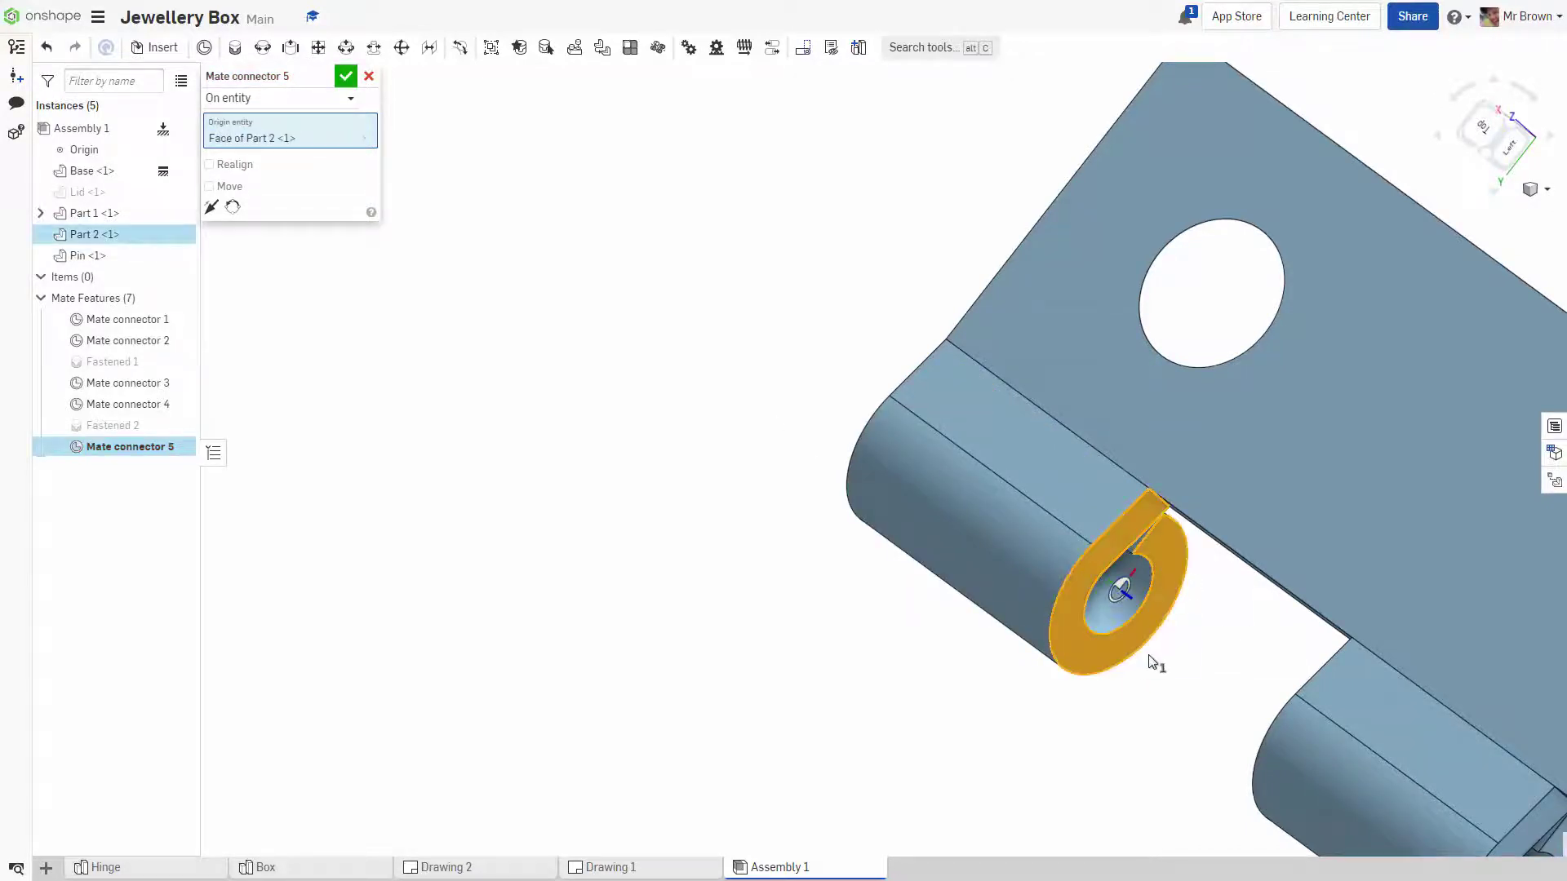
key(Escape)
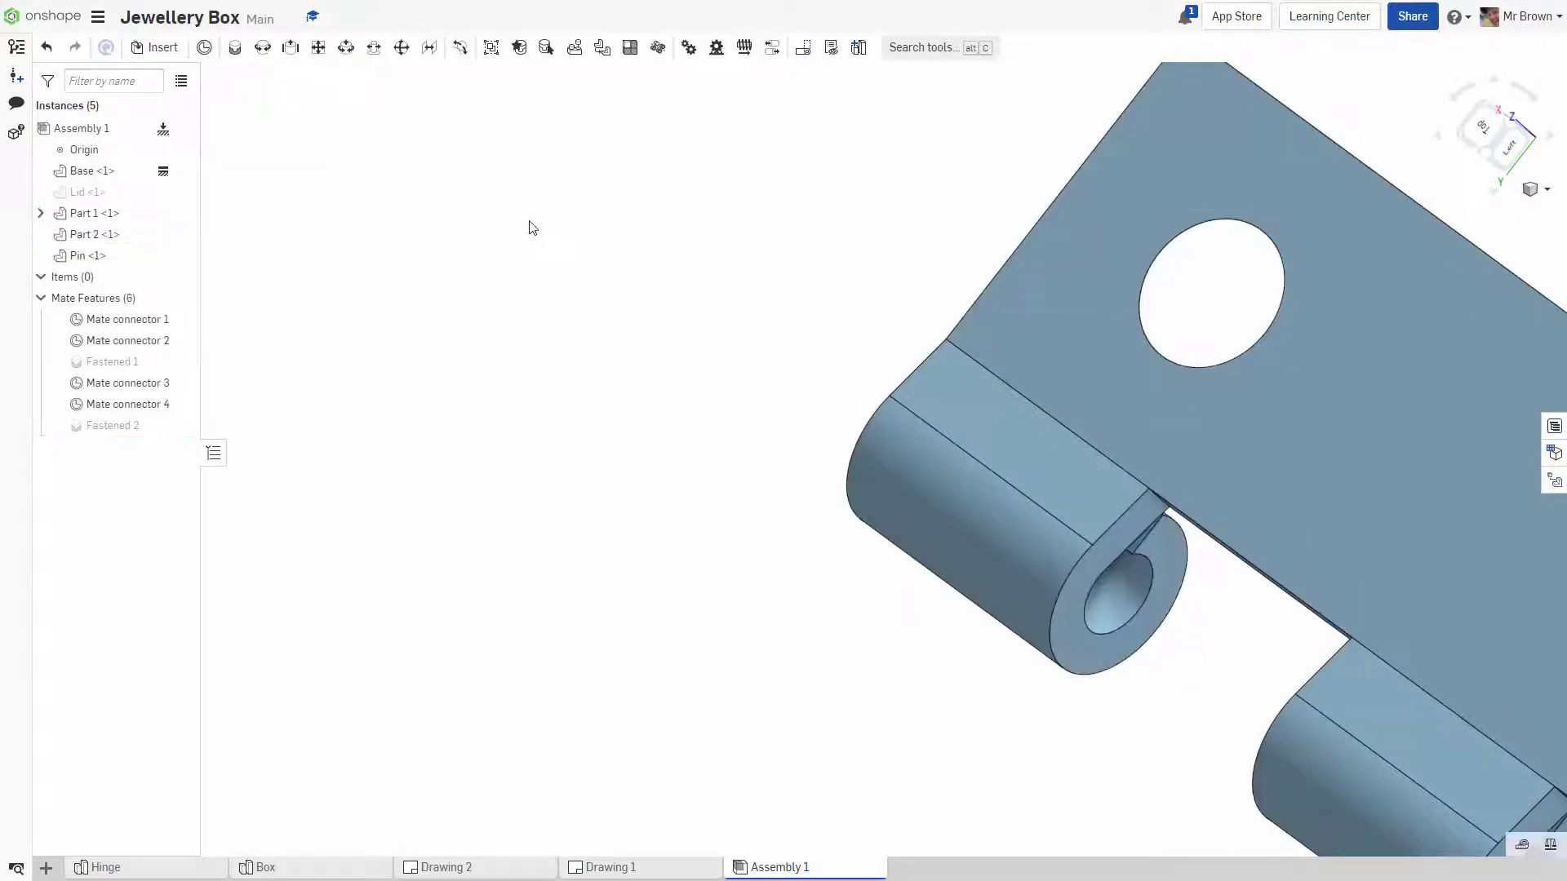
Add a mate connector at the centre of the barrel hole on Part 2, at the barrel end facing the gap between its two barrels.
click(205, 48)
click(1119, 598)
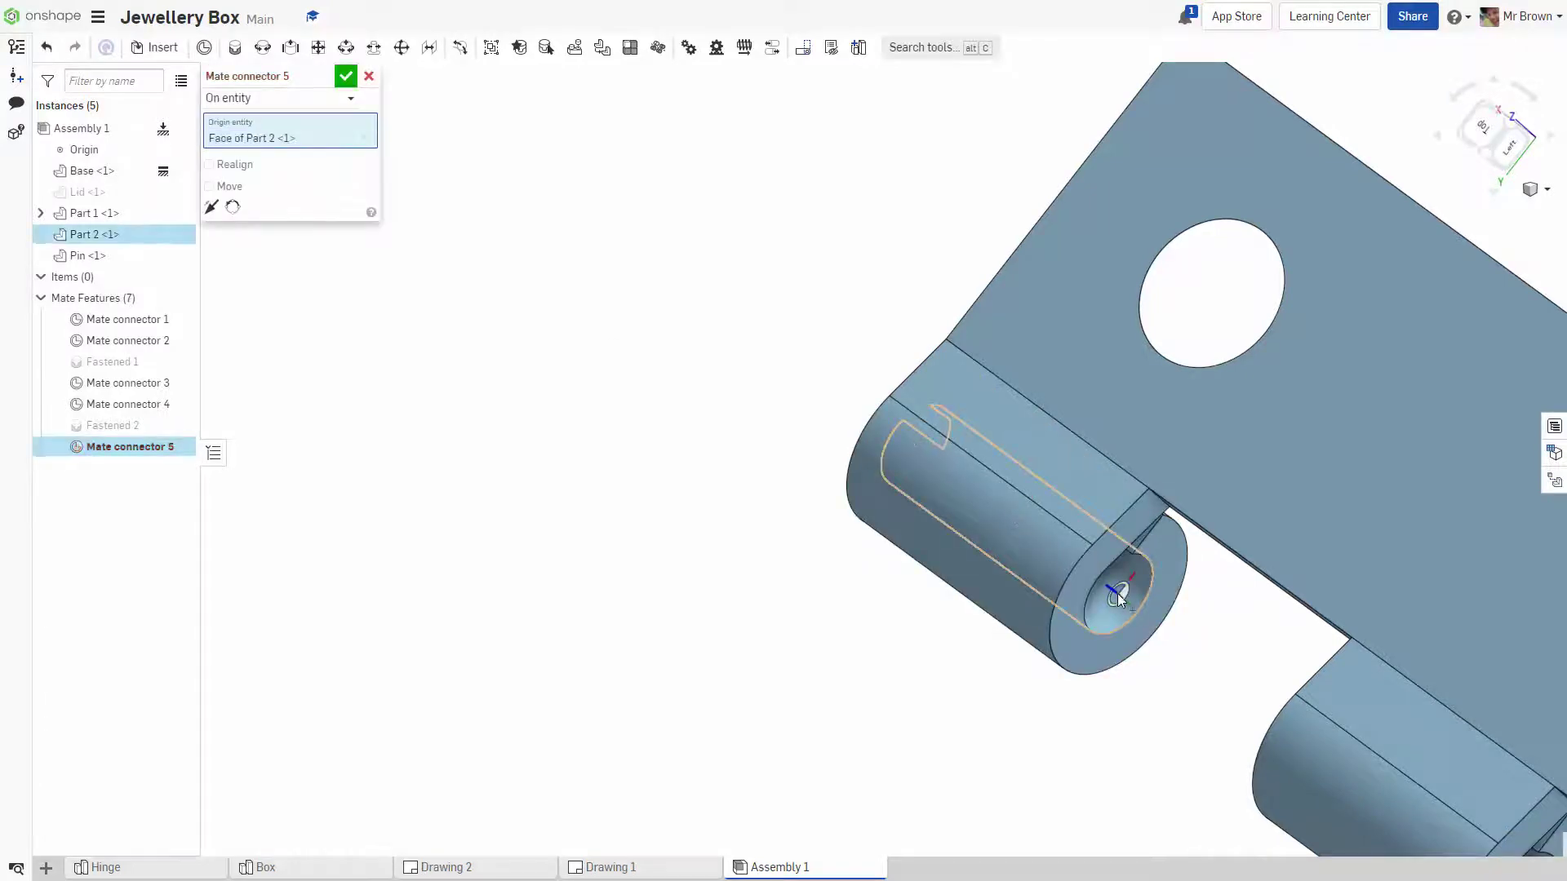
scroll(977, 577, down, 5)
click(344, 79)
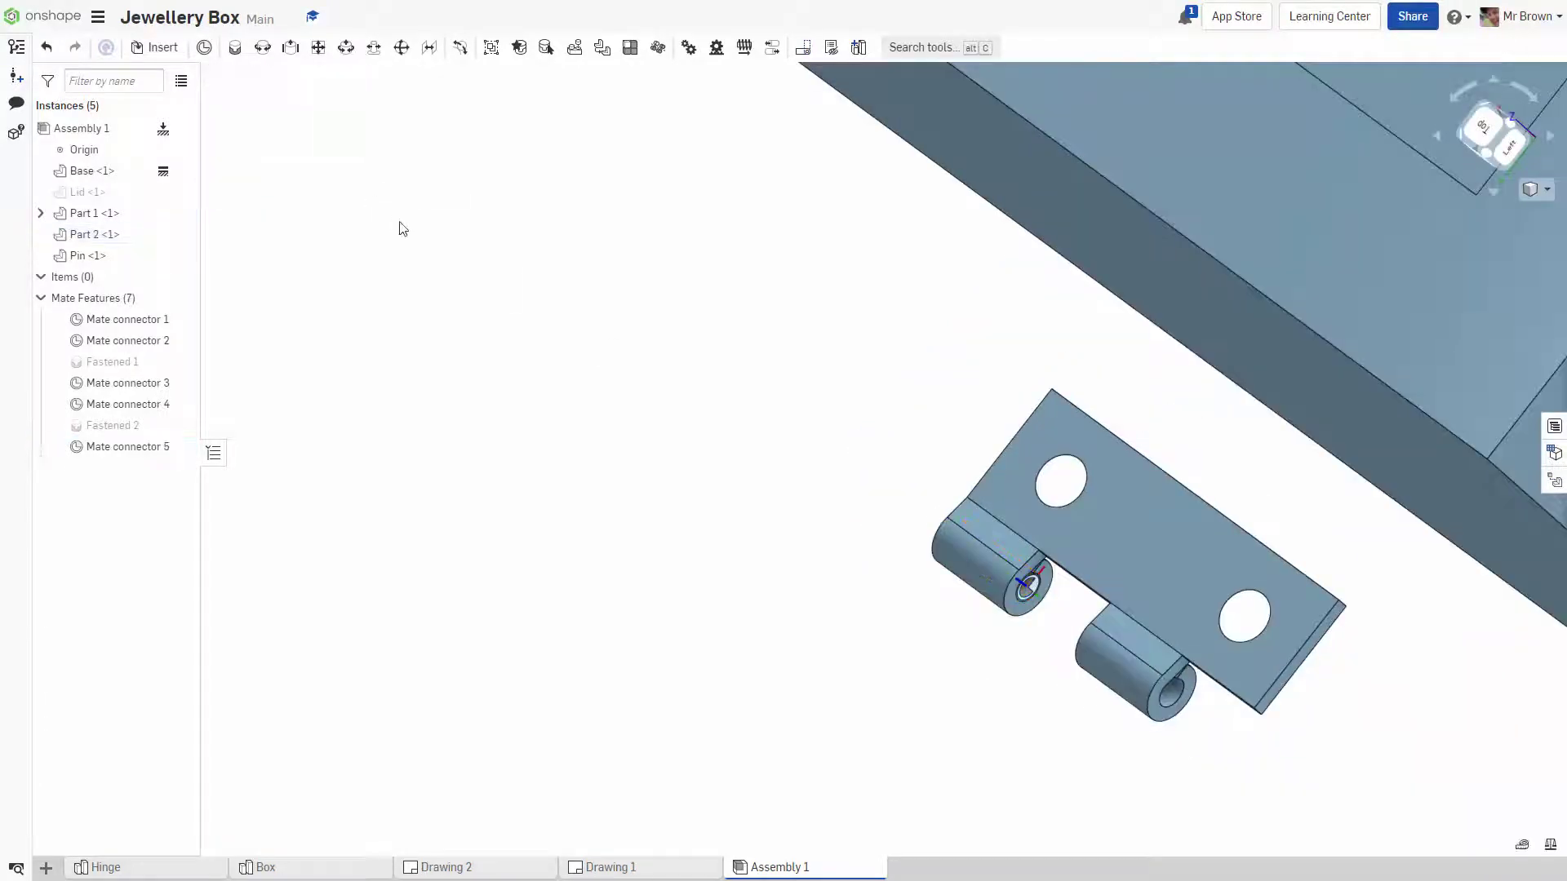
Examine the open end of Part 1's middle barrel around the pin and compare it with the connector on the loose leaf.
scroll(399, 227, down, 4)
middle_drag(441, 253, 916, 646)
right_drag(838, 544, 931, 585)
scroll(1266, 560, up, 4)
scroll(1283, 539, up, 3)
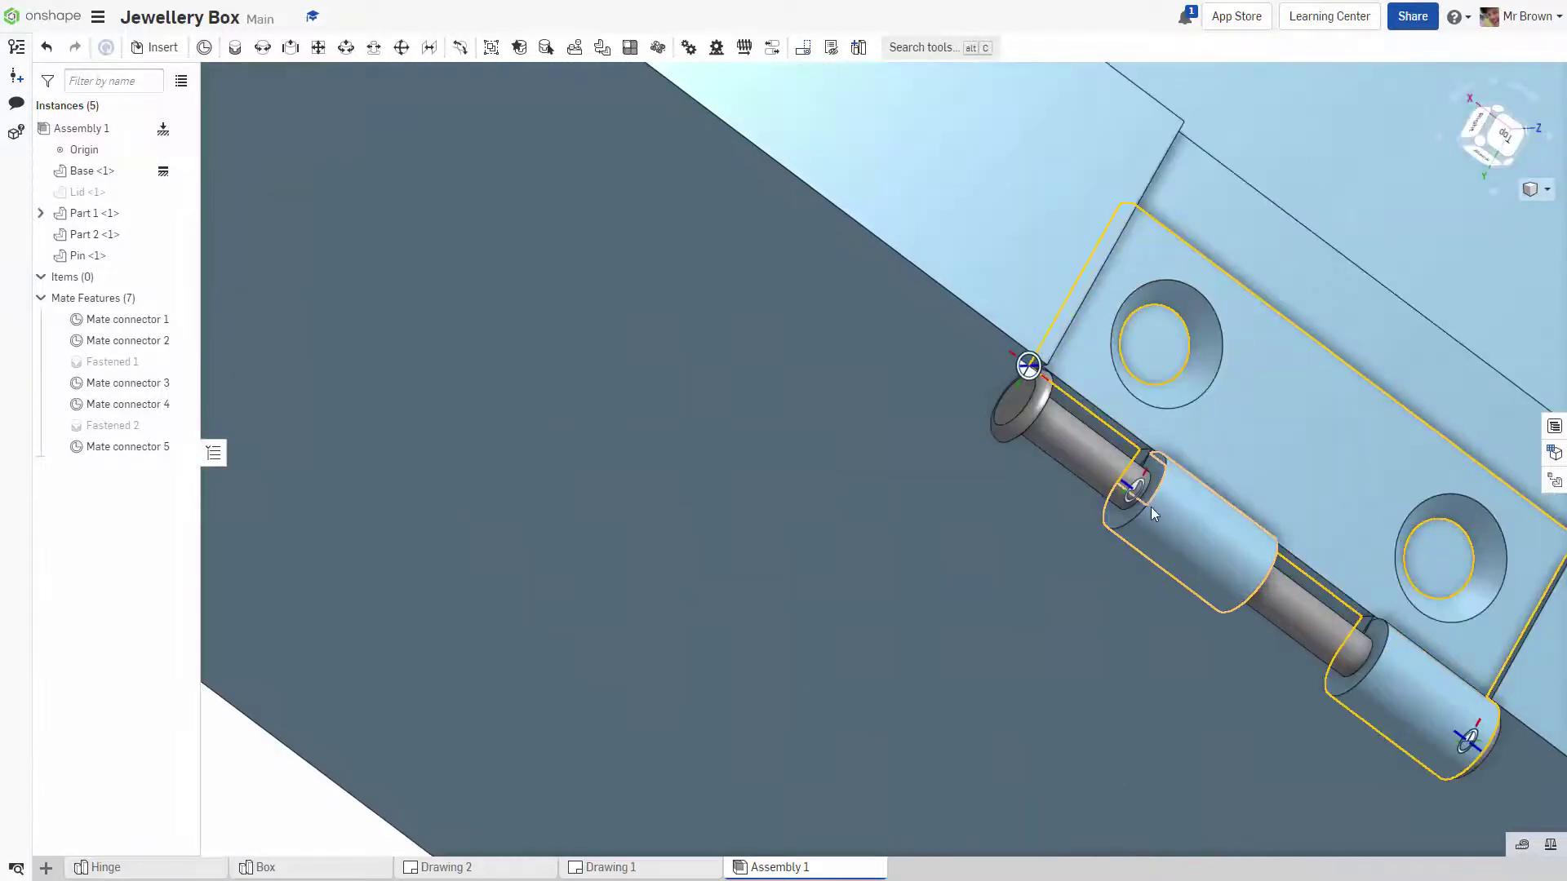
scroll(1136, 492, up, 2)
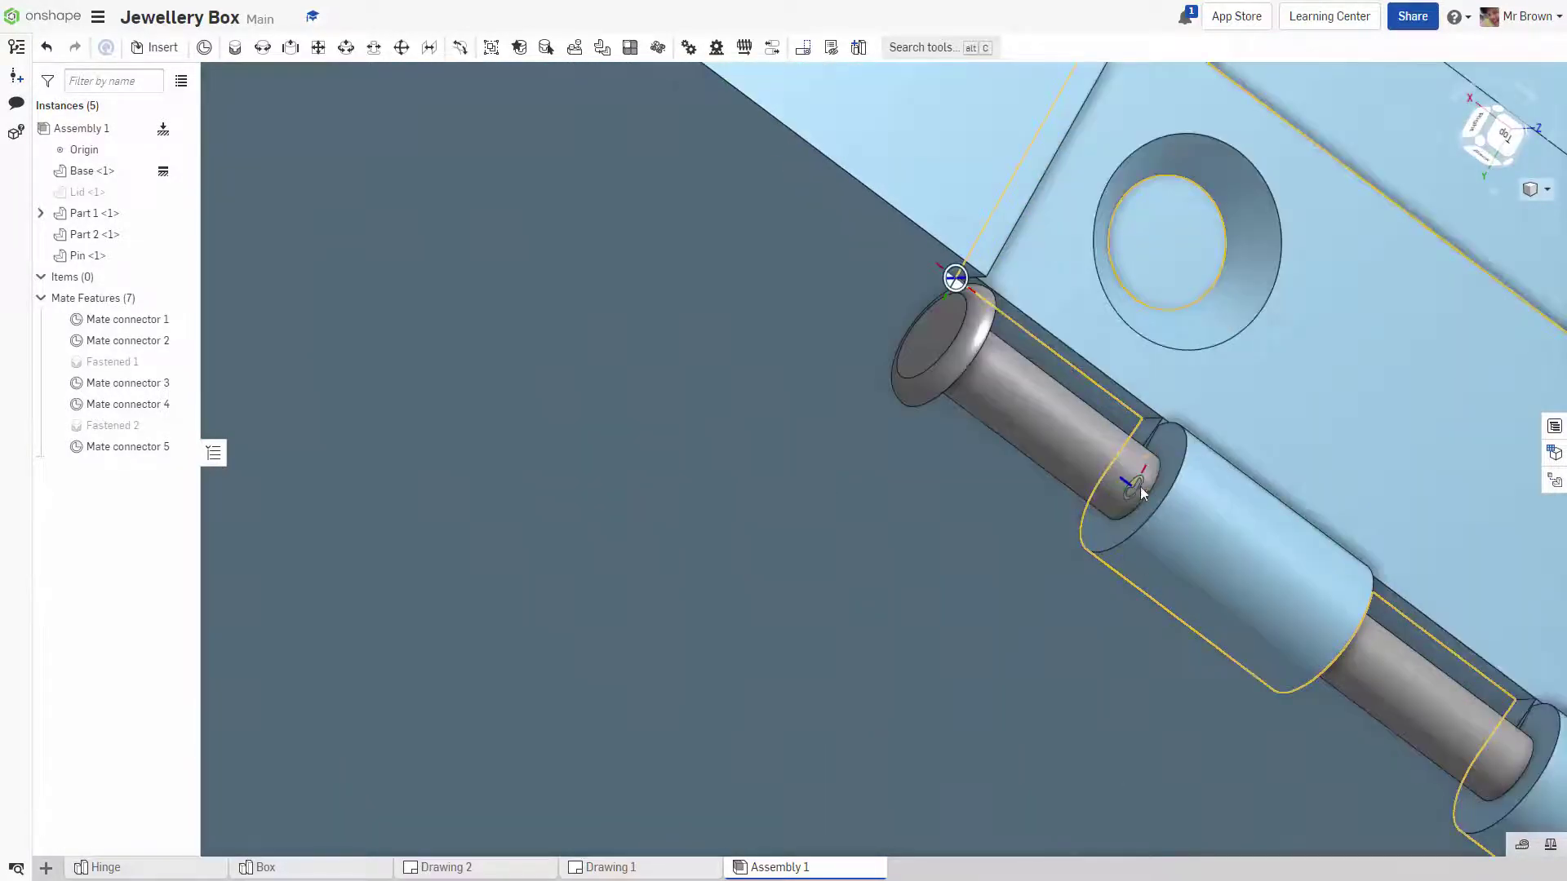
scroll(1141, 492, down, 5)
scroll(750, 641, up, 2)
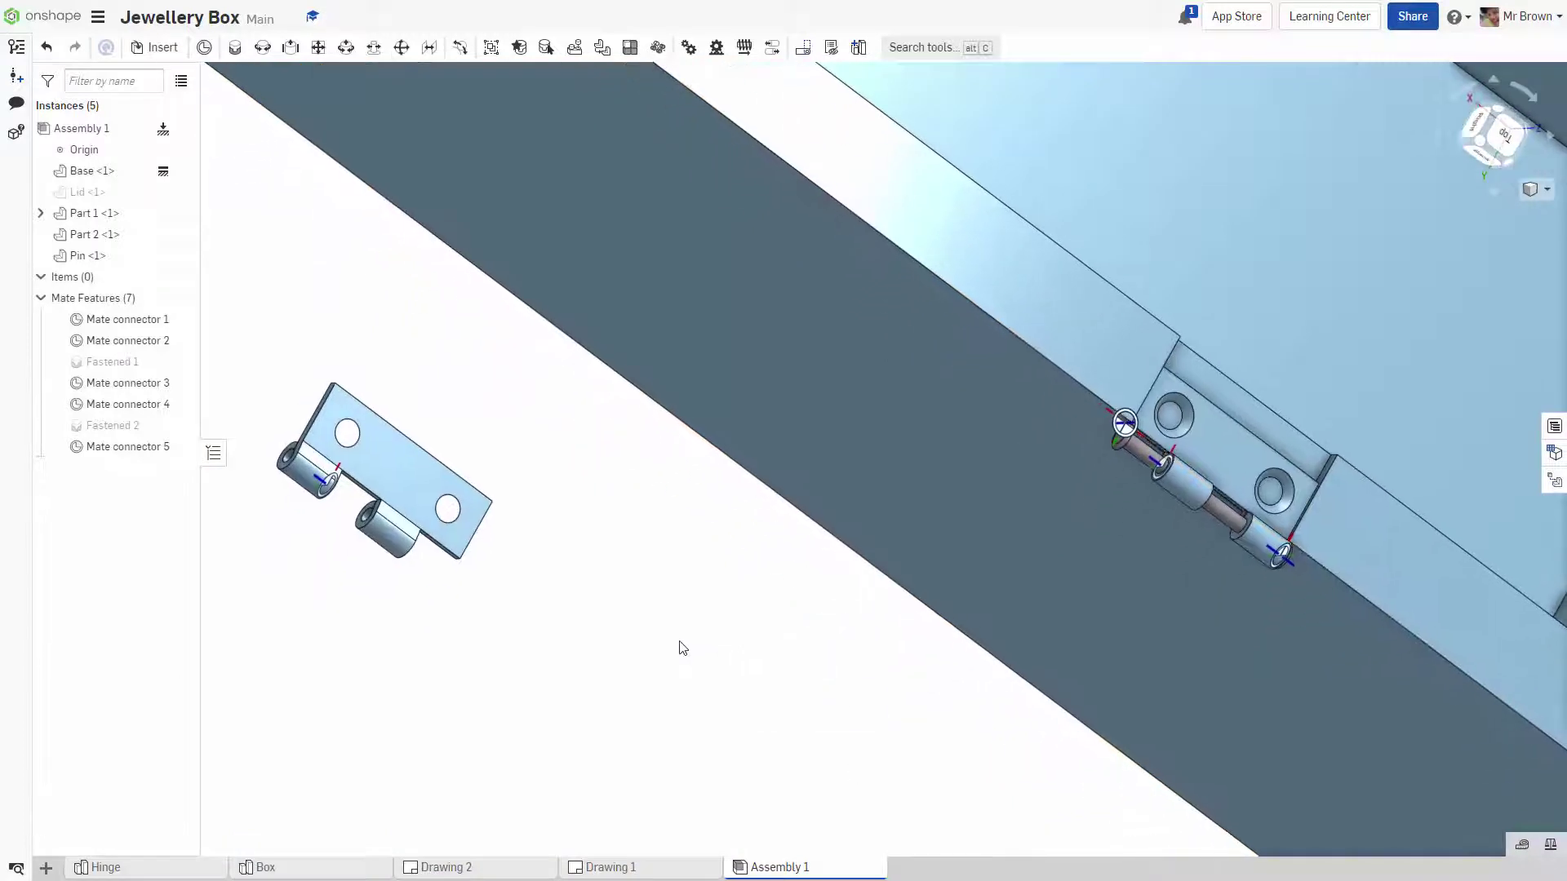
right_drag(672, 644, 626, 600)
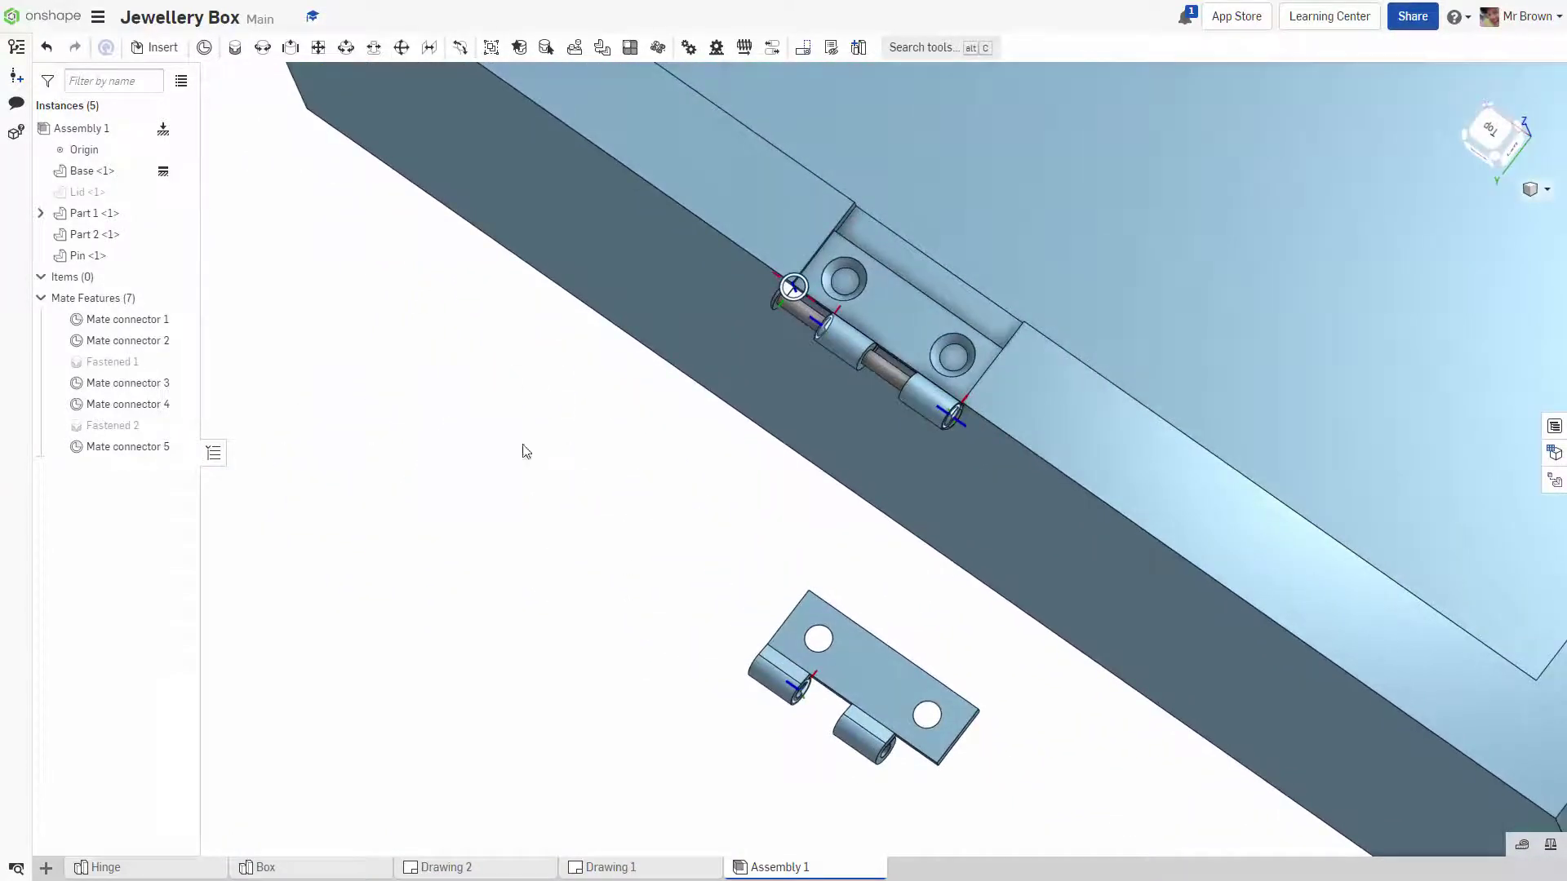
Create a Revolute mate between Part 2's barrel connector and Mate connector 1 on Part 1's barrel end beside the pin.
click(261, 51)
scroll(996, 773, up, 5)
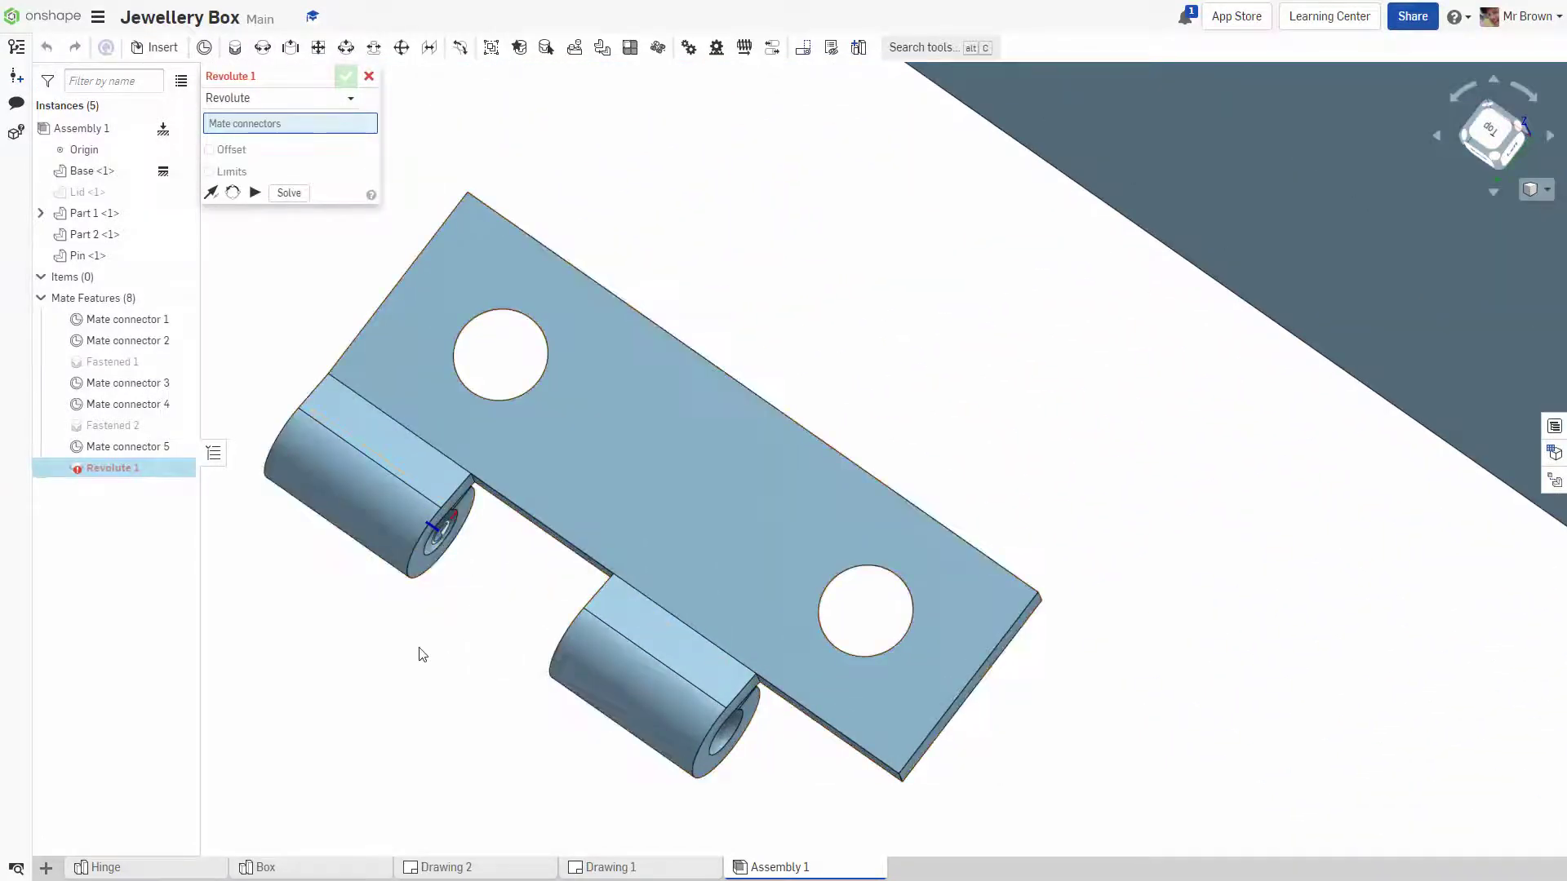
scroll(419, 654, up, 4)
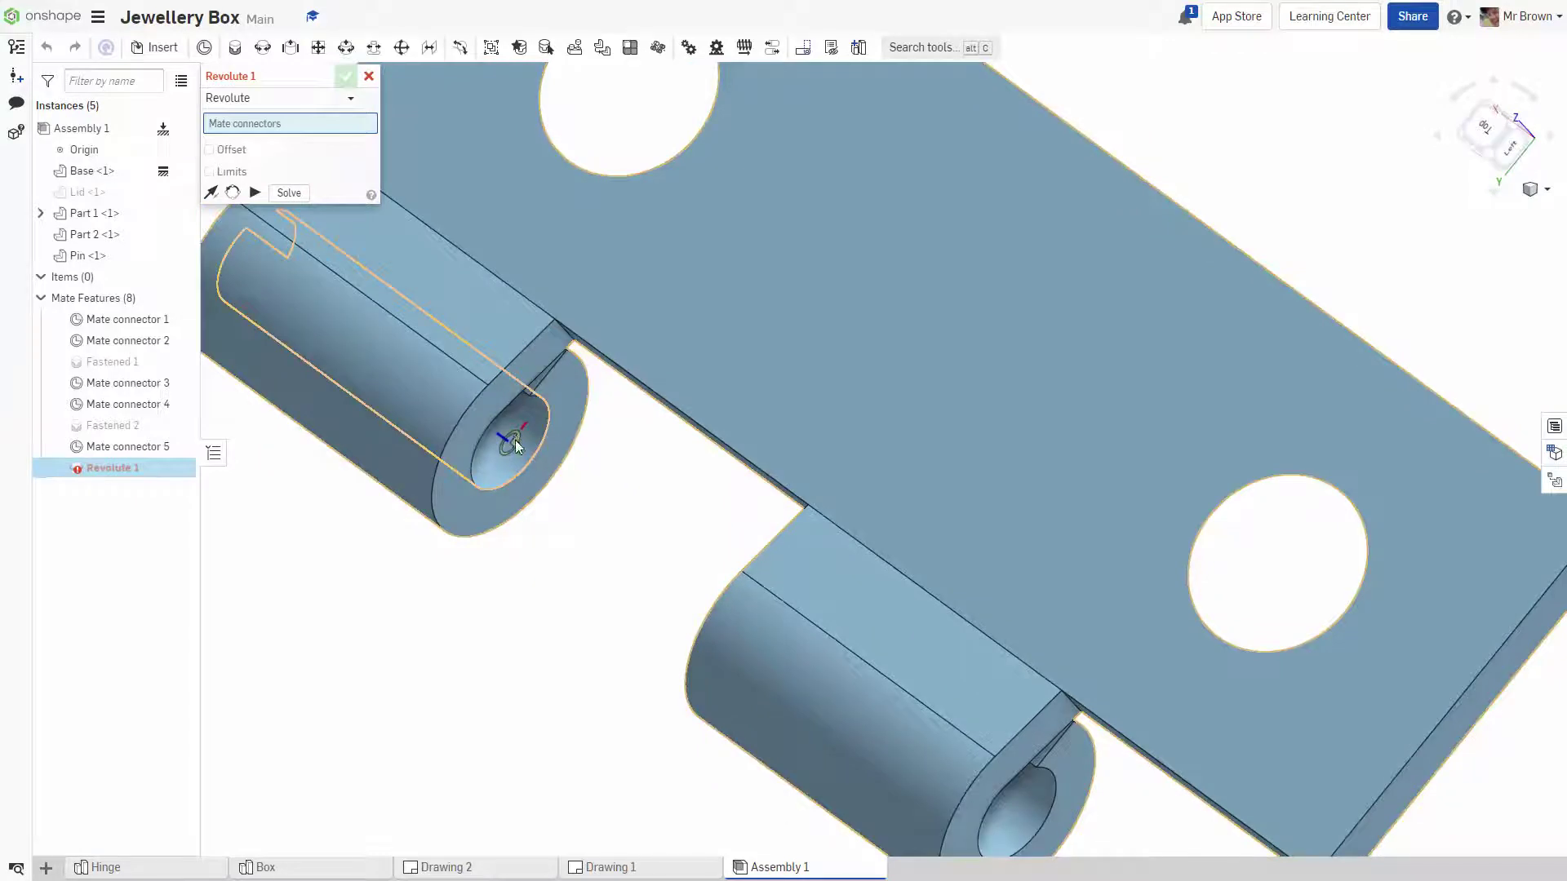
click(514, 439)
scroll(588, 639, down, 10)
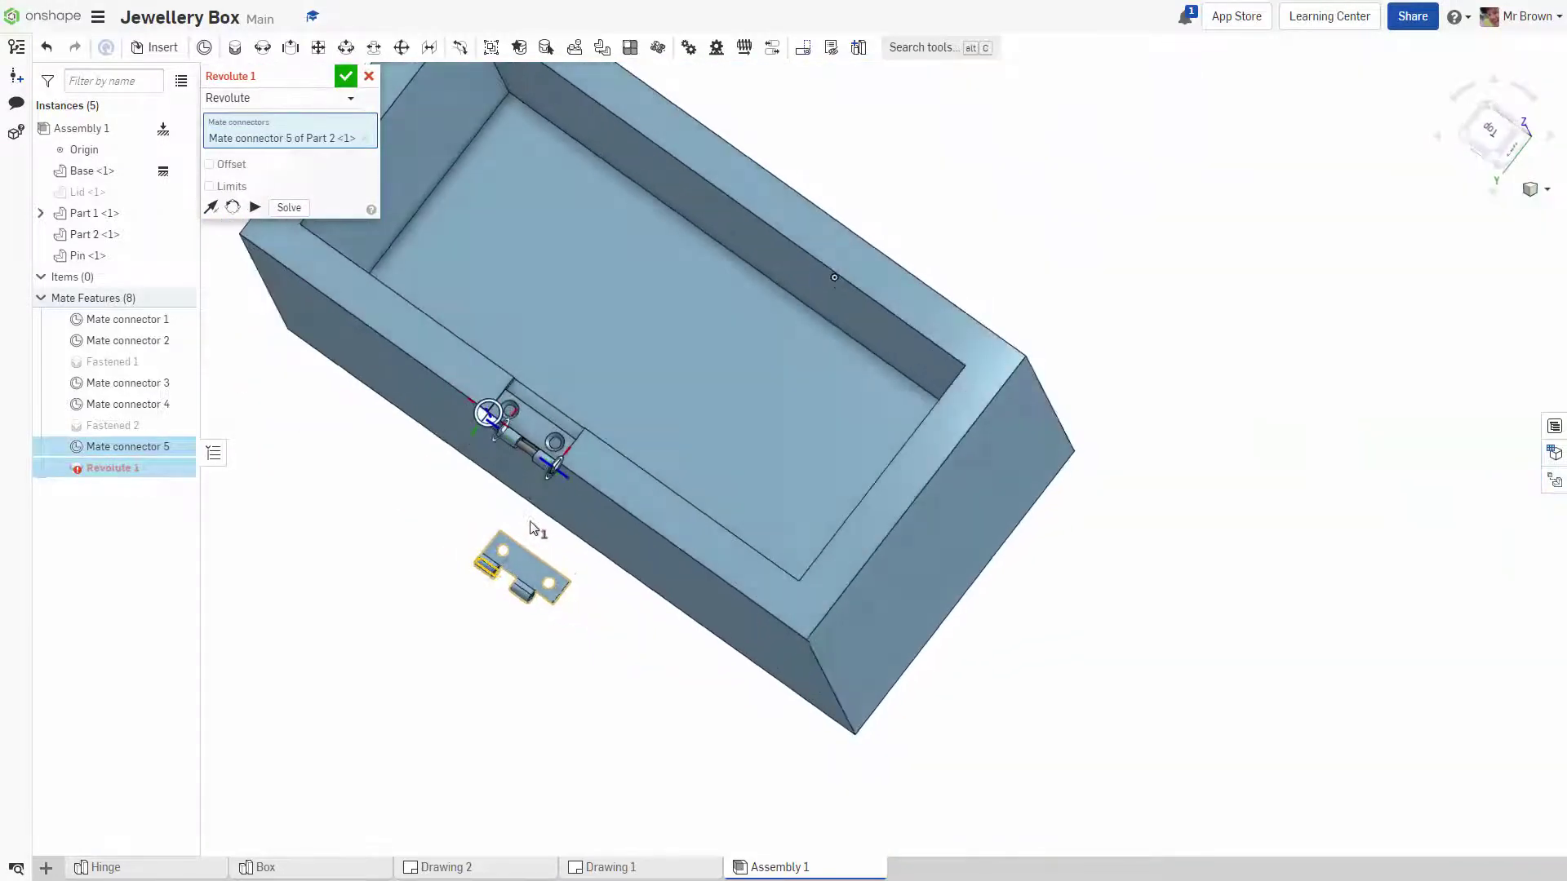
right_drag(533, 528, 625, 549)
scroll(777, 536, up, 8)
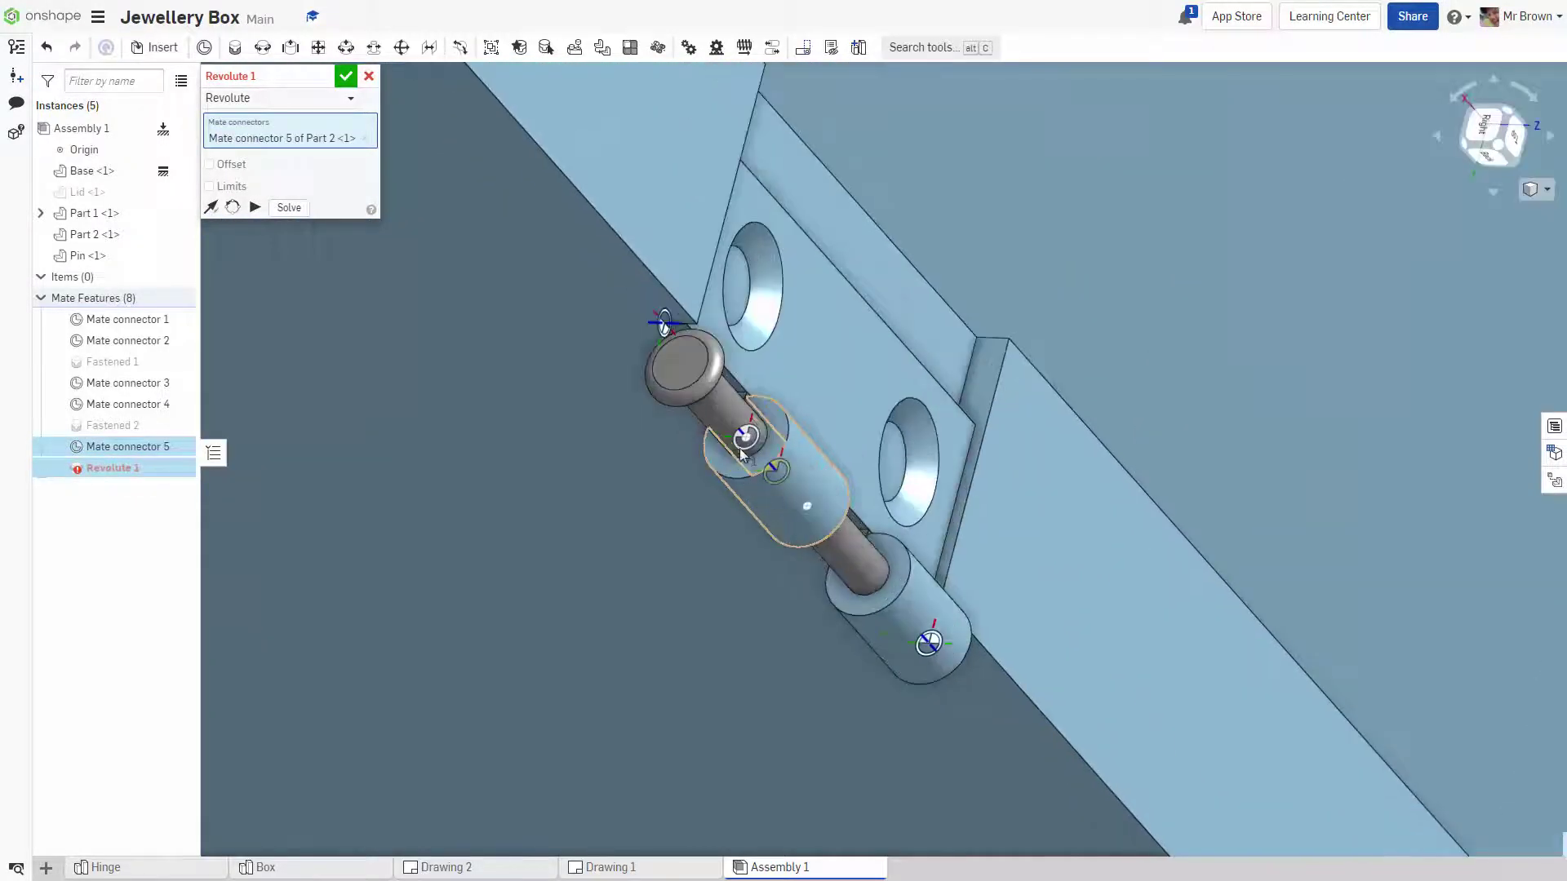
click(746, 441)
Inspect the joined hinge leaves and animate the revolute mate's degree of freedom.
right_drag(761, 550, 694, 698)
scroll(549, 573, down, 3)
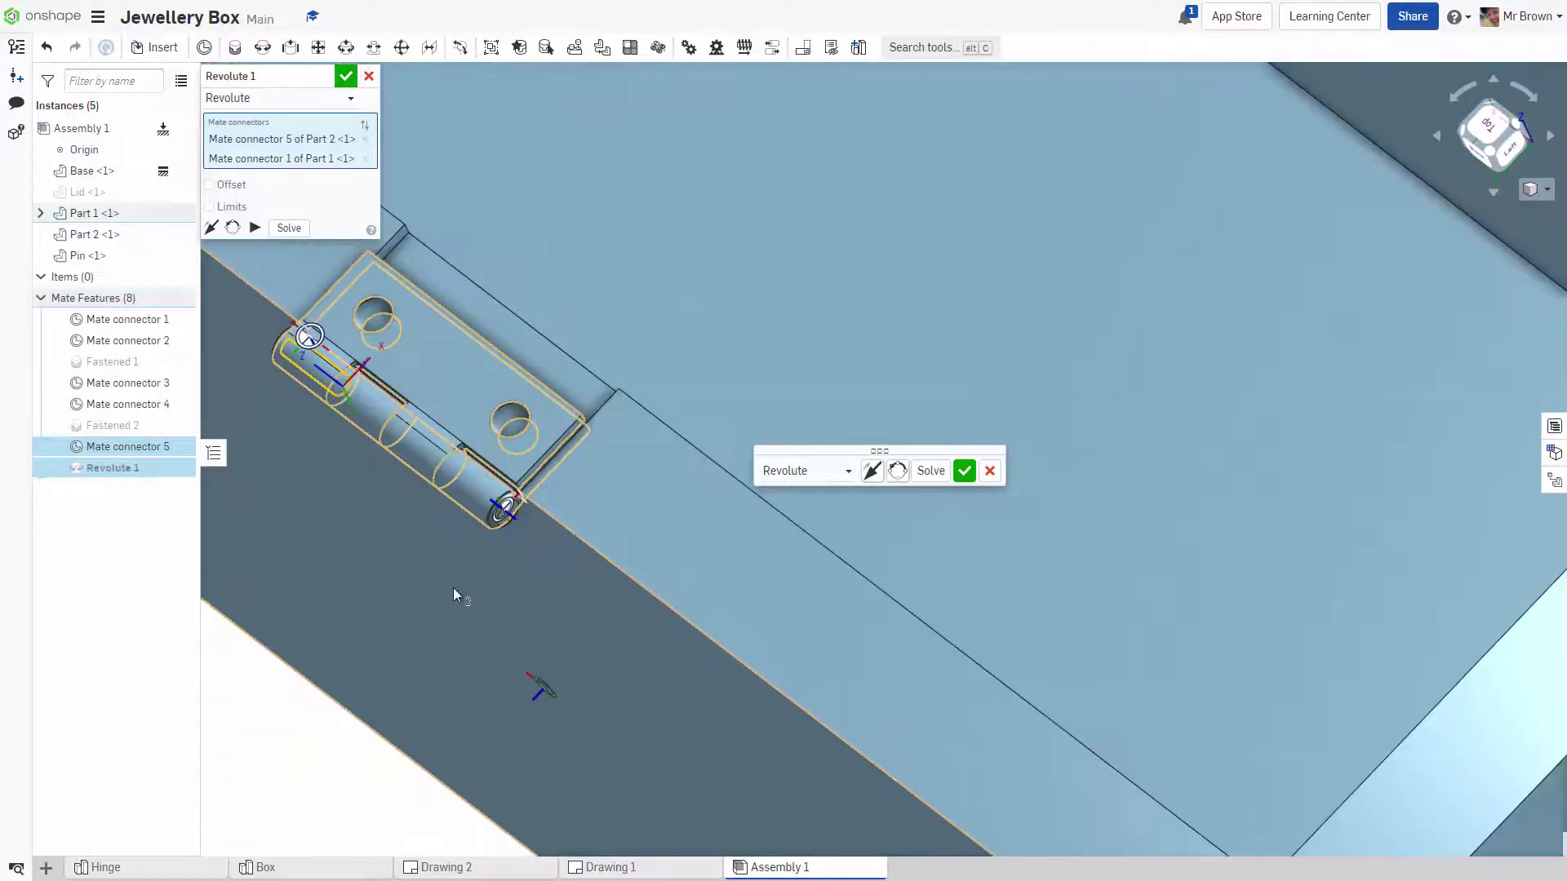
right_drag(453, 588, 492, 614)
middle_drag(449, 536, 779, 867)
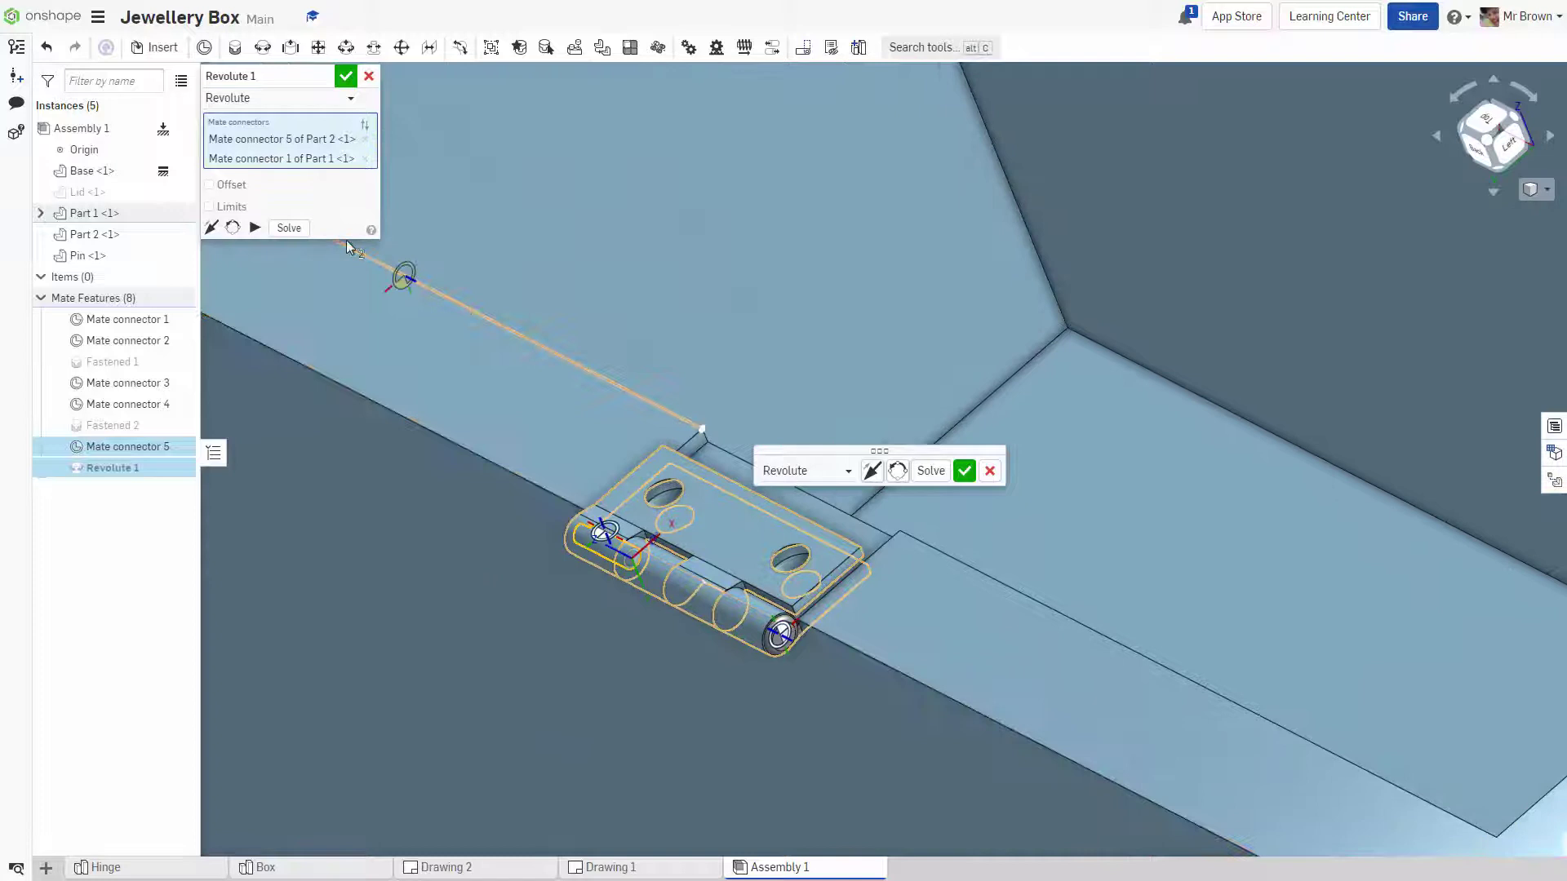
click(254, 228)
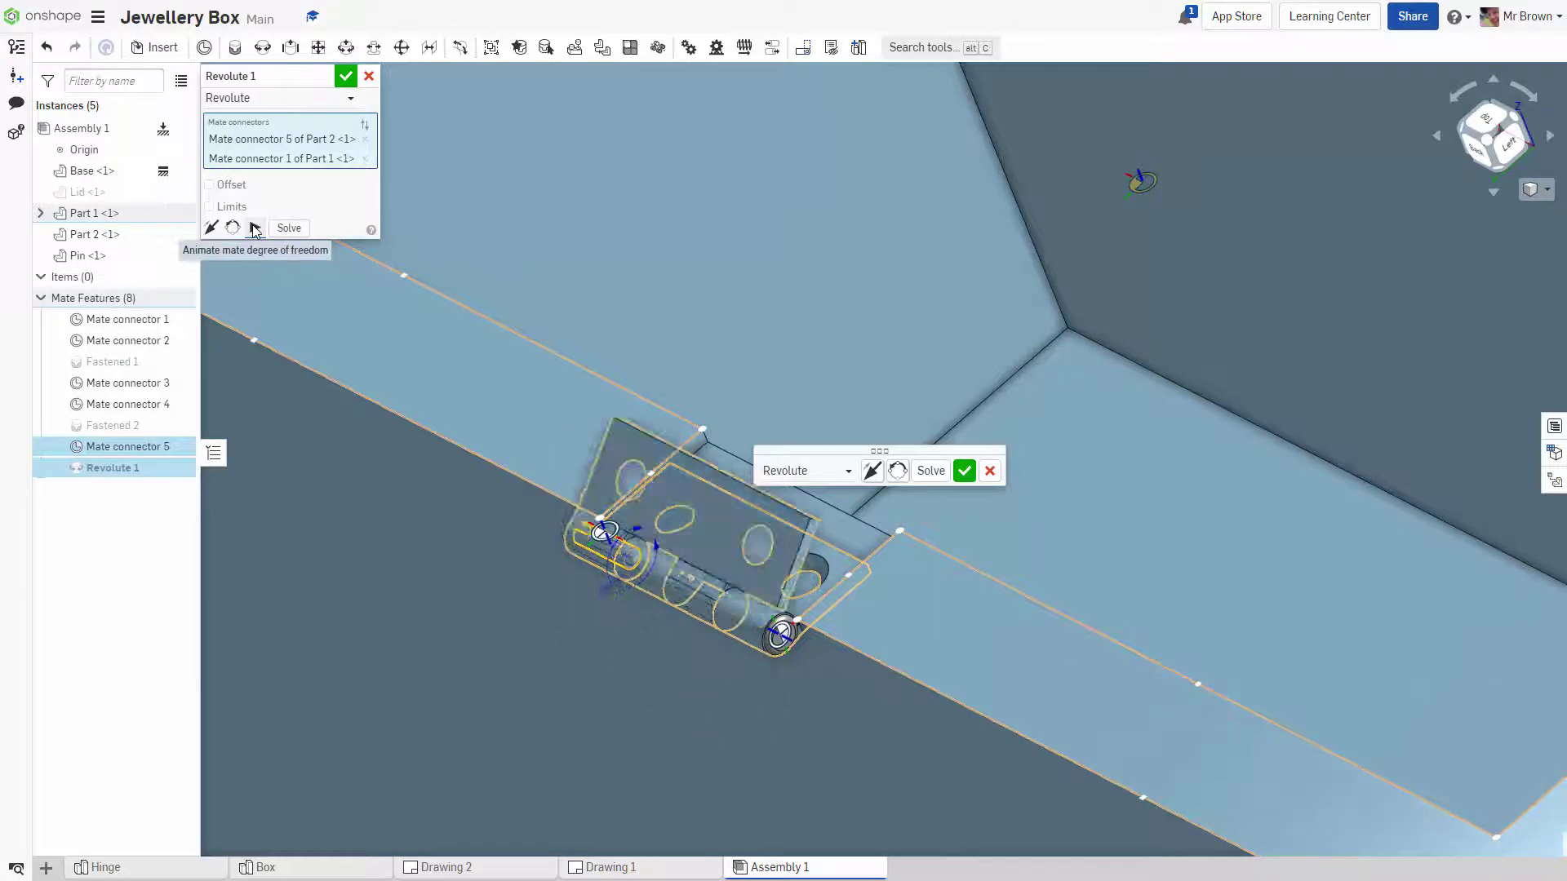
Enable limits on the revolute mate with a maximum angle of 180 deg and animate the hinge motion.
click(209, 208)
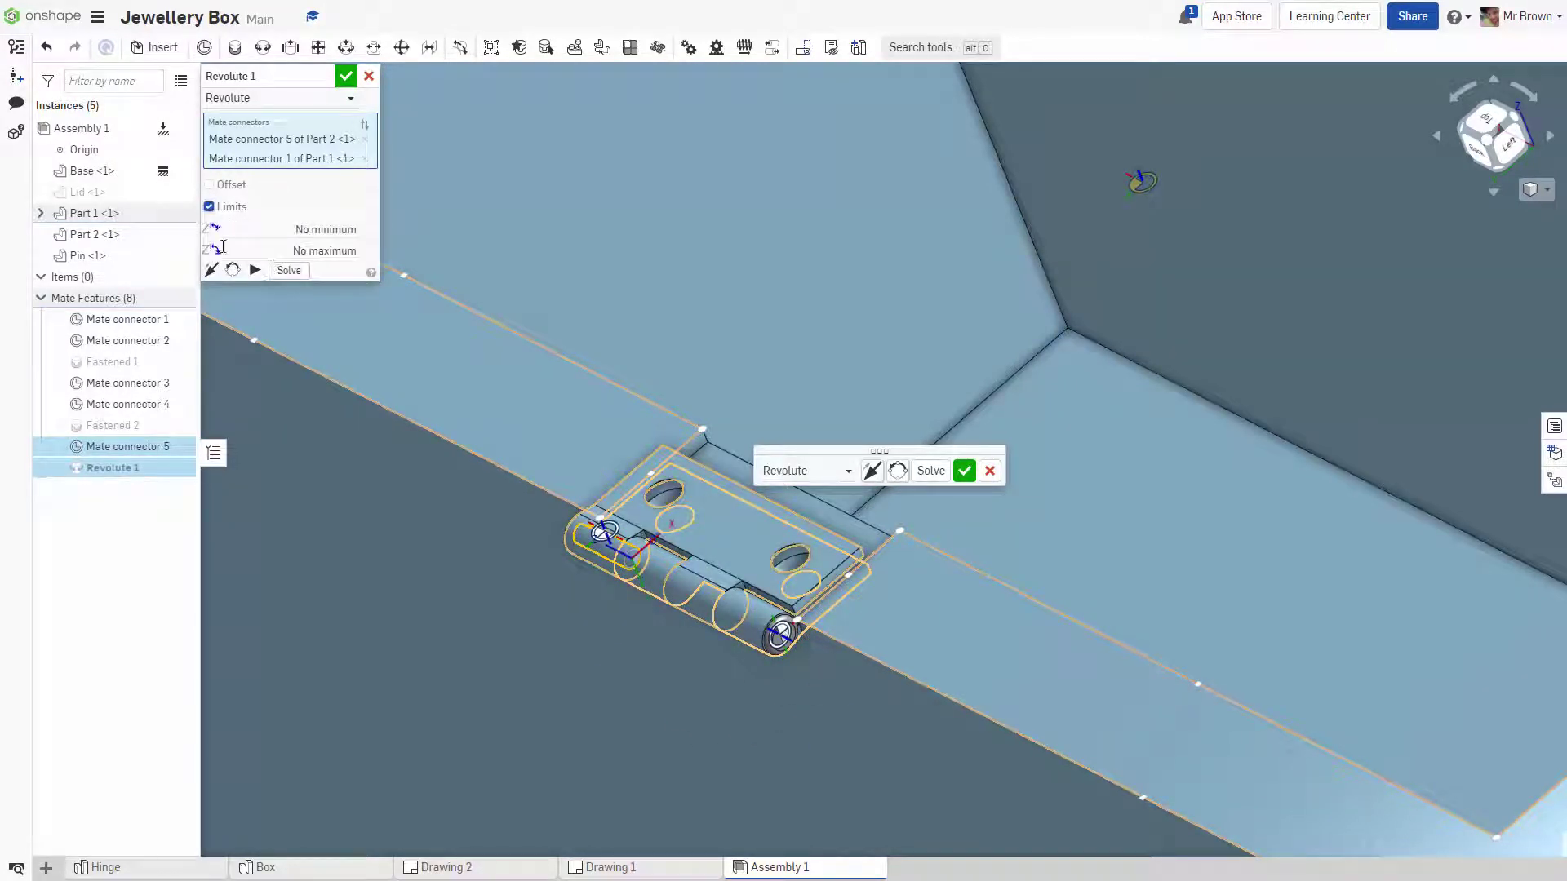
click(254, 271)
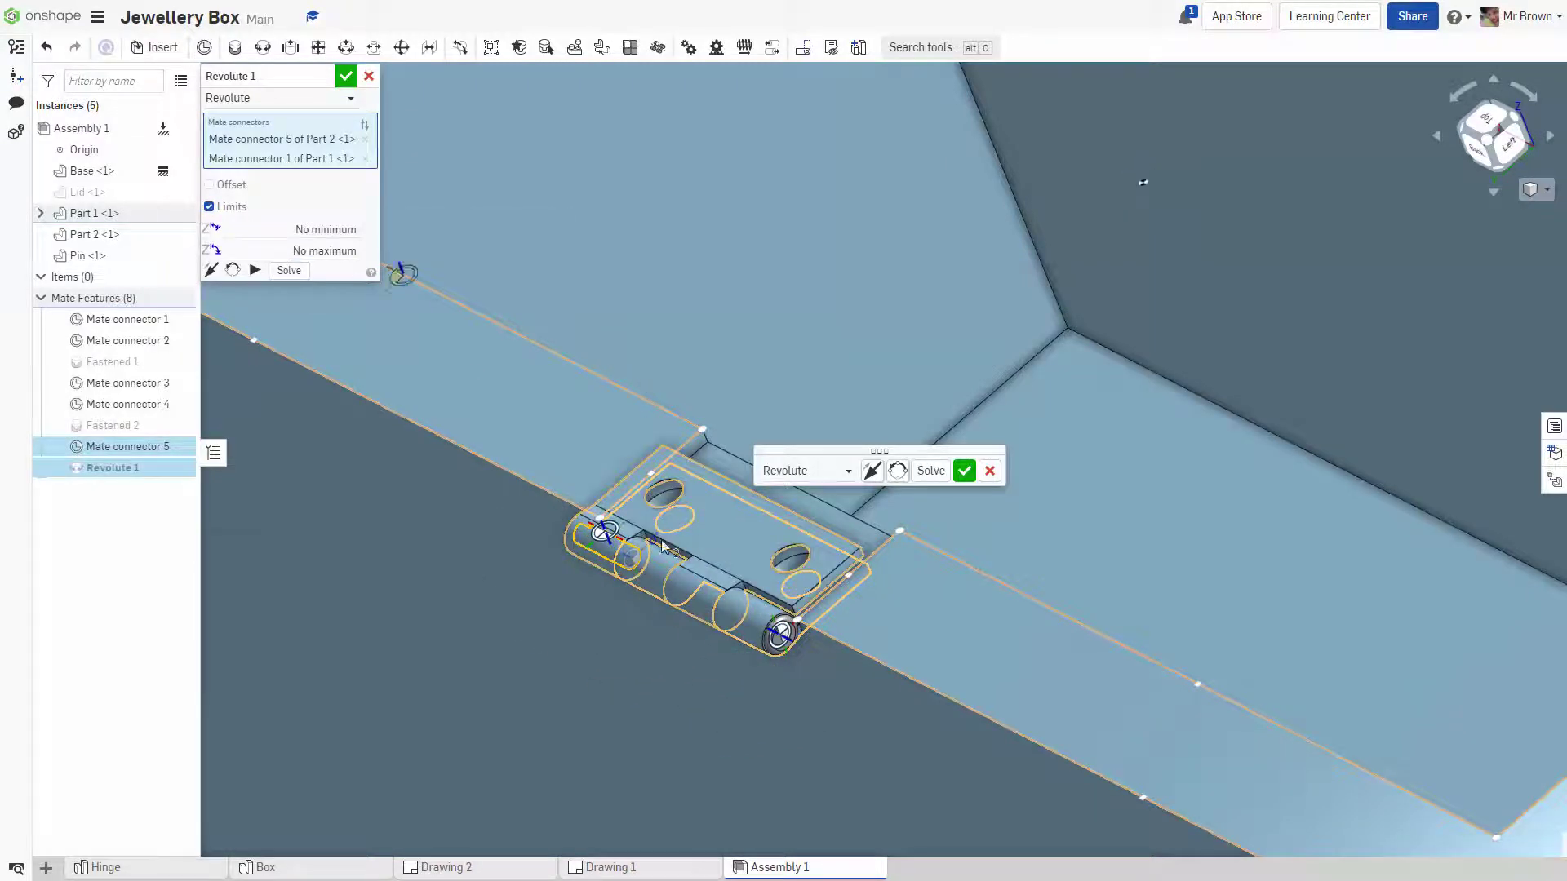
right_drag(669, 624, 677, 704)
click(328, 228)
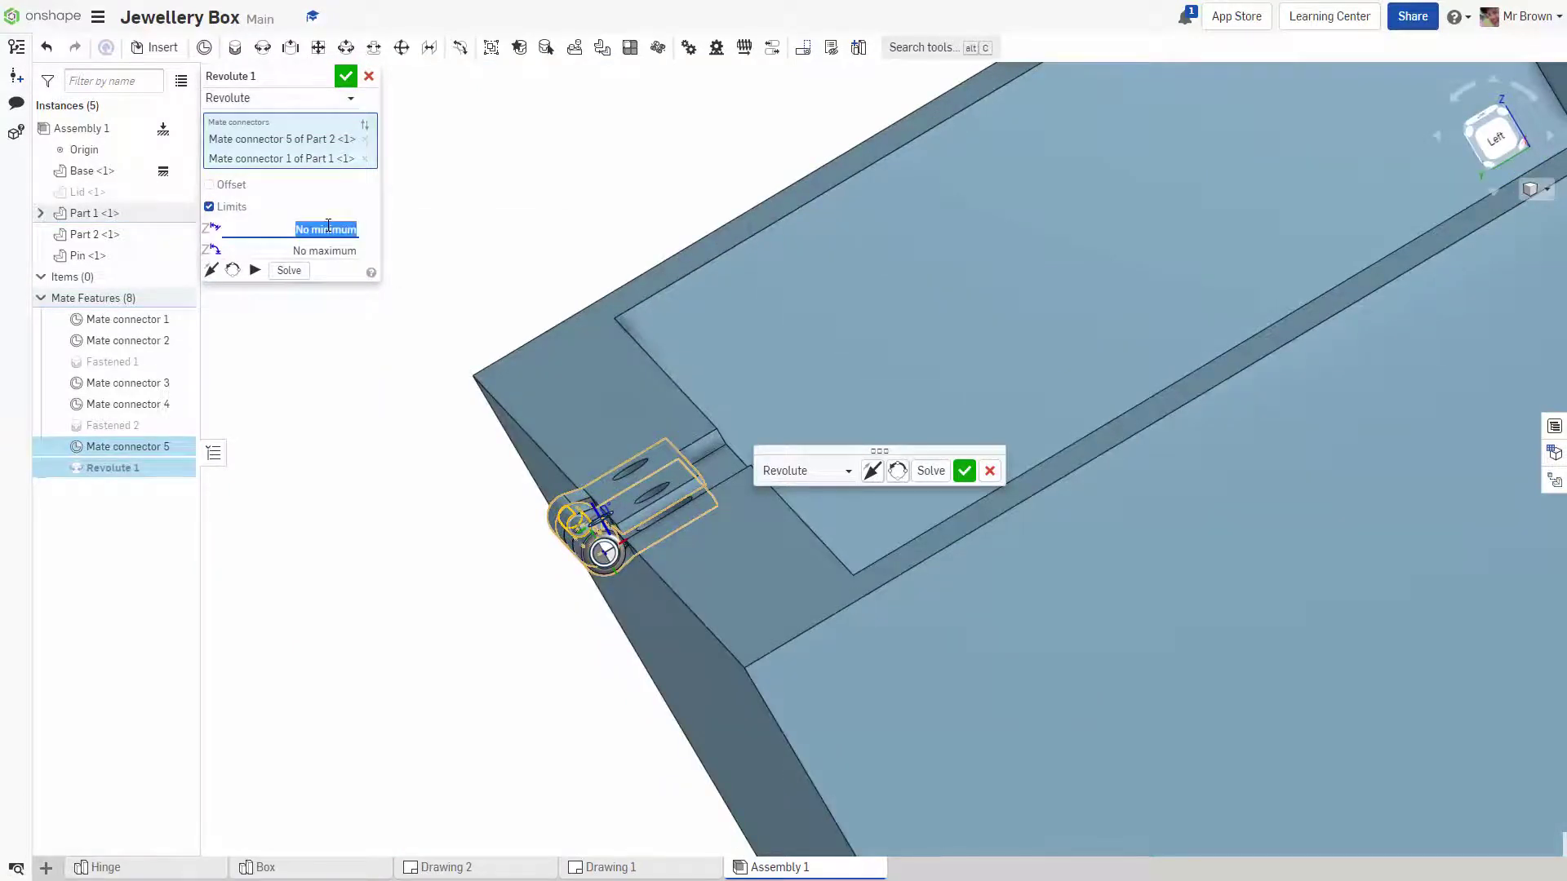
click(337, 250)
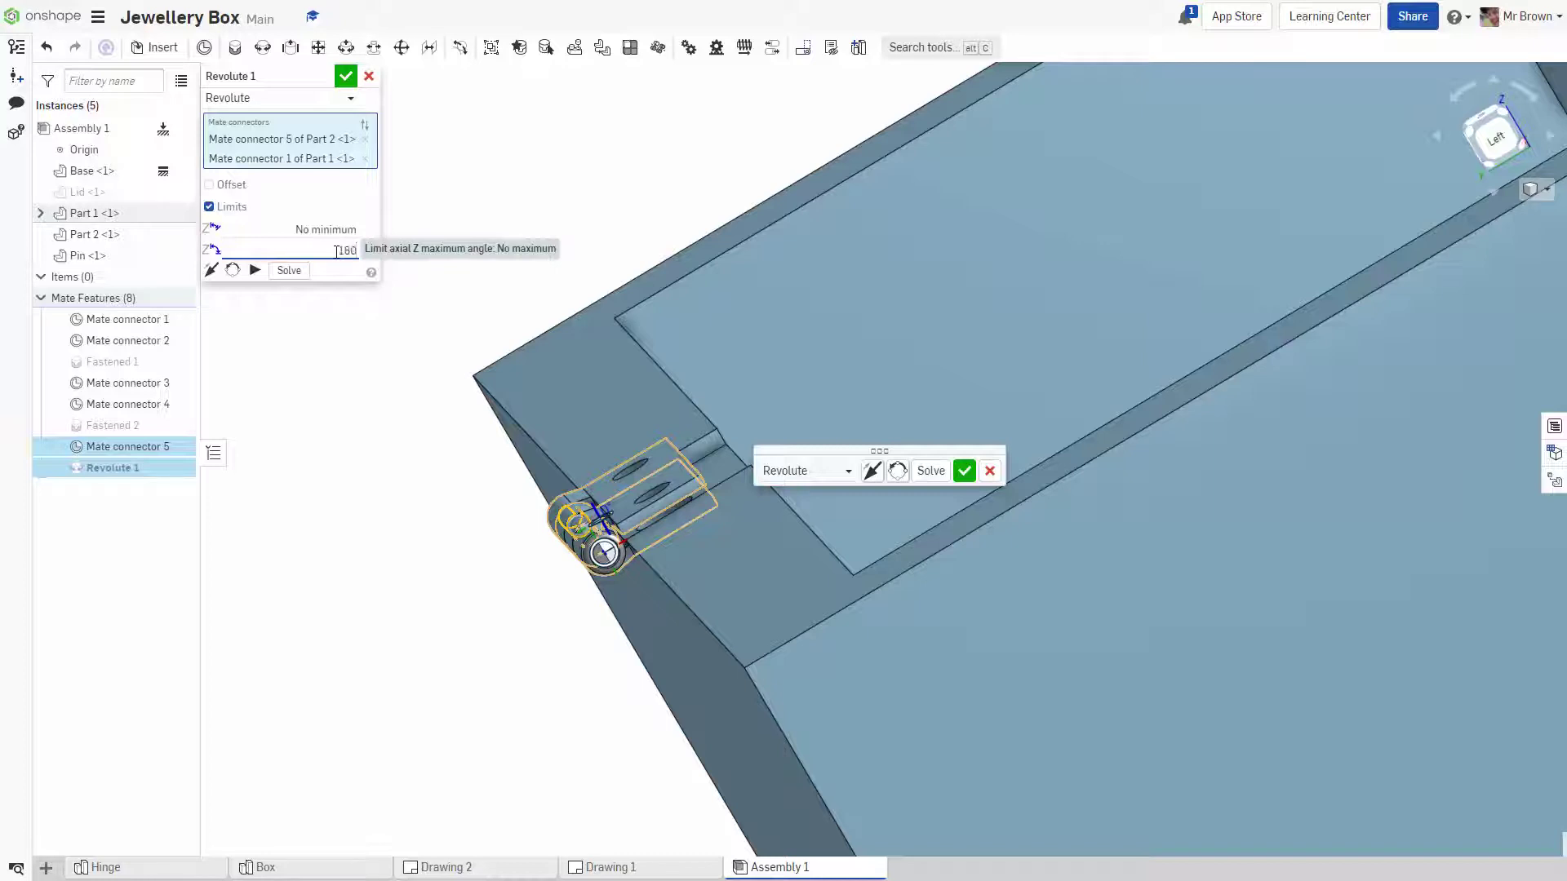
click(255, 271)
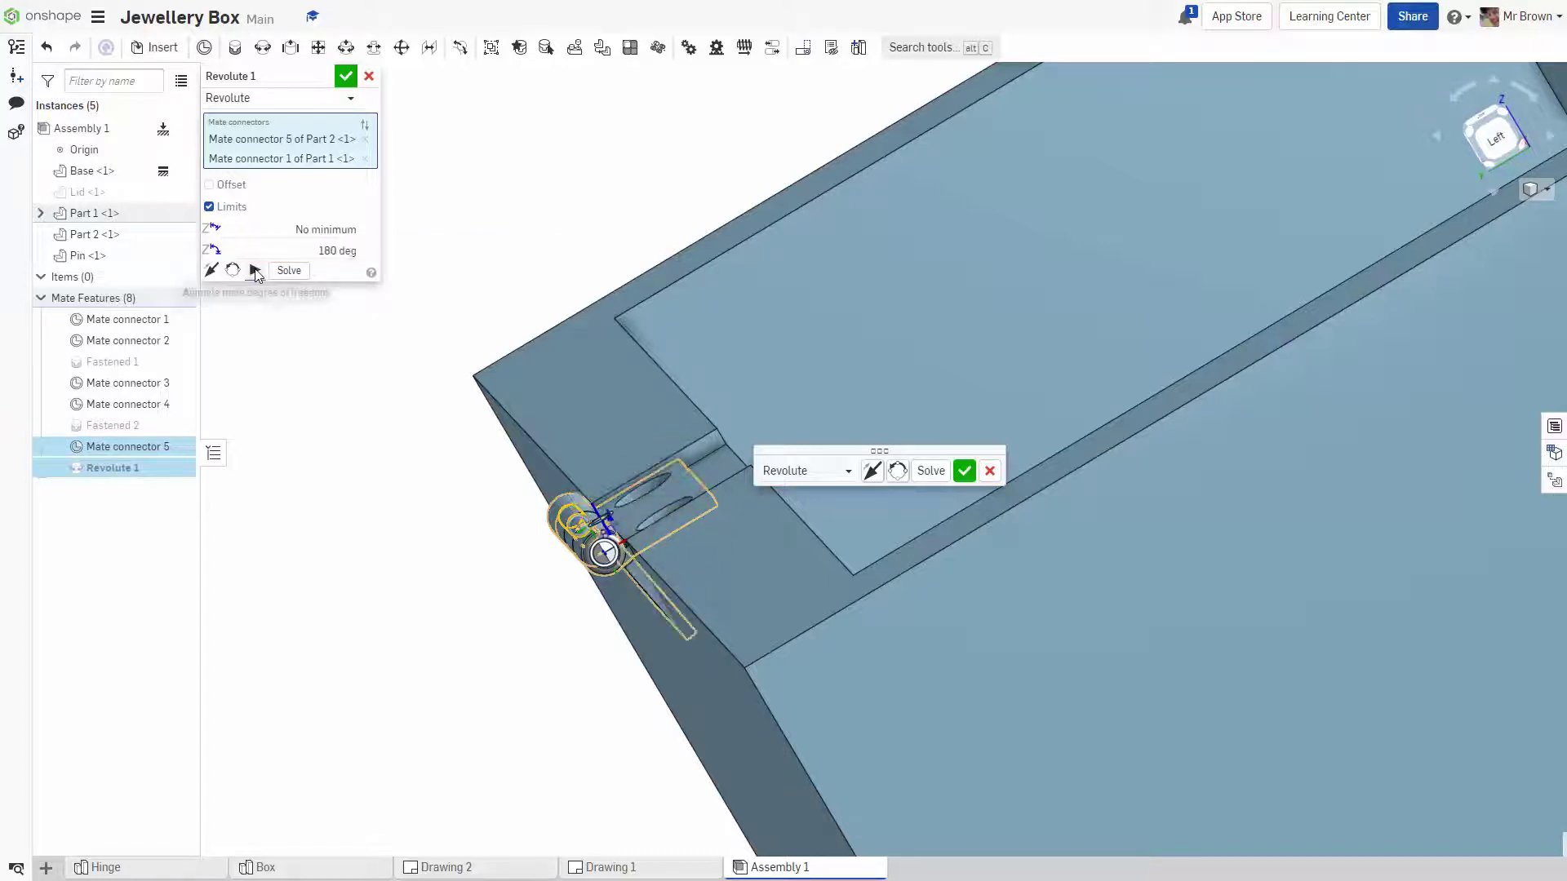
click(256, 270)
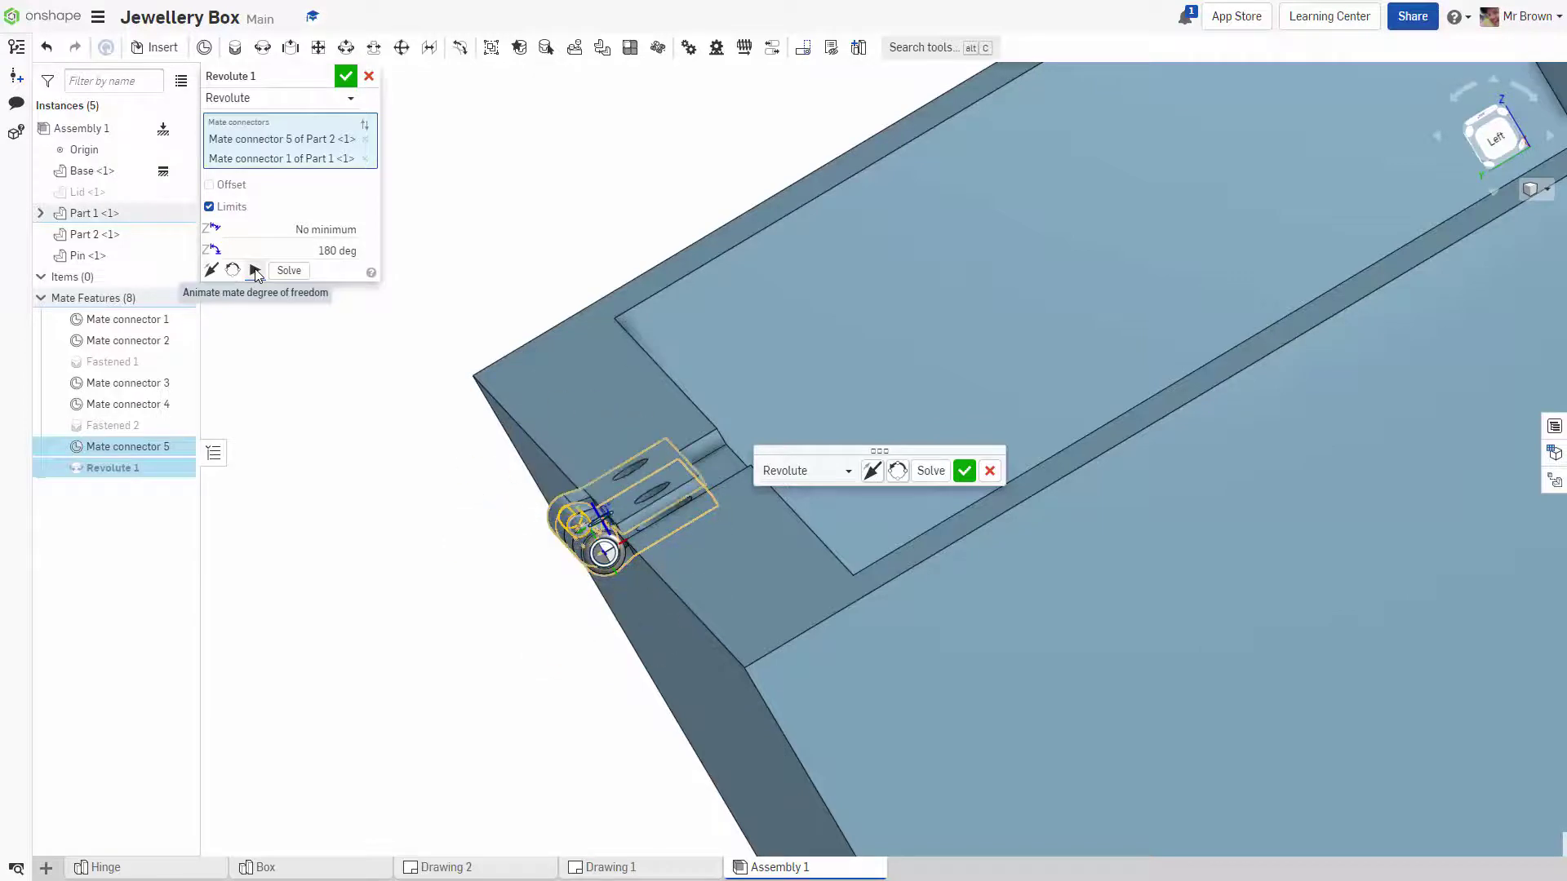
Try flipping the revolute mate's primary axis, restore its direction, and animate the hinge motion again.
click(208, 270)
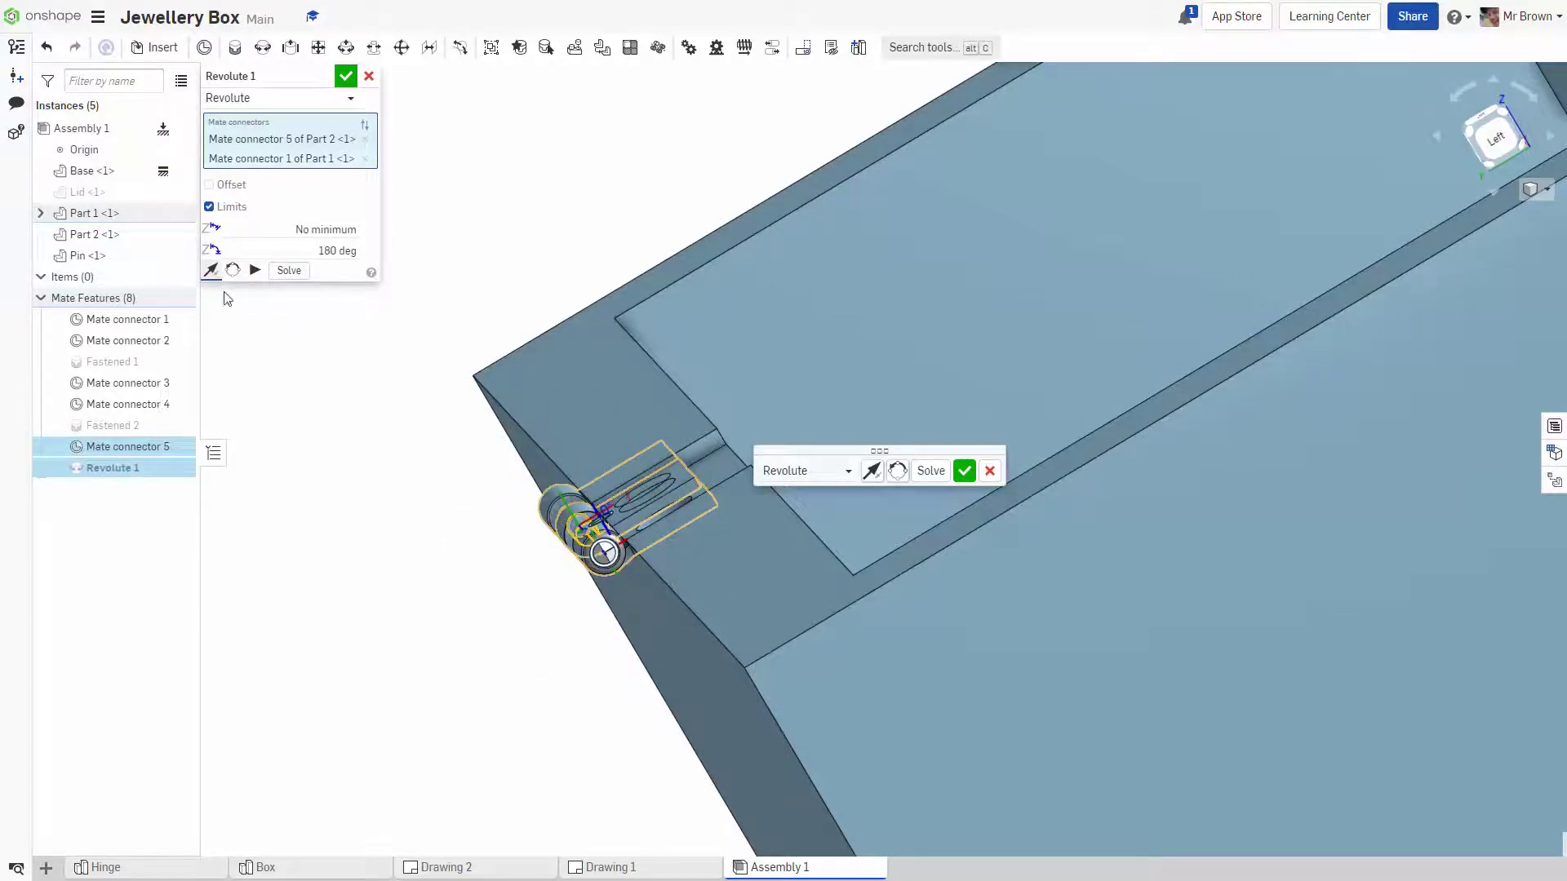
right_drag(359, 604, 442, 672)
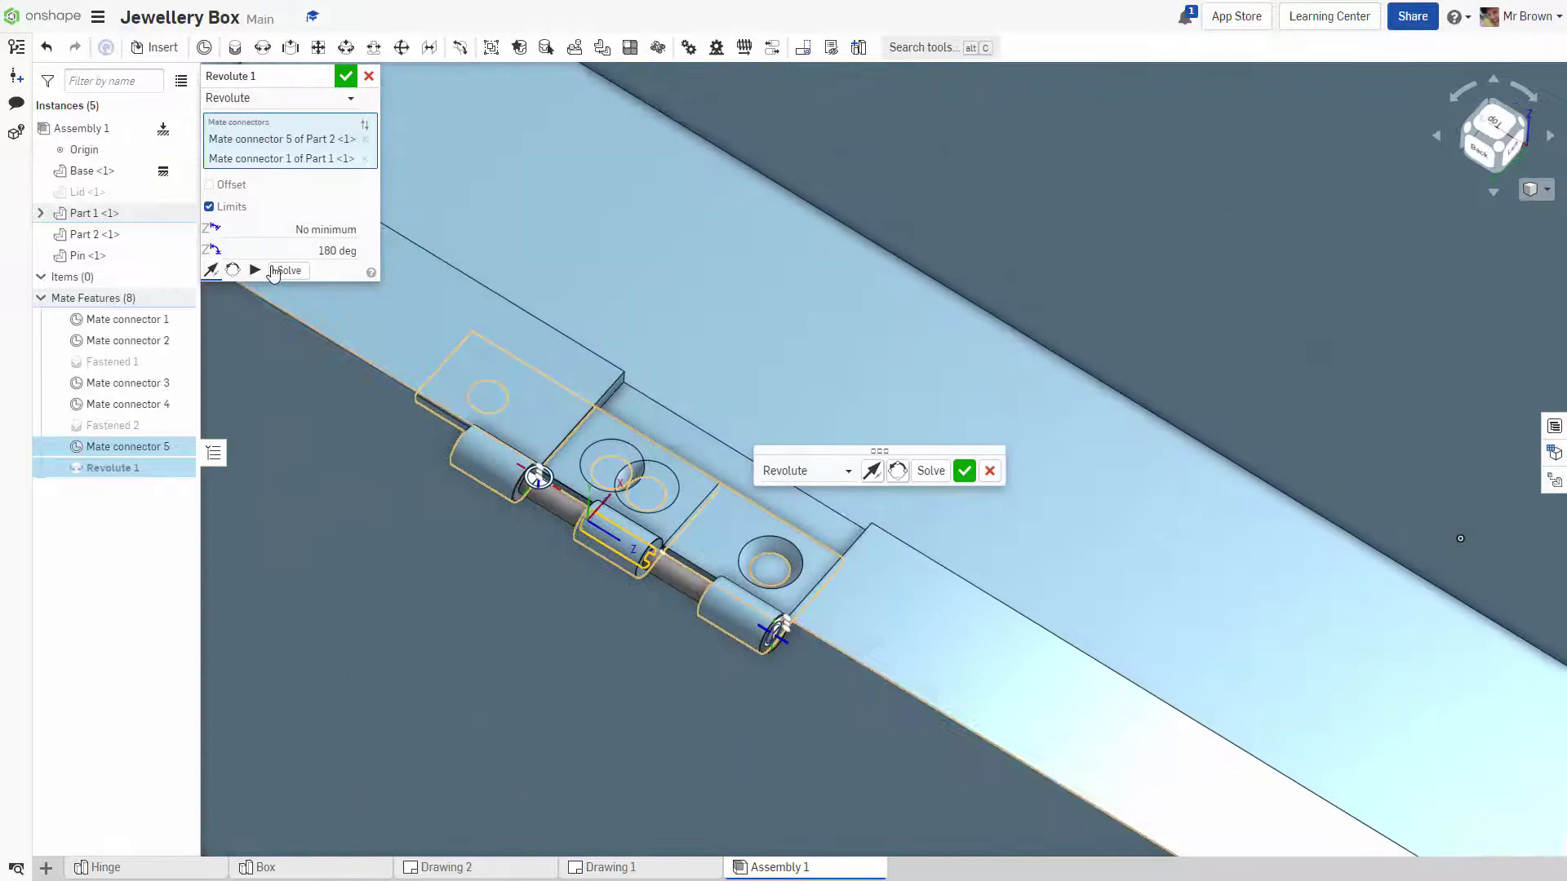
click(212, 272)
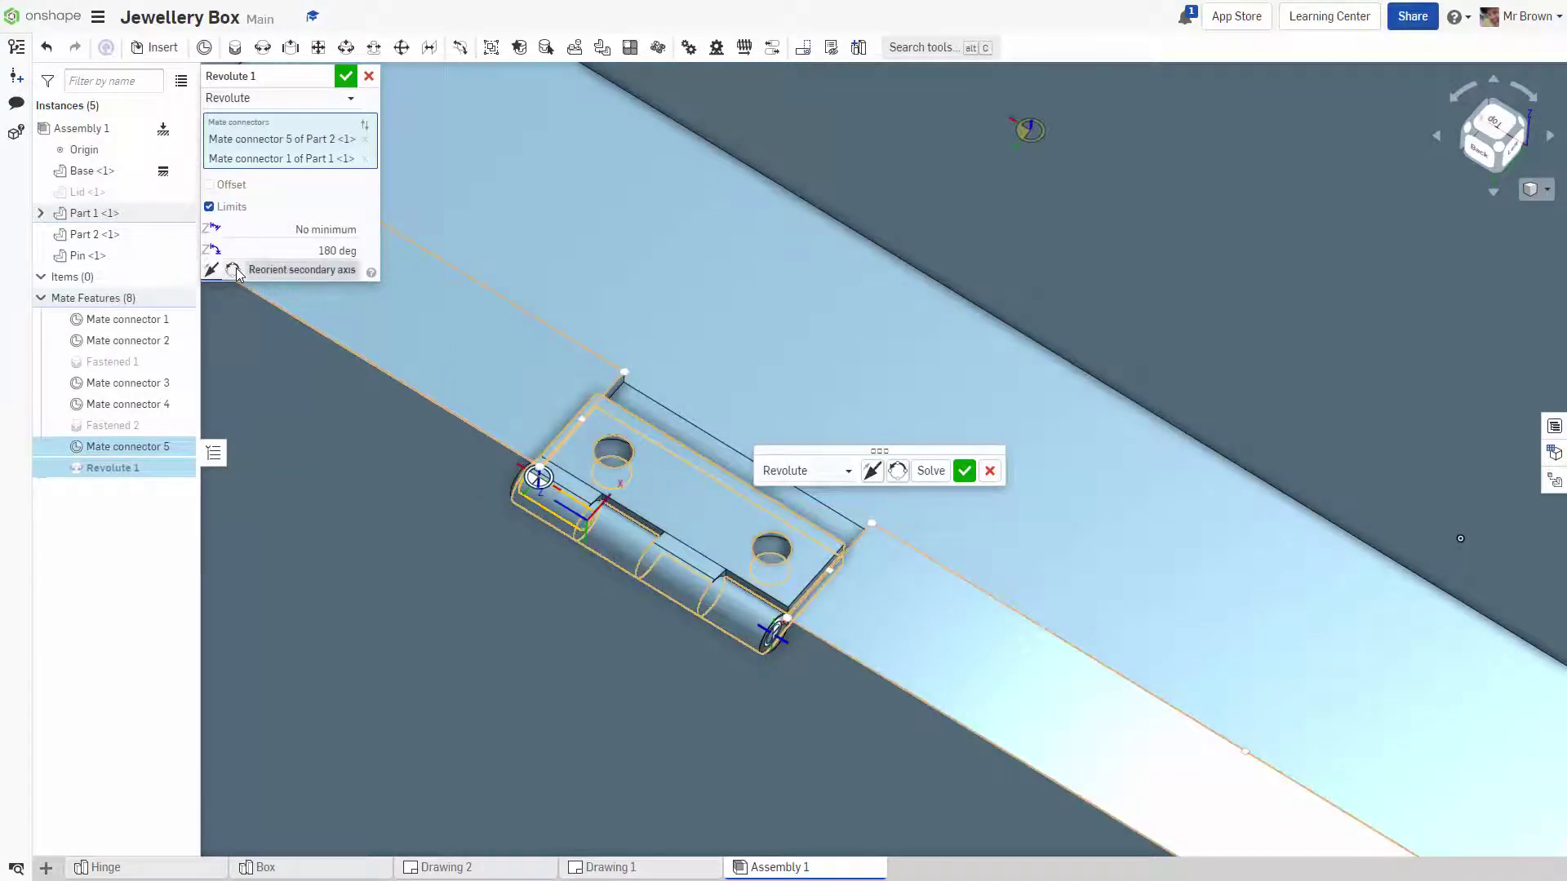
click(235, 271)
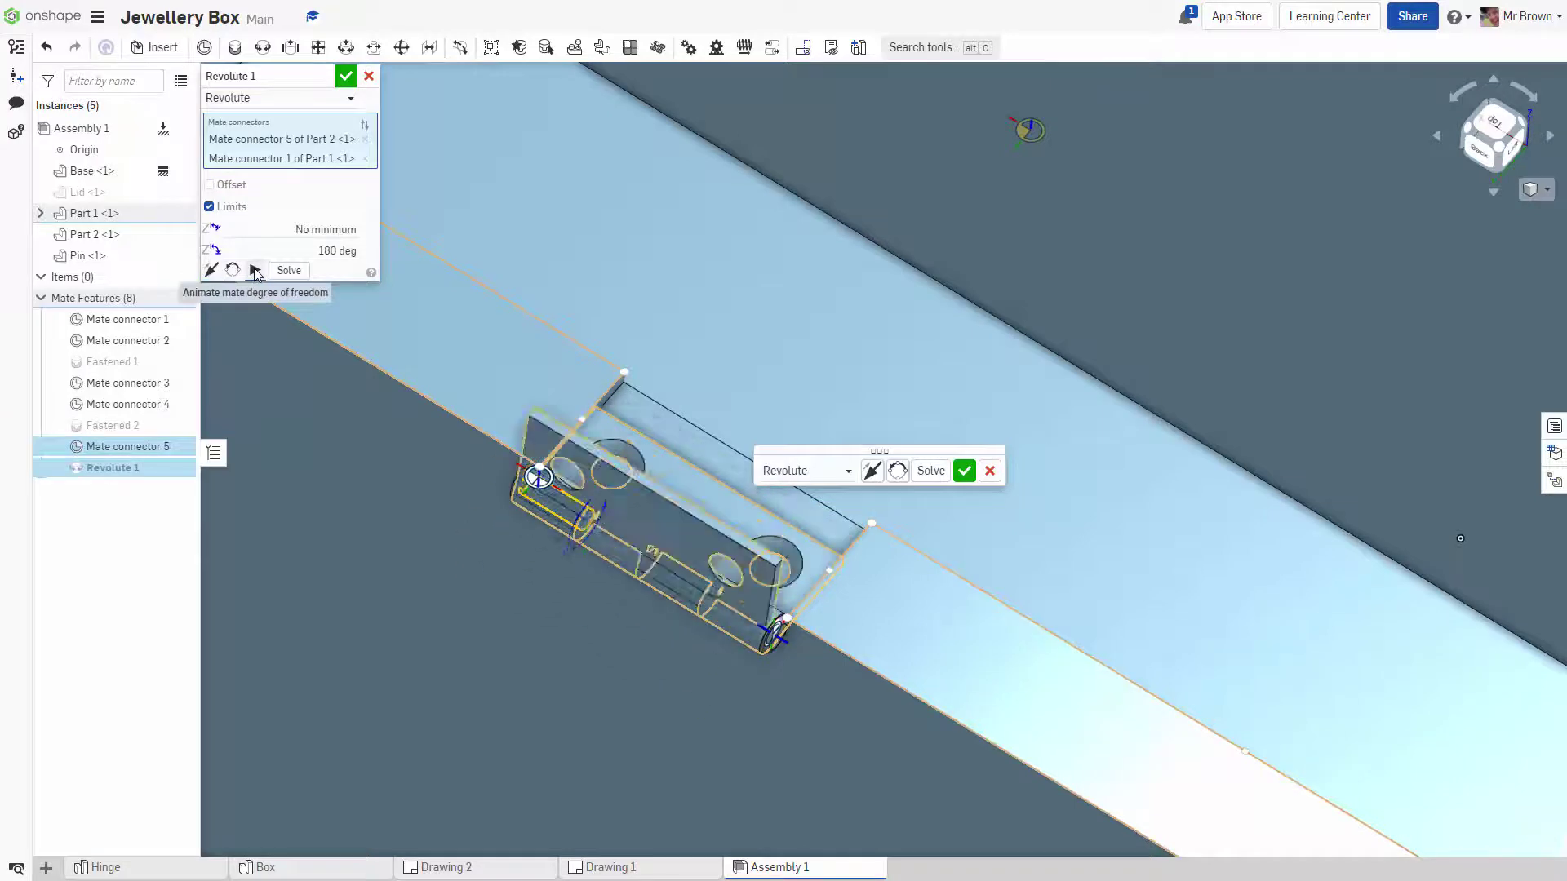
Set the revolute mate's maximum angle to 20 deg and animate the hinge motion.
click(333, 250)
key(Return)
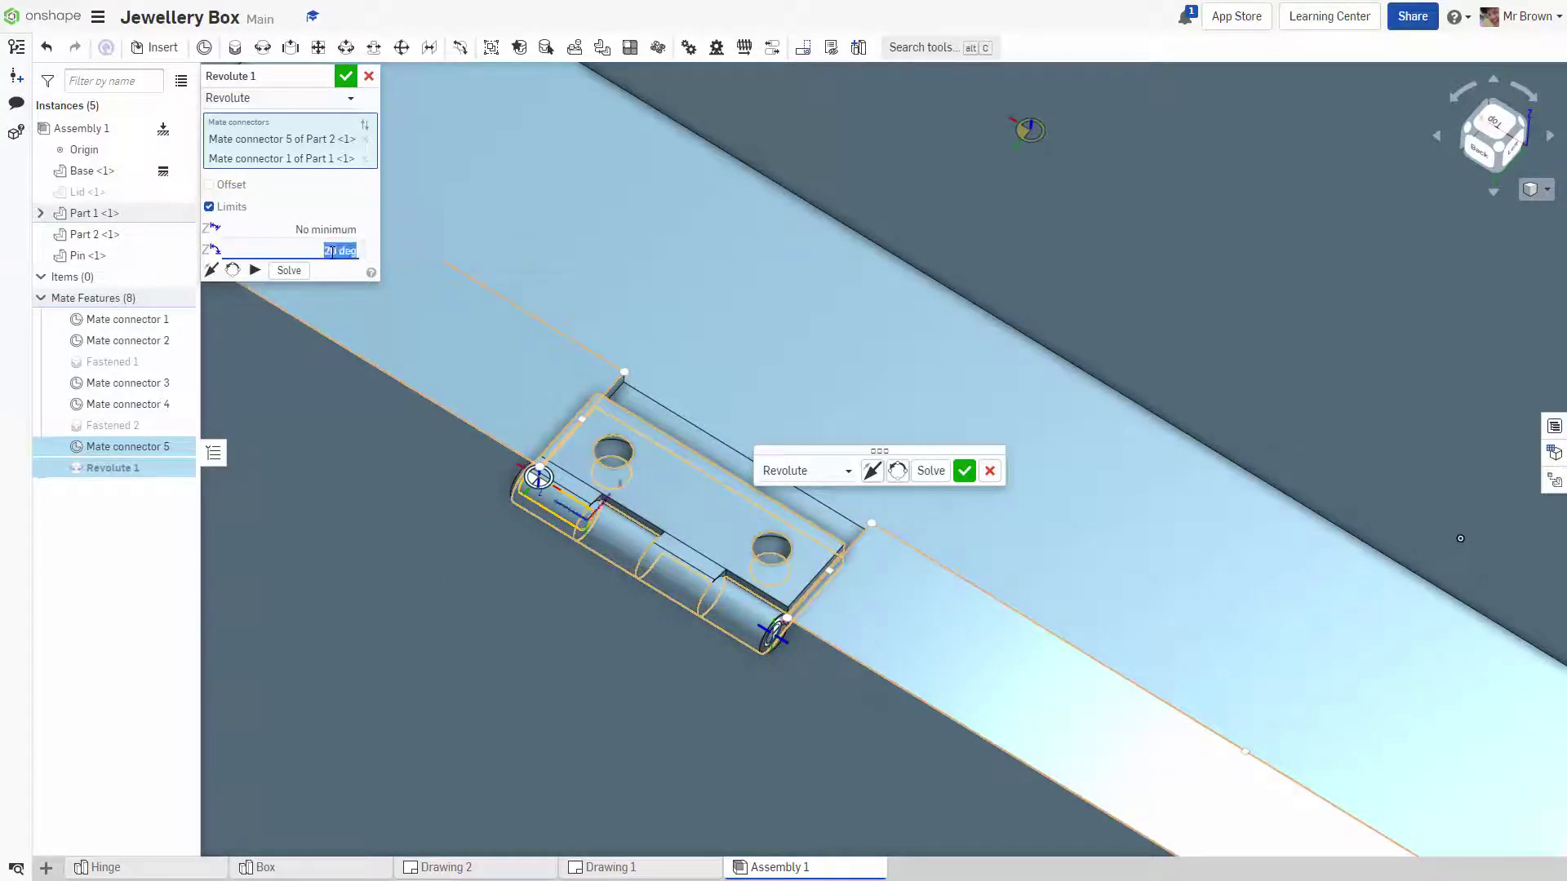
click(256, 271)
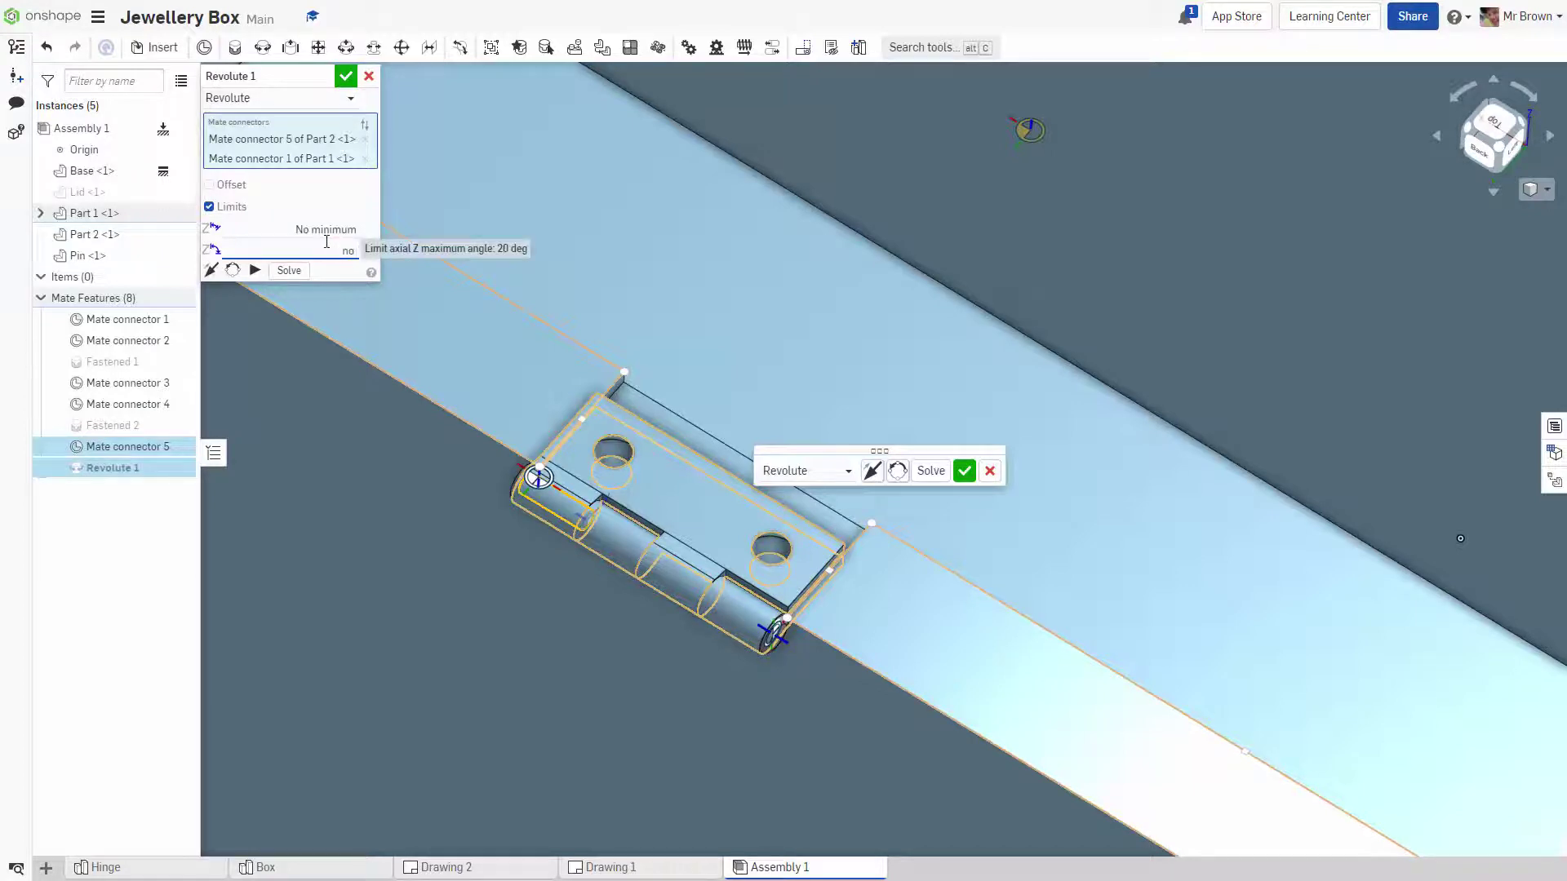
Try to remove the revolute mate's maximum angle limit by entering "no max" and animate the mate.
text(ma)
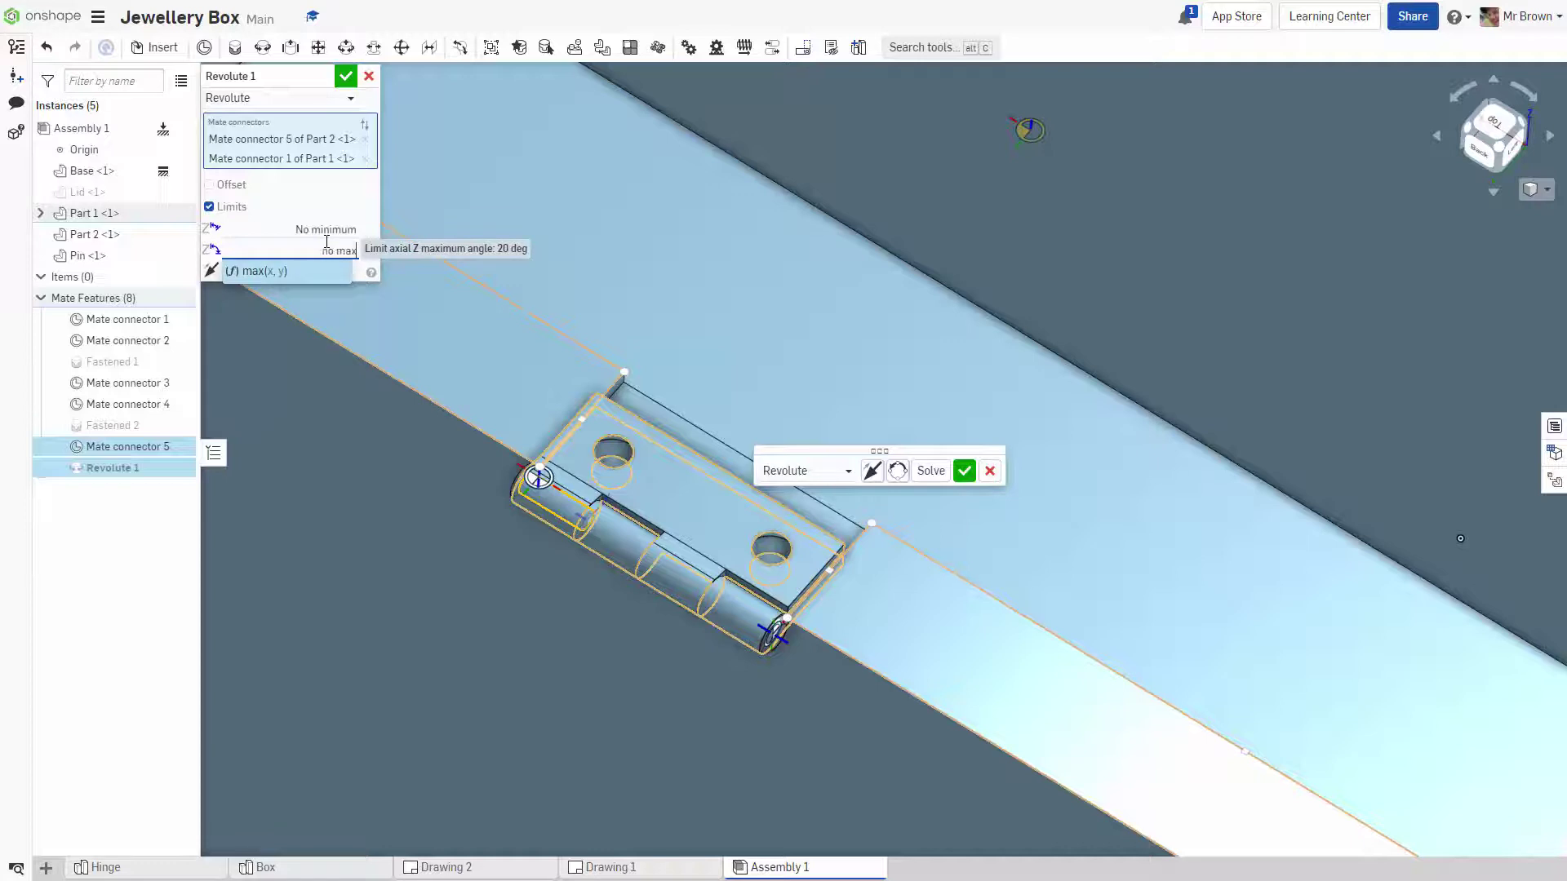
text(x)
key(Return)
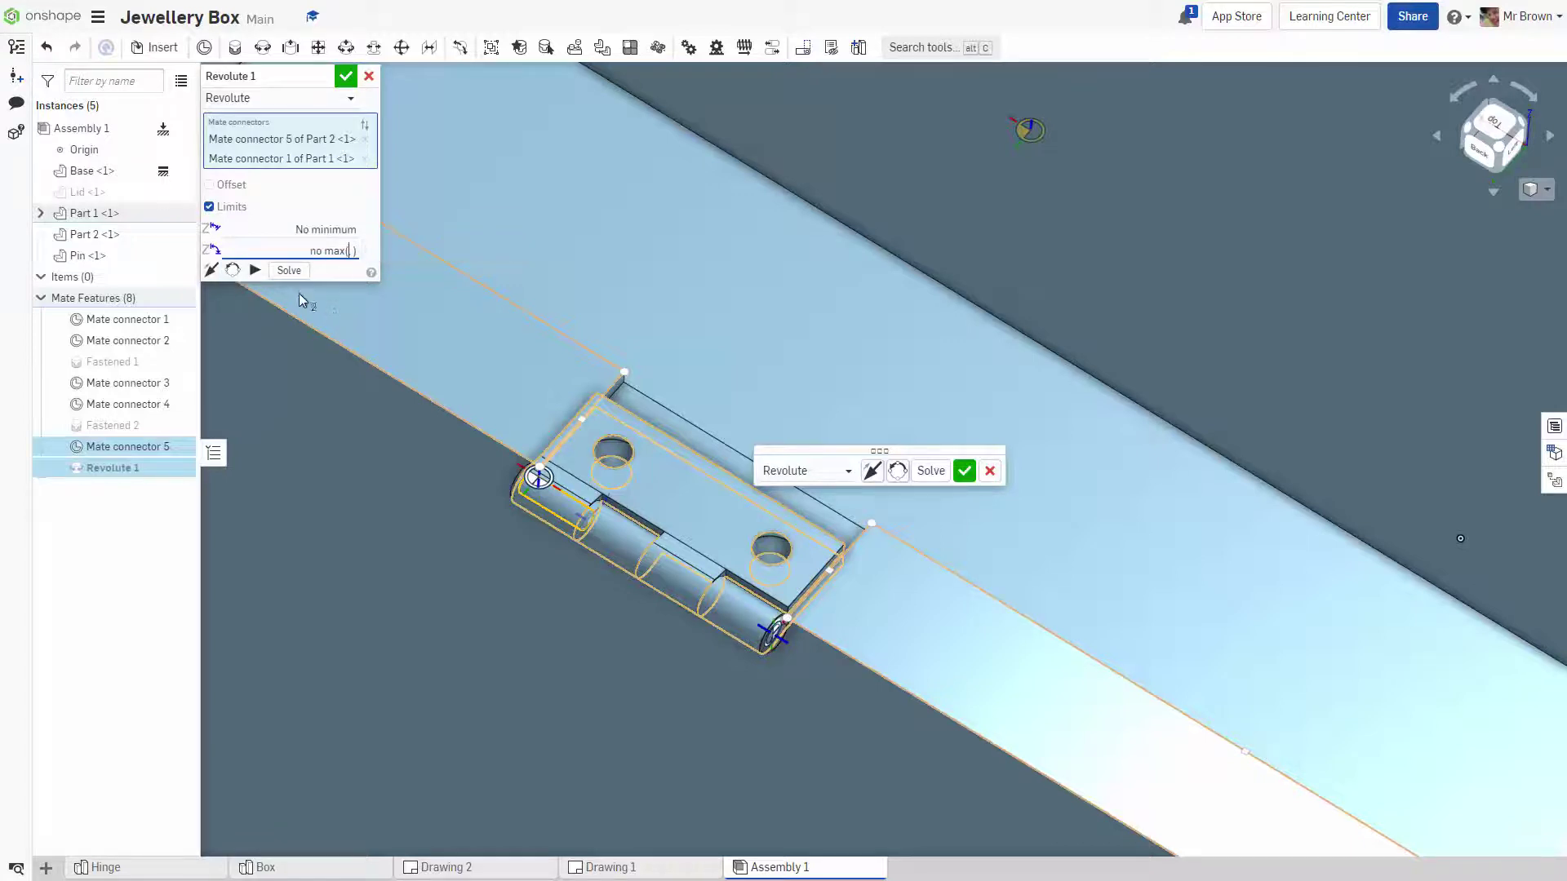
click(255, 270)
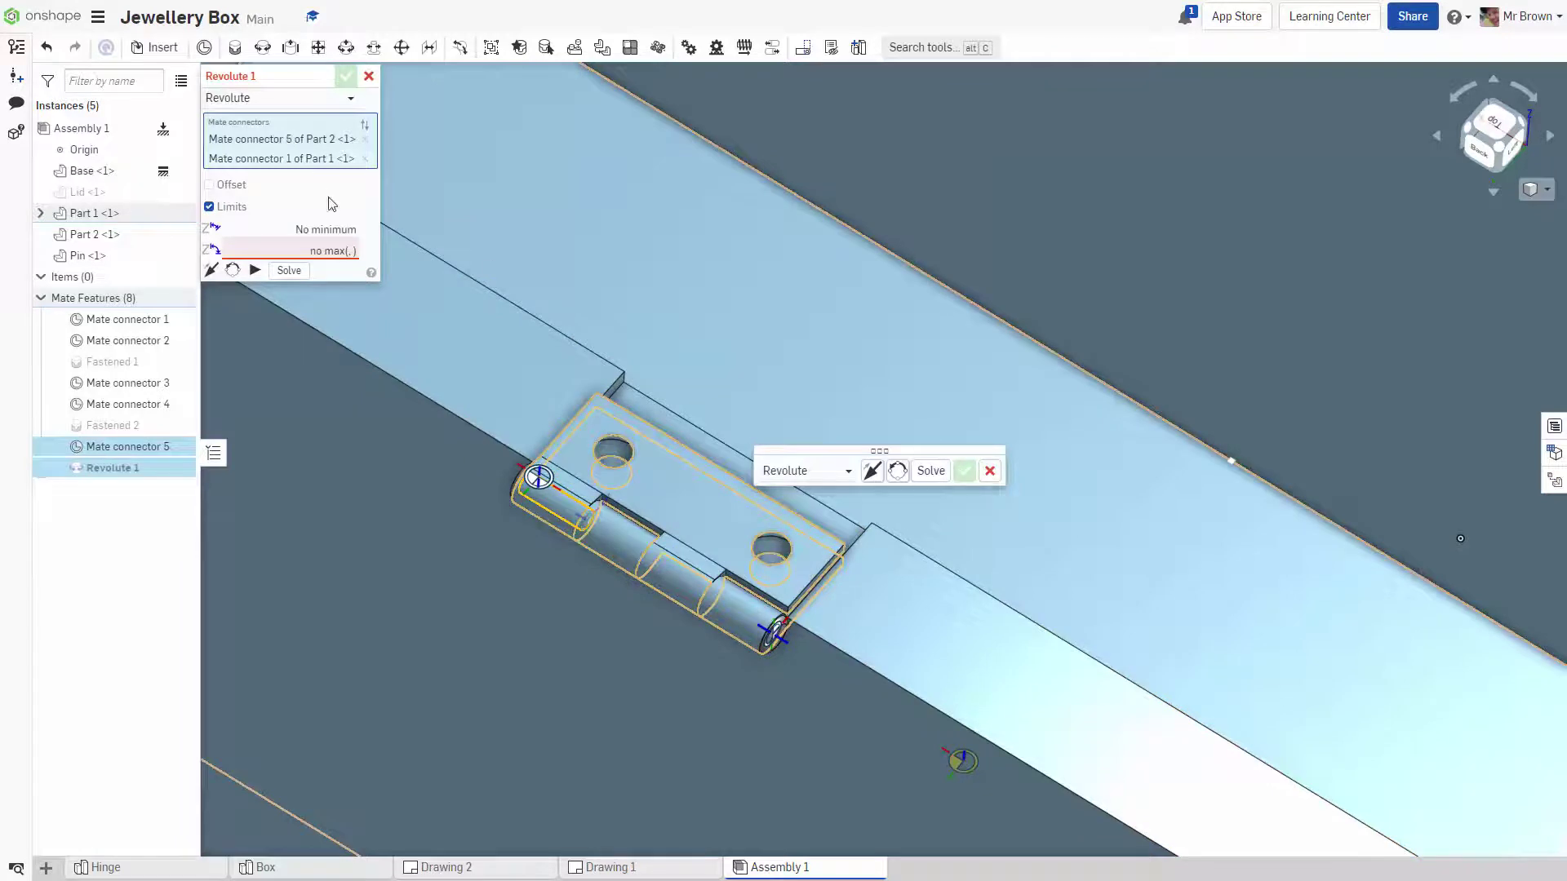
Set the revolute mate's maximum angle to 0 deg.
click(344, 252)
key(Return)
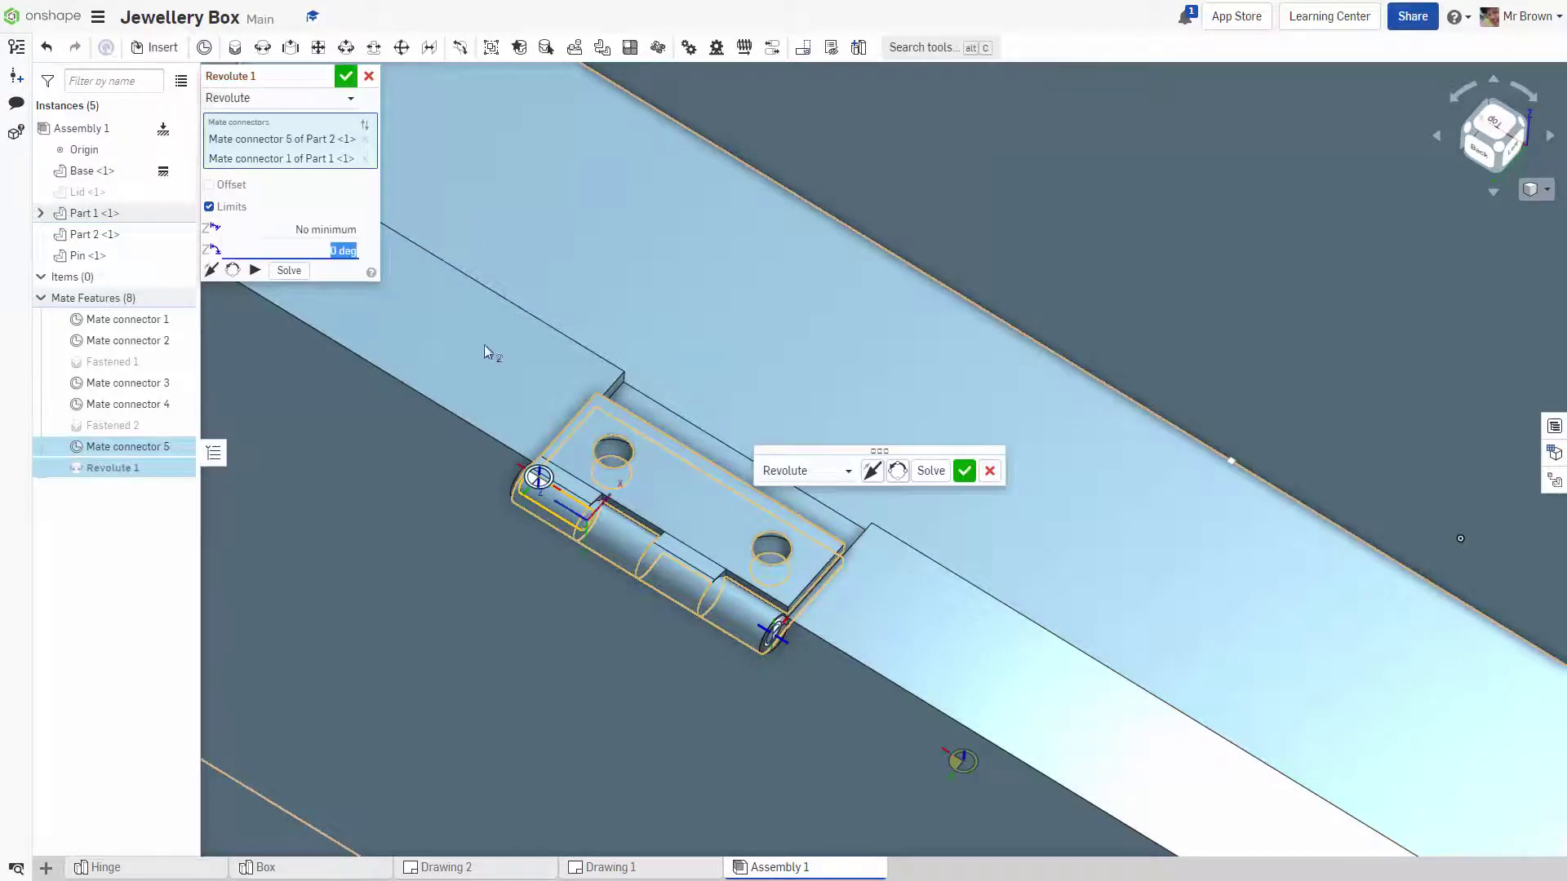
Animate the hinge motion, set the revolute mate's maximum angle to 360 deg, and accept the mate.
click(255, 271)
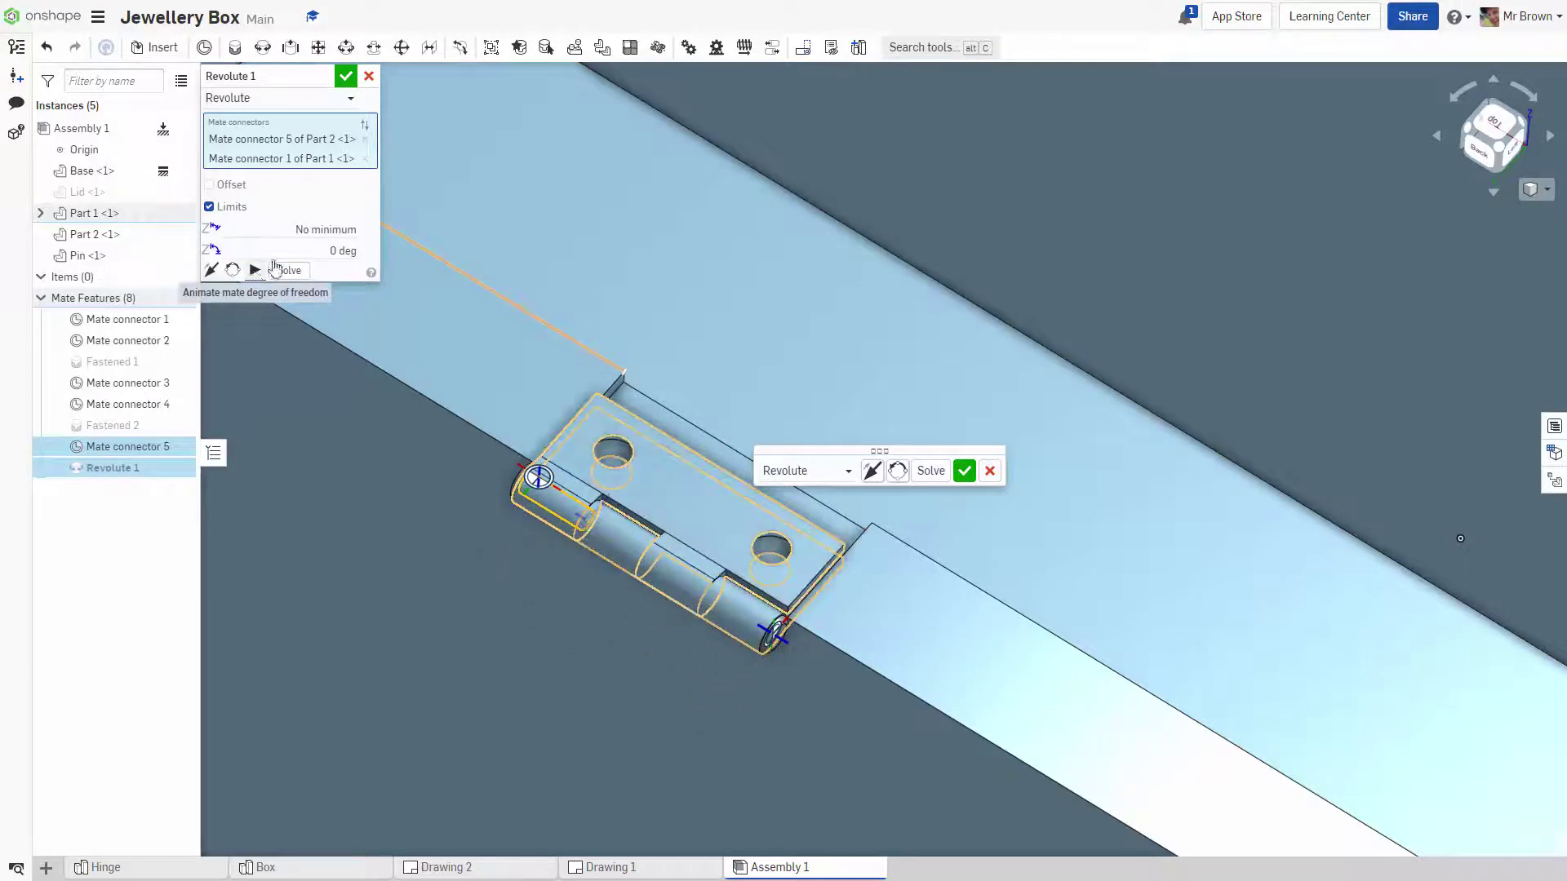
click(333, 249)
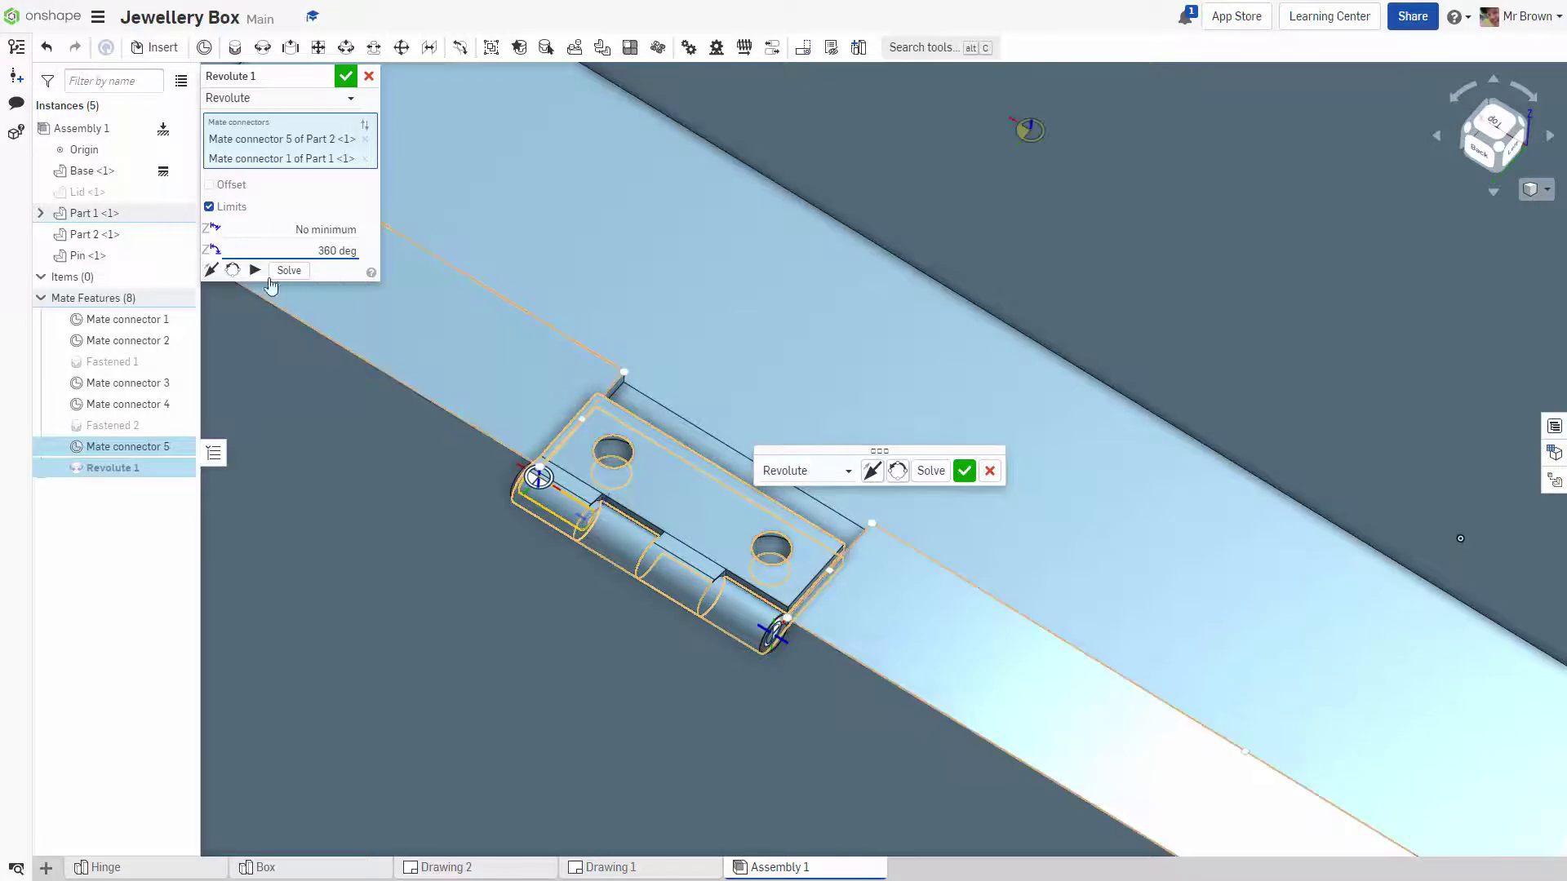
click(976, 482)
scroll(929, 458, down, 5)
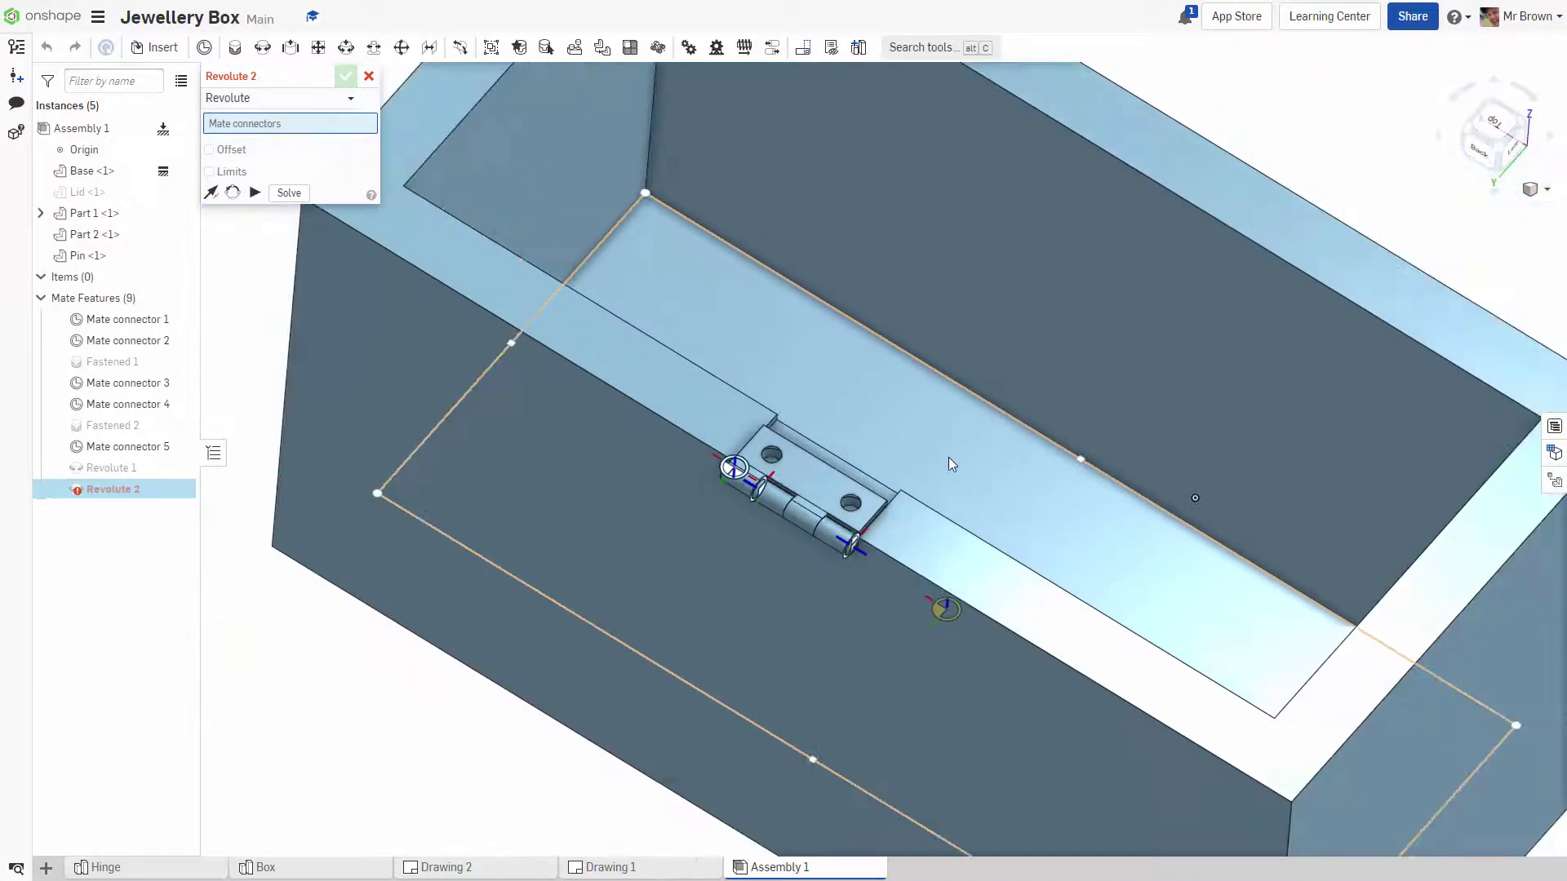
scroll(765, 412, up, 8)
mouse_move(863, 576)
right_down()
mouse_move(924, 592)
mouse_move(920, 616)
mouse_move(849, 577)
right_up()
scroll(1368, 661, down, 3)
right_drag(1424, 733, 1450, 761)
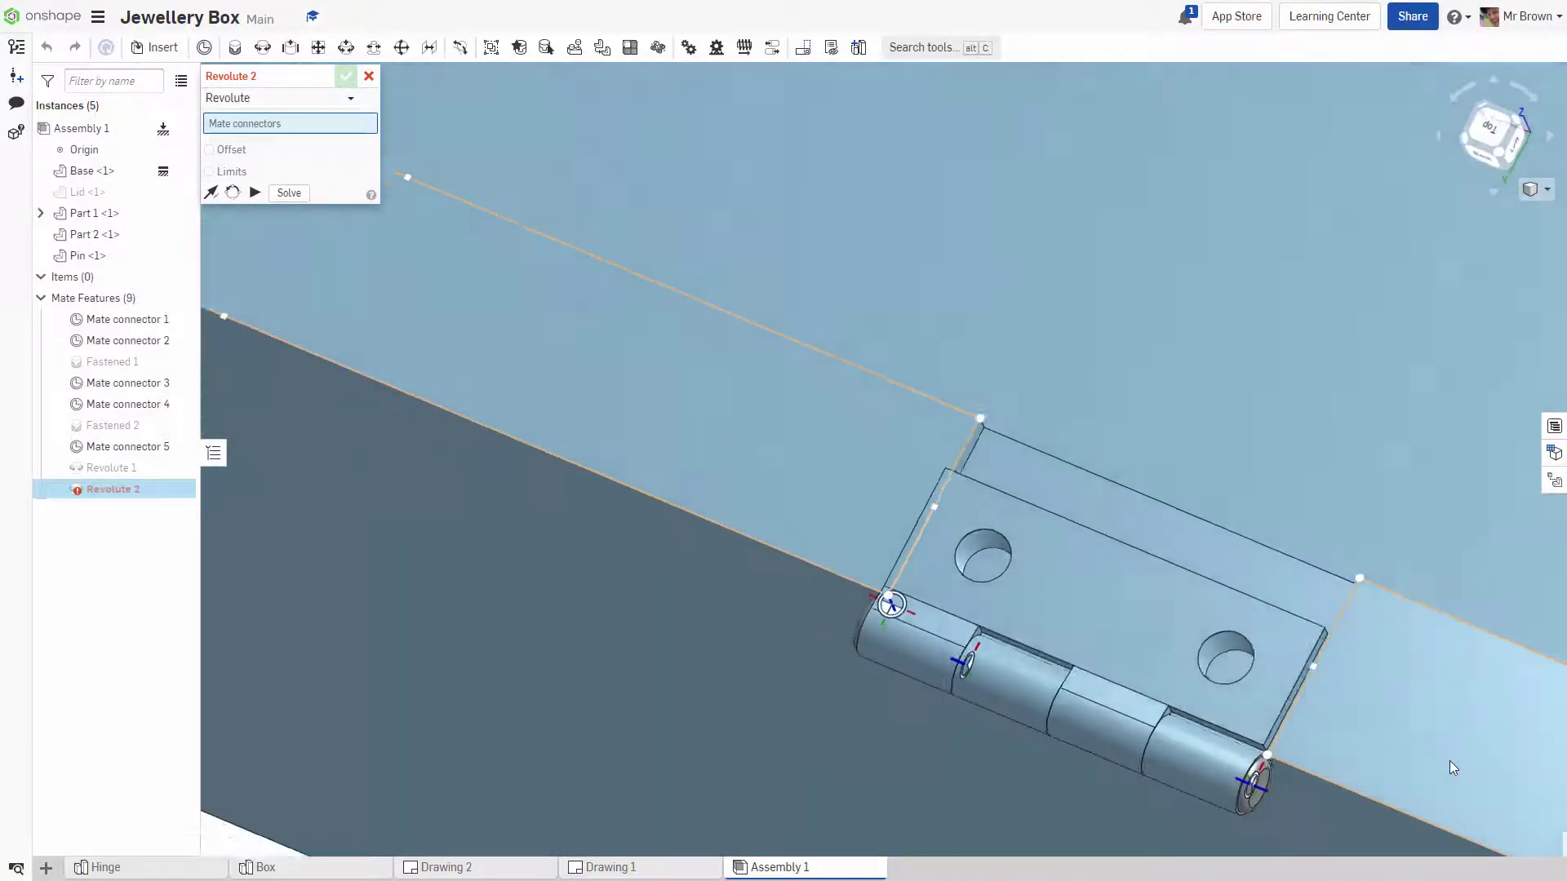
scroll(1450, 761, up, 4)
middle_drag(1306, 709, 1384, 707)
right_drag(1388, 712, 1356, 718)
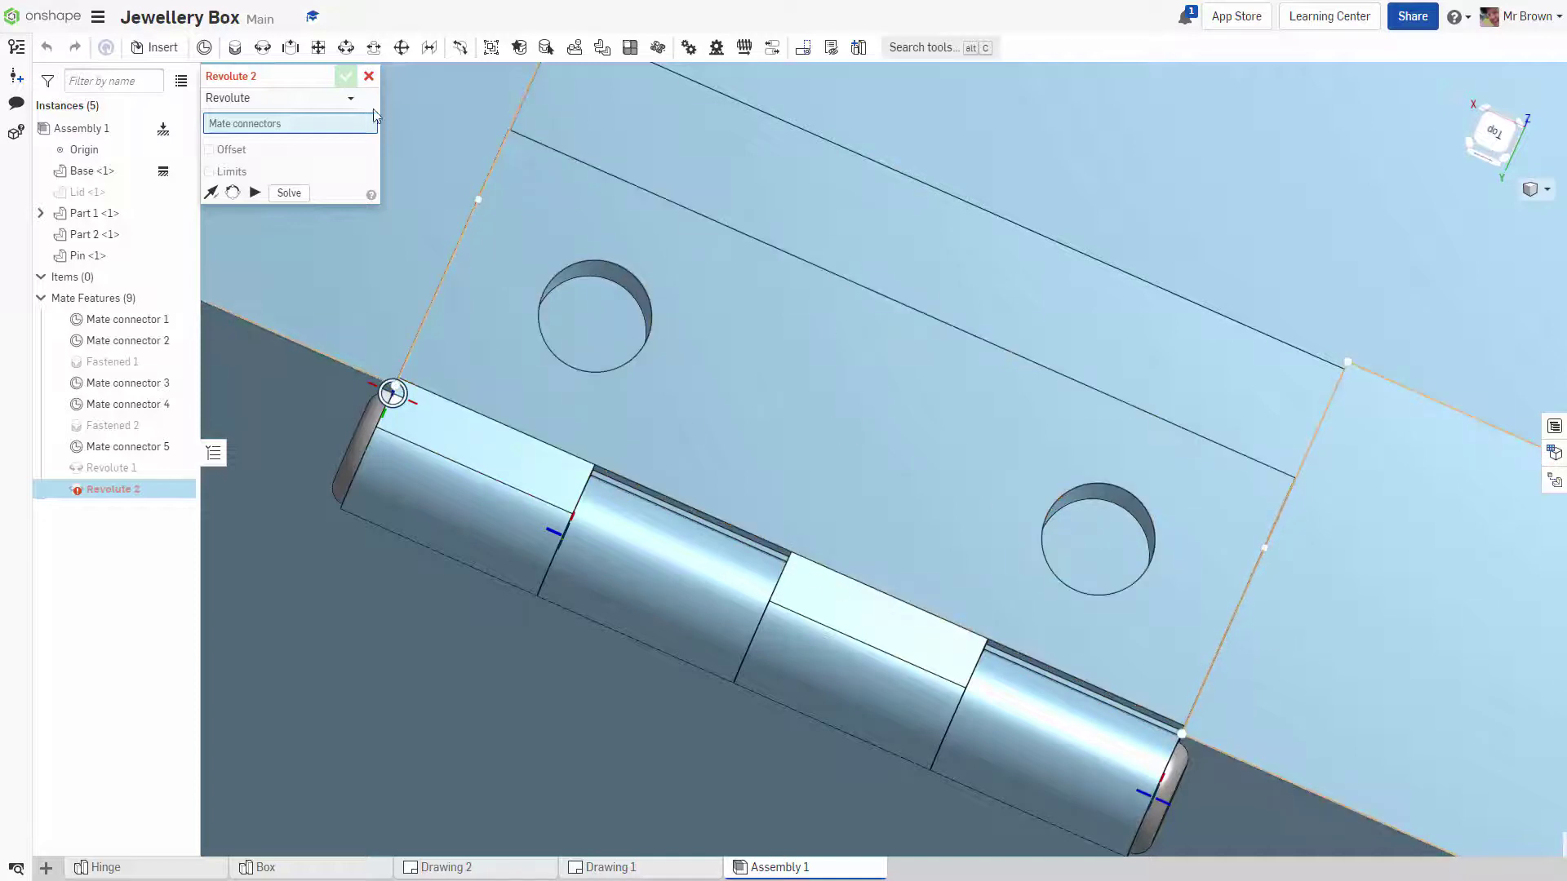
click(368, 78)
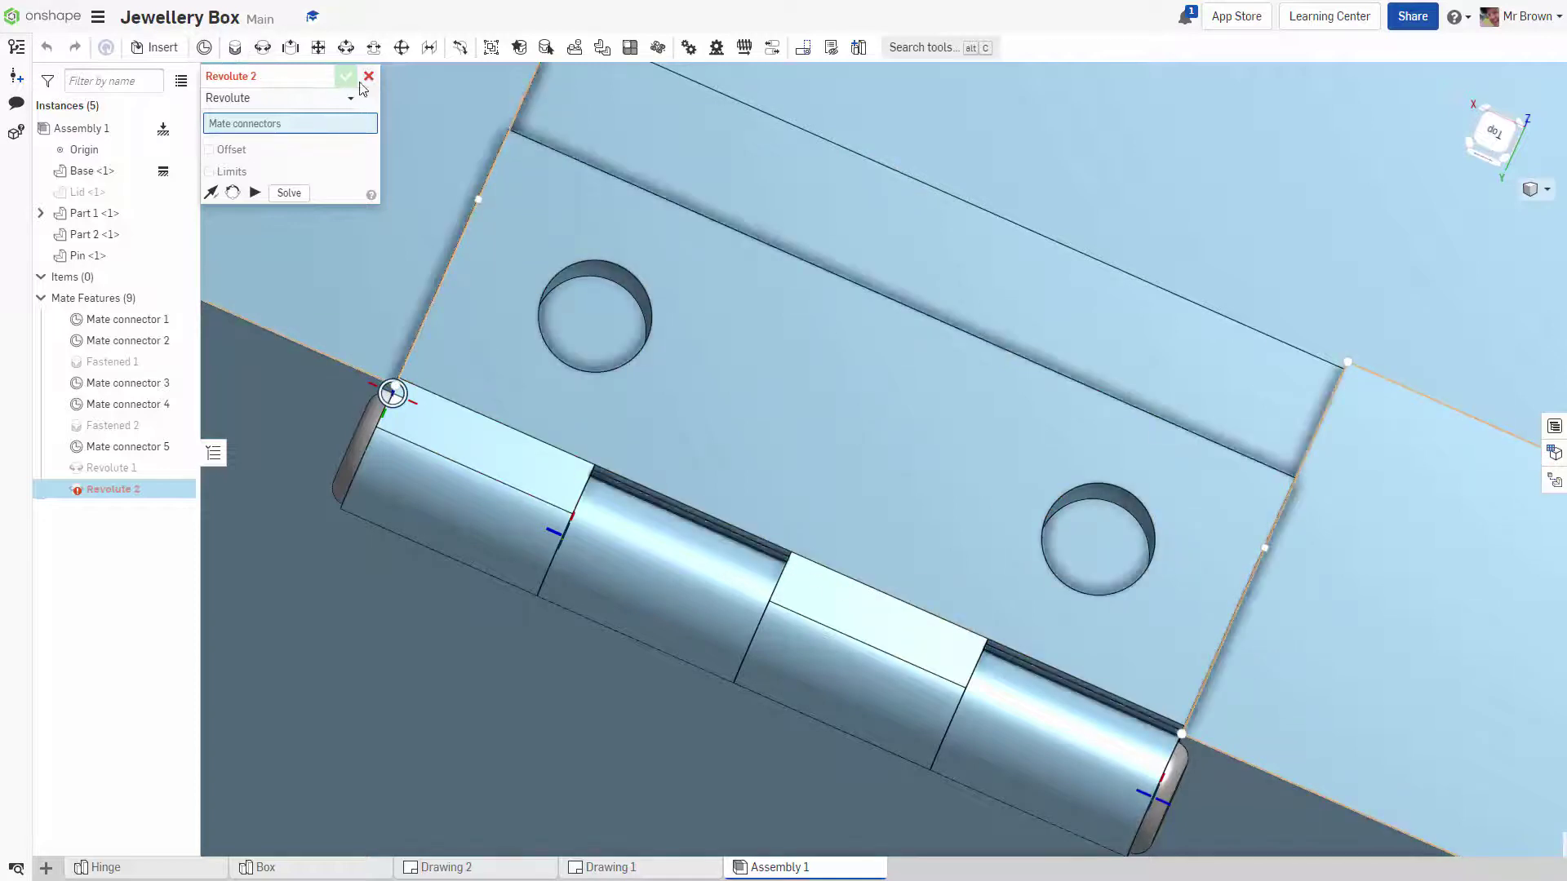
Place a mate connector on the flat face of the Part 2 hinge leaf, at the outer corner beside the knuckle.
click(204, 46)
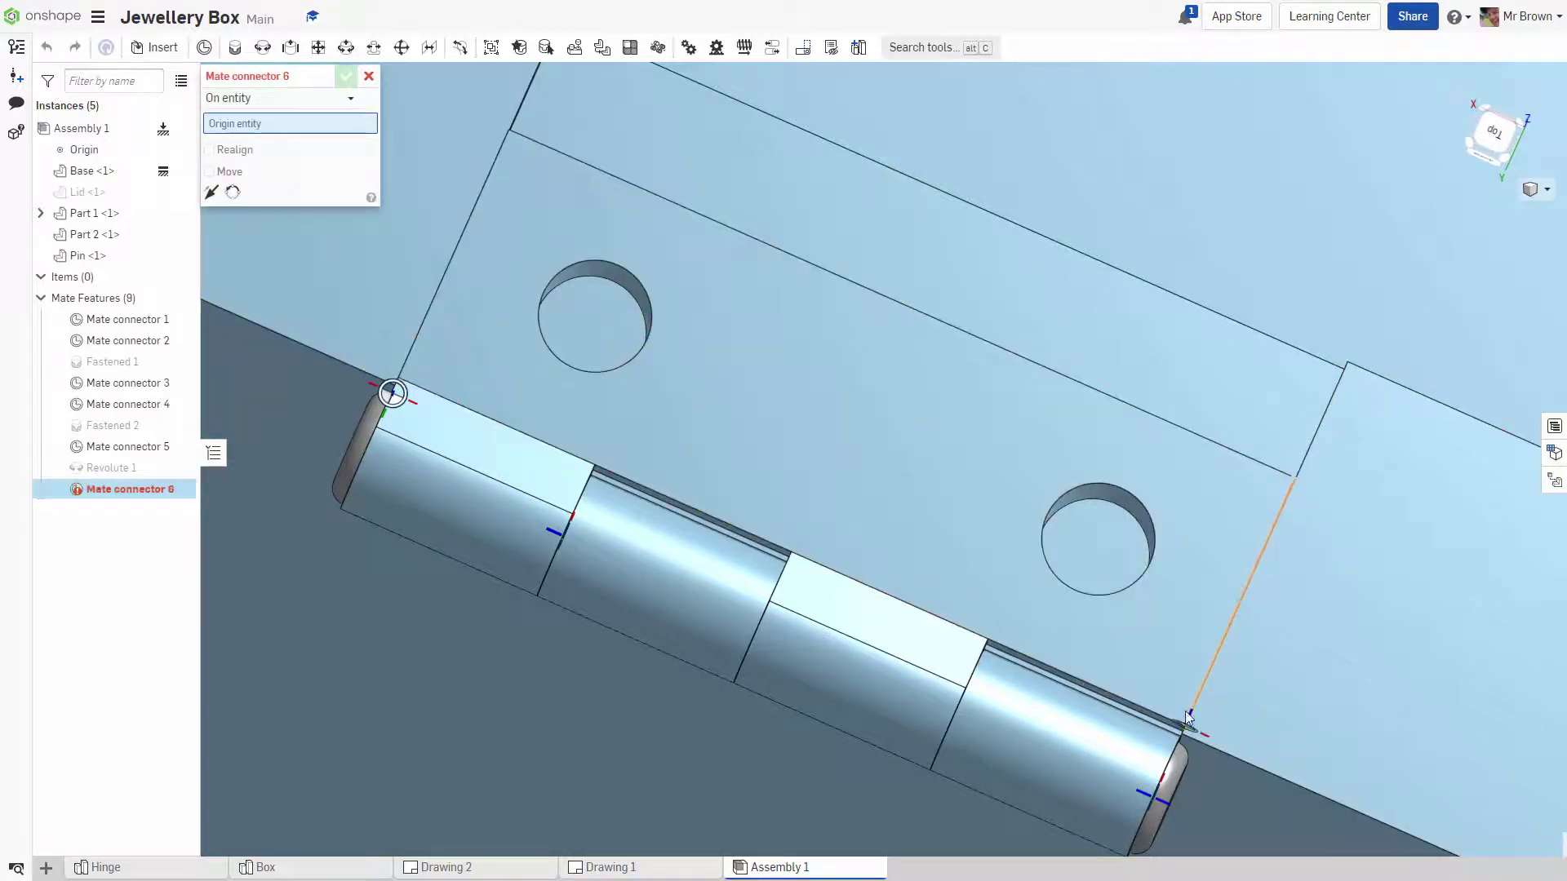
scroll(1167, 718, up, 2)
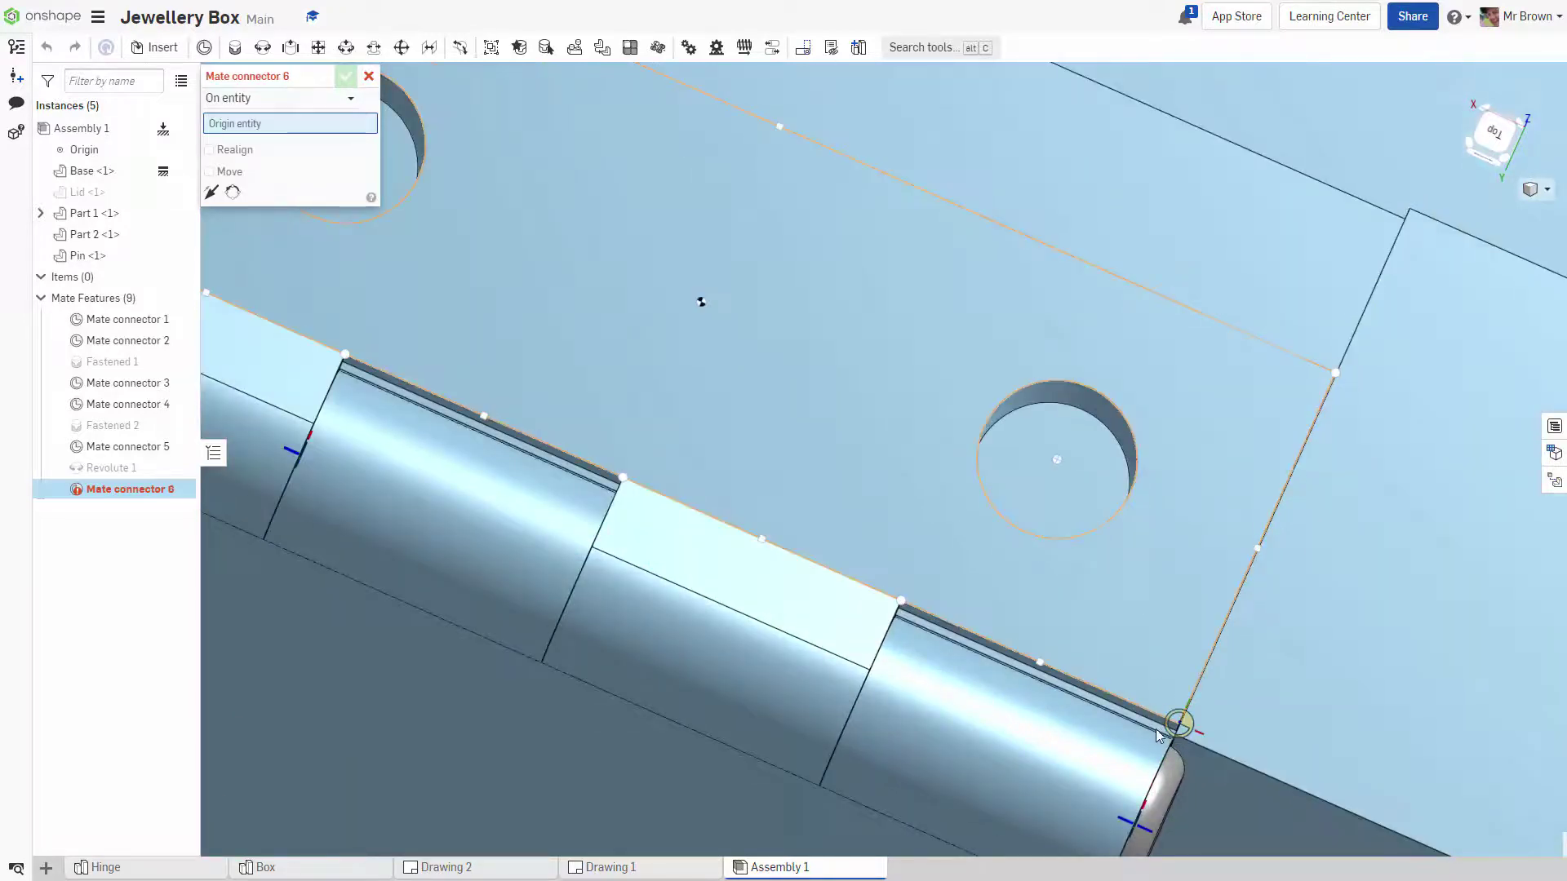
click(1175, 723)
scroll(1200, 677, down, 5)
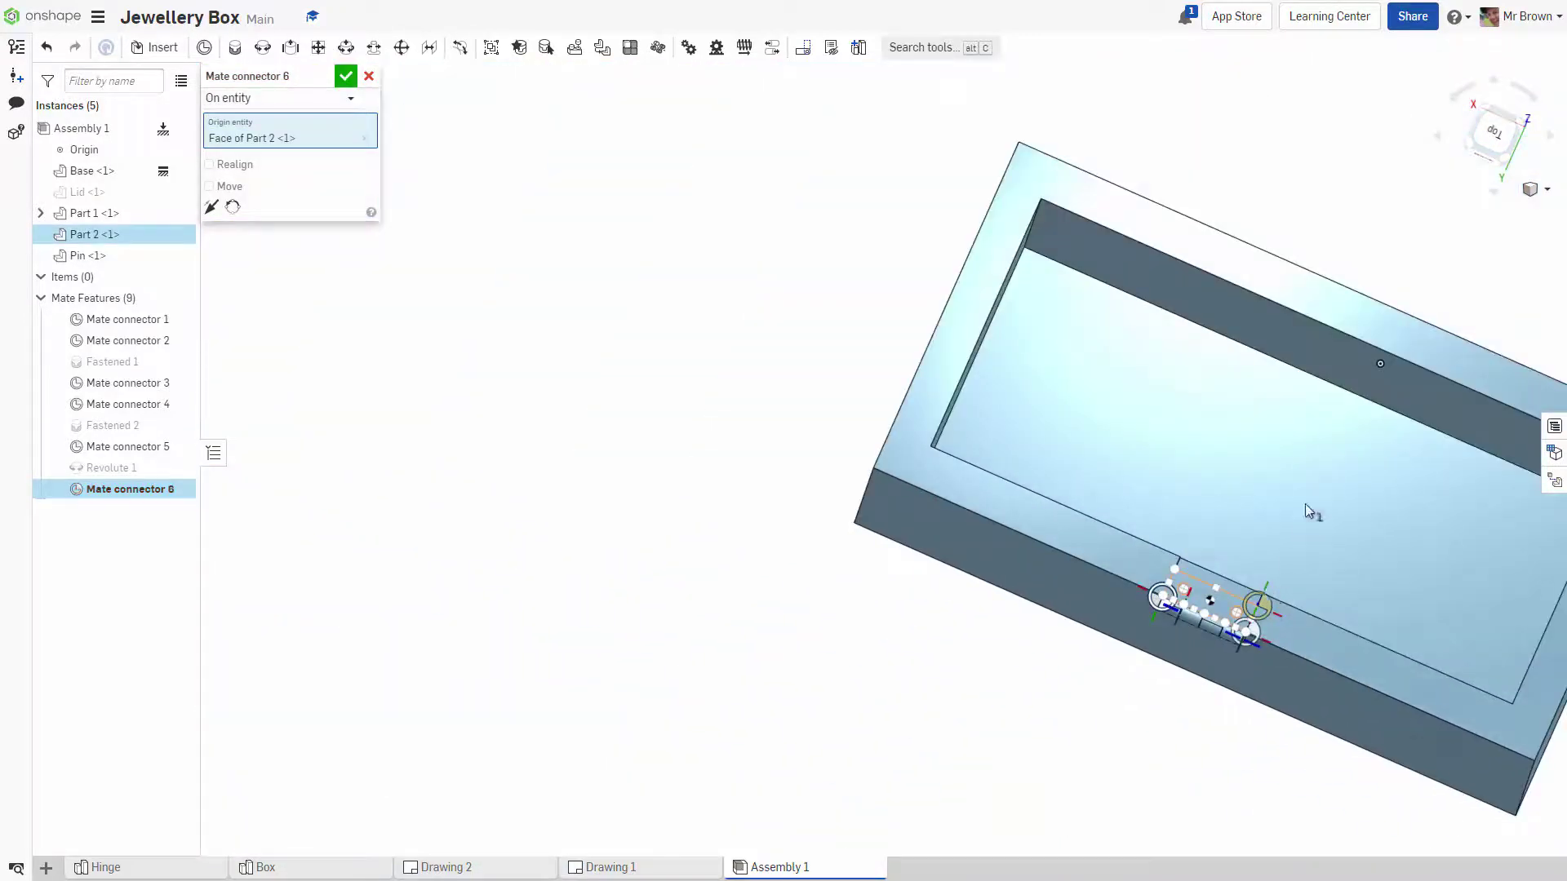
right_drag(1305, 503, 1095, 292)
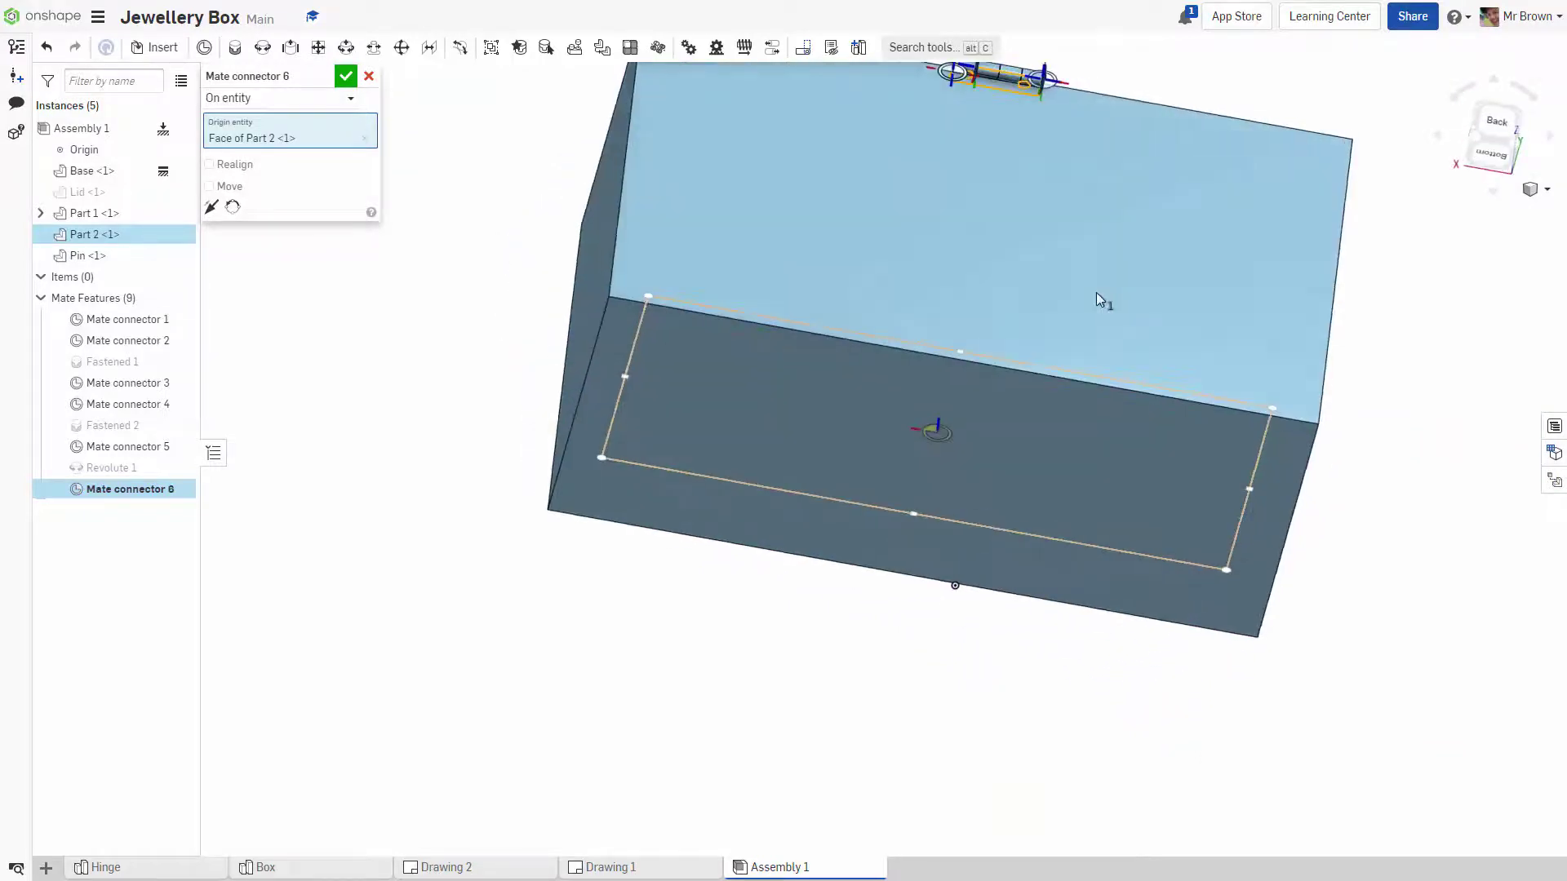
click(350, 80)
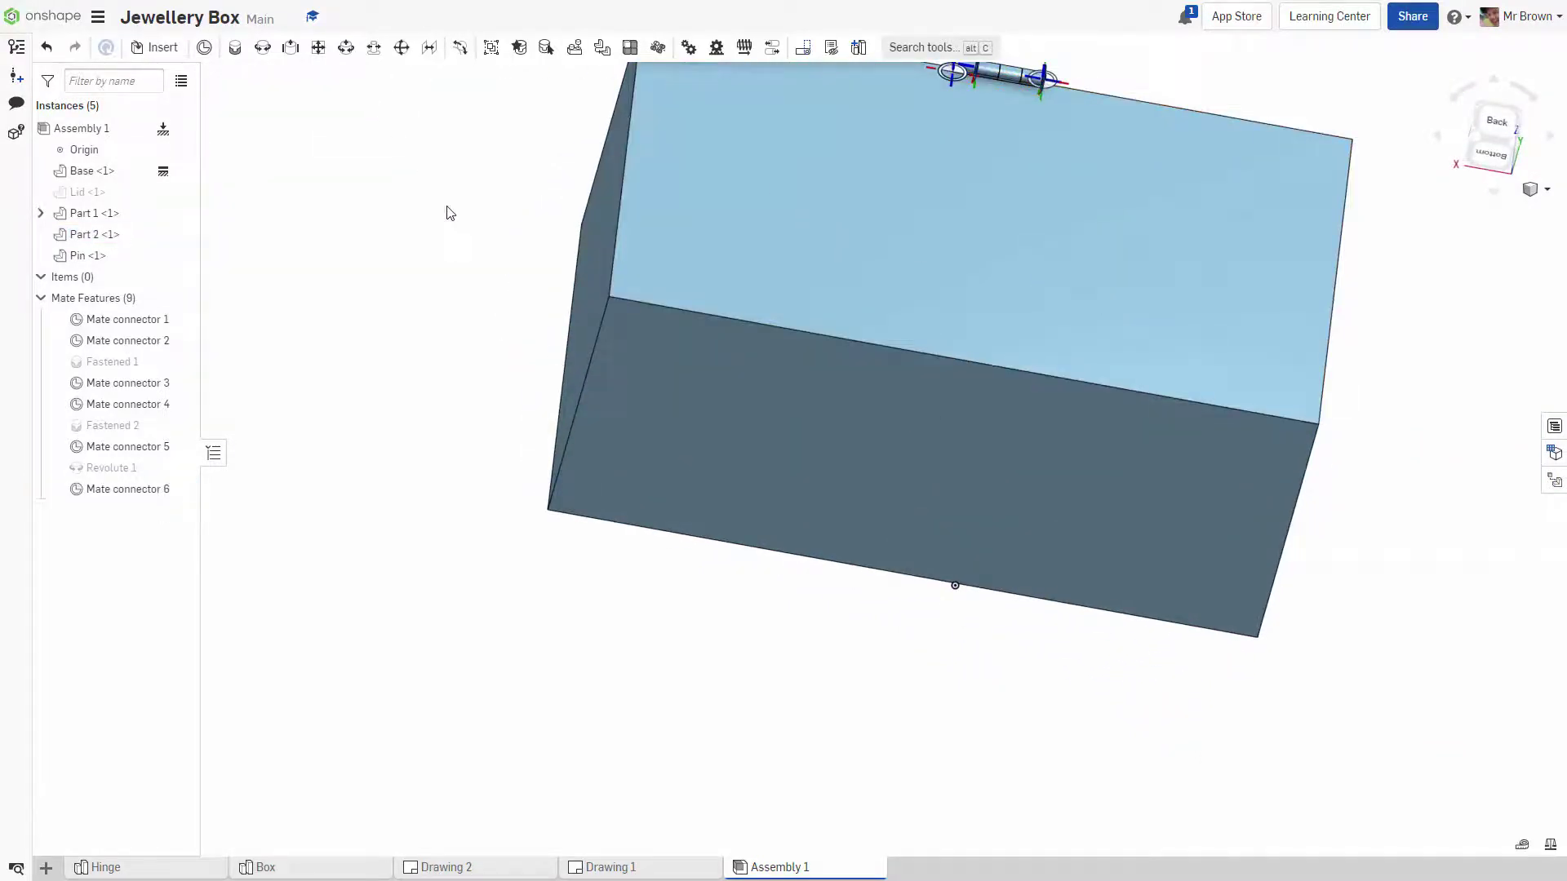
Show the hidden lid and move it about 42 mm upward off the base.
middle_drag(448, 212, 395, 478)
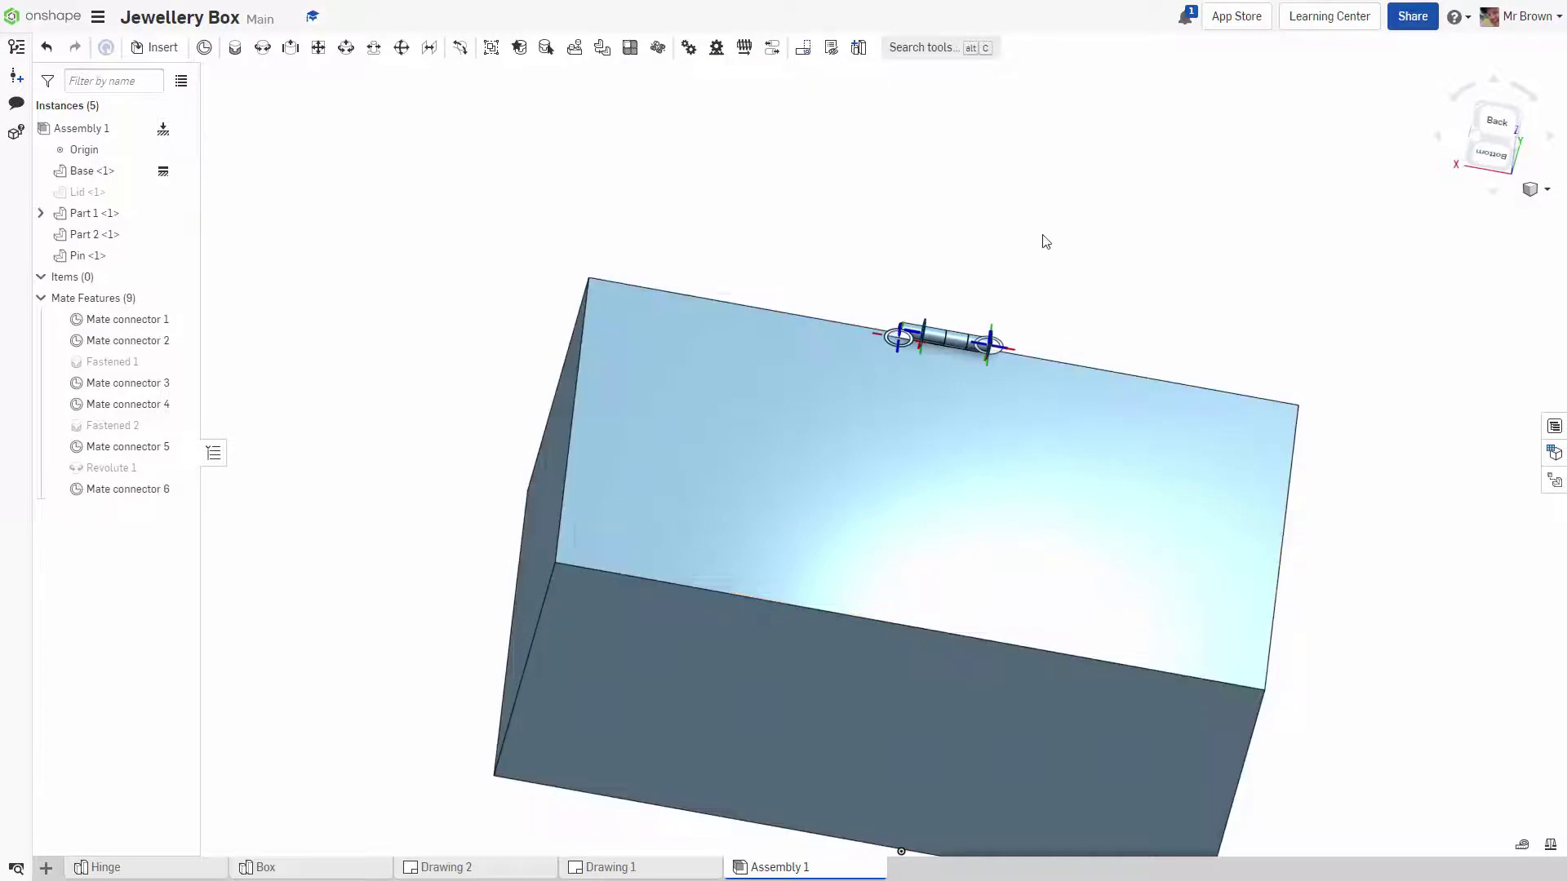
right_drag(1074, 251, 1061, 326)
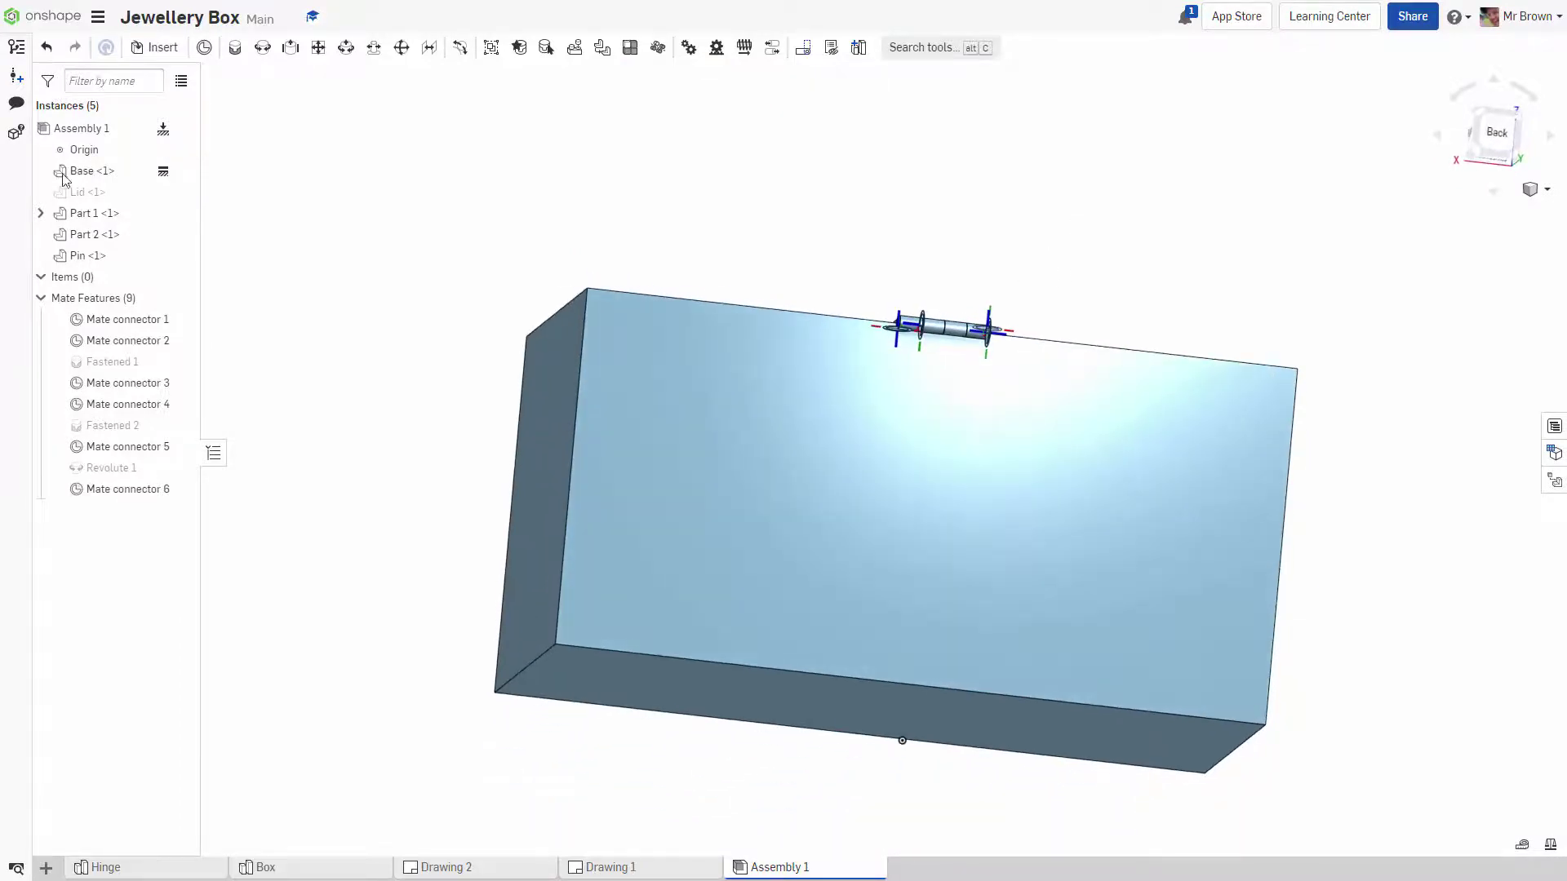
click(180, 193)
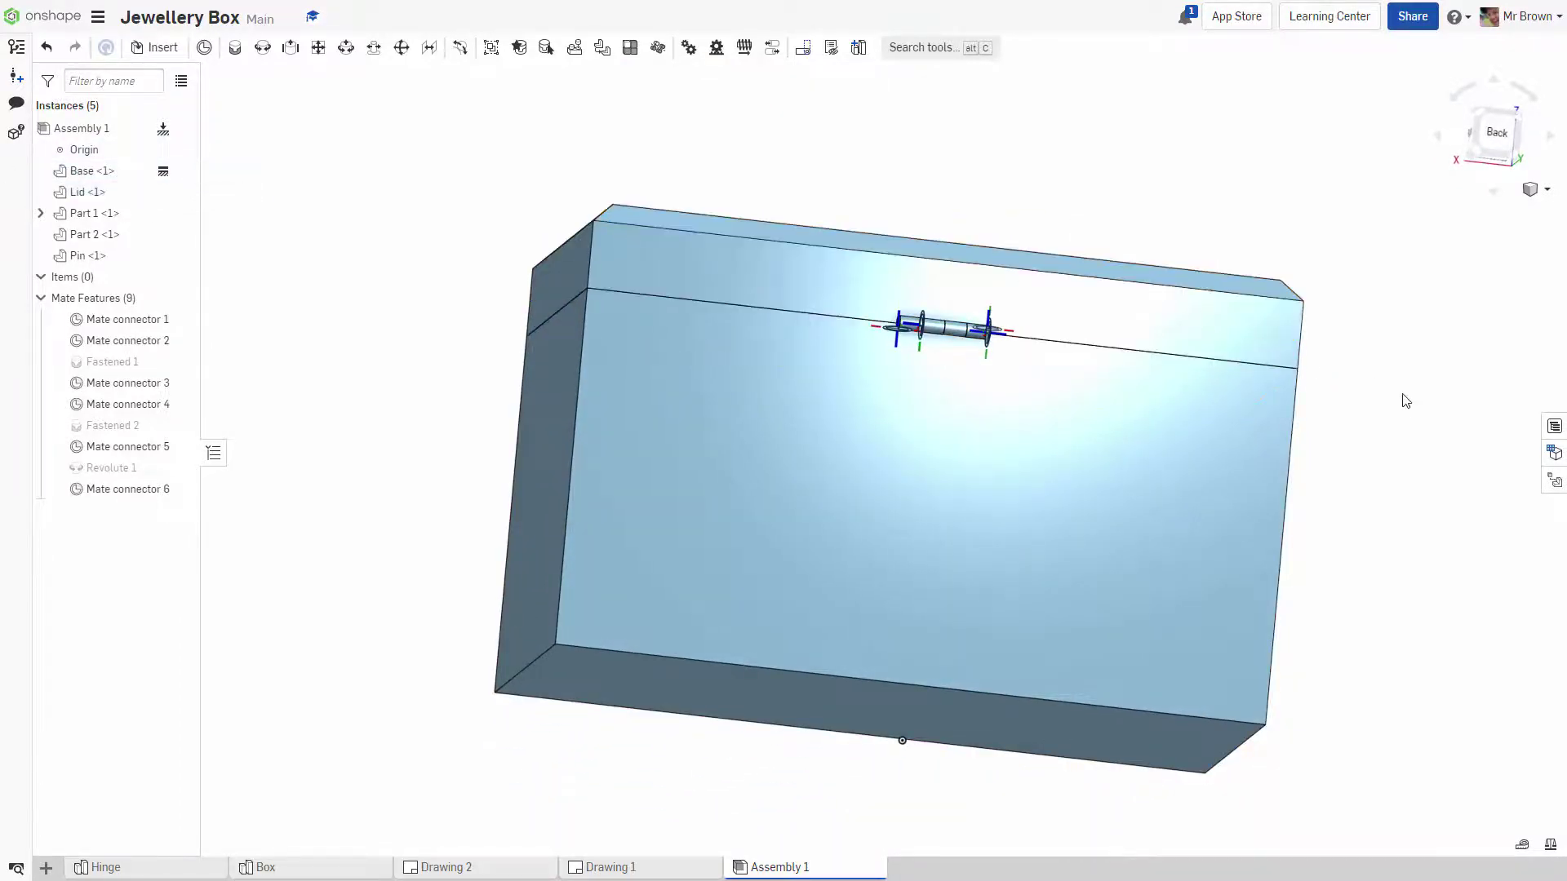
right_drag(1417, 422, 1393, 455)
click(1076, 311)
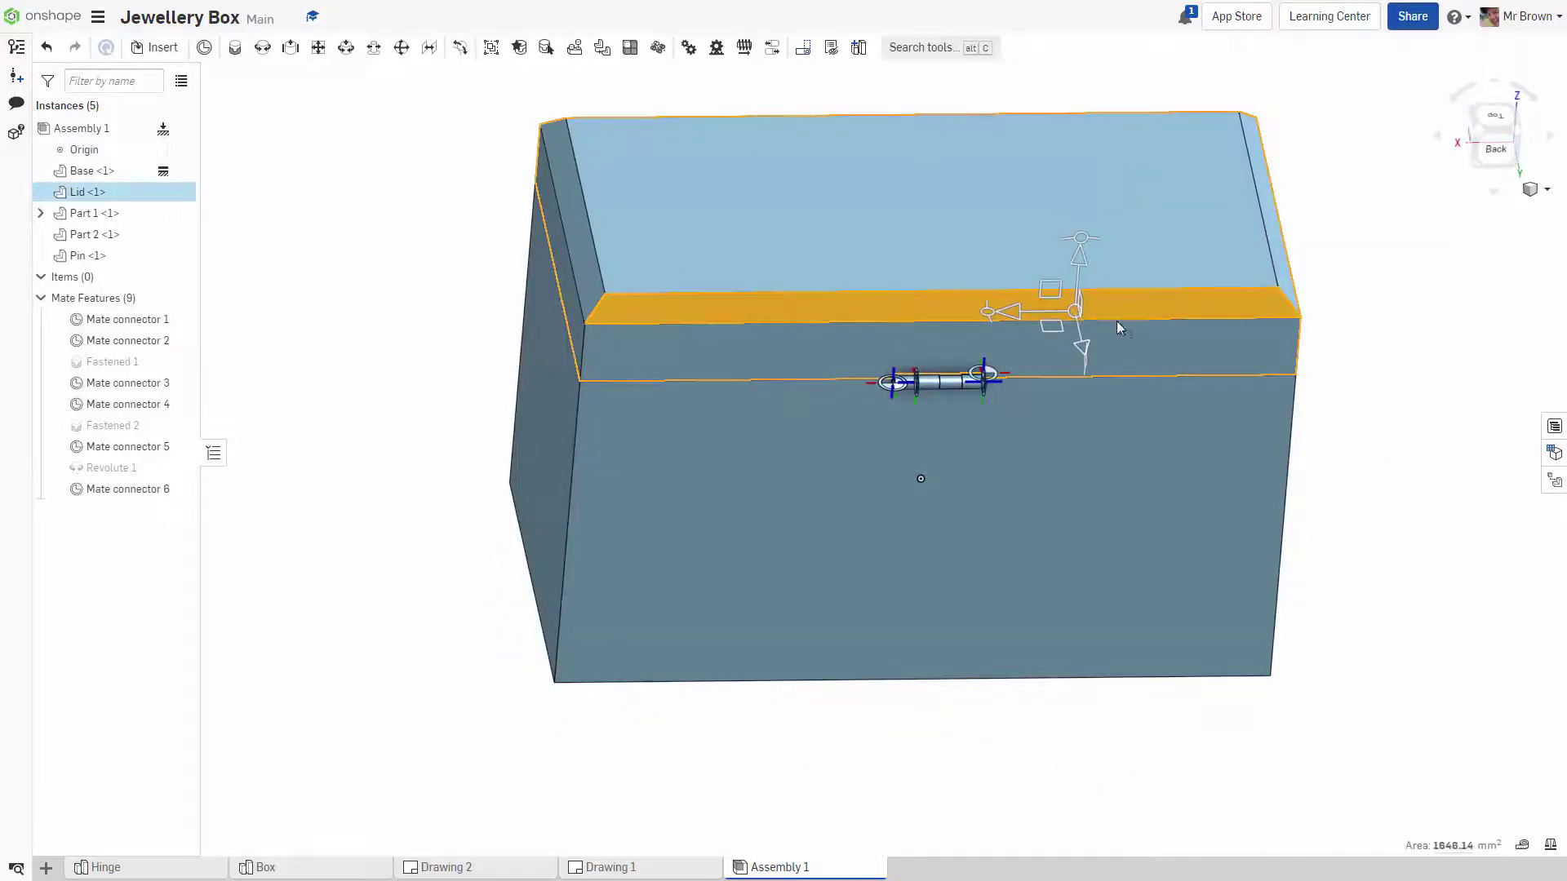
right_drag(1351, 380, 1102, 304)
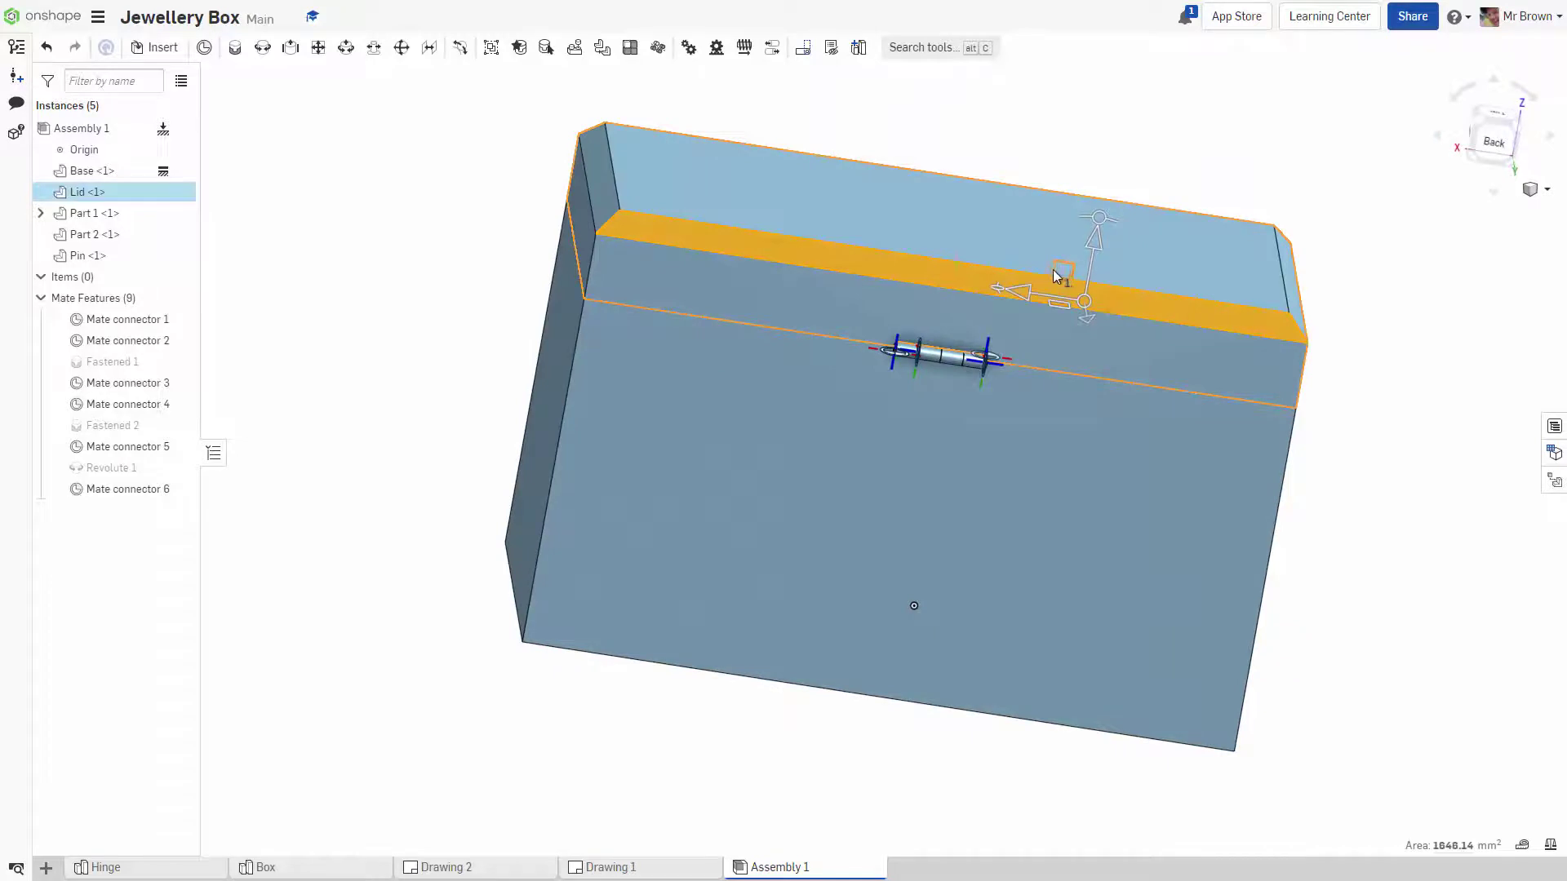
drag(1095, 226, 1125, 97)
Place a mate connector on the face of the lid's hinge recess, at the corner on the lid's outer back edge.
right_drag(1390, 482, 1392, 422)
scroll(1374, 413, up, 2)
middle_drag(1374, 410, 1369, 551)
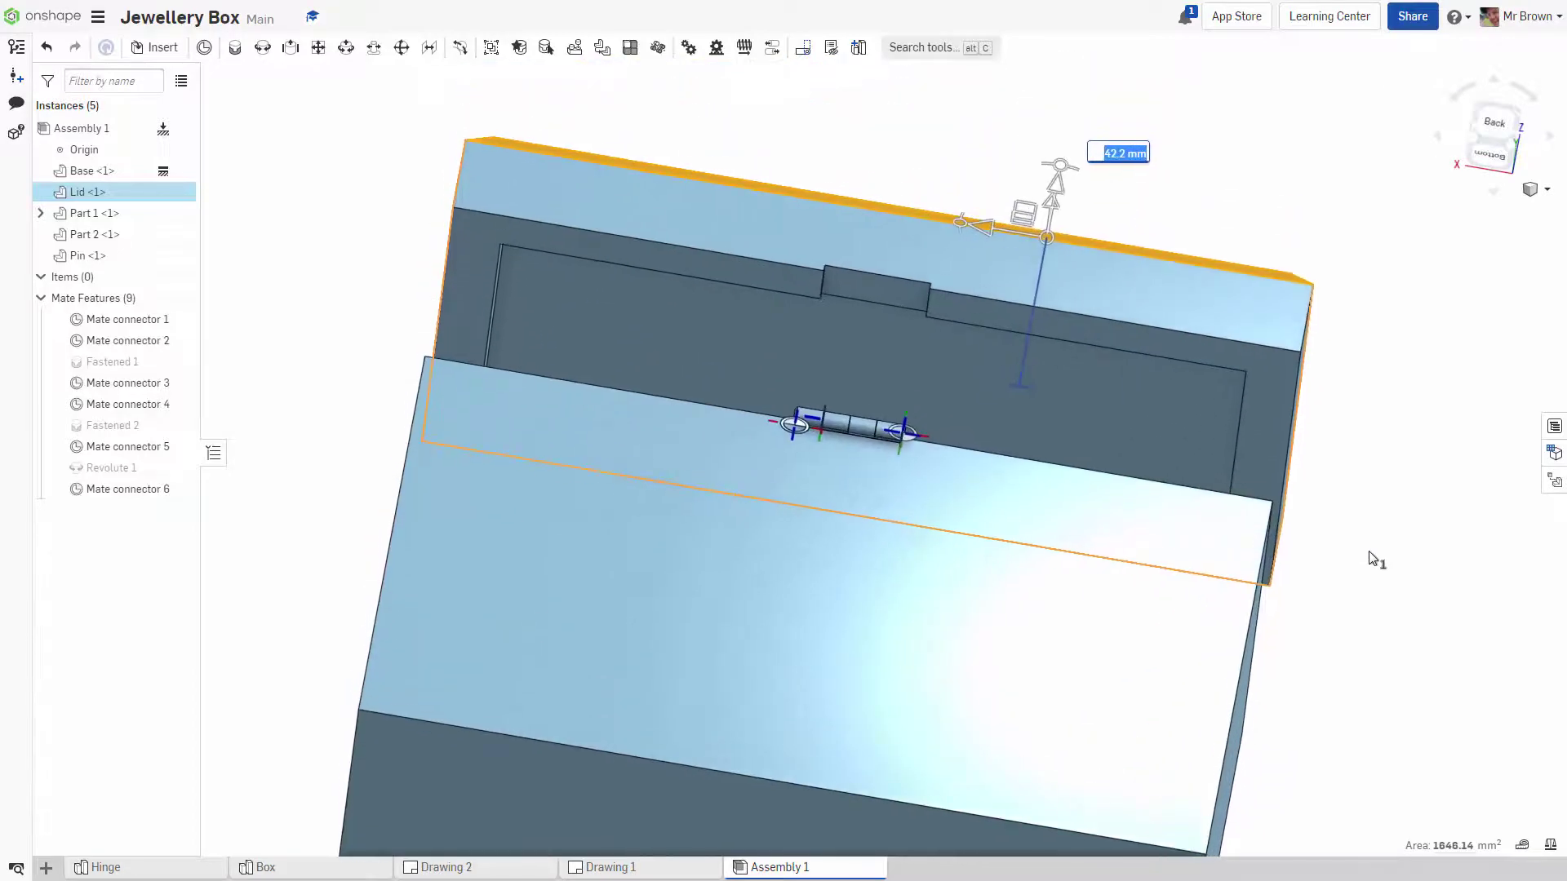
click(205, 48)
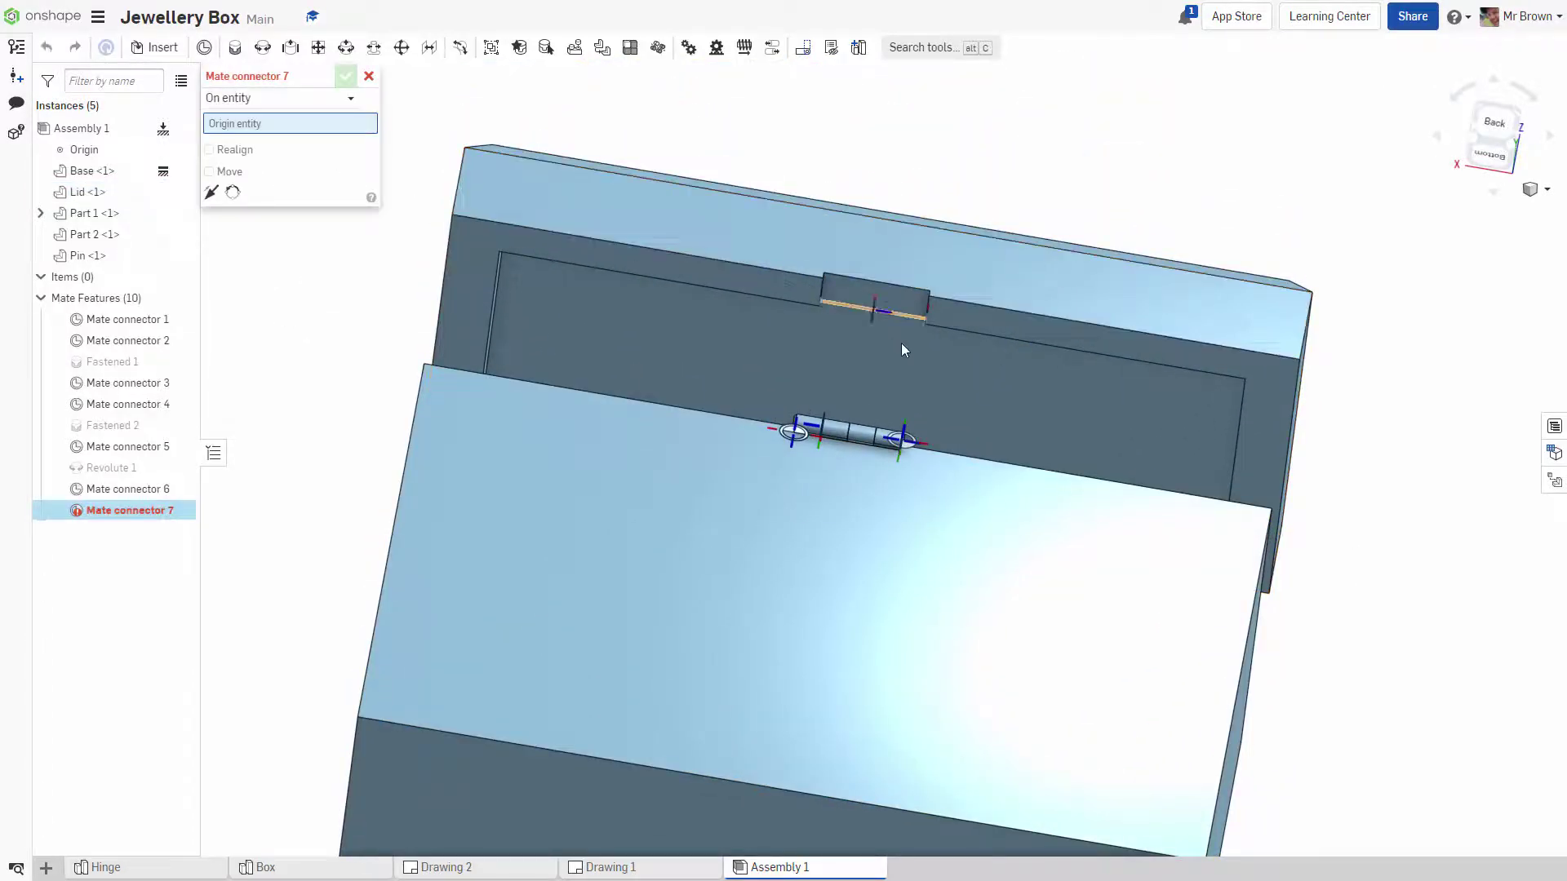
scroll(901, 343, up, 5)
right_drag(1367, 457, 1331, 353)
scroll(1306, 343, up, 5)
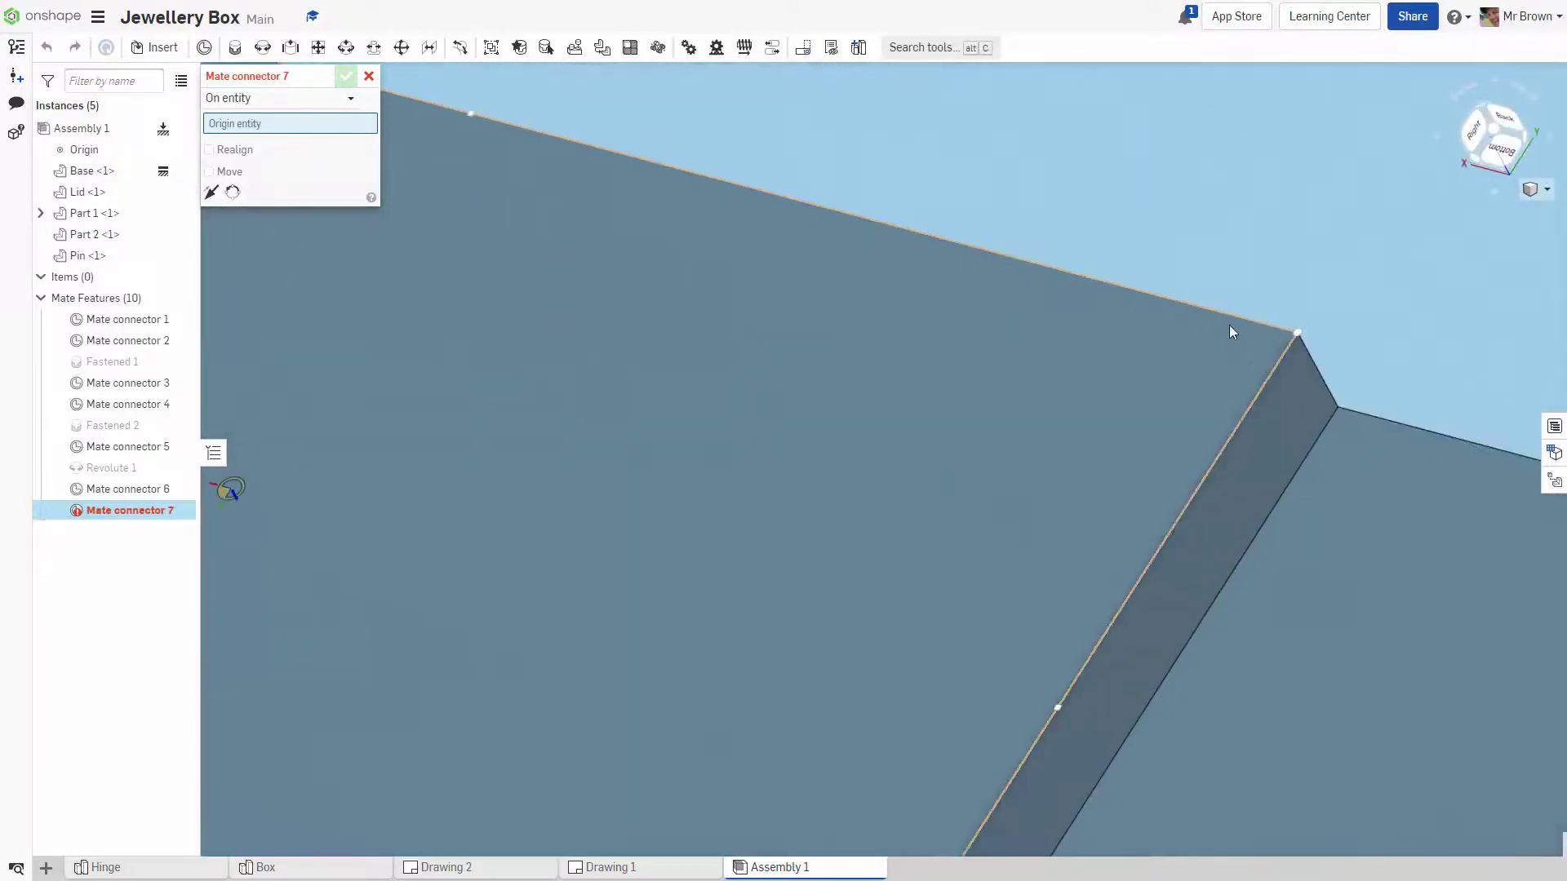
click(1285, 336)
scroll(1169, 509, down, 5)
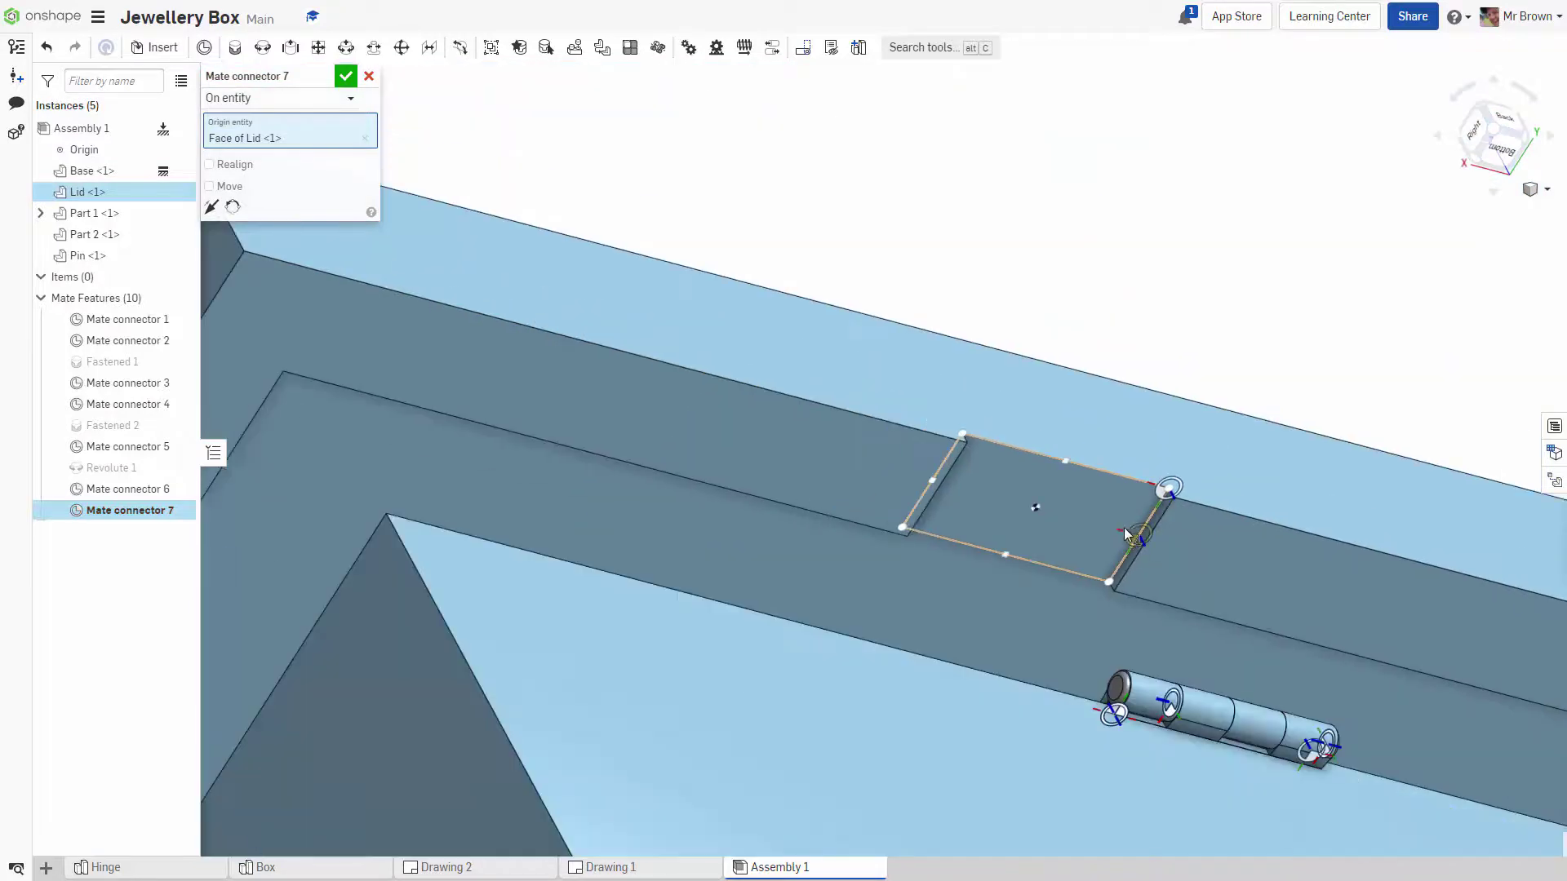
right_drag(1195, 490, 1157, 552)
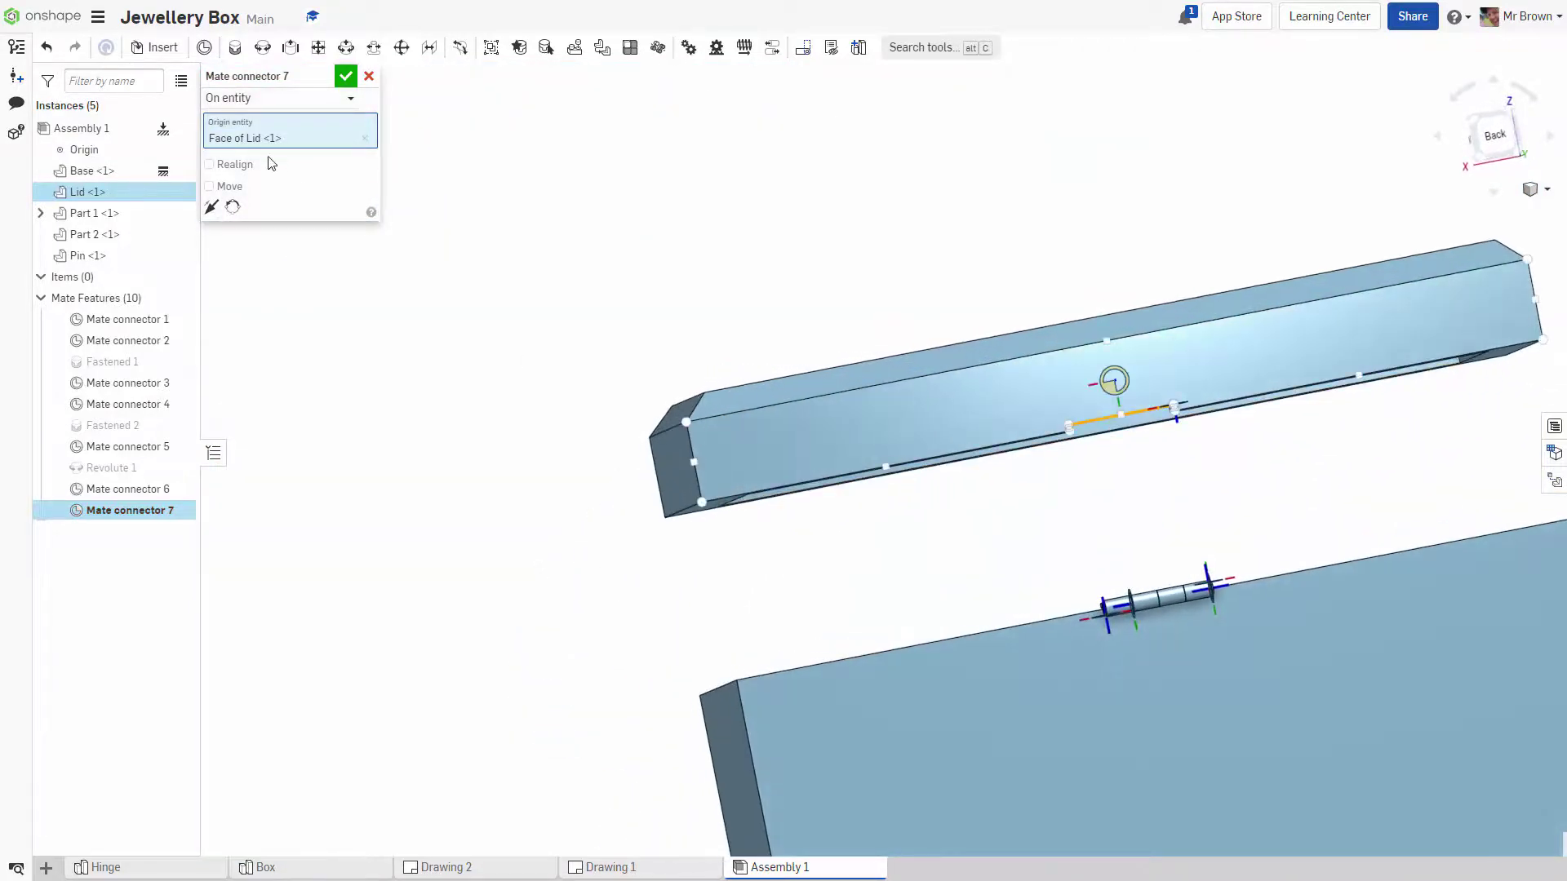
click(346, 76)
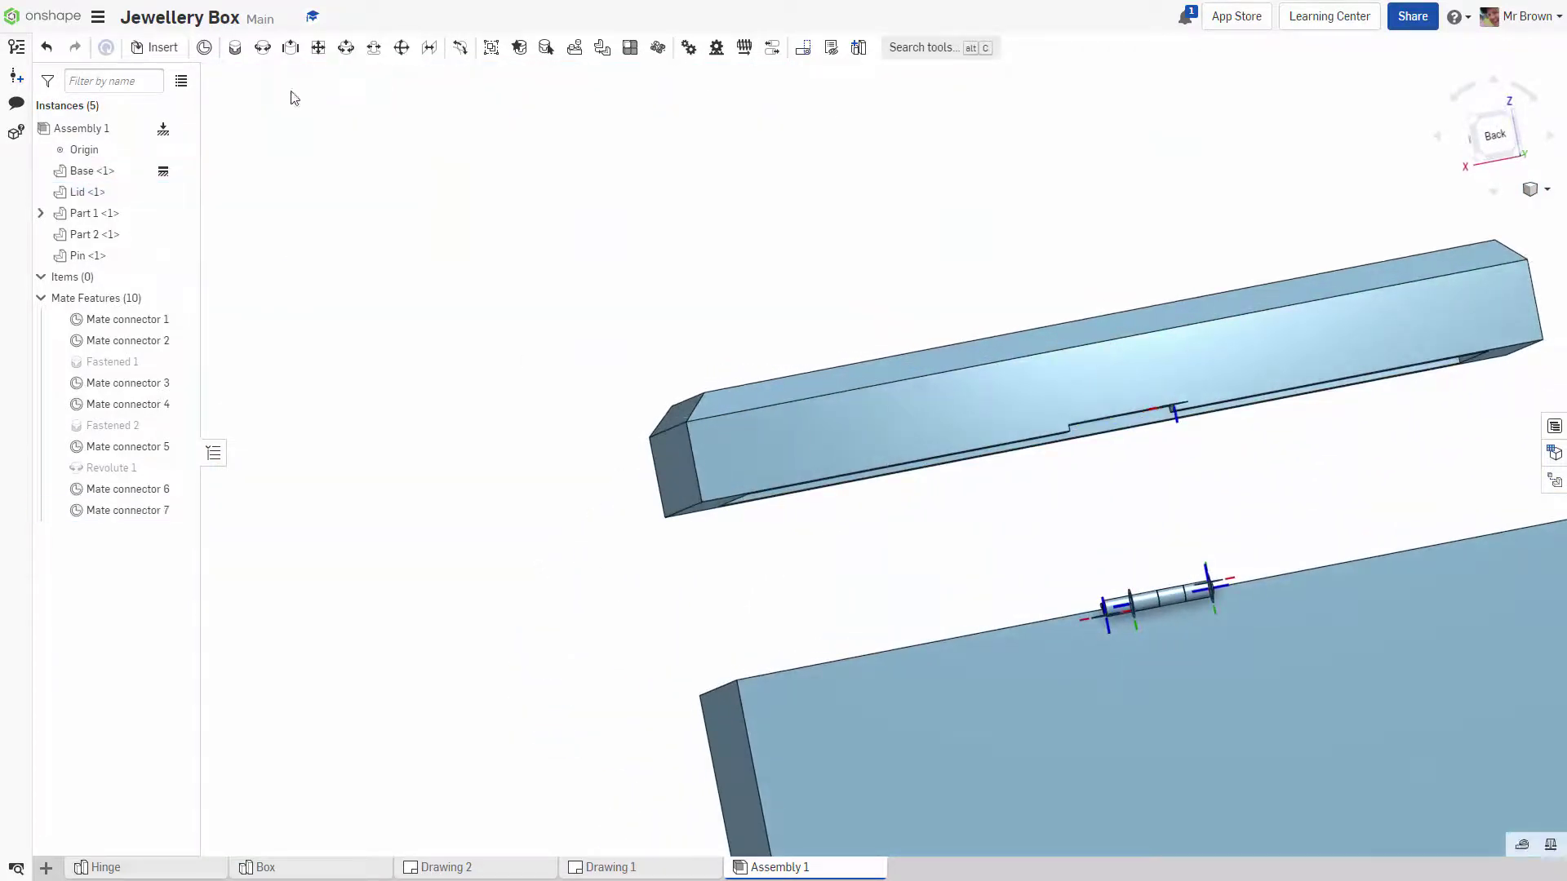
Fasten the lid to the hinge leaf by mating the lid's recess connector to the corner connector on Part 2.
click(235, 49)
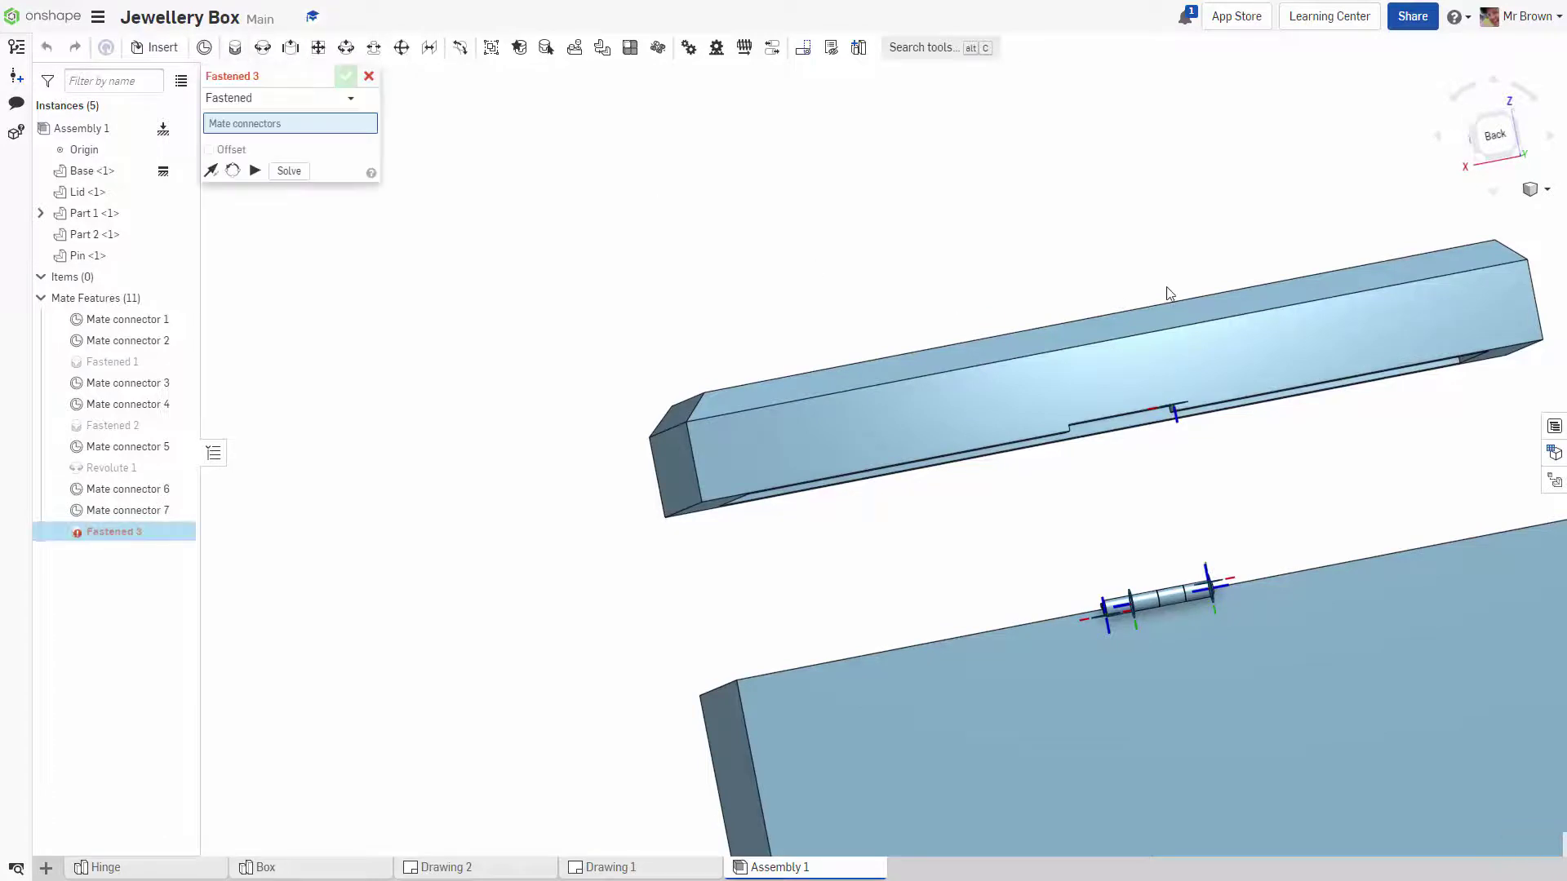
mouse_move(1165, 294)
right_down()
mouse_move(1157, 256)
mouse_move(1167, 277)
right_up()
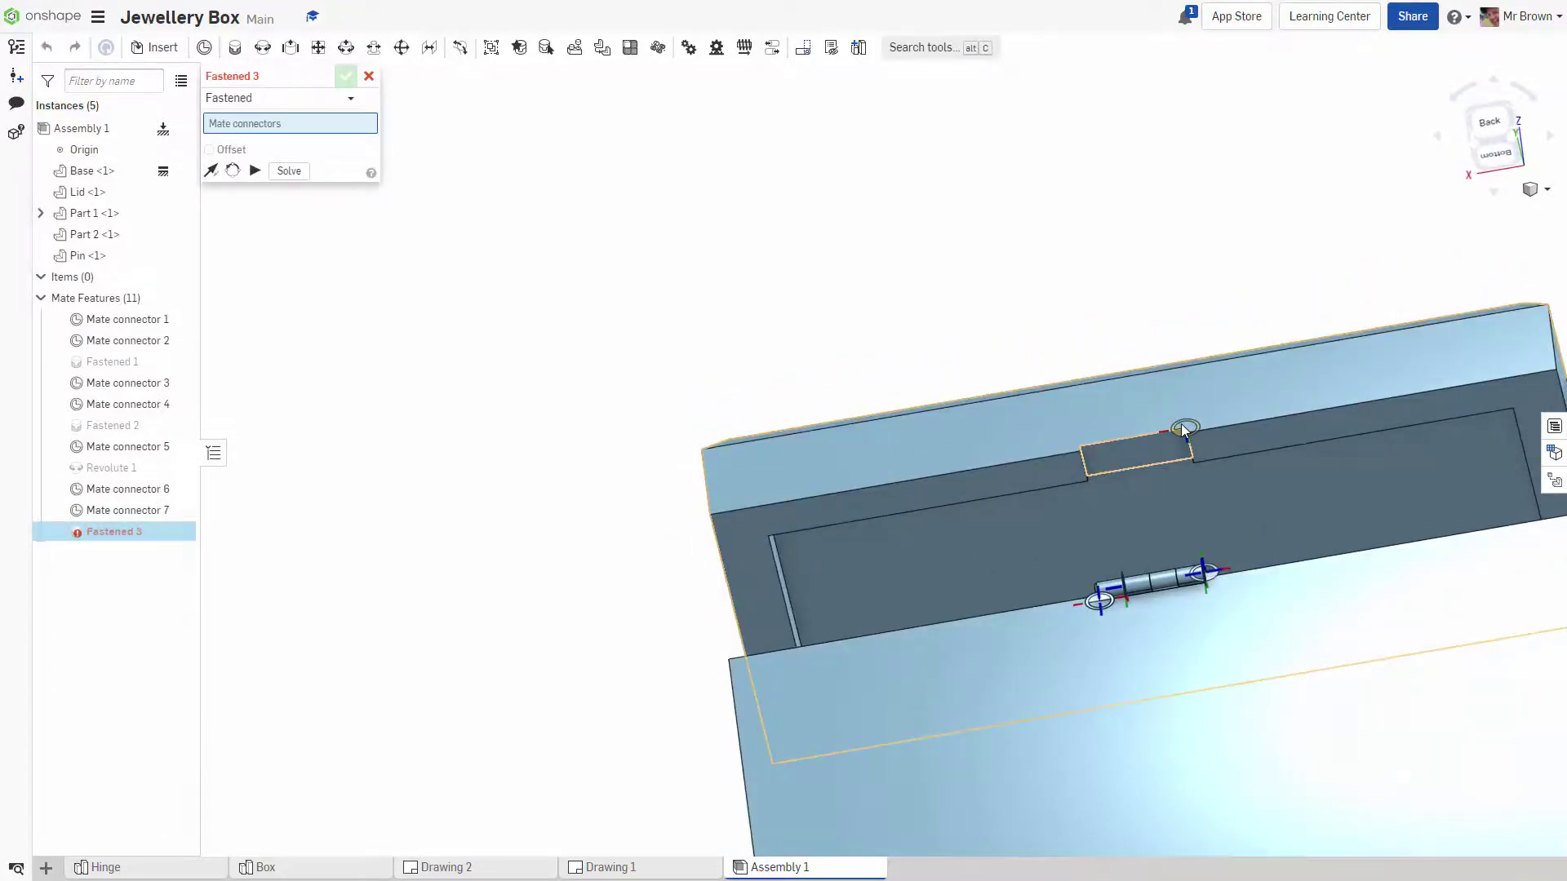
click(1184, 426)
right_drag(1257, 486, 1267, 591)
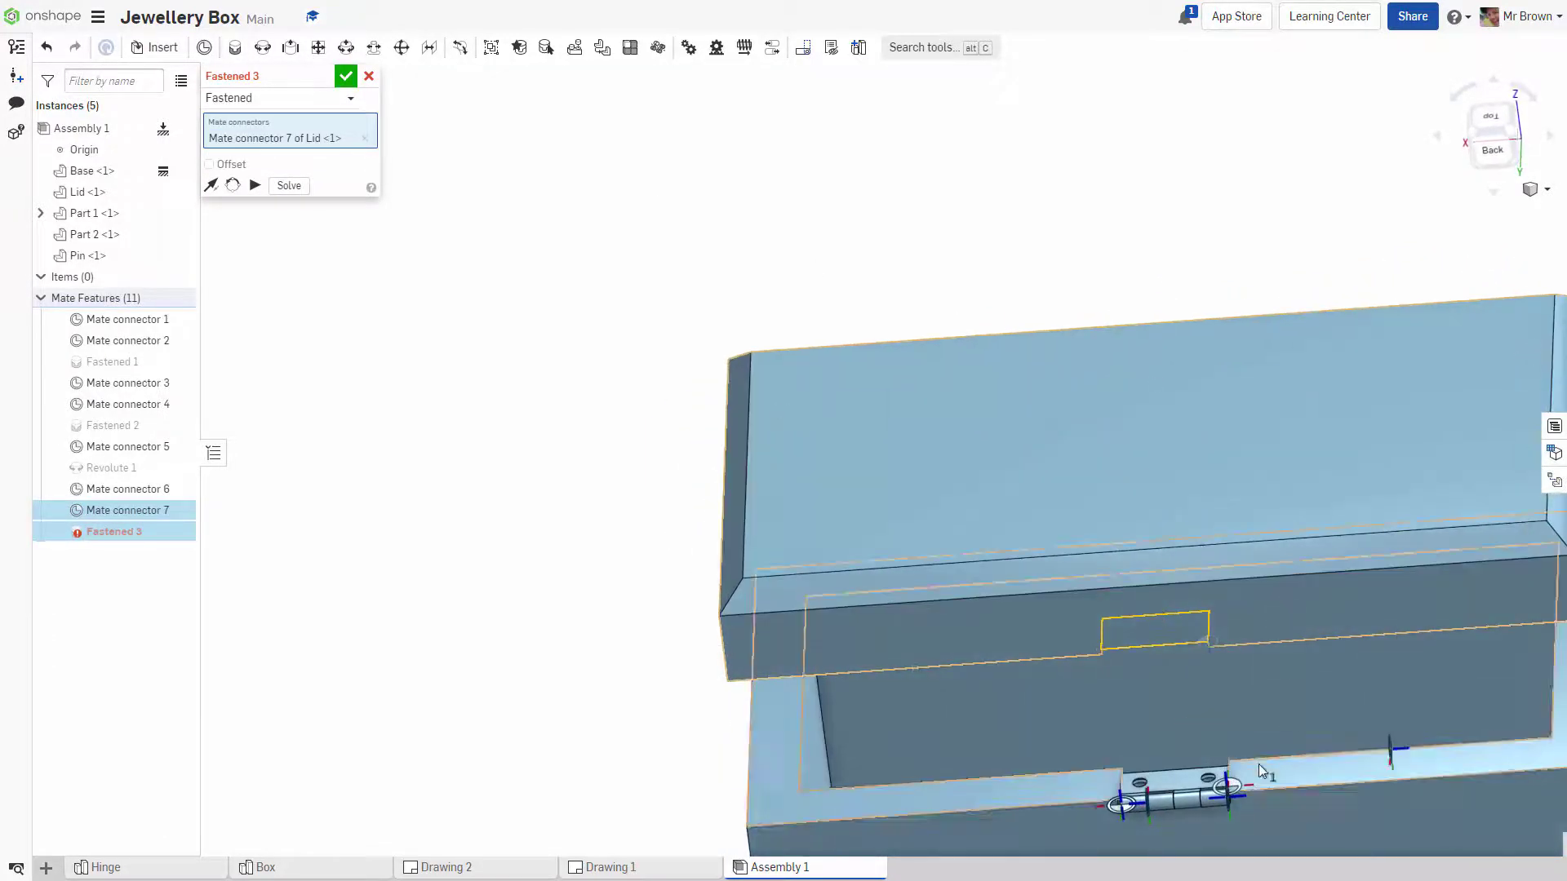
click(1234, 790)
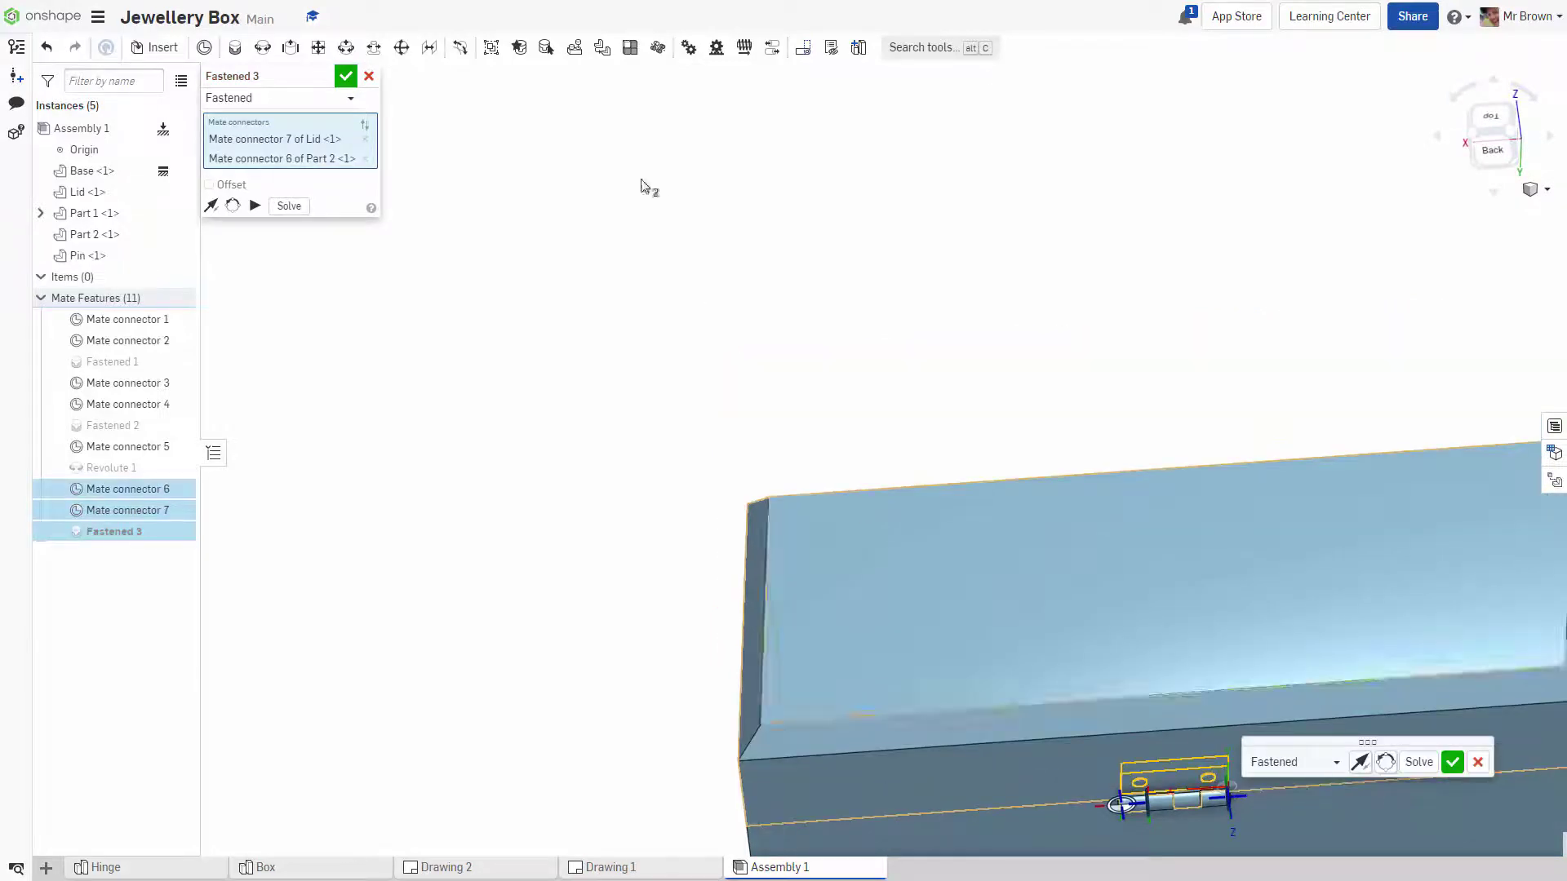
click(343, 80)
Switch to the isometric view and swing the lid open by about 133 deg to check the hinge.
right_drag(742, 278, 1080, 324)
click(1523, 196)
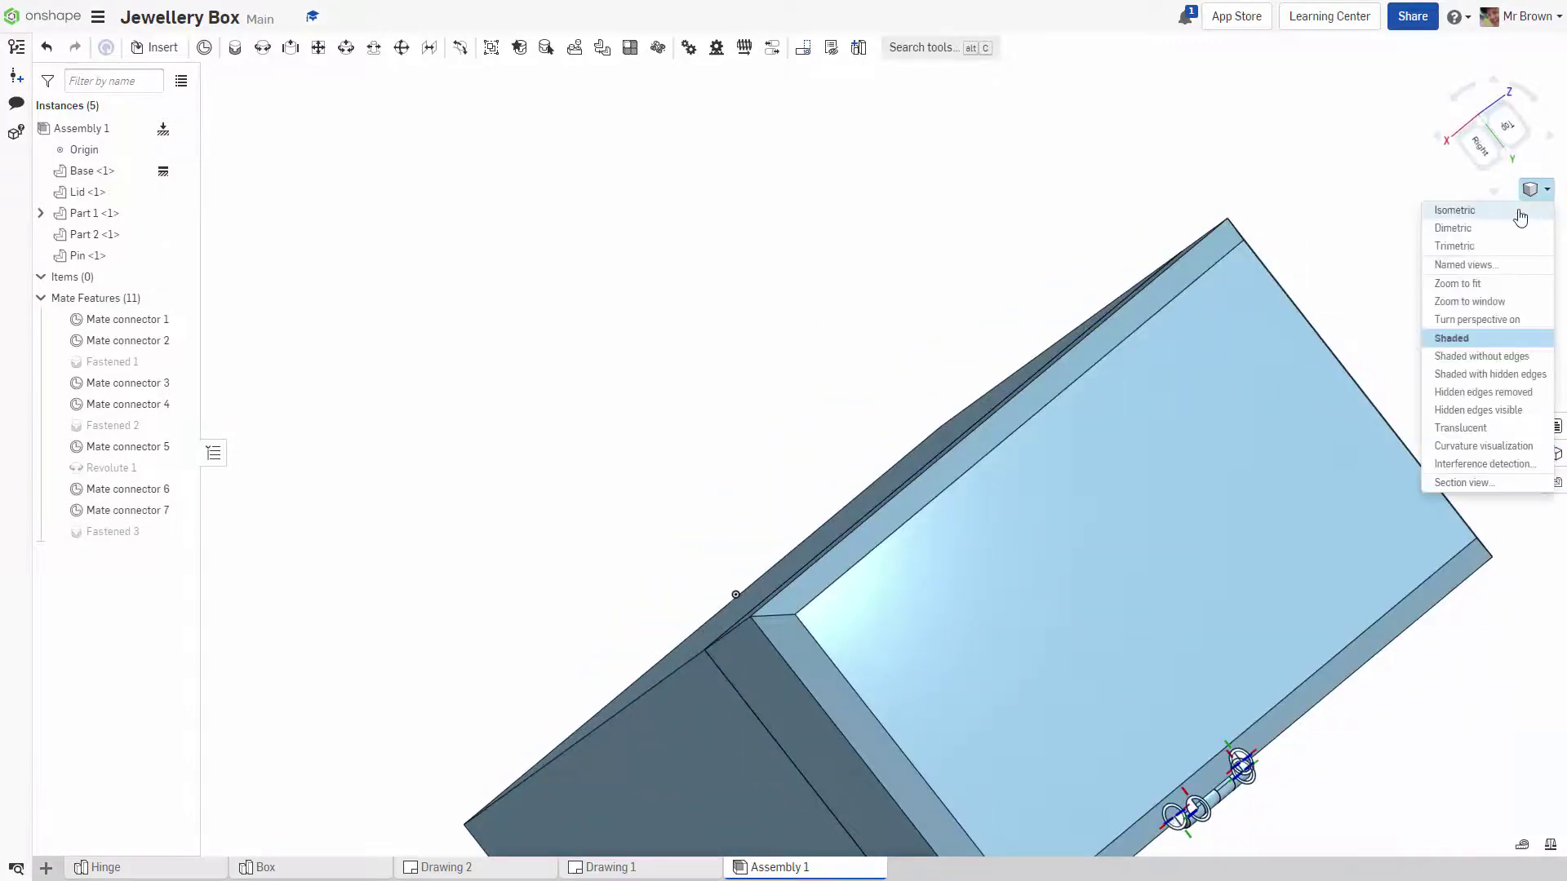
click(1517, 214)
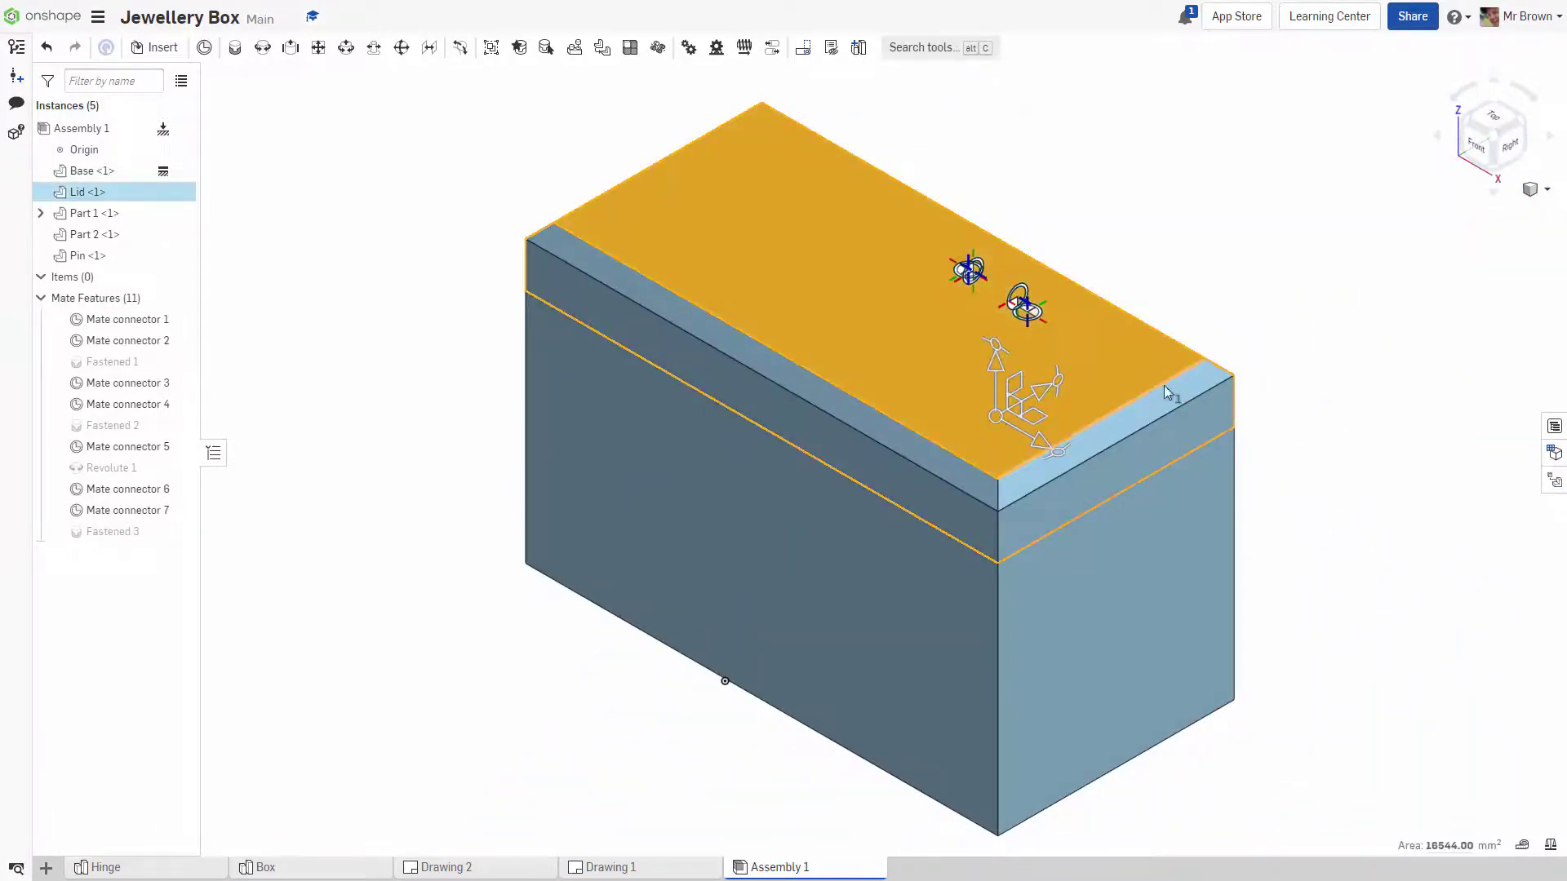
mouse_move(1079, 390)
right_down()
mouse_move(1261, 351)
mouse_move(1065, 380)
right_up()
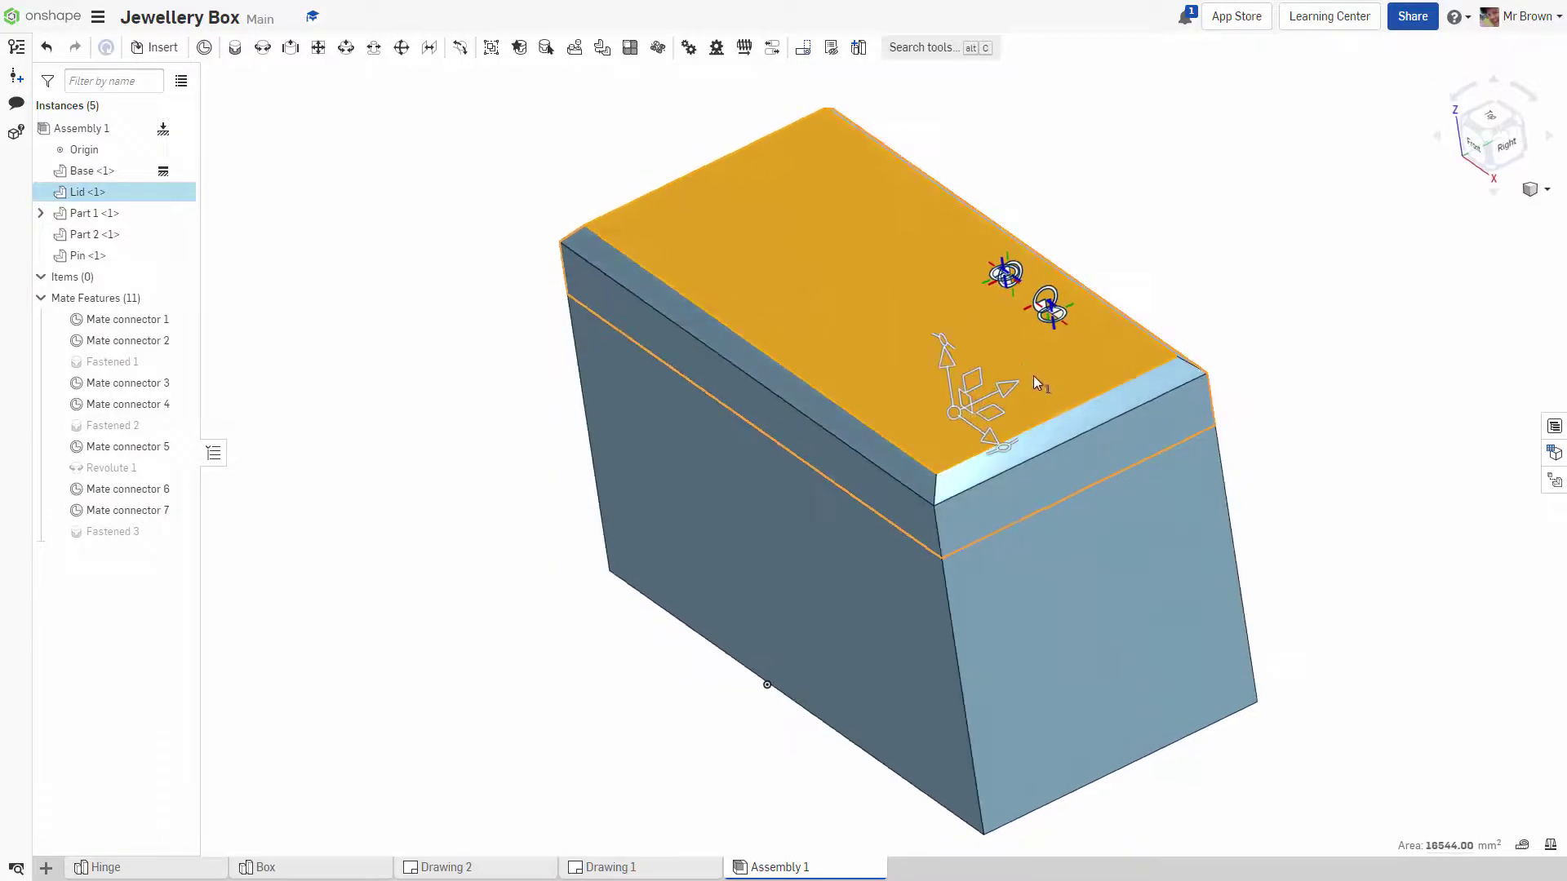
drag(1034, 377, 947, 424)
scroll(1031, 235, up, 4)
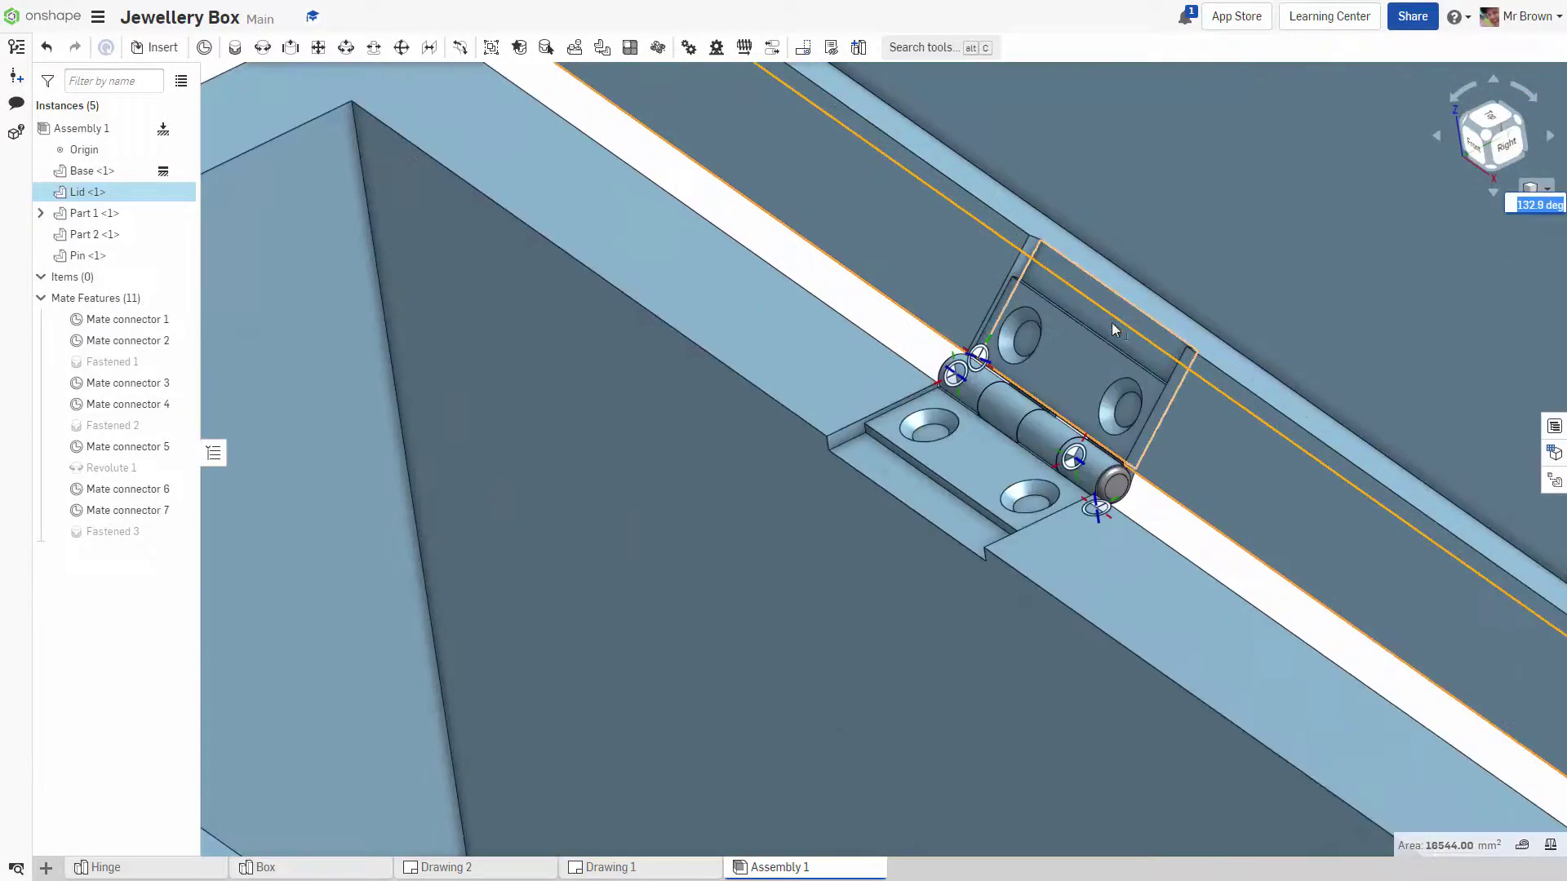
scroll(1178, 369, down, 3)
scroll(1193, 374, down, 3)
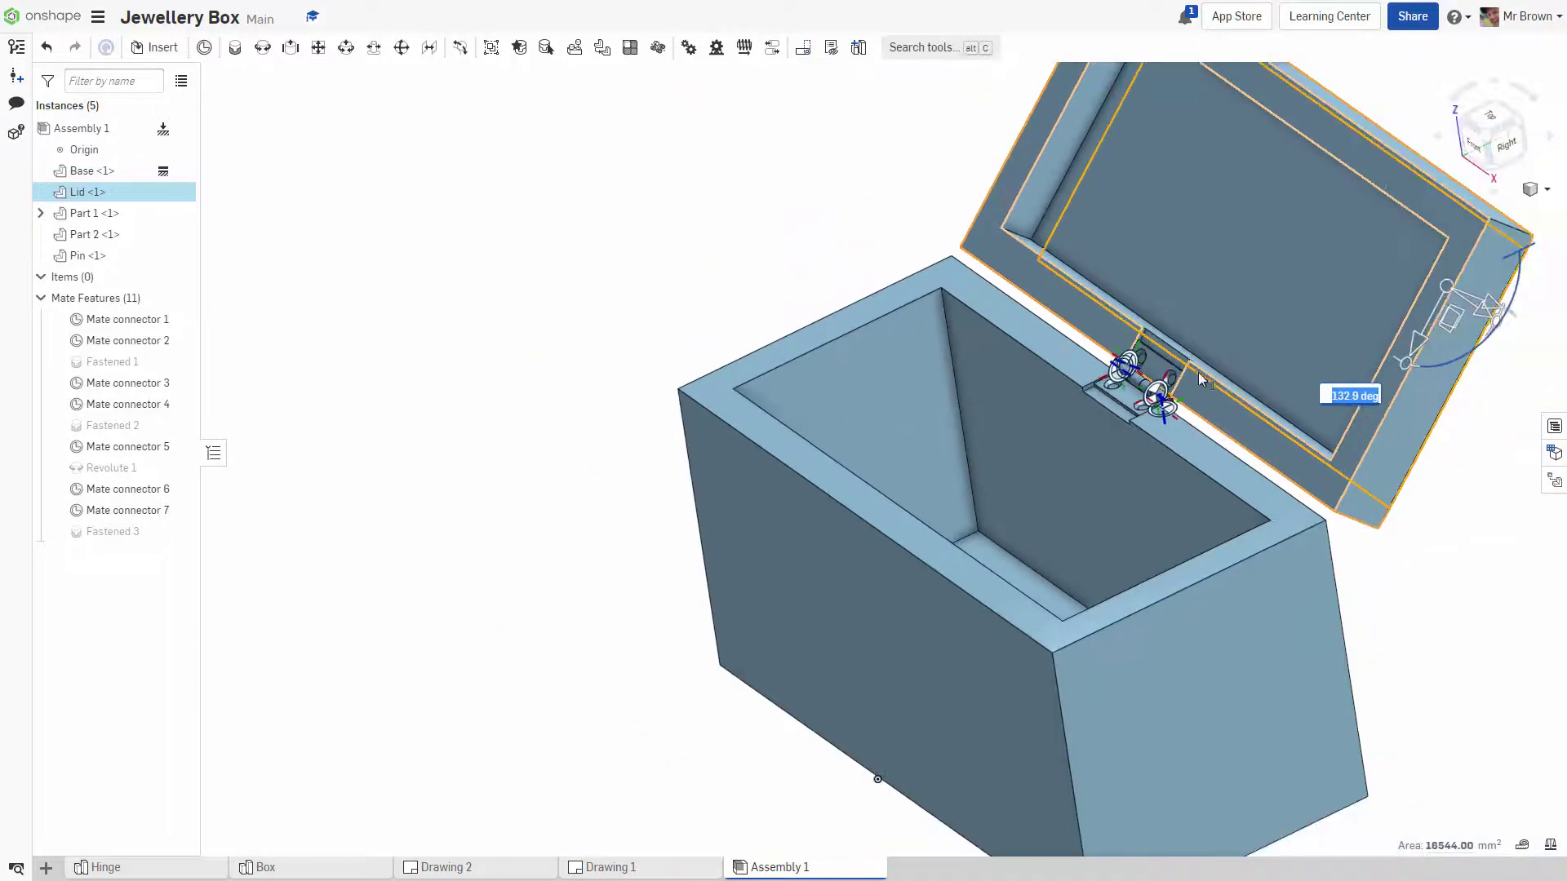
click(1443, 590)
Hide mate connectors 1 to 7 so only the box and hinge parts are displayed.
scroll(1224, 399, up, 4)
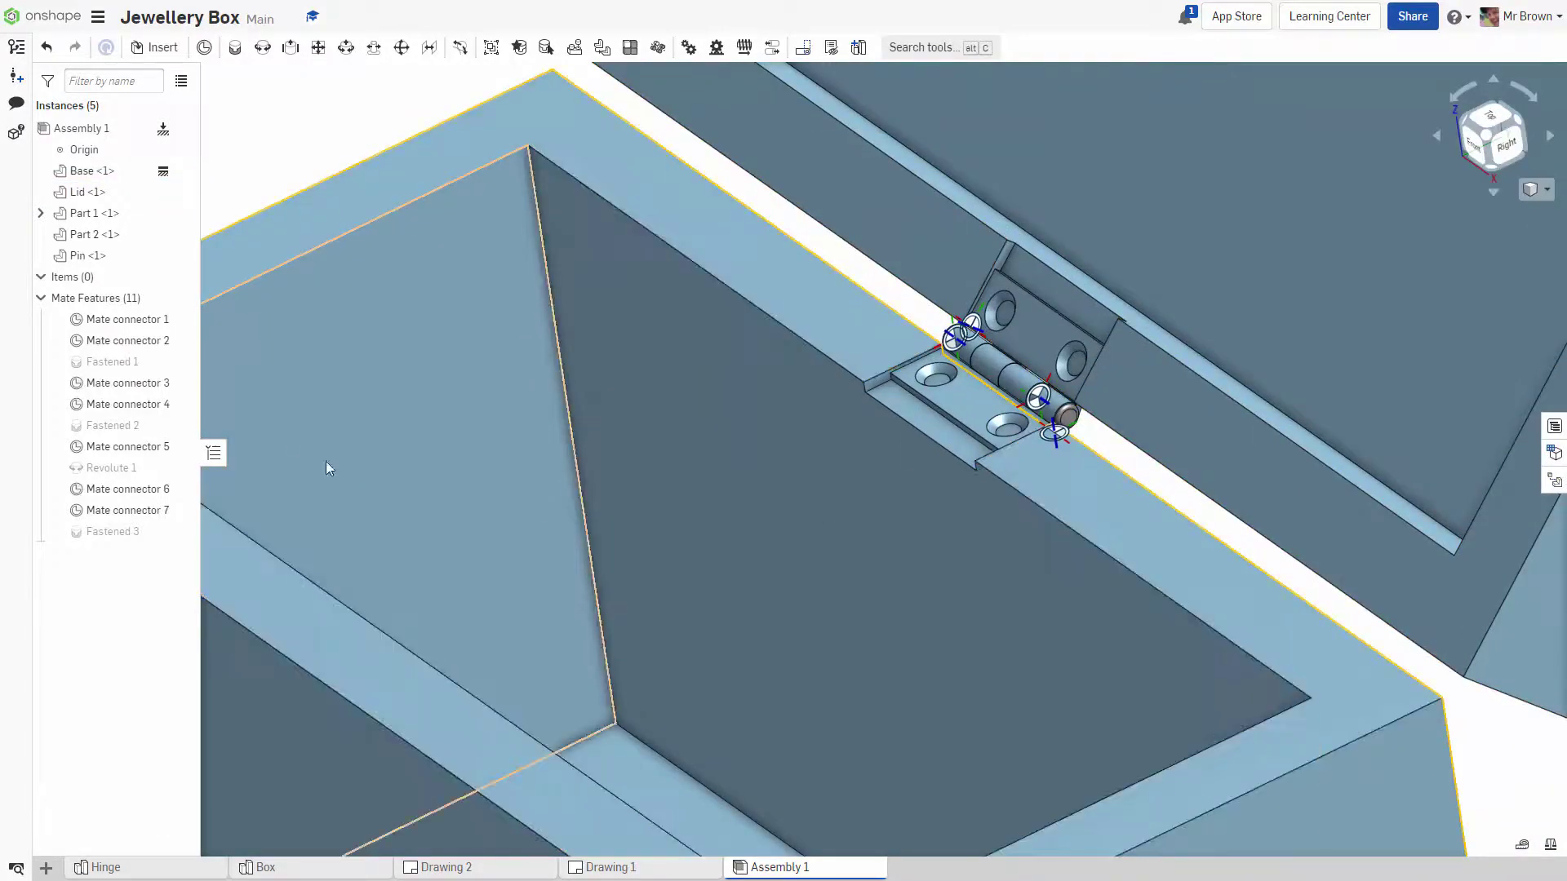
click(179, 320)
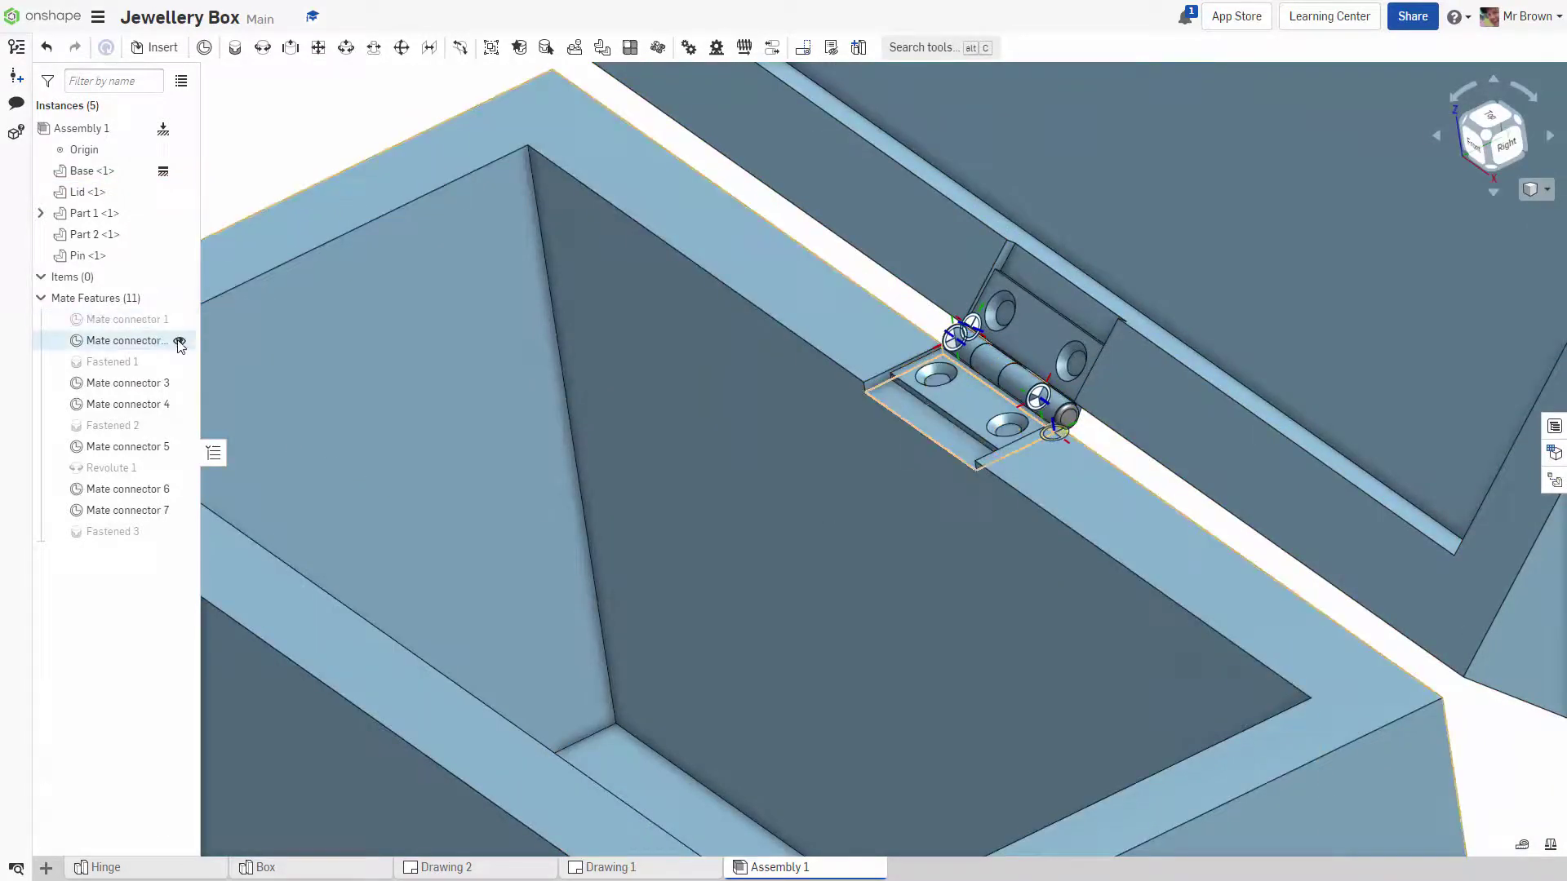
click(179, 340)
click(180, 404)
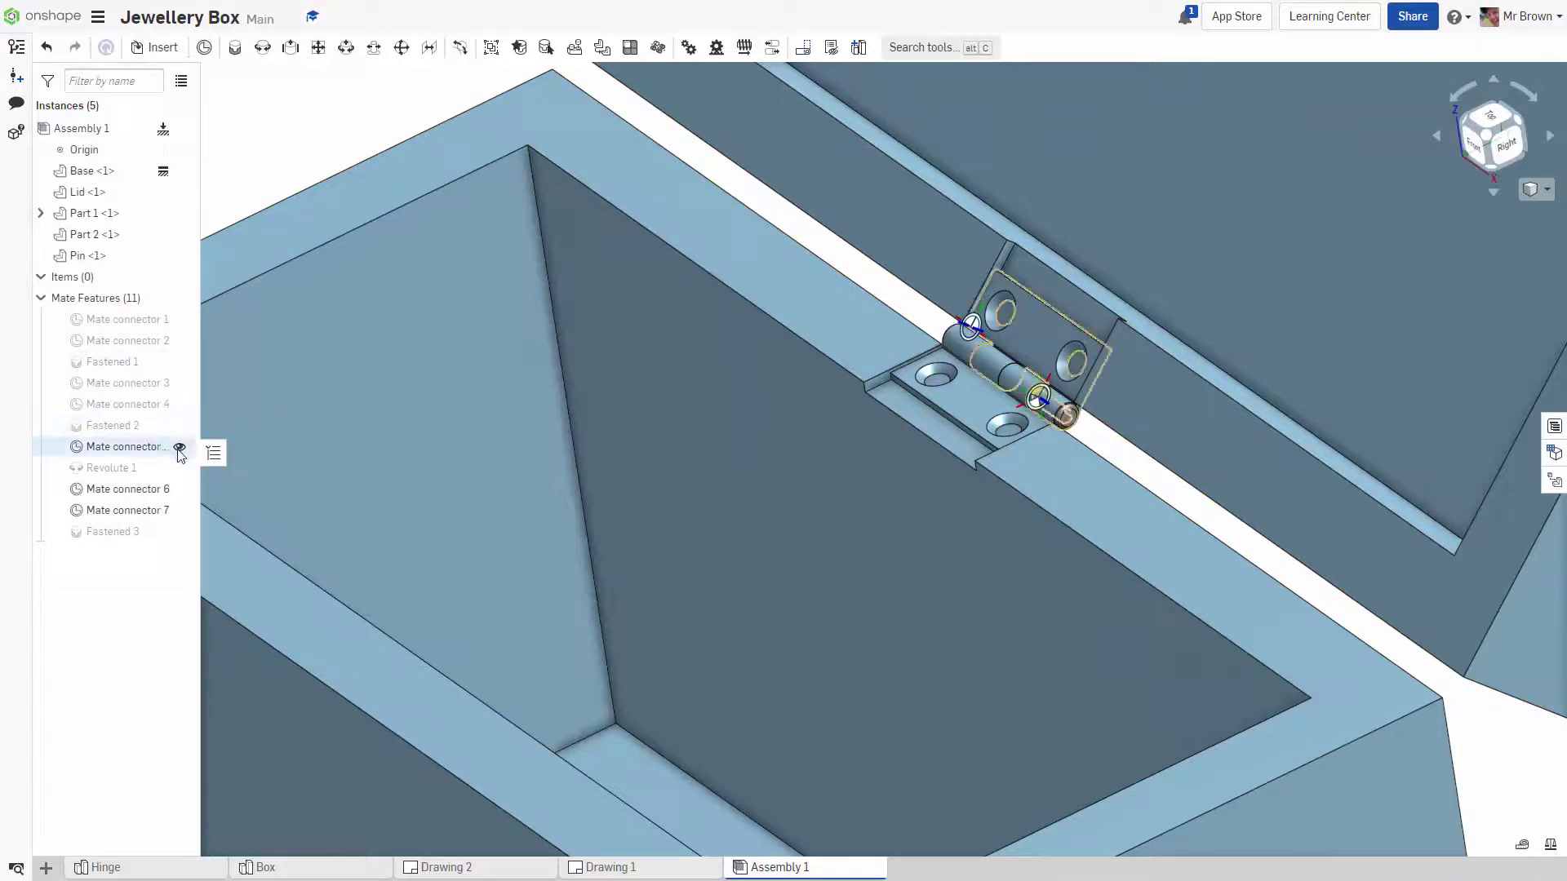
click(180, 446)
click(180, 489)
click(180, 510)
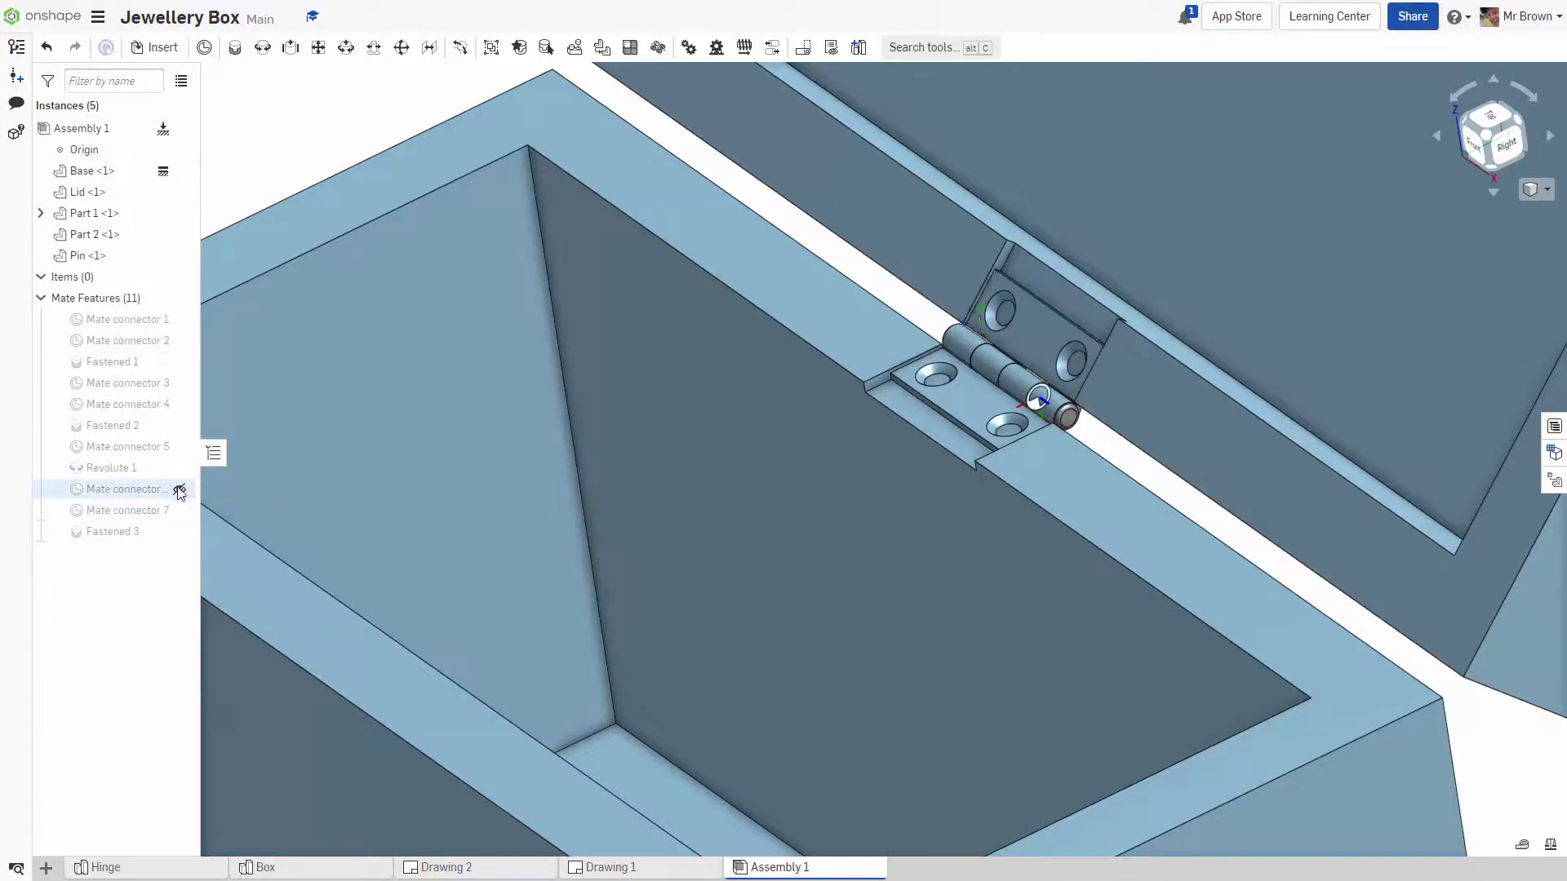
Hide the mate connector nested under Part 1 so its marker no longer shows on the hinge.
click(41, 214)
click(180, 234)
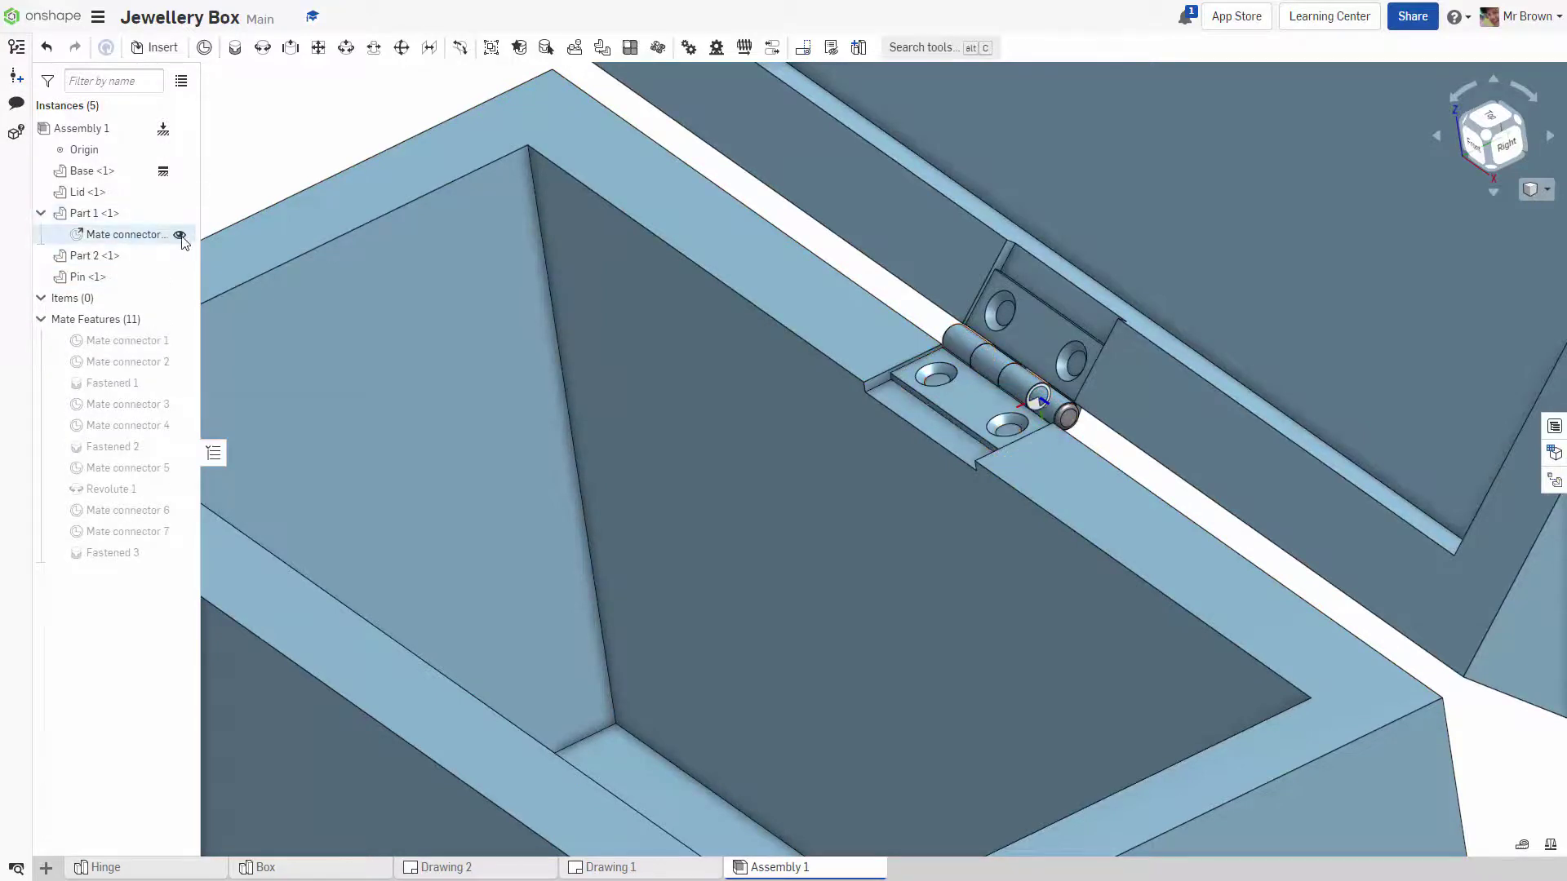
Swing the lid shut onto the base about its hinge, working from the Right view, and clear the selection.
scroll(975, 406, down, 6)
scroll(1325, 515, up, 3)
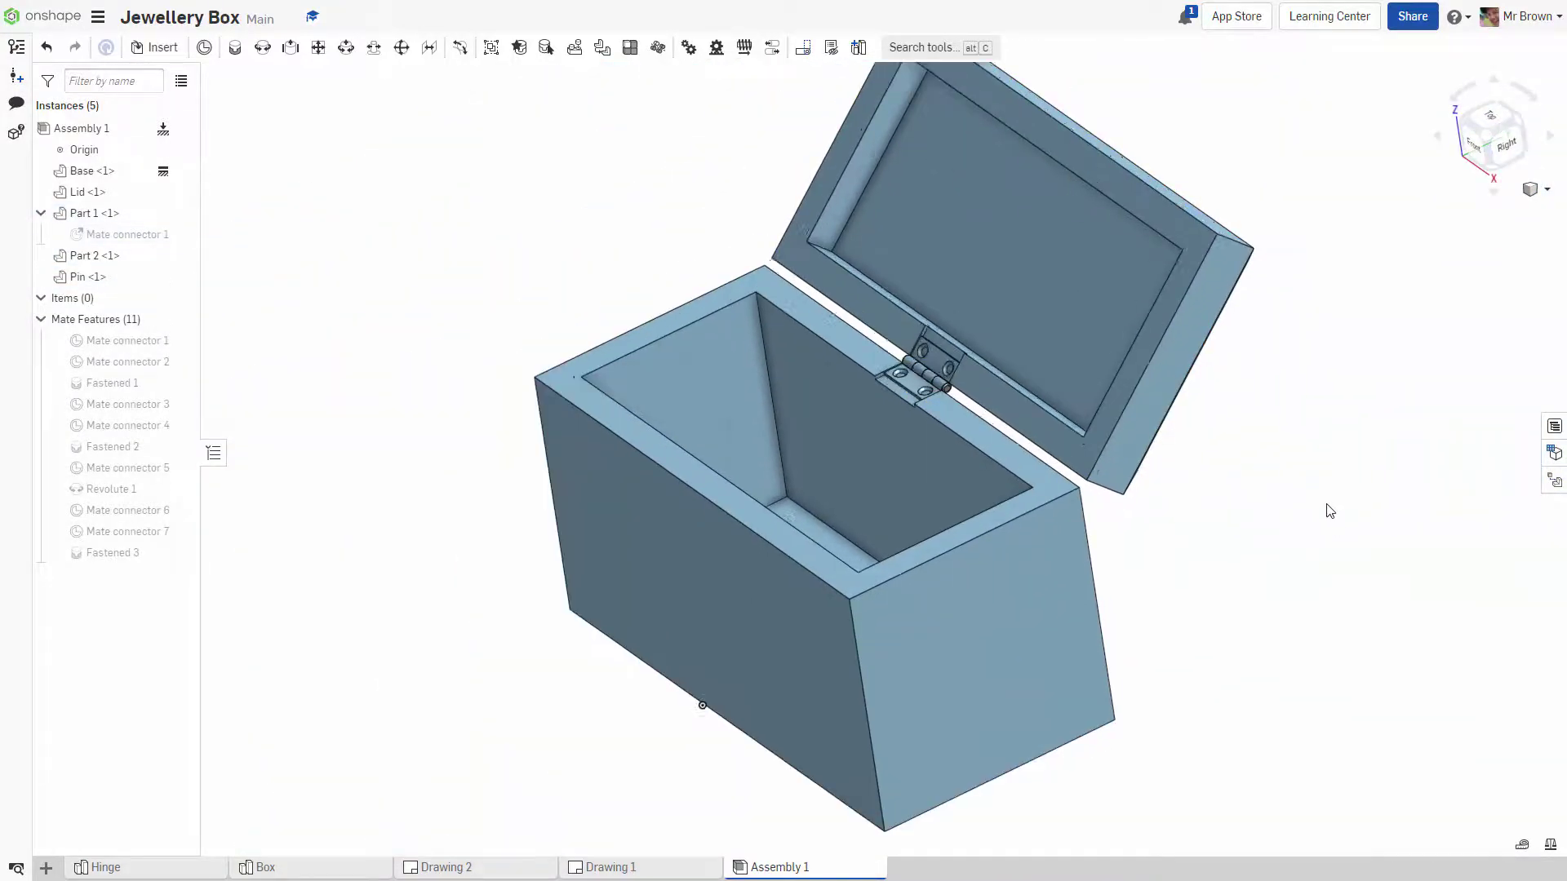
scroll(1298, 498, down, 2)
click(1096, 292)
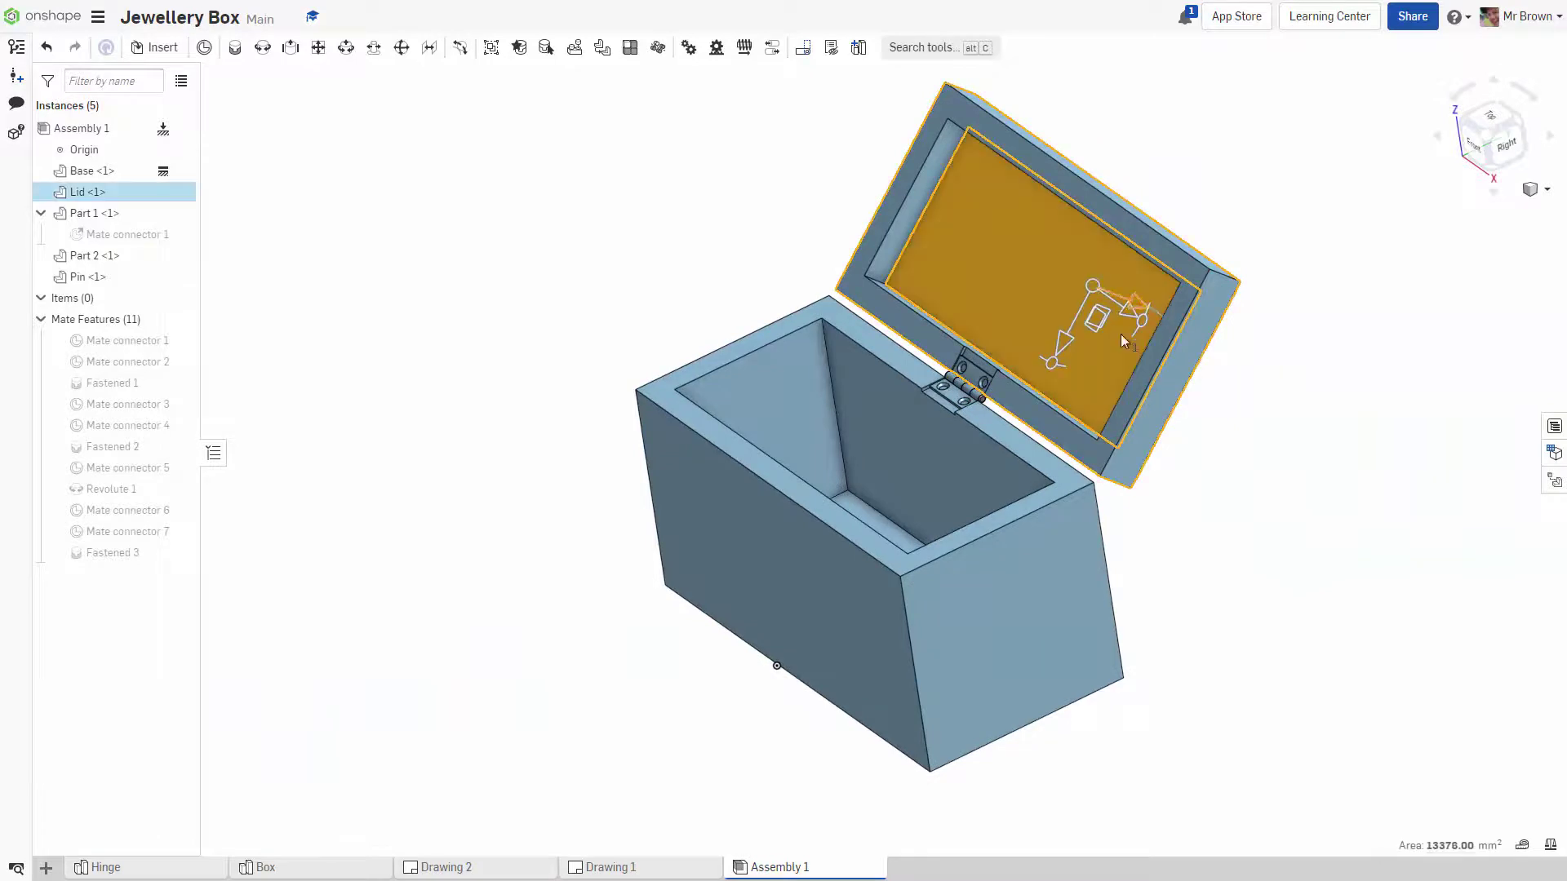
click(1519, 158)
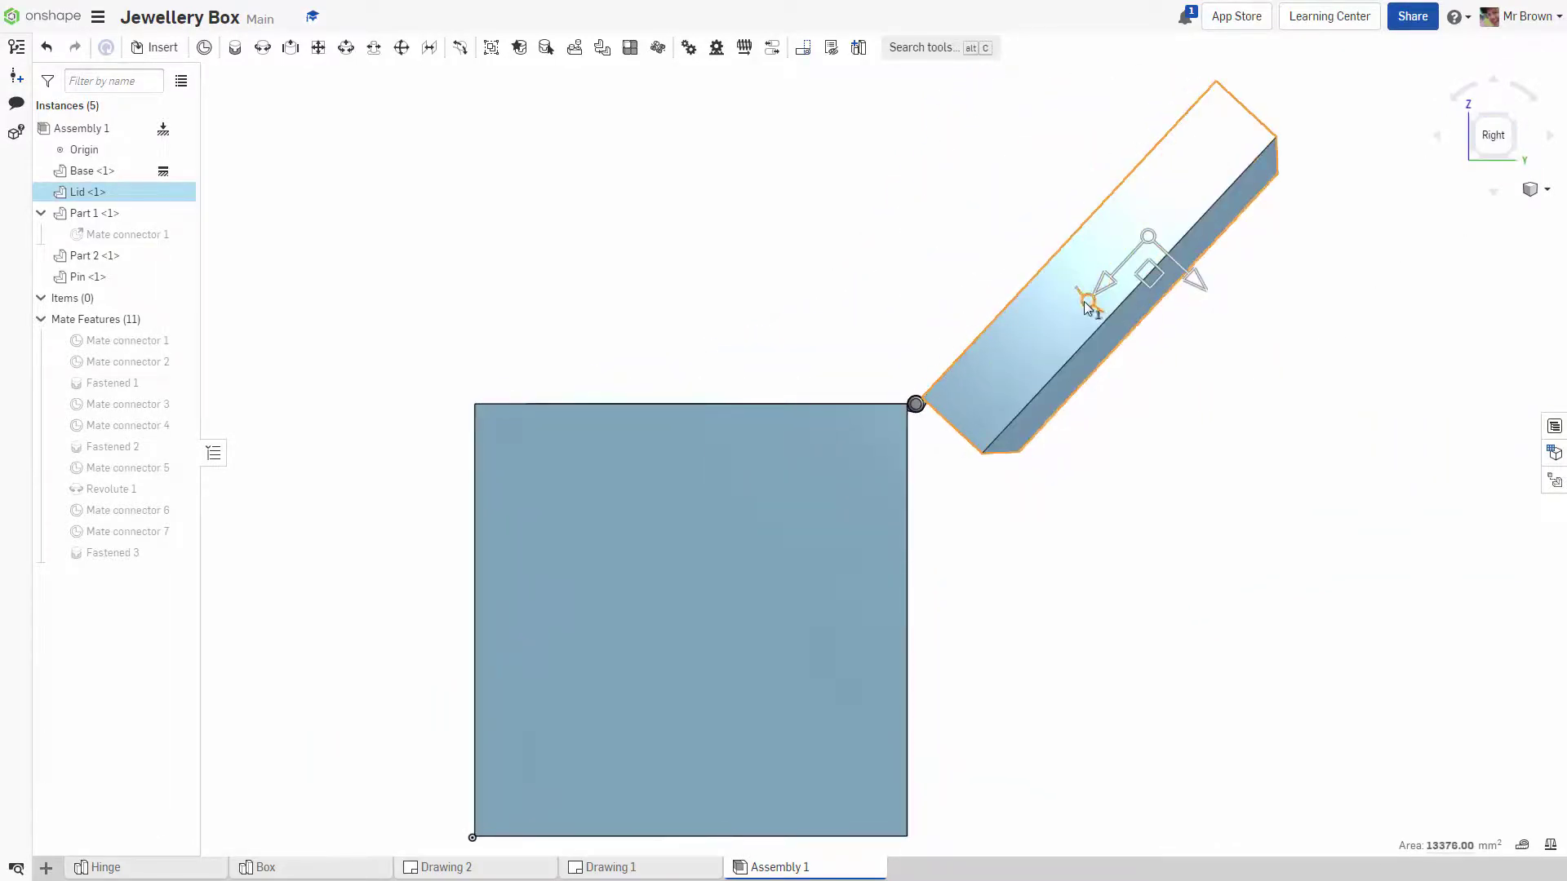
drag(1088, 306, 1202, 245)
click(1118, 509)
Examine the closed jewellery box from the front, in the isometric view and from above towards the hinge side.
right_drag(1048, 517, 1166, 525)
scroll(1142, 530, down, 5)
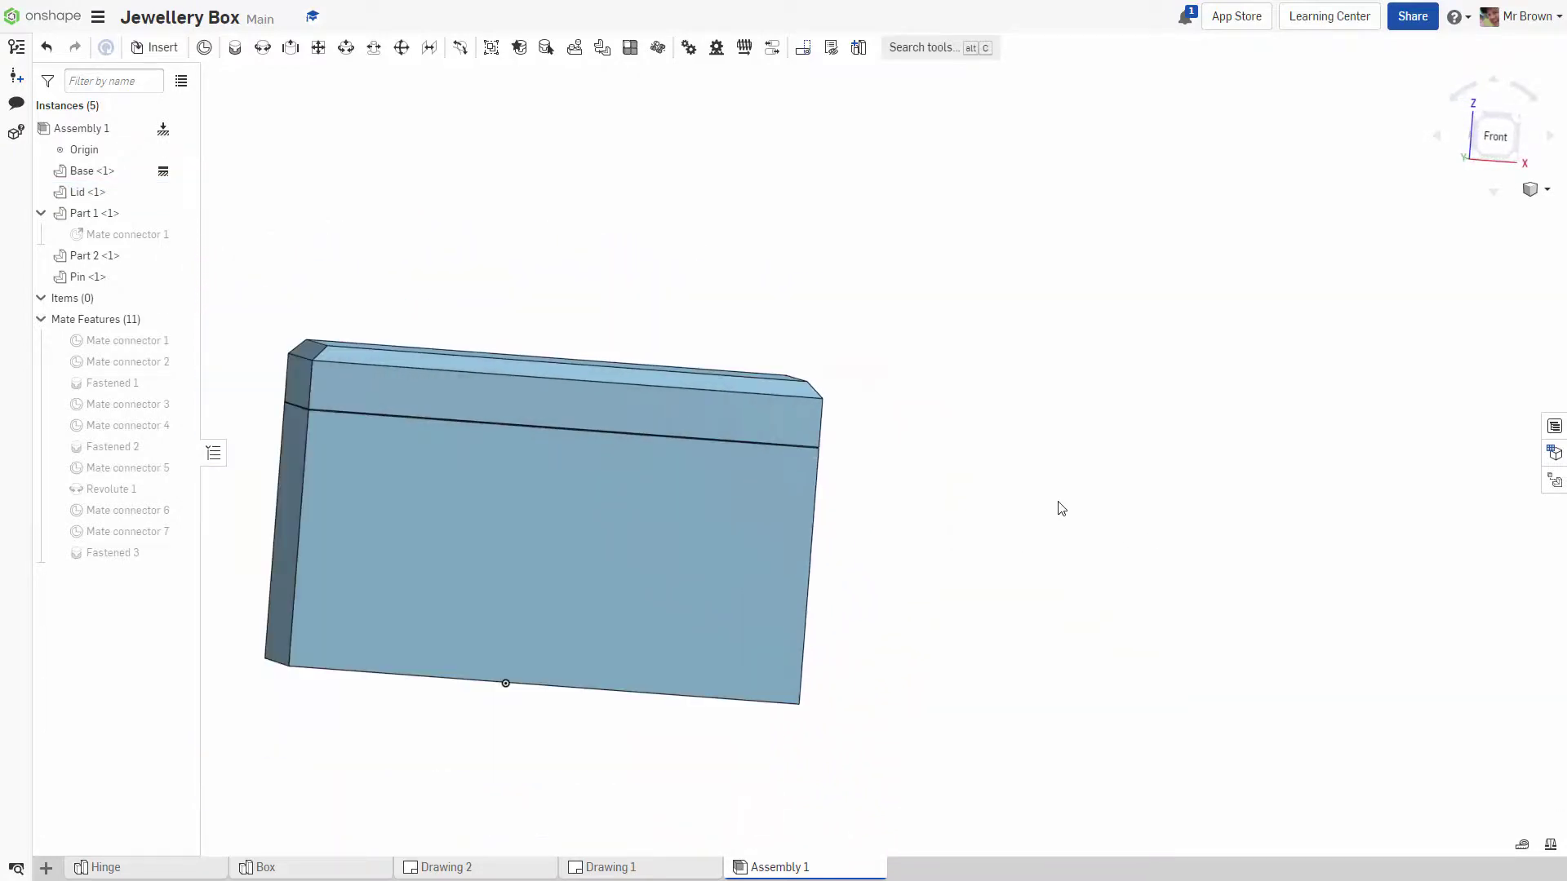
click(1537, 194)
click(1494, 209)
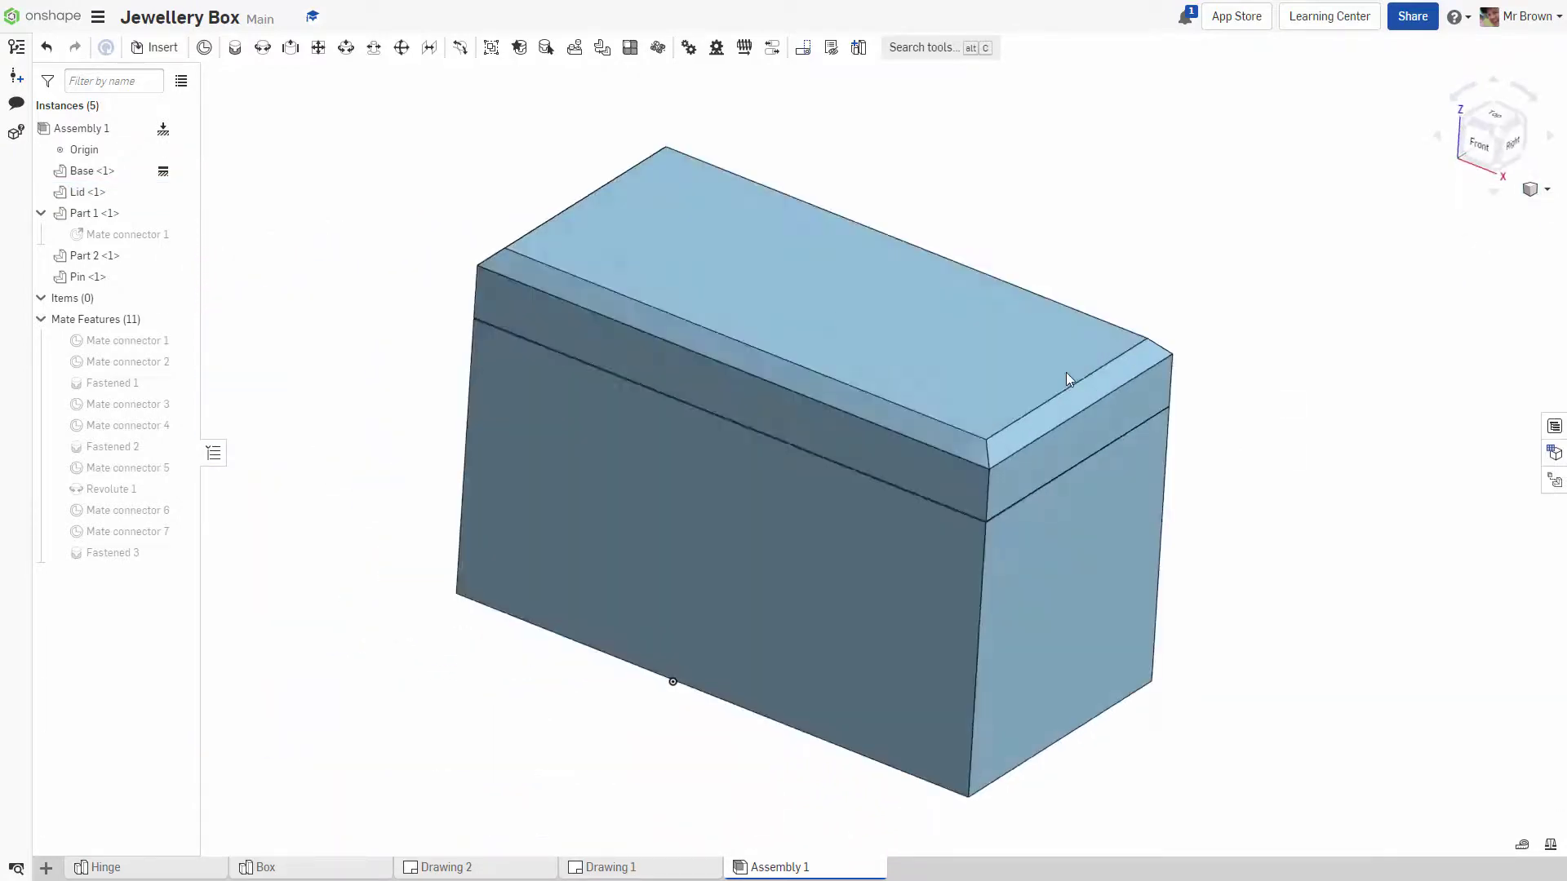
middle_drag(1383, 471, 1370, 457)
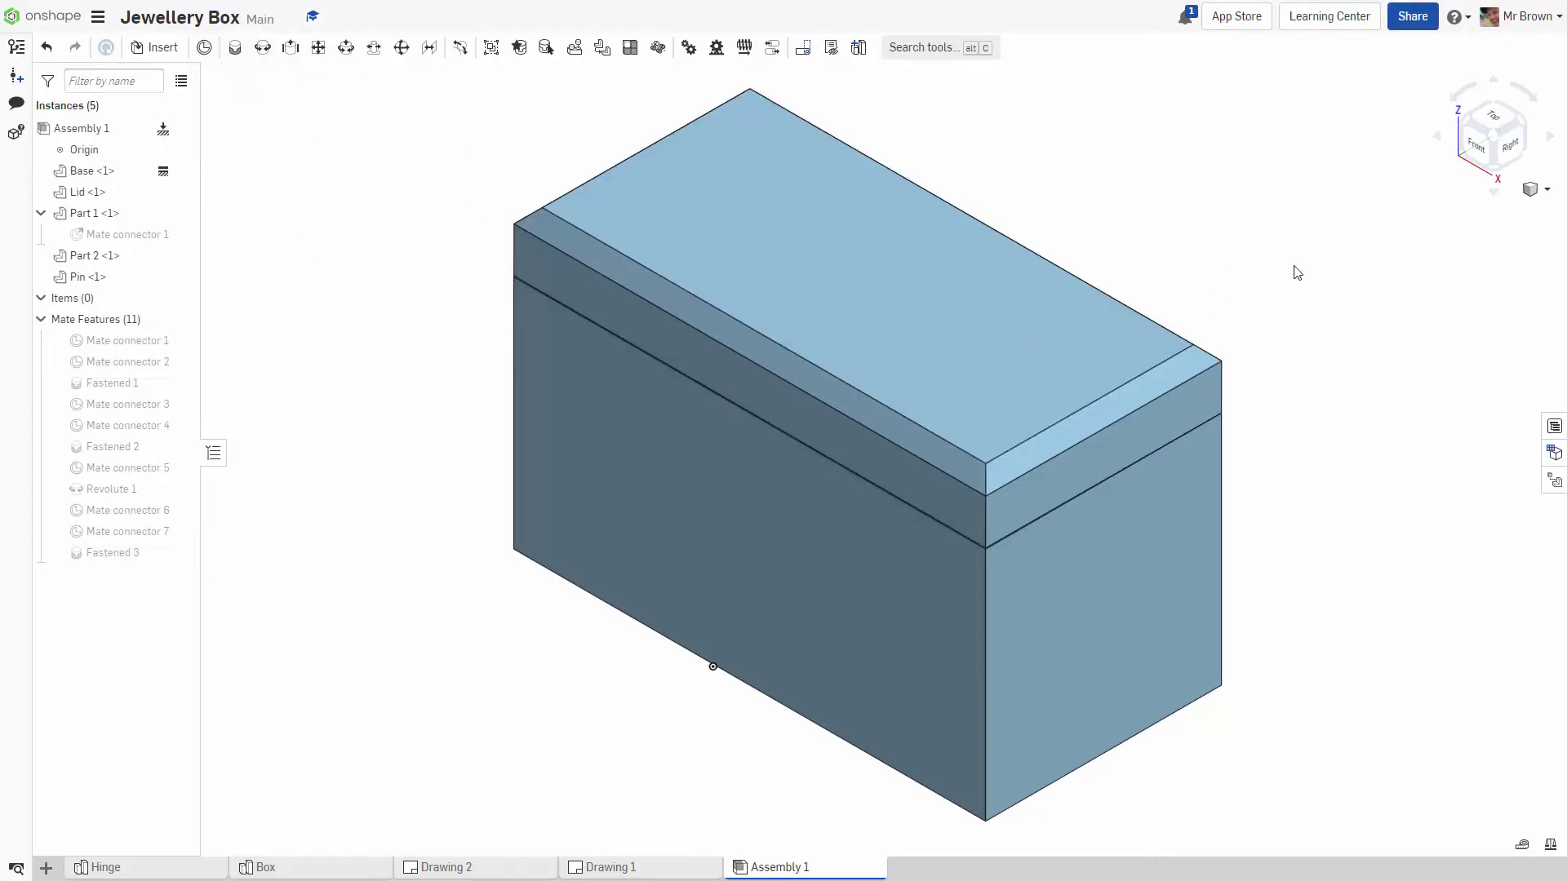
scroll(1286, 265, down, 3)
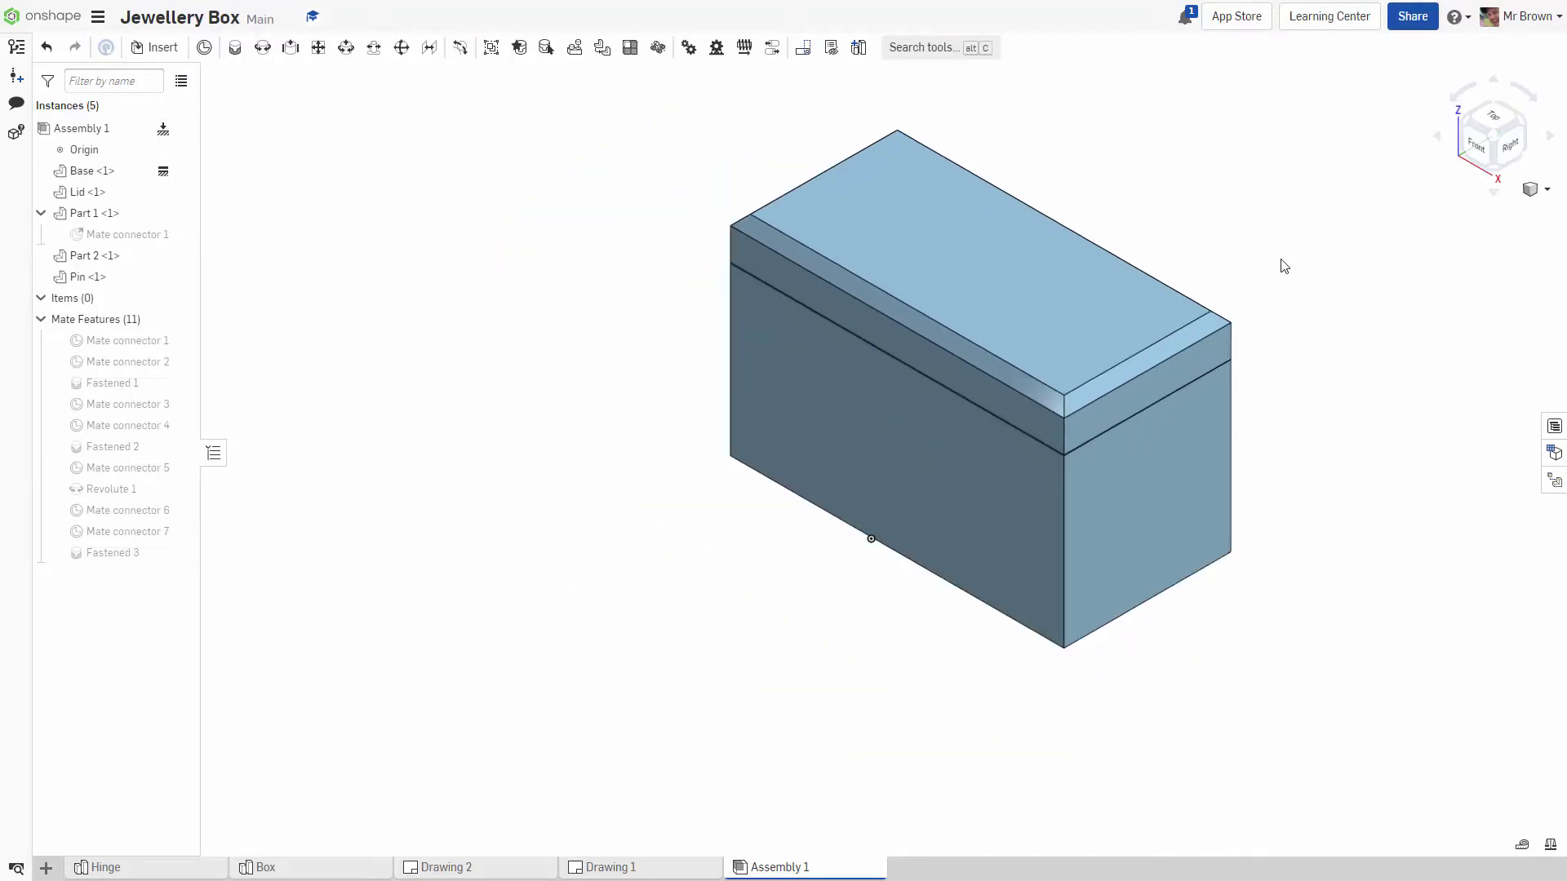
middle_drag(1285, 265, 1159, 395)
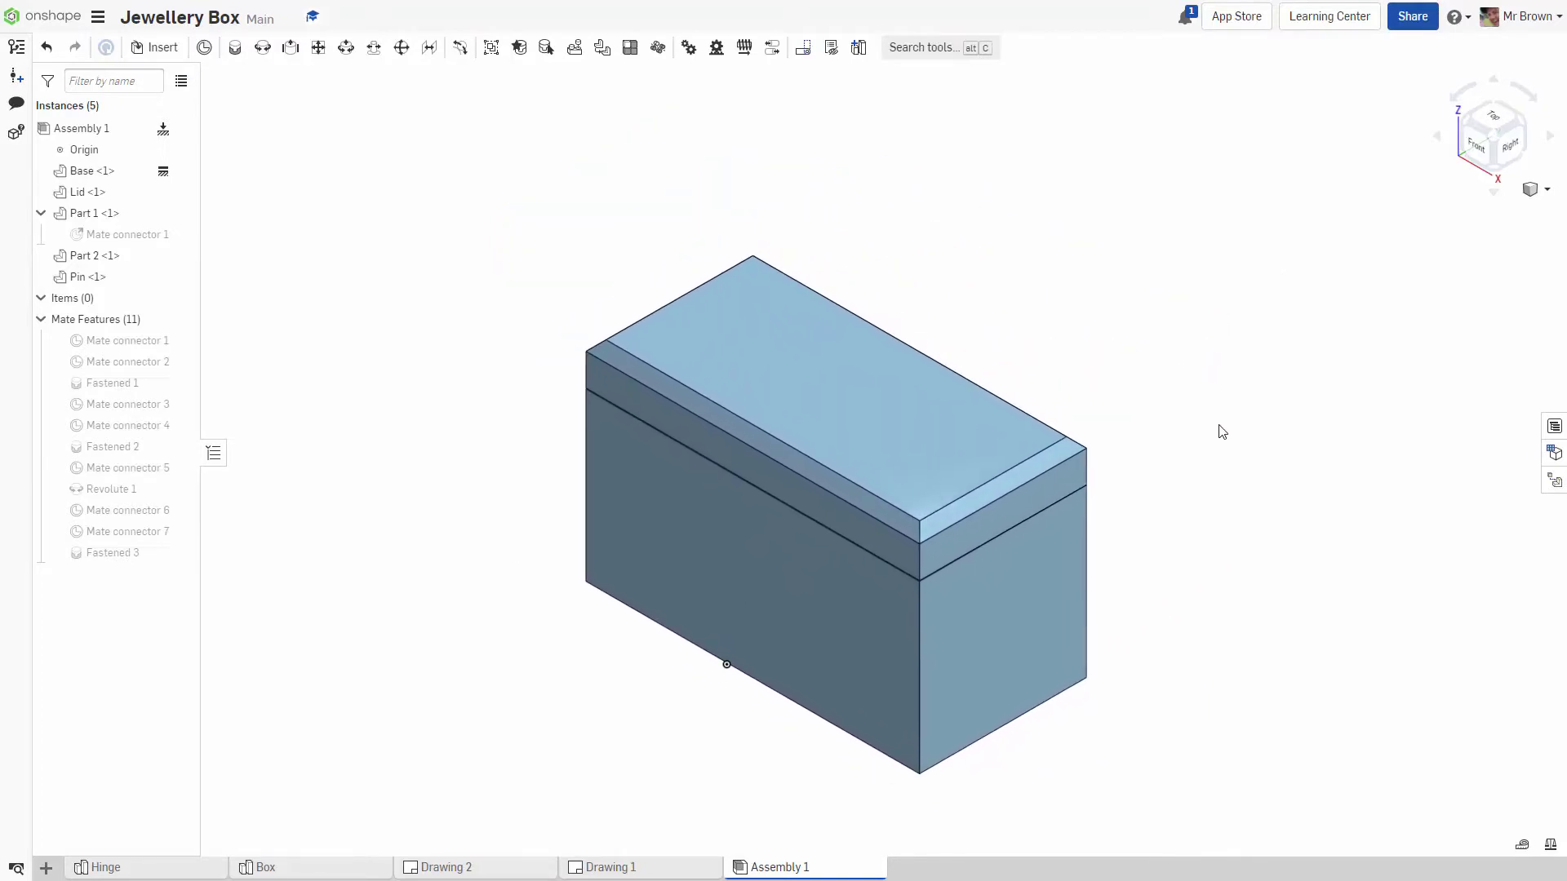
right_drag(1222, 432, 1168, 484)
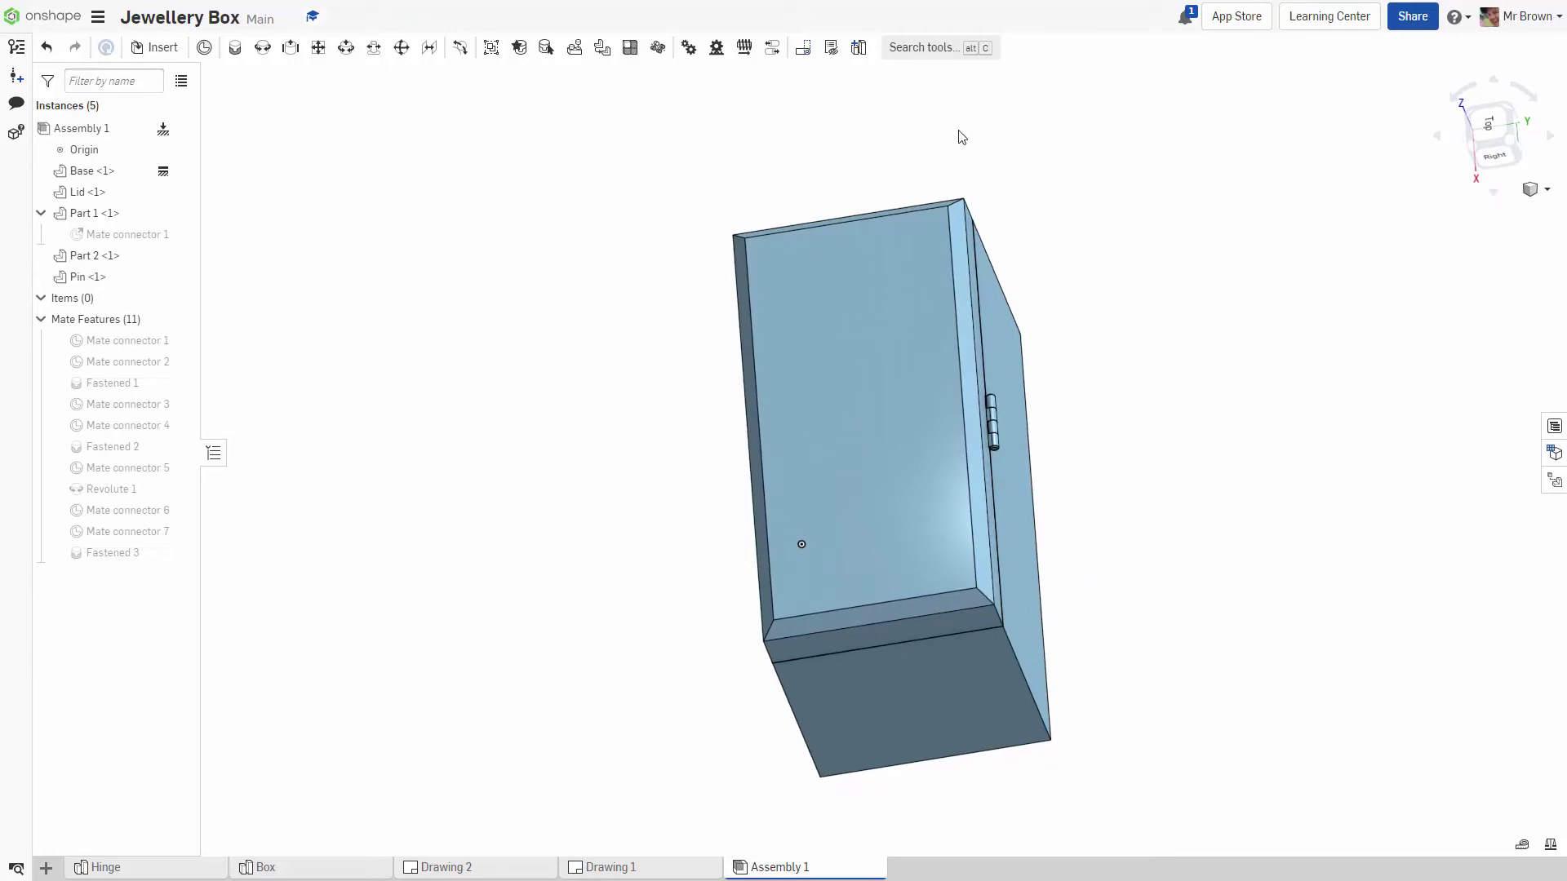